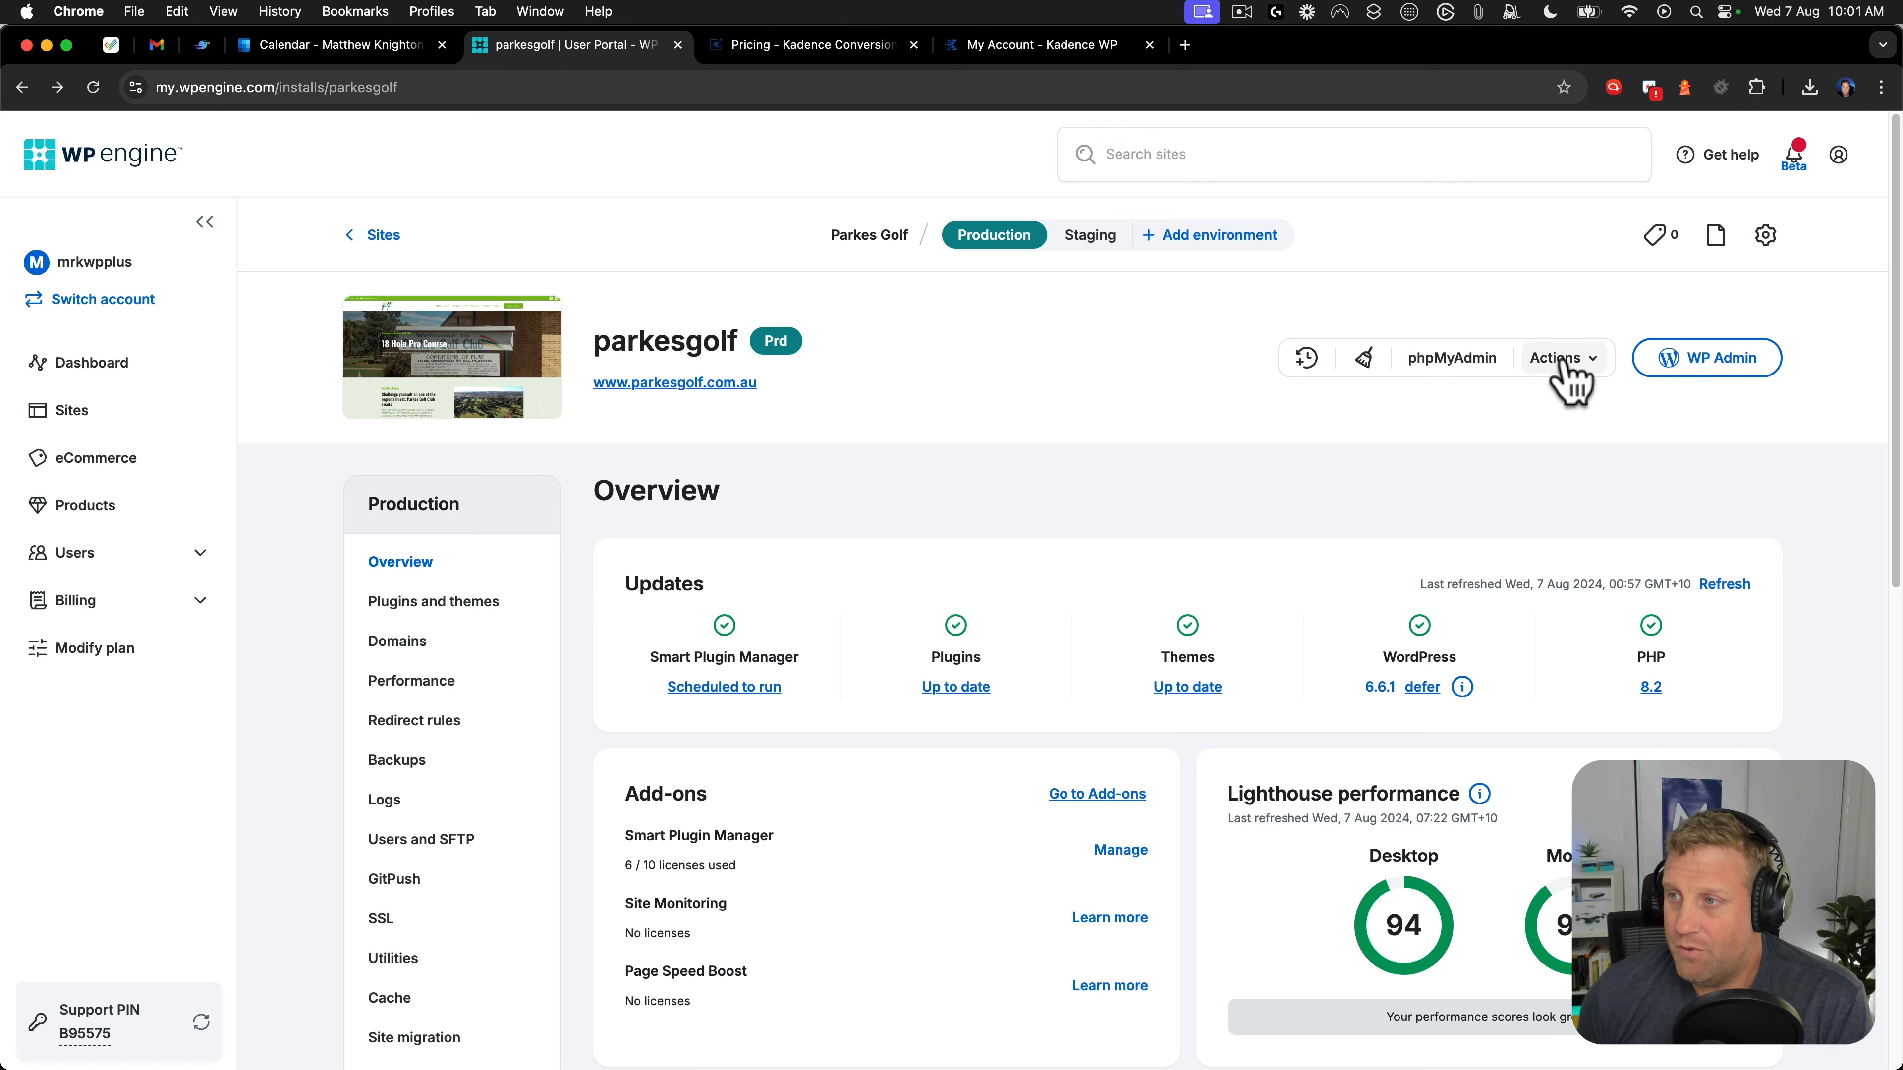
Push the full parkesgolf production environment, including all files and database tables, to the parkesgolf1stg staging environment.
click(1457, 423)
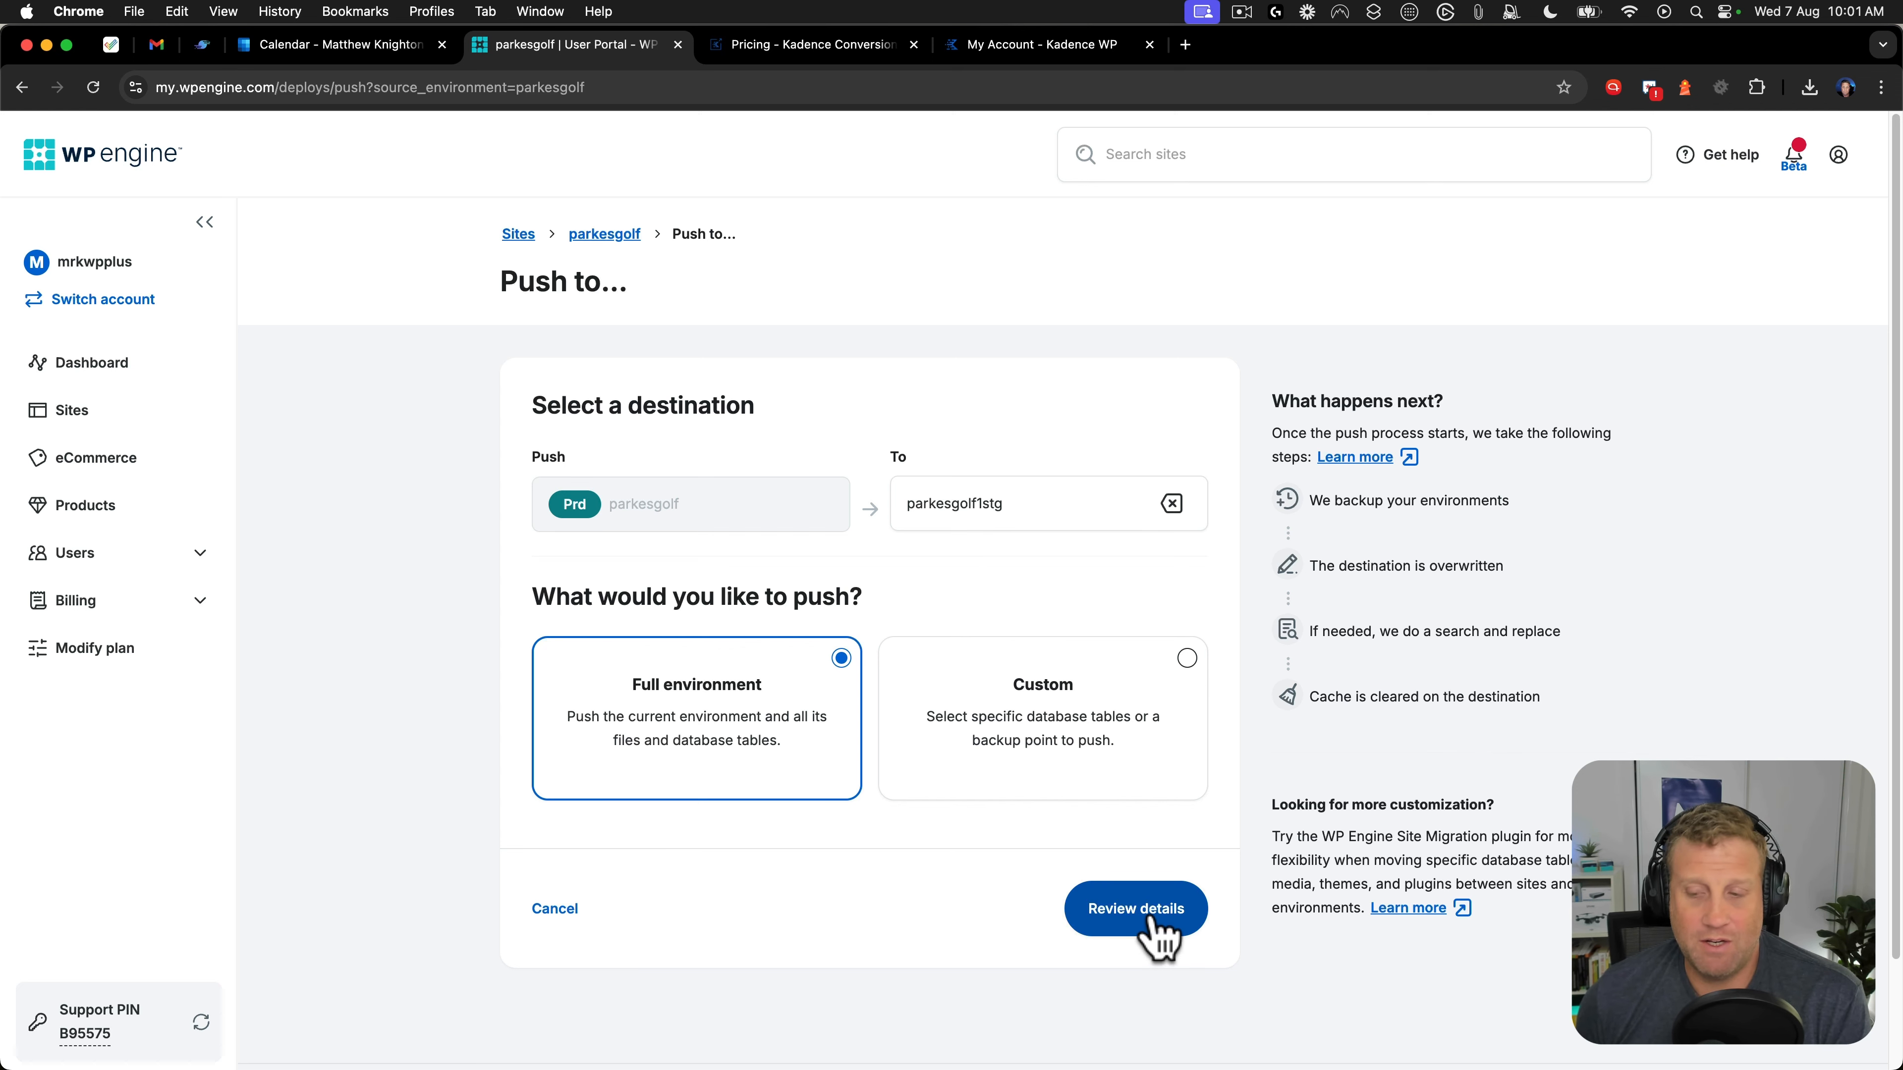
click(1151, 918)
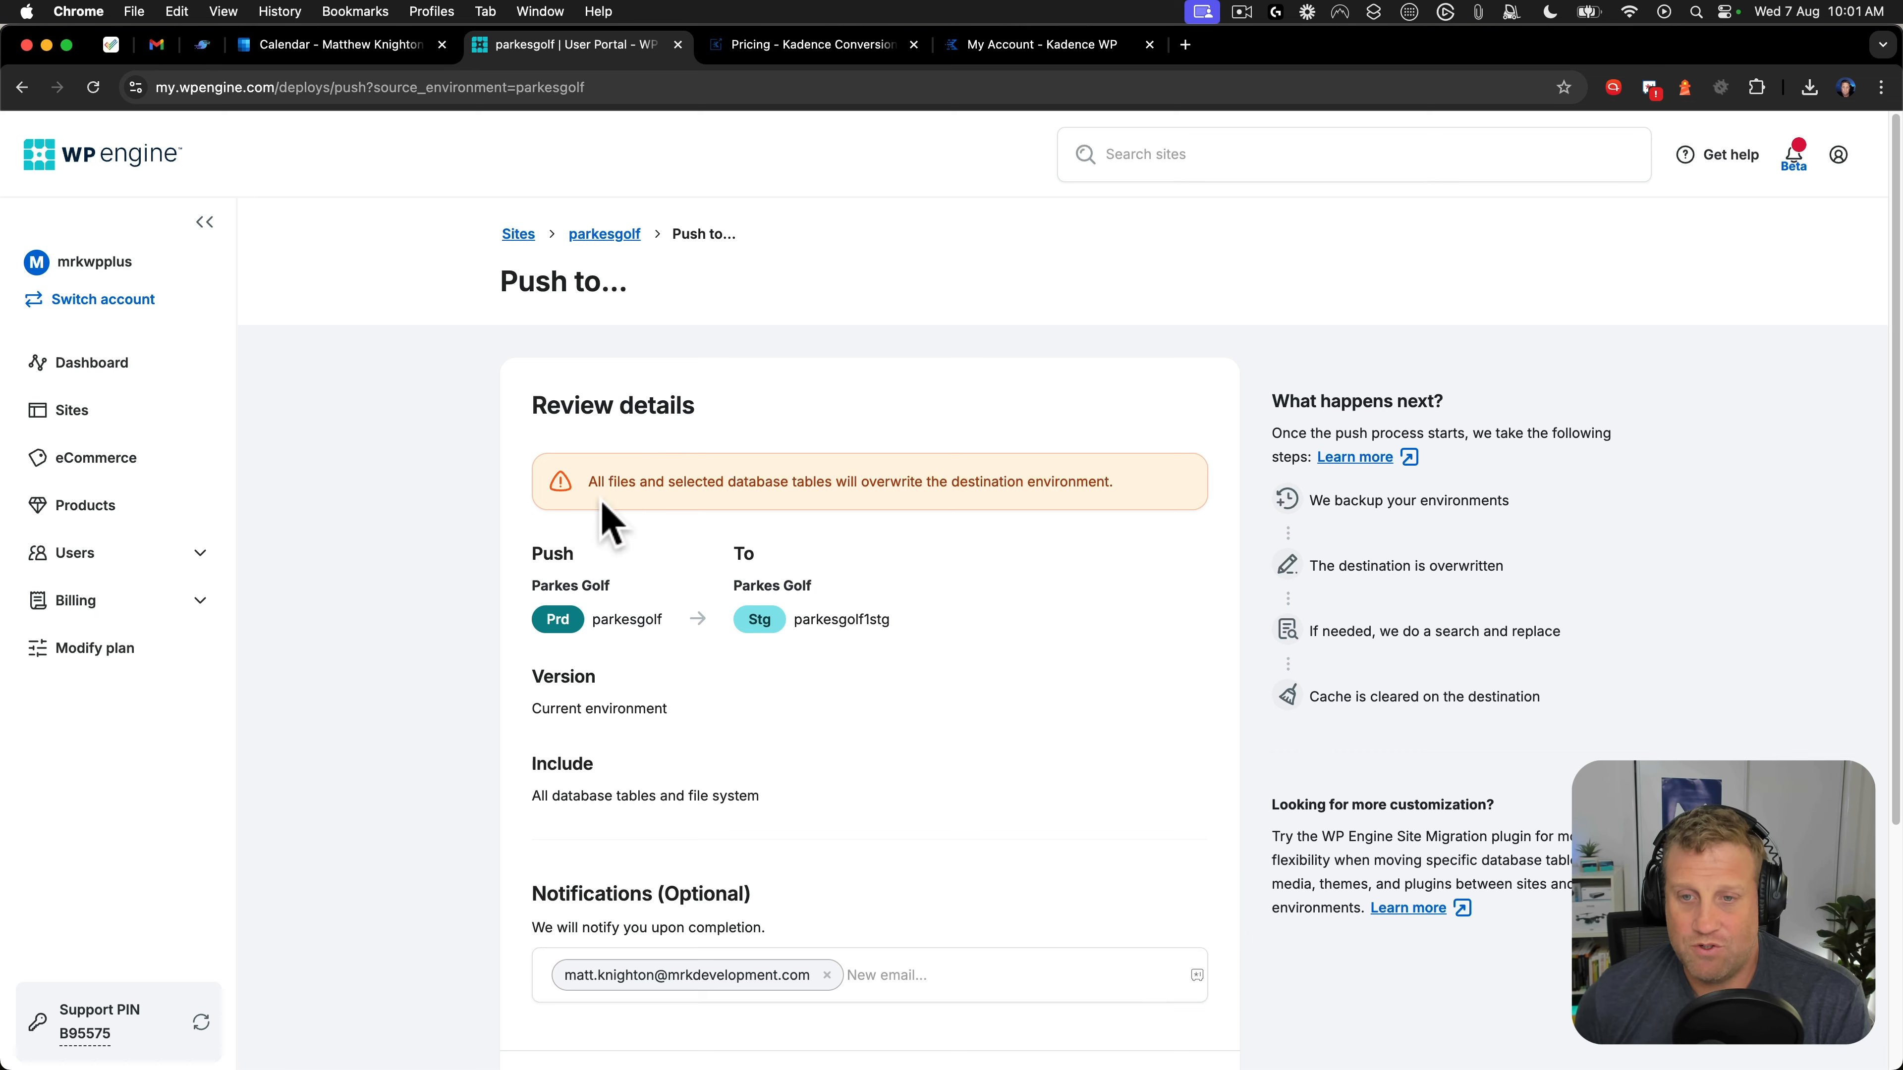
scroll(600, 525, down, 2)
scroll(951, 799, down, 2)
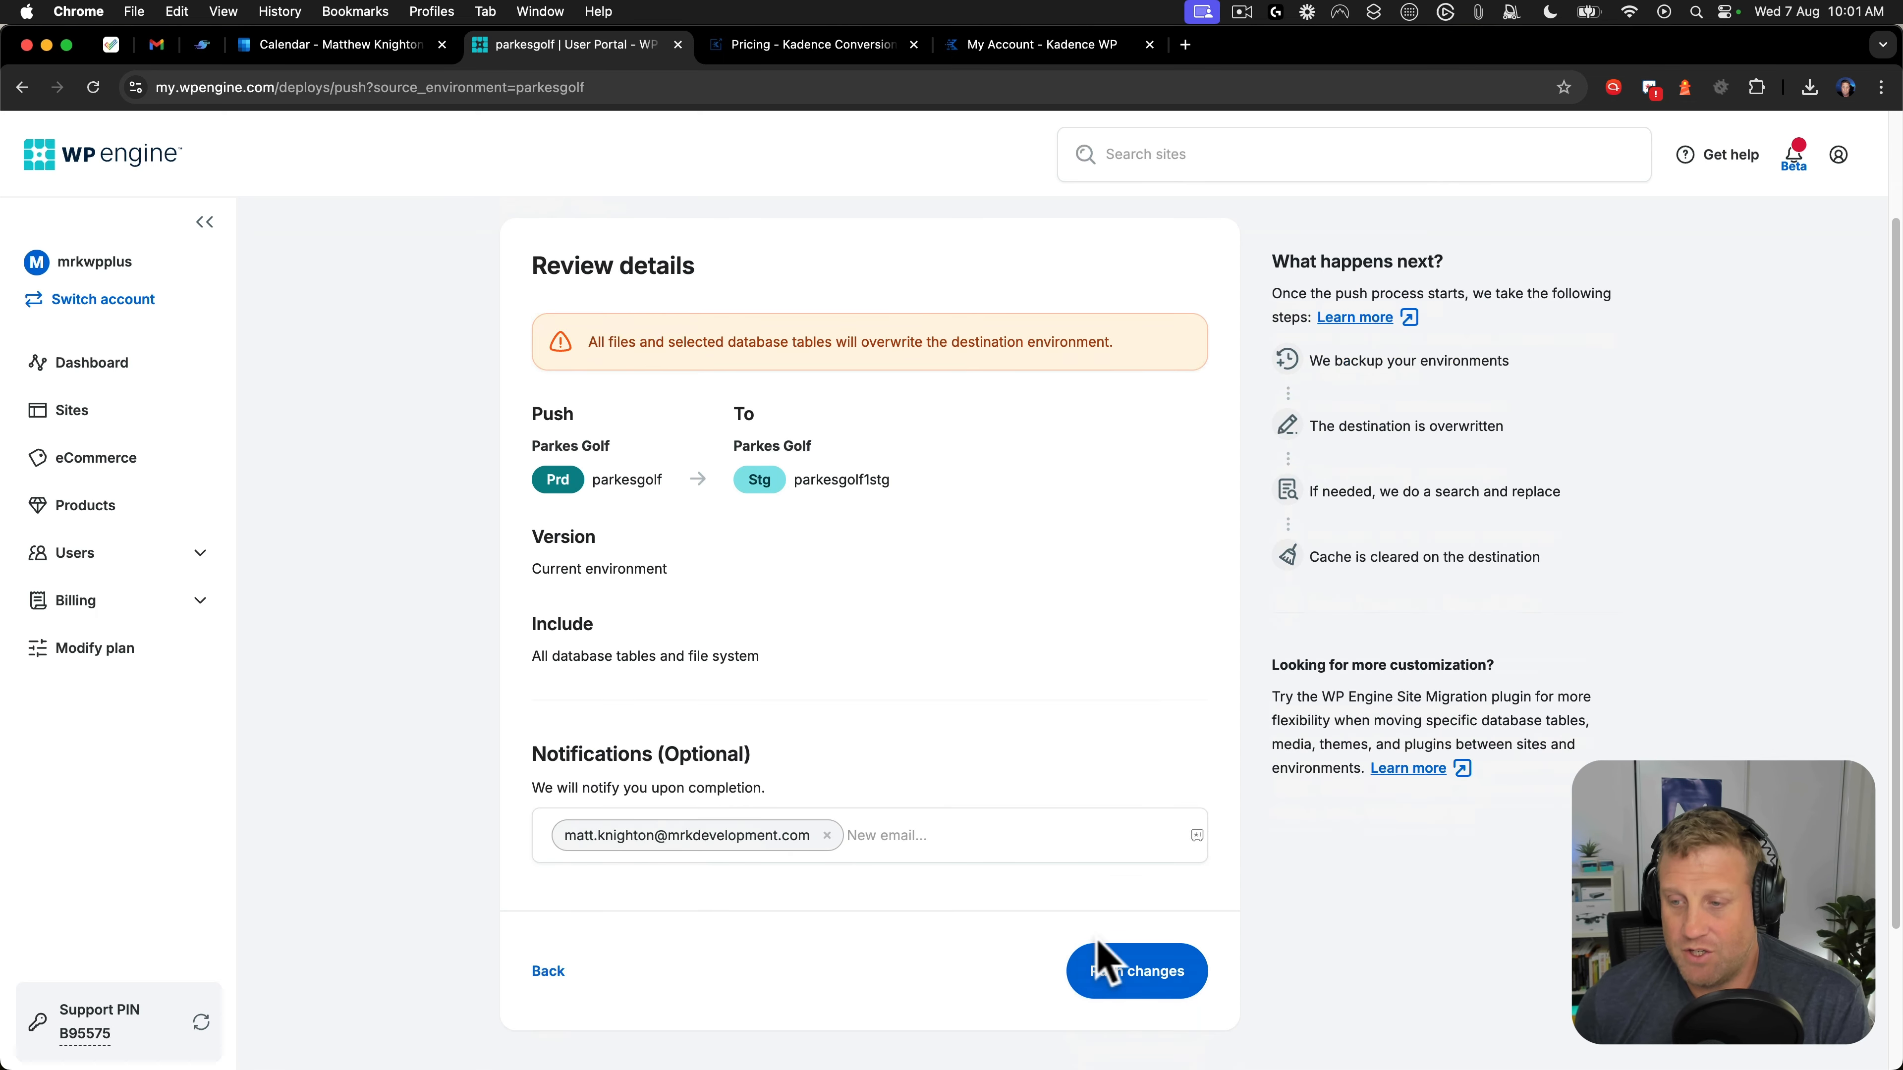
click(1138, 973)
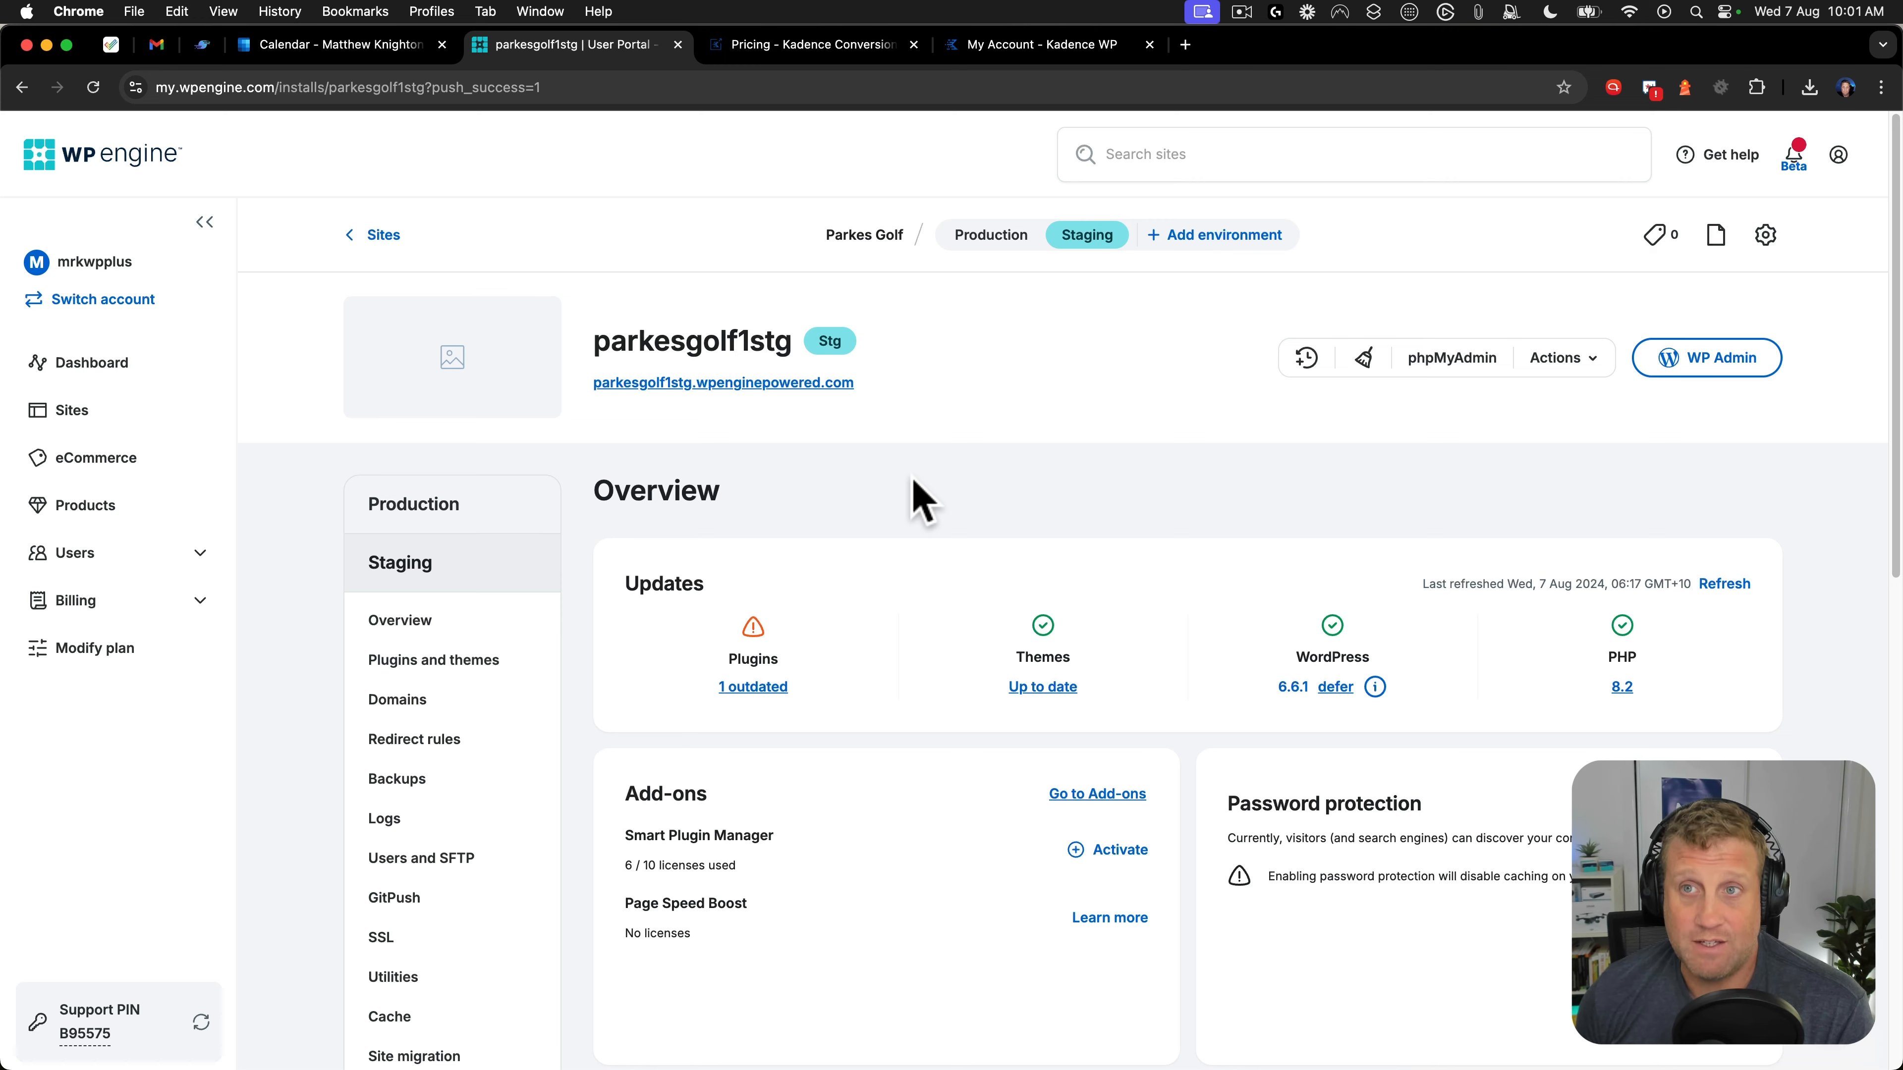
Review the Kadence Conversions and Full Bundle pricing, and find Kadence Conversions among the account's product downloads.
key(ctrl+Tab)
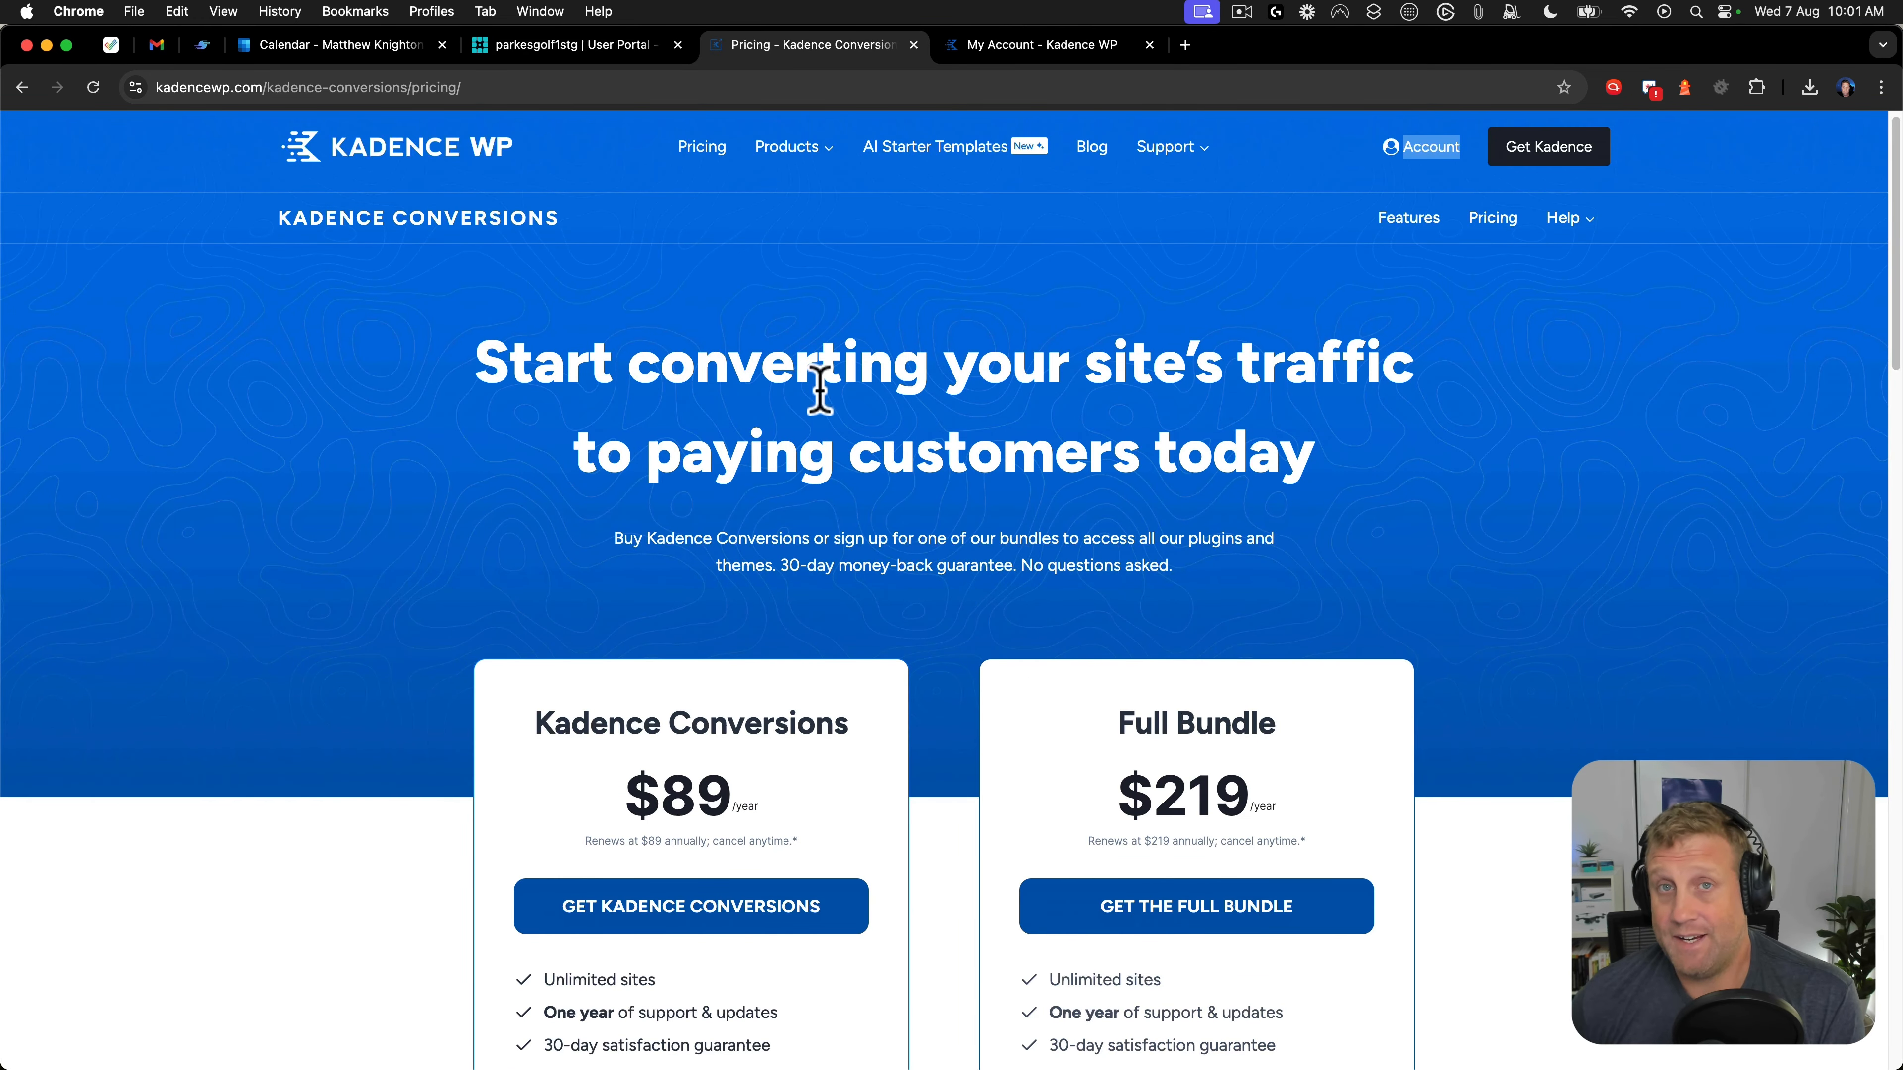
scroll(820, 390, down, 6)
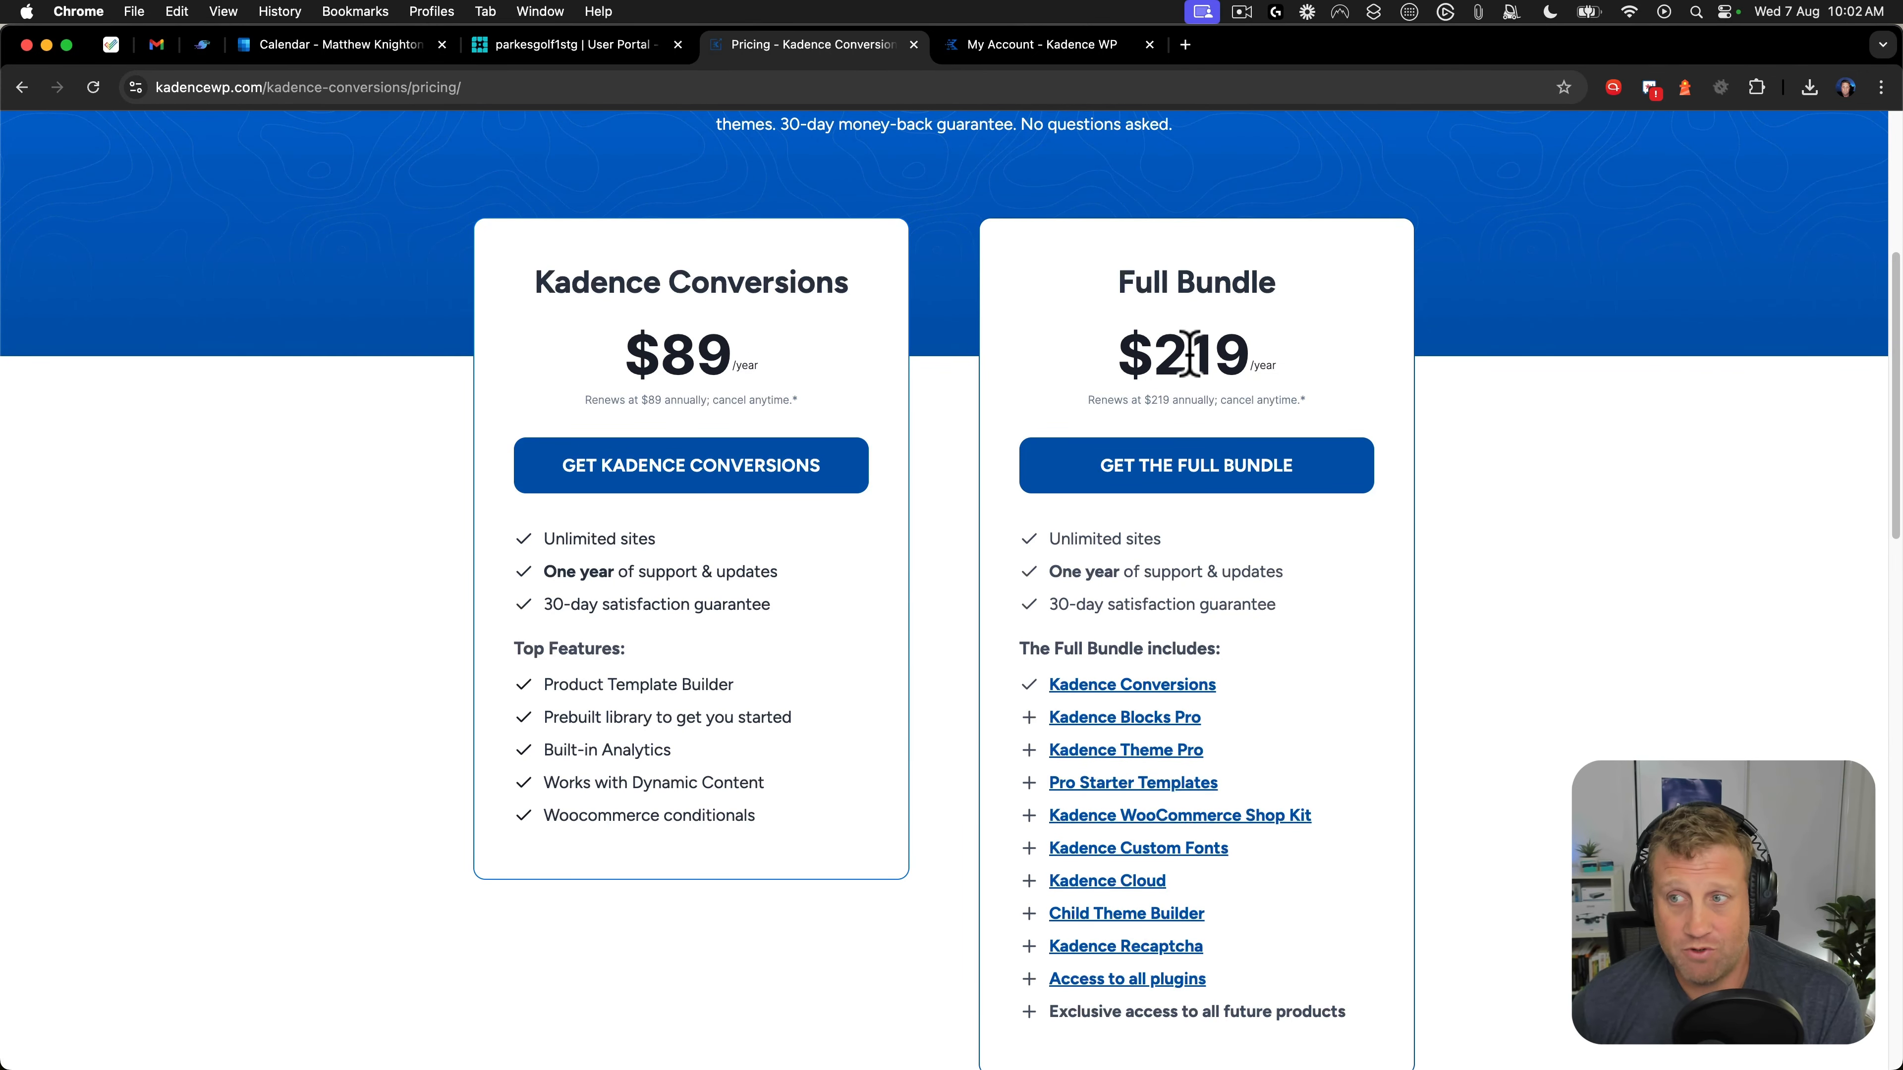
scroll(1191, 354, down, 1)
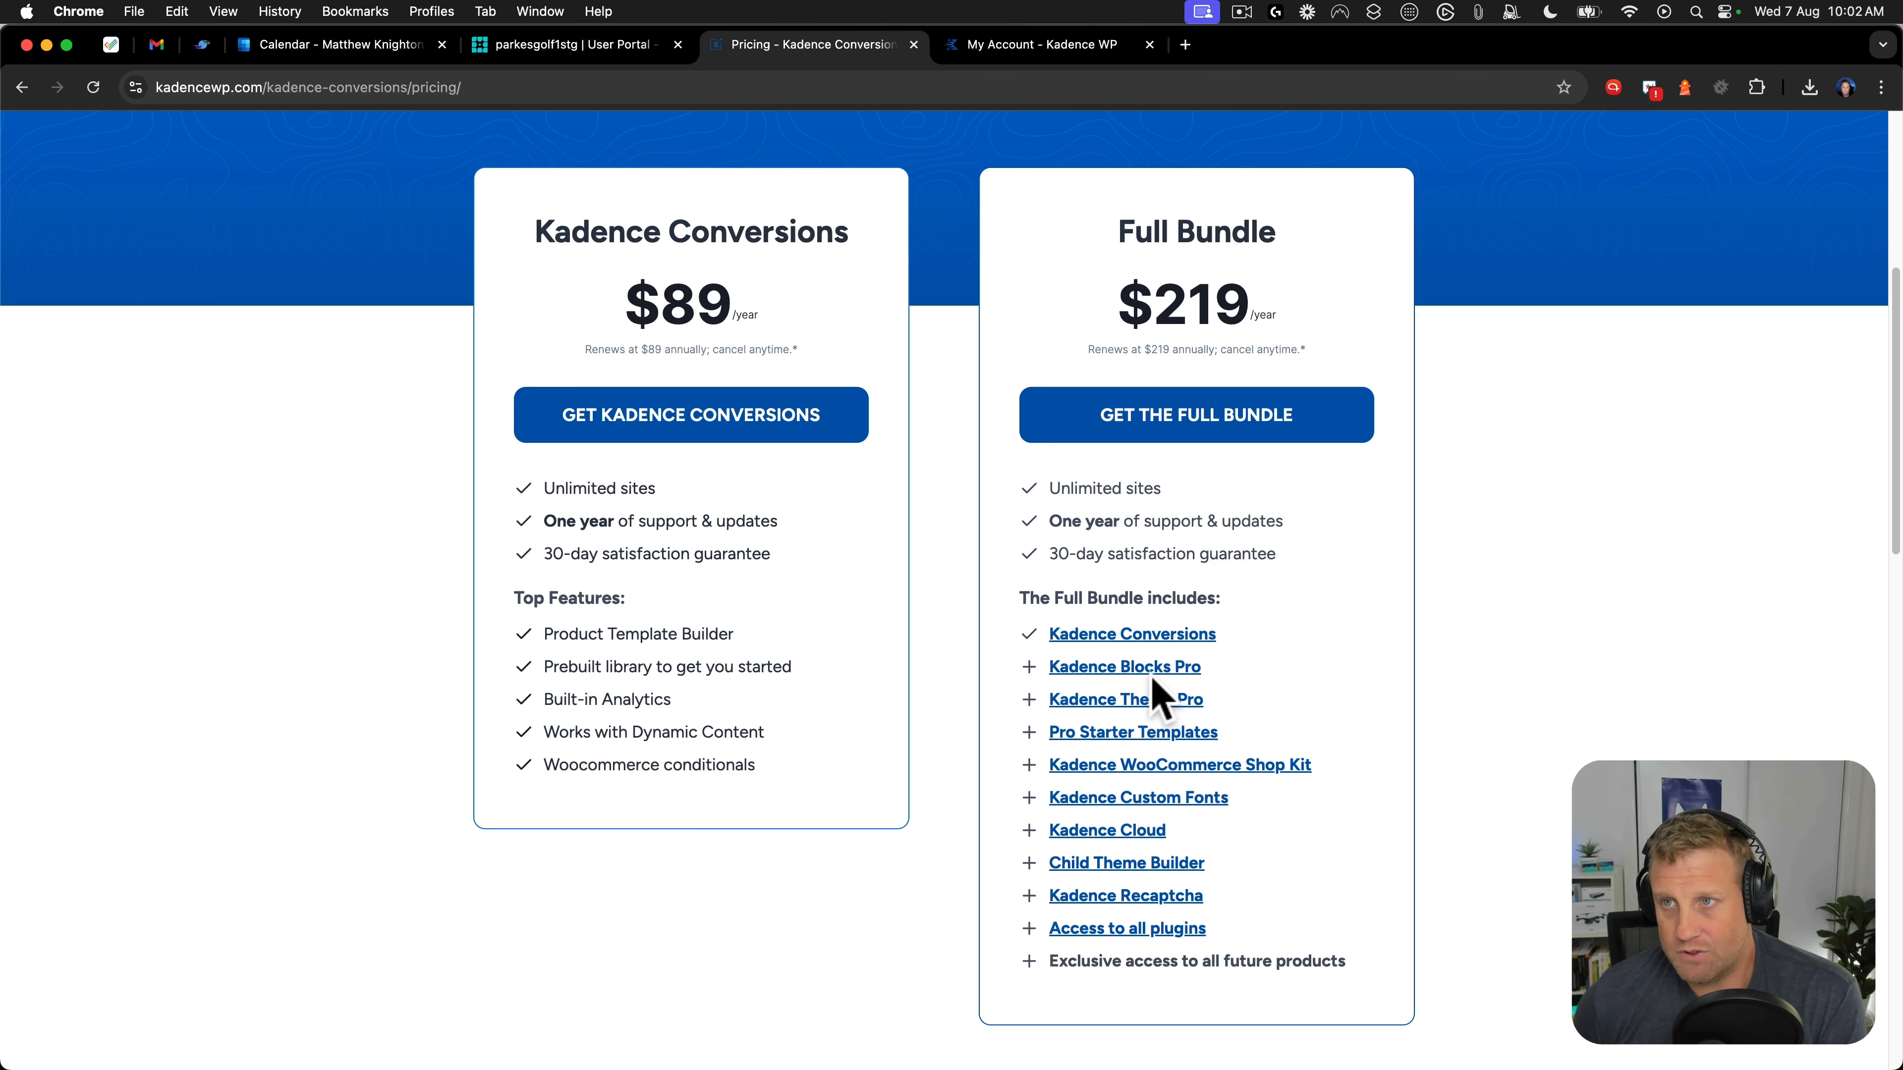
click(1004, 45)
scroll(554, 548, down, 4)
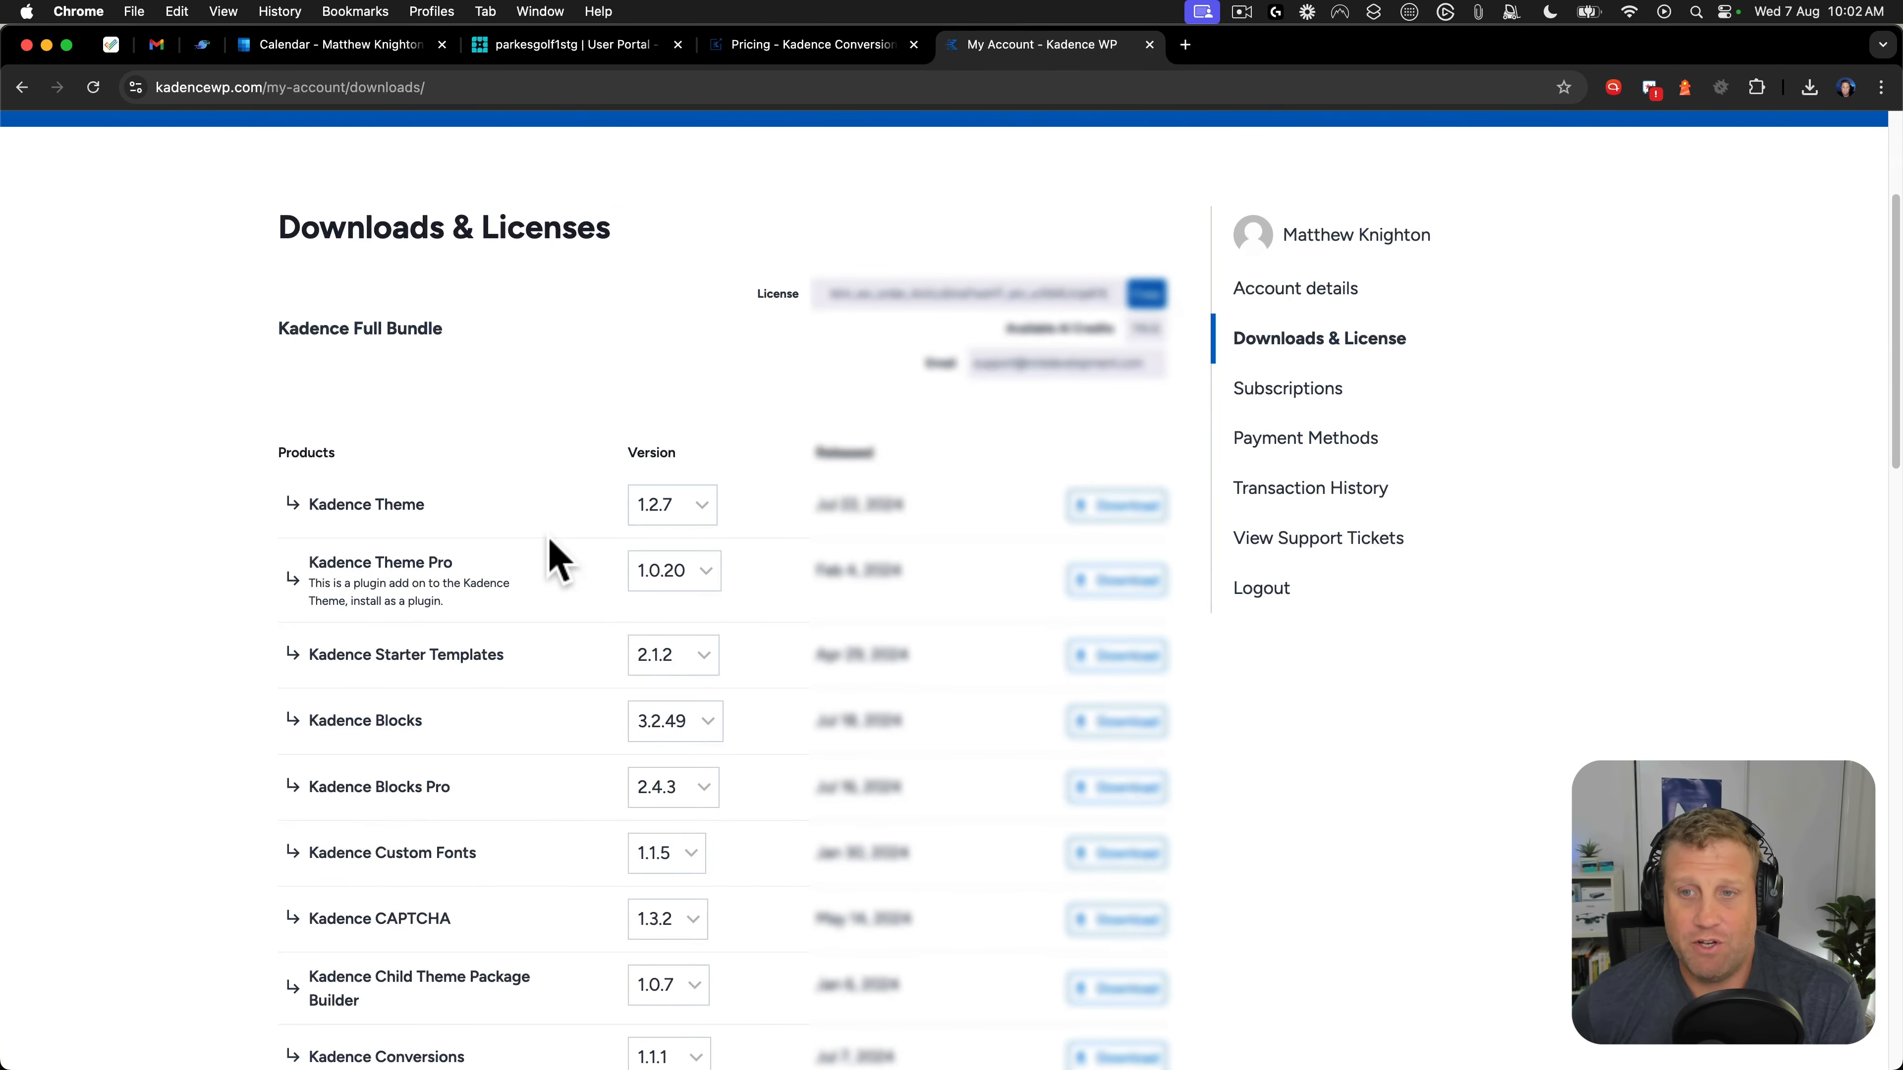
scroll(438, 566, down, 3)
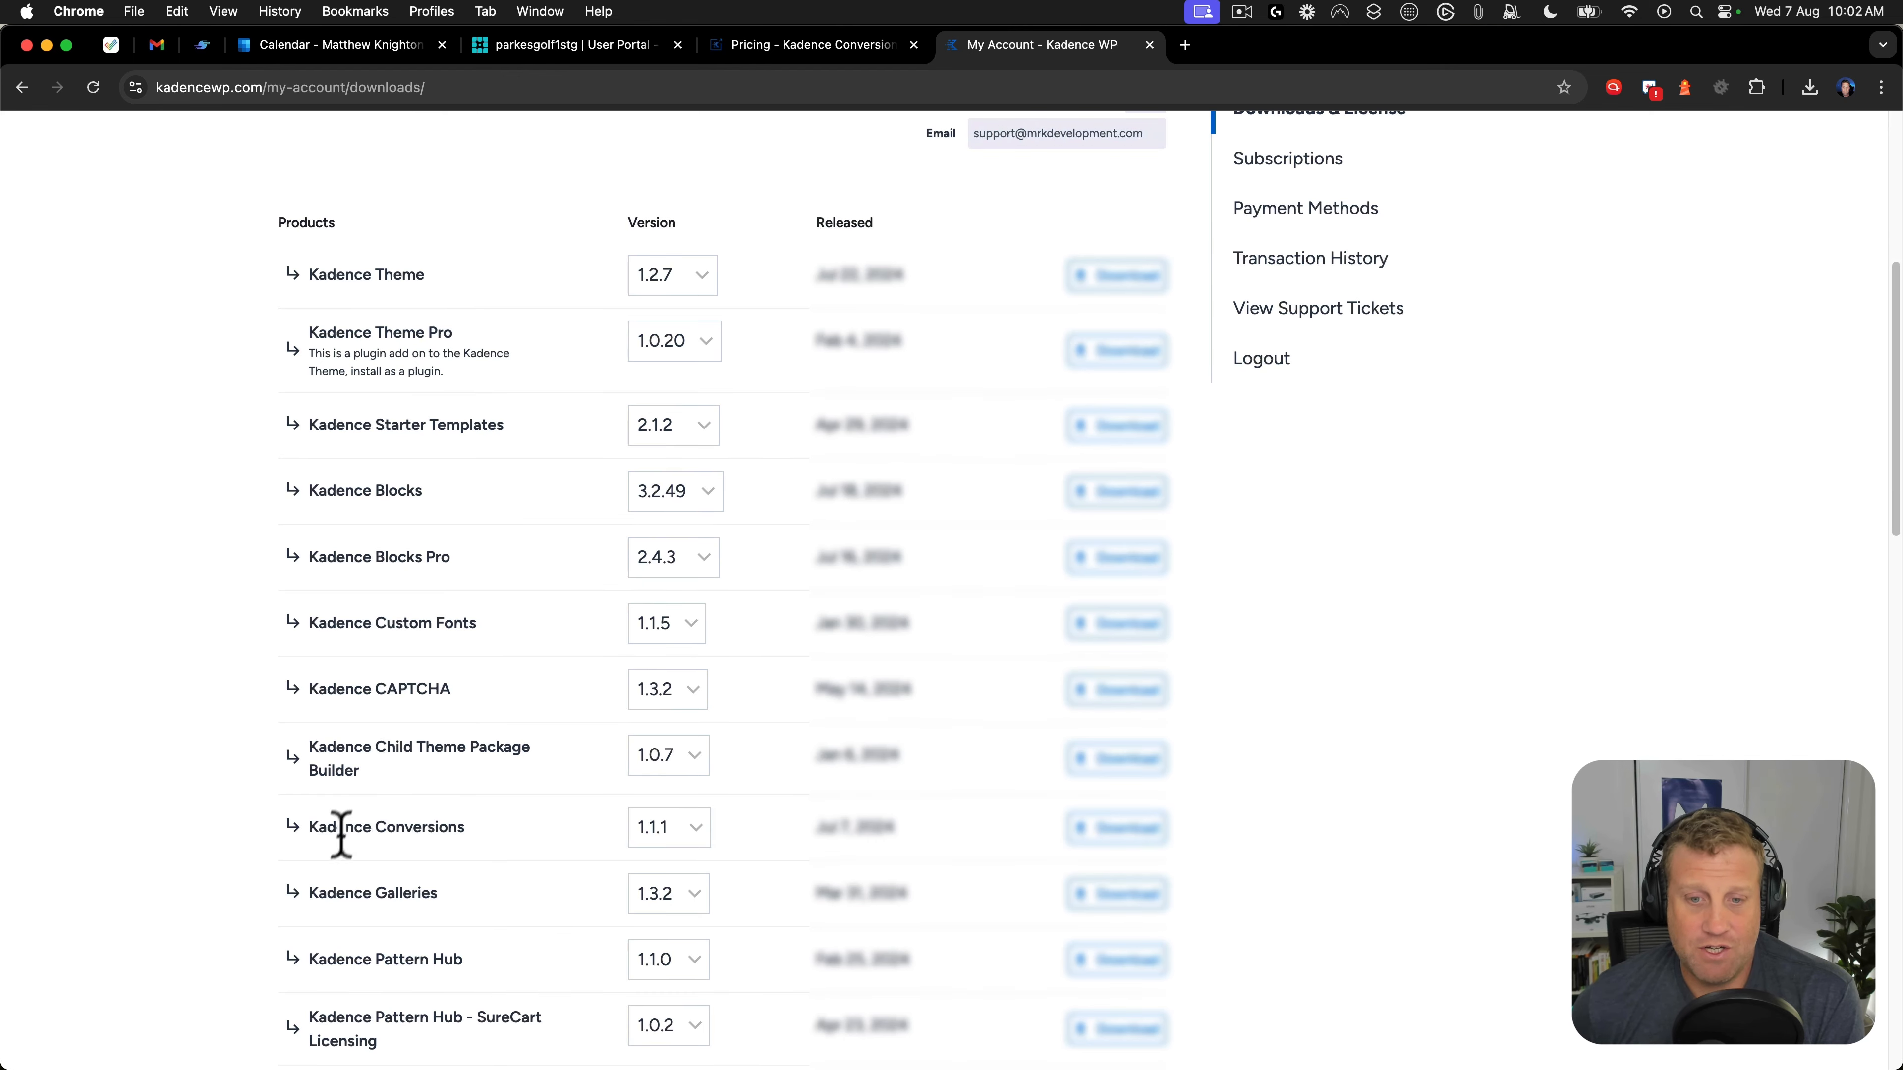
drag(308, 829, 489, 828)
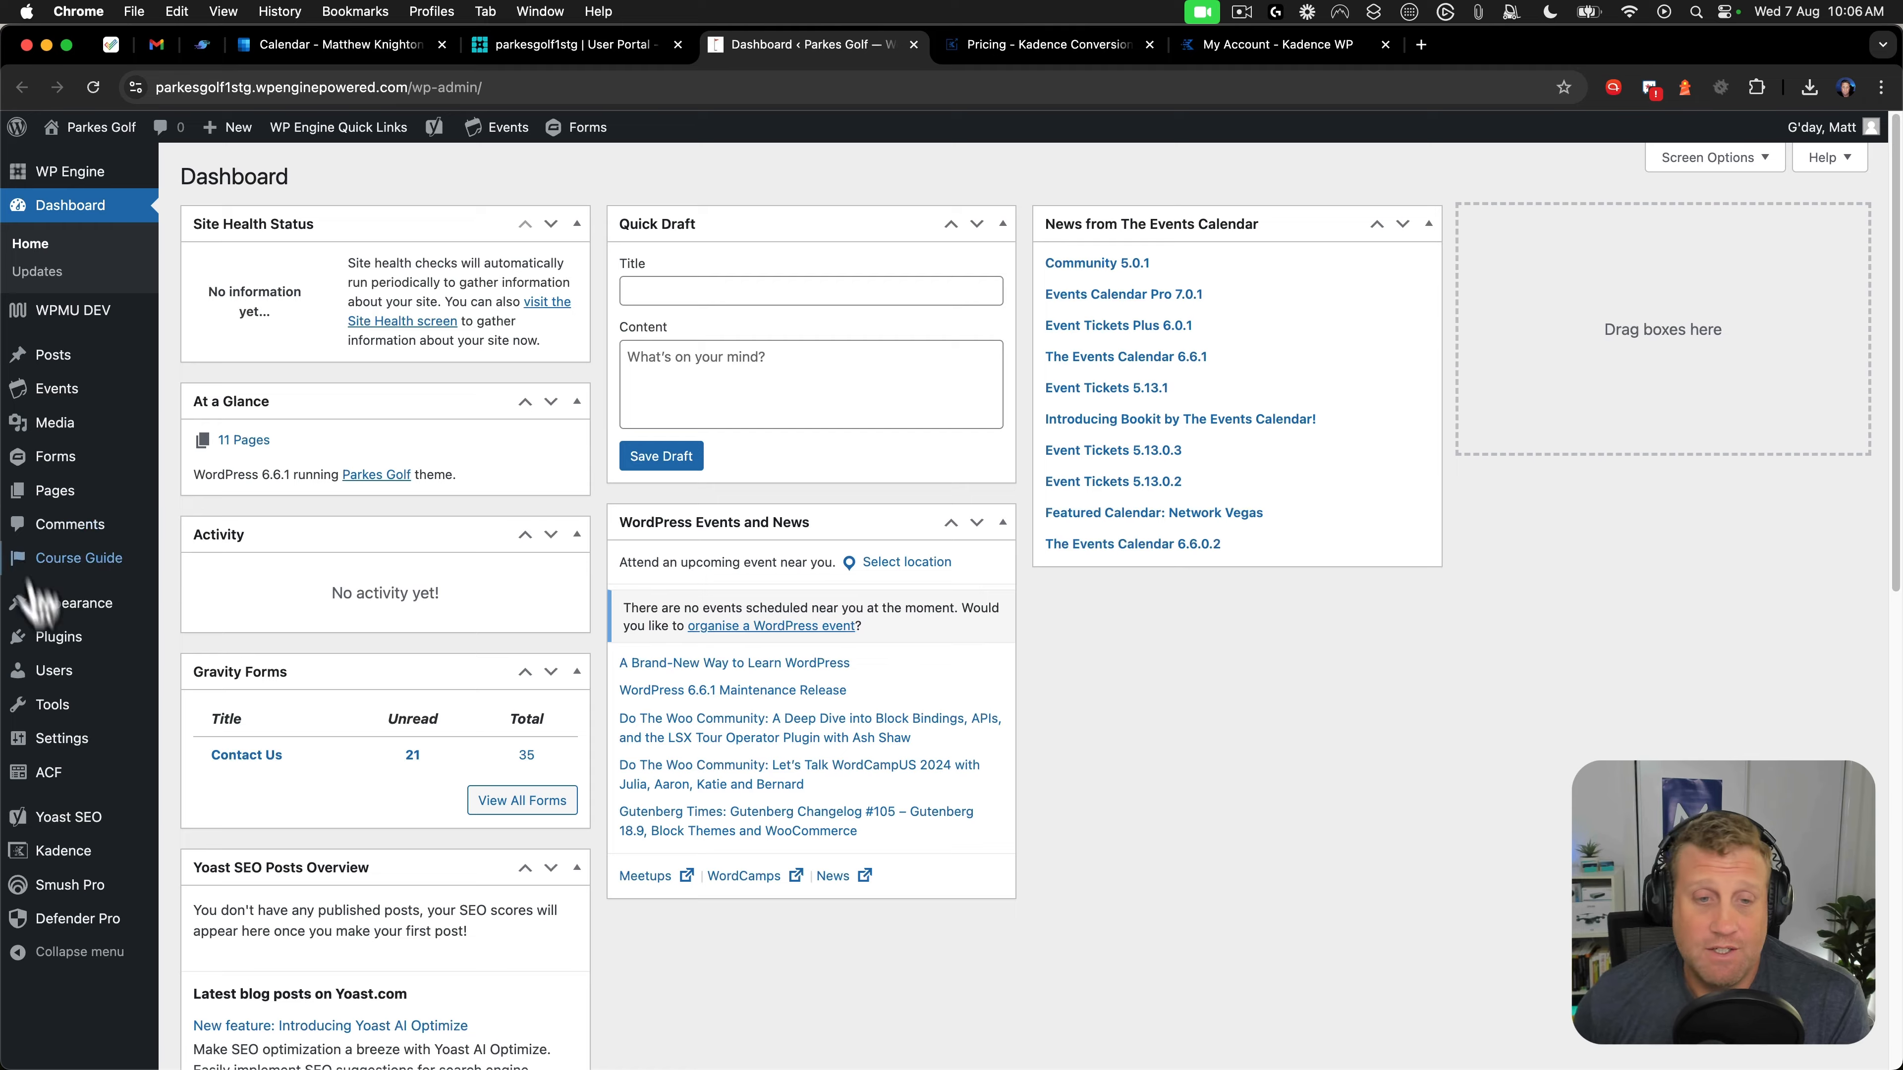
Install the plugin from kadence-conversions.1.1.1.zip on the staging site and activate it.
mouse_move(45, 637)
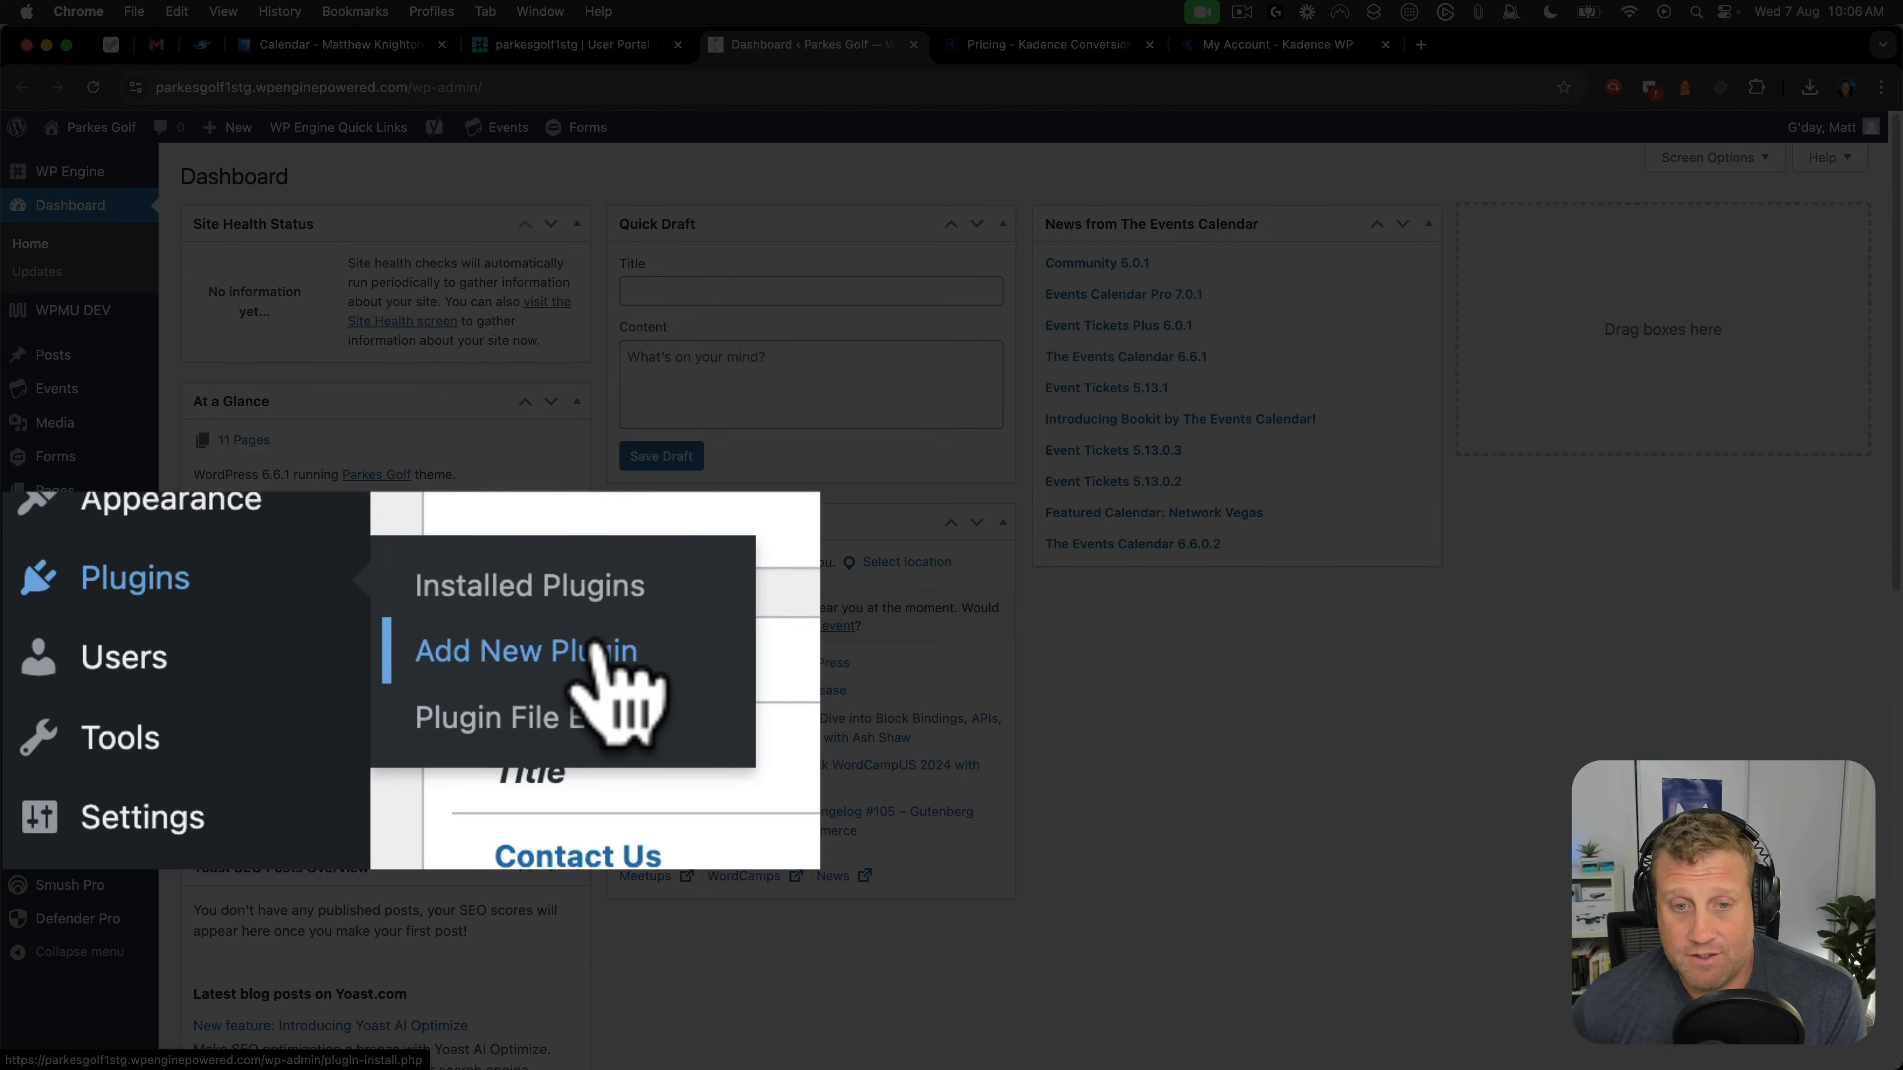
click(254, 658)
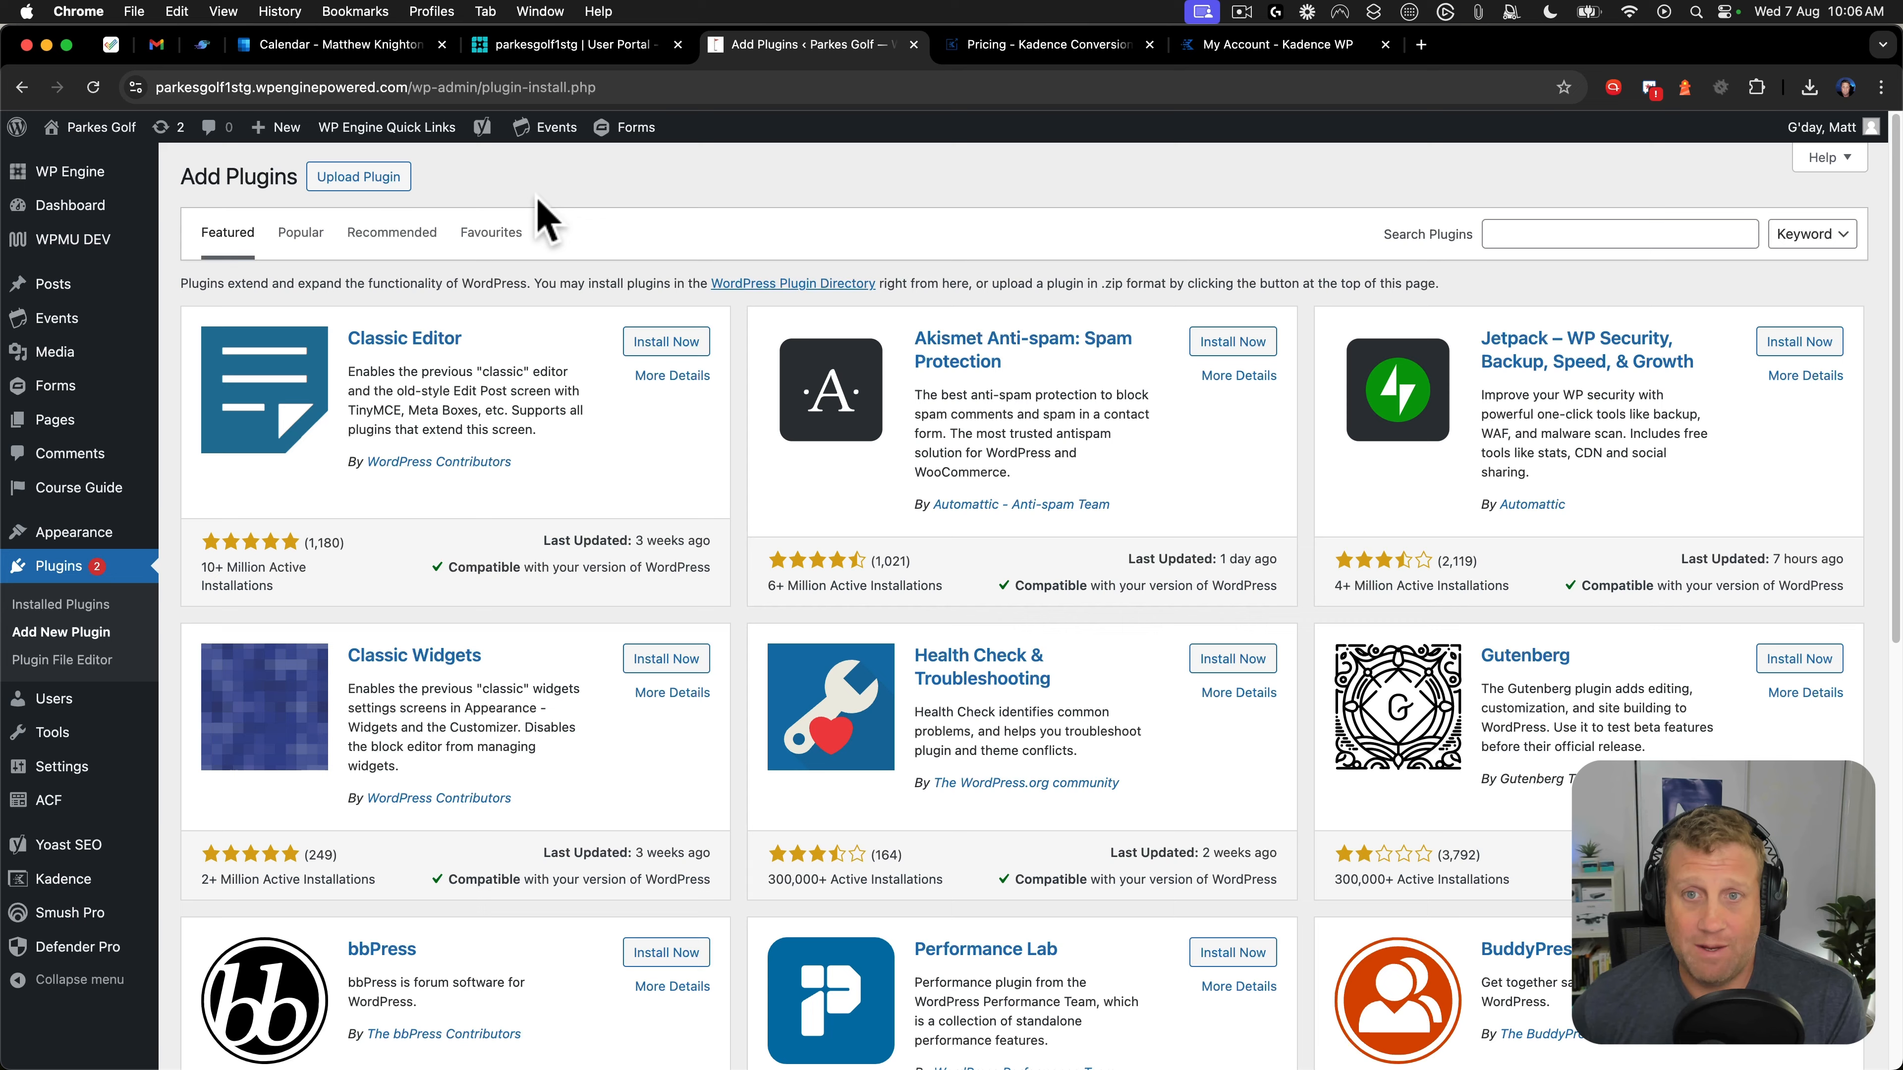
click(366, 183)
click(865, 362)
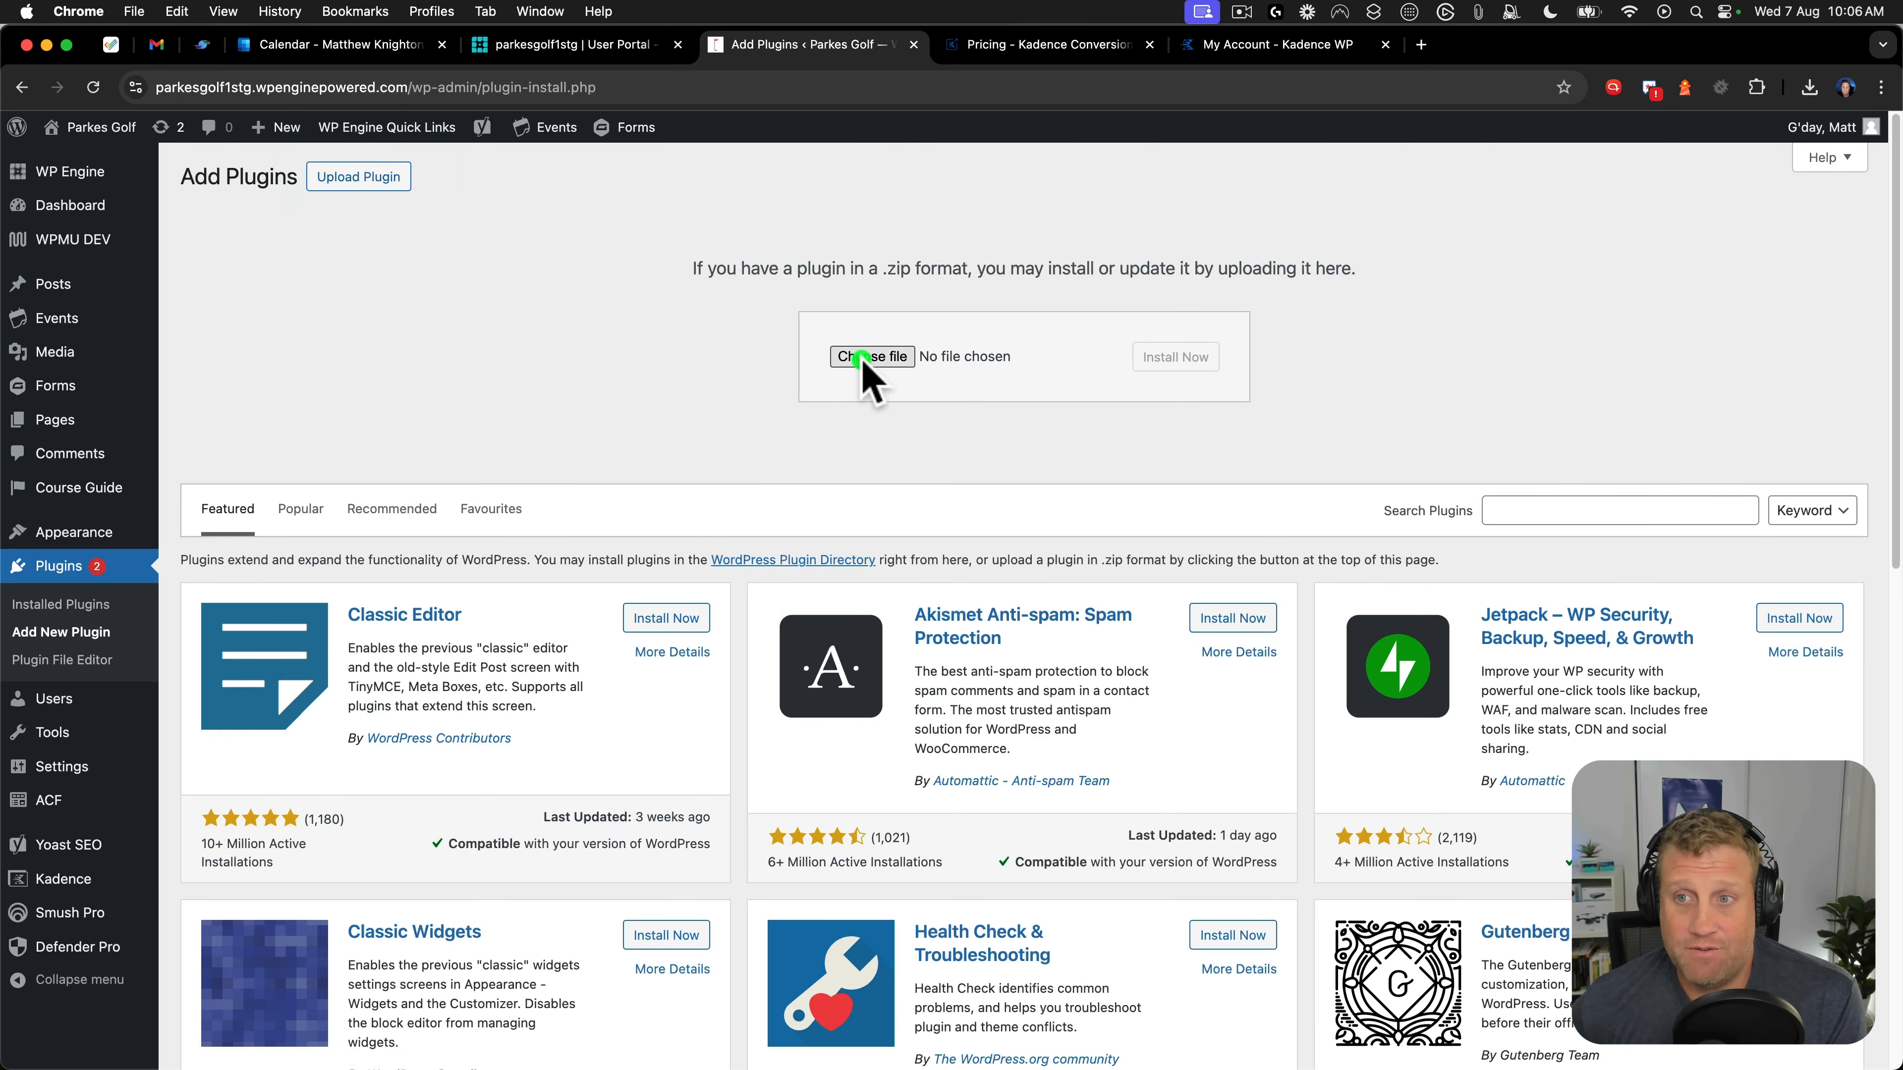
click(847, 530)
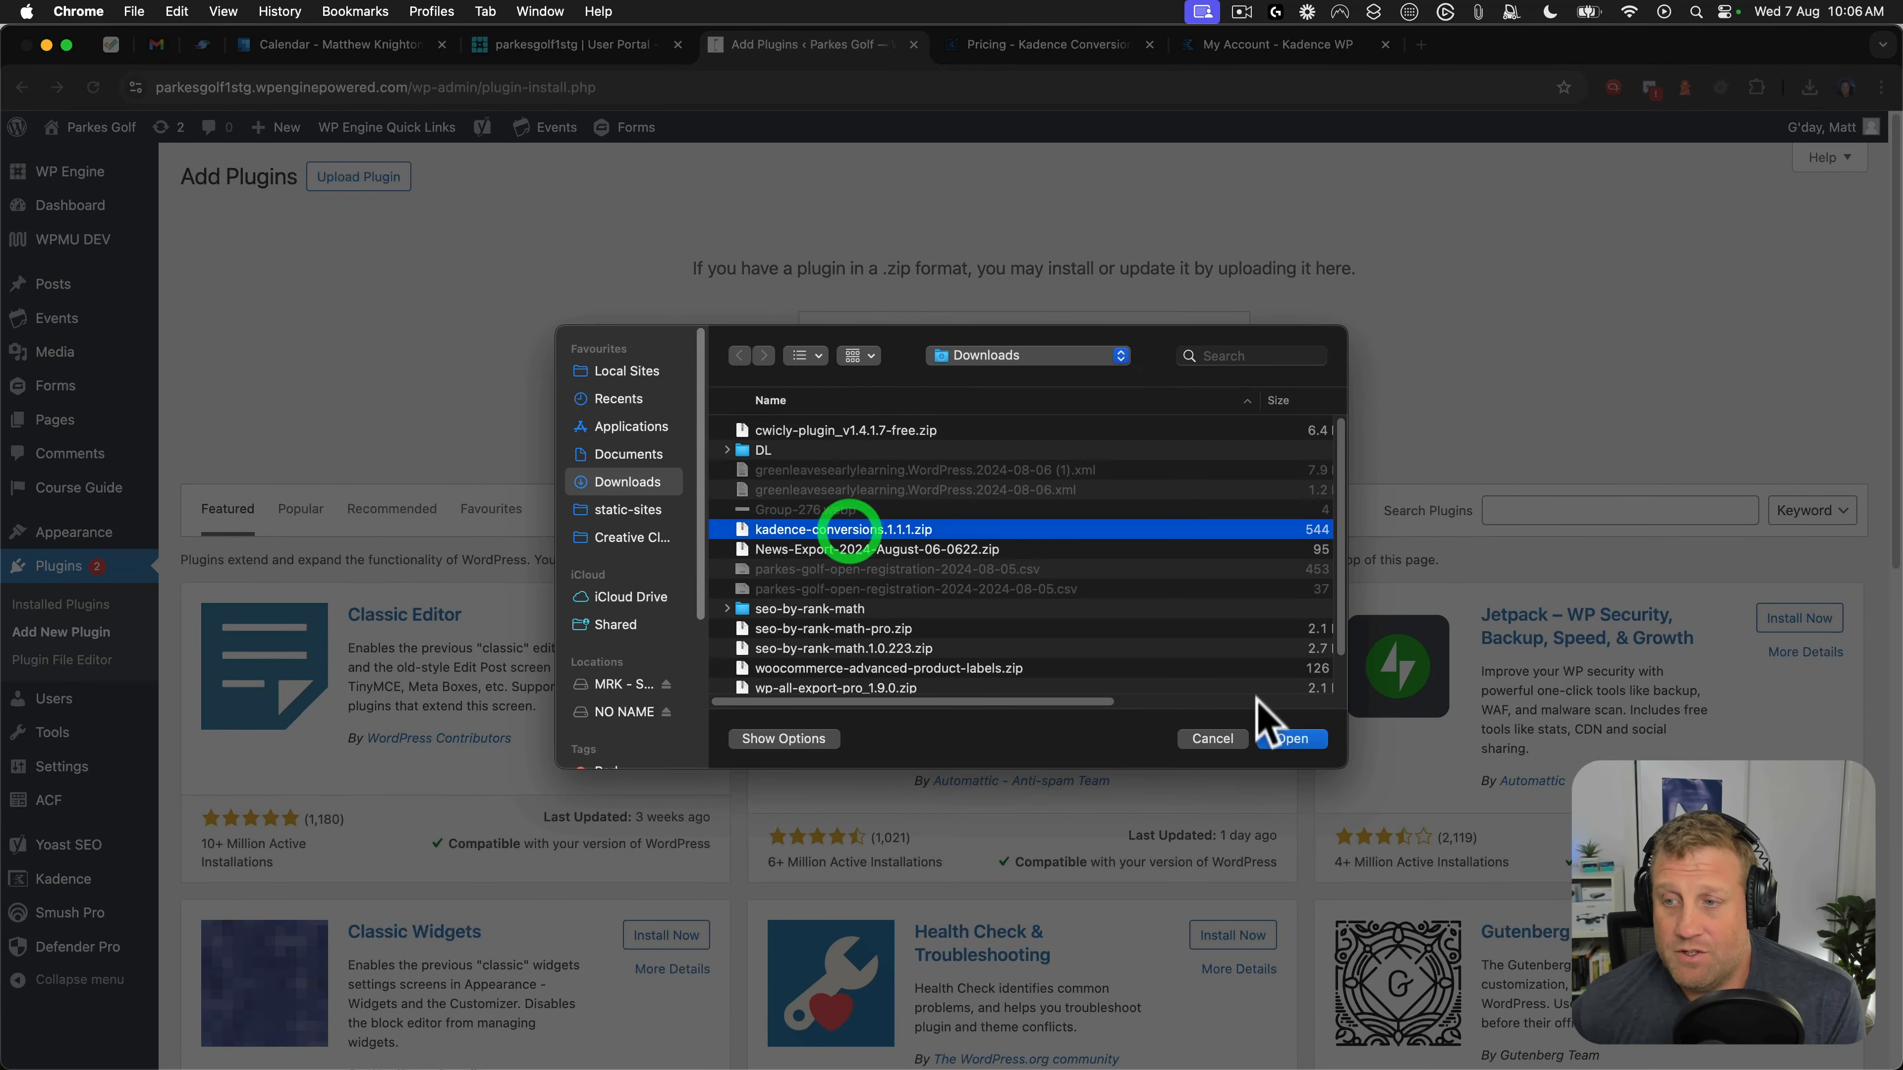
click(1300, 740)
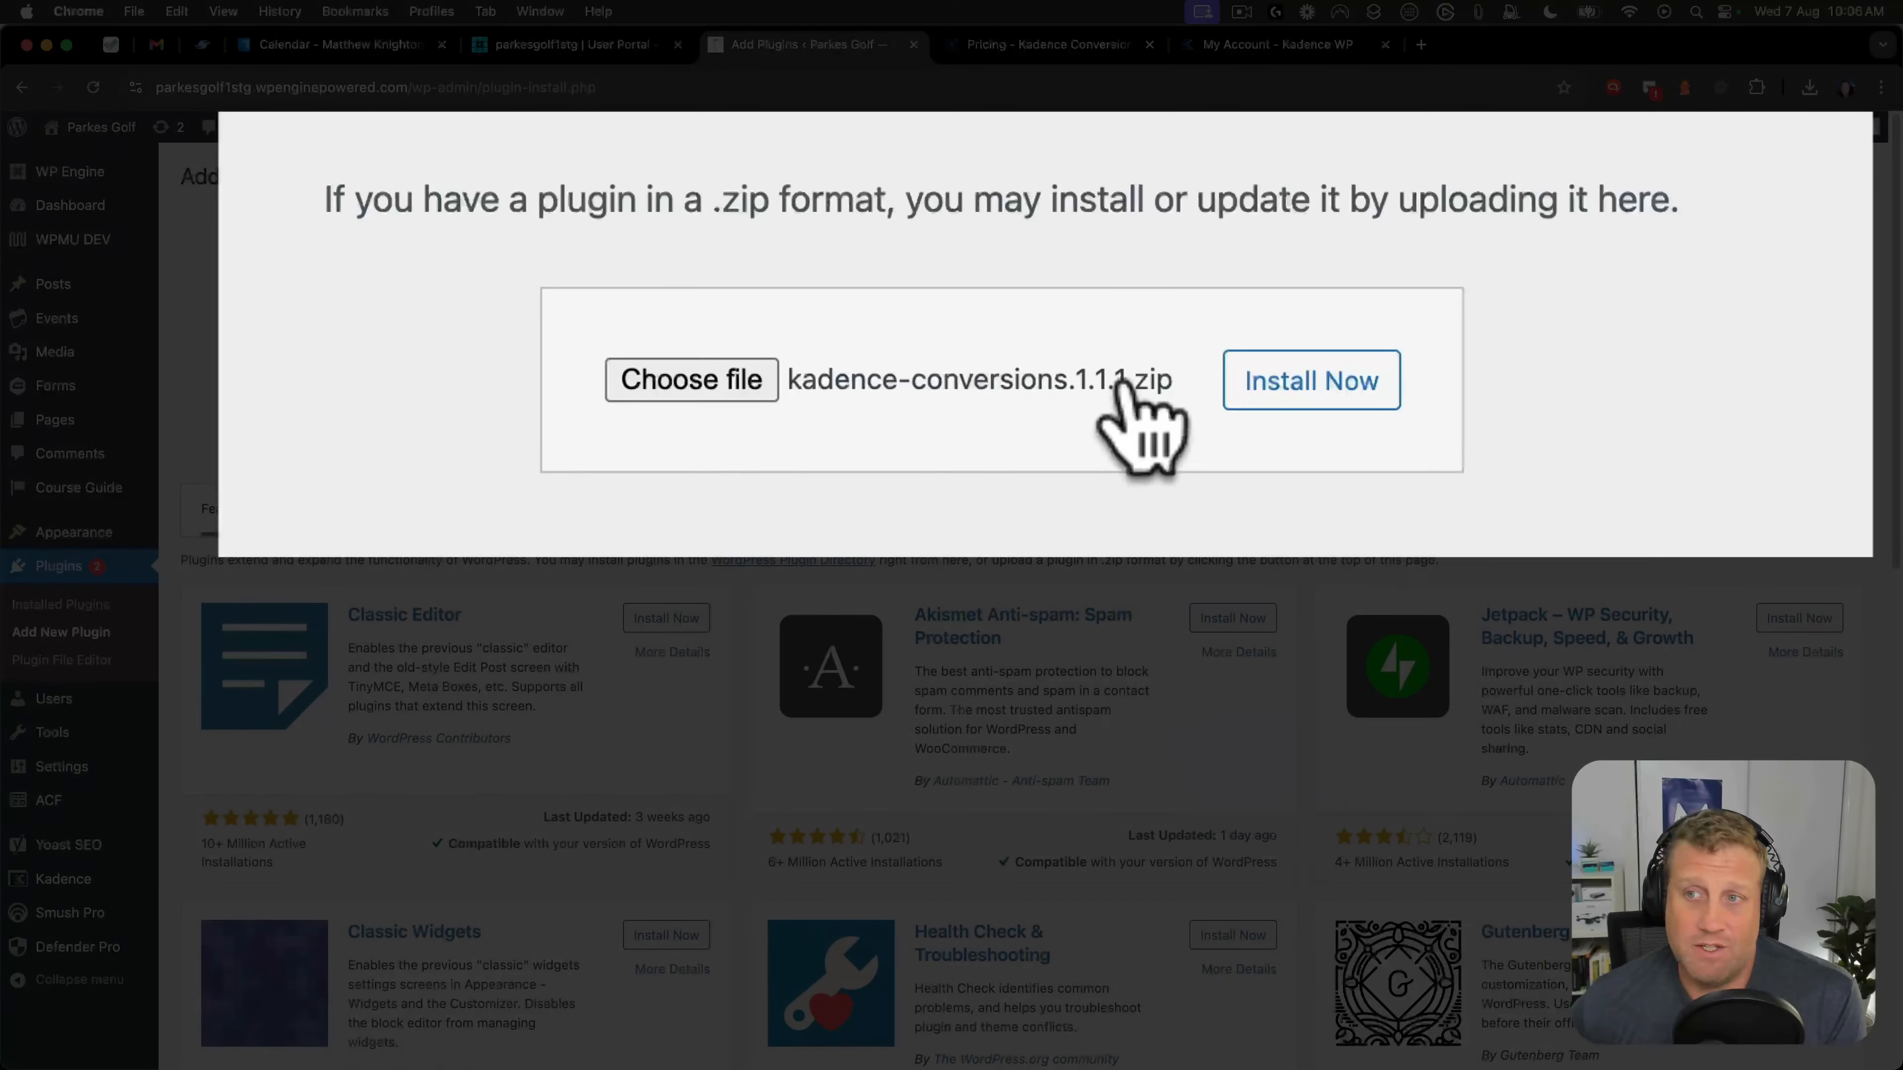
click(1334, 389)
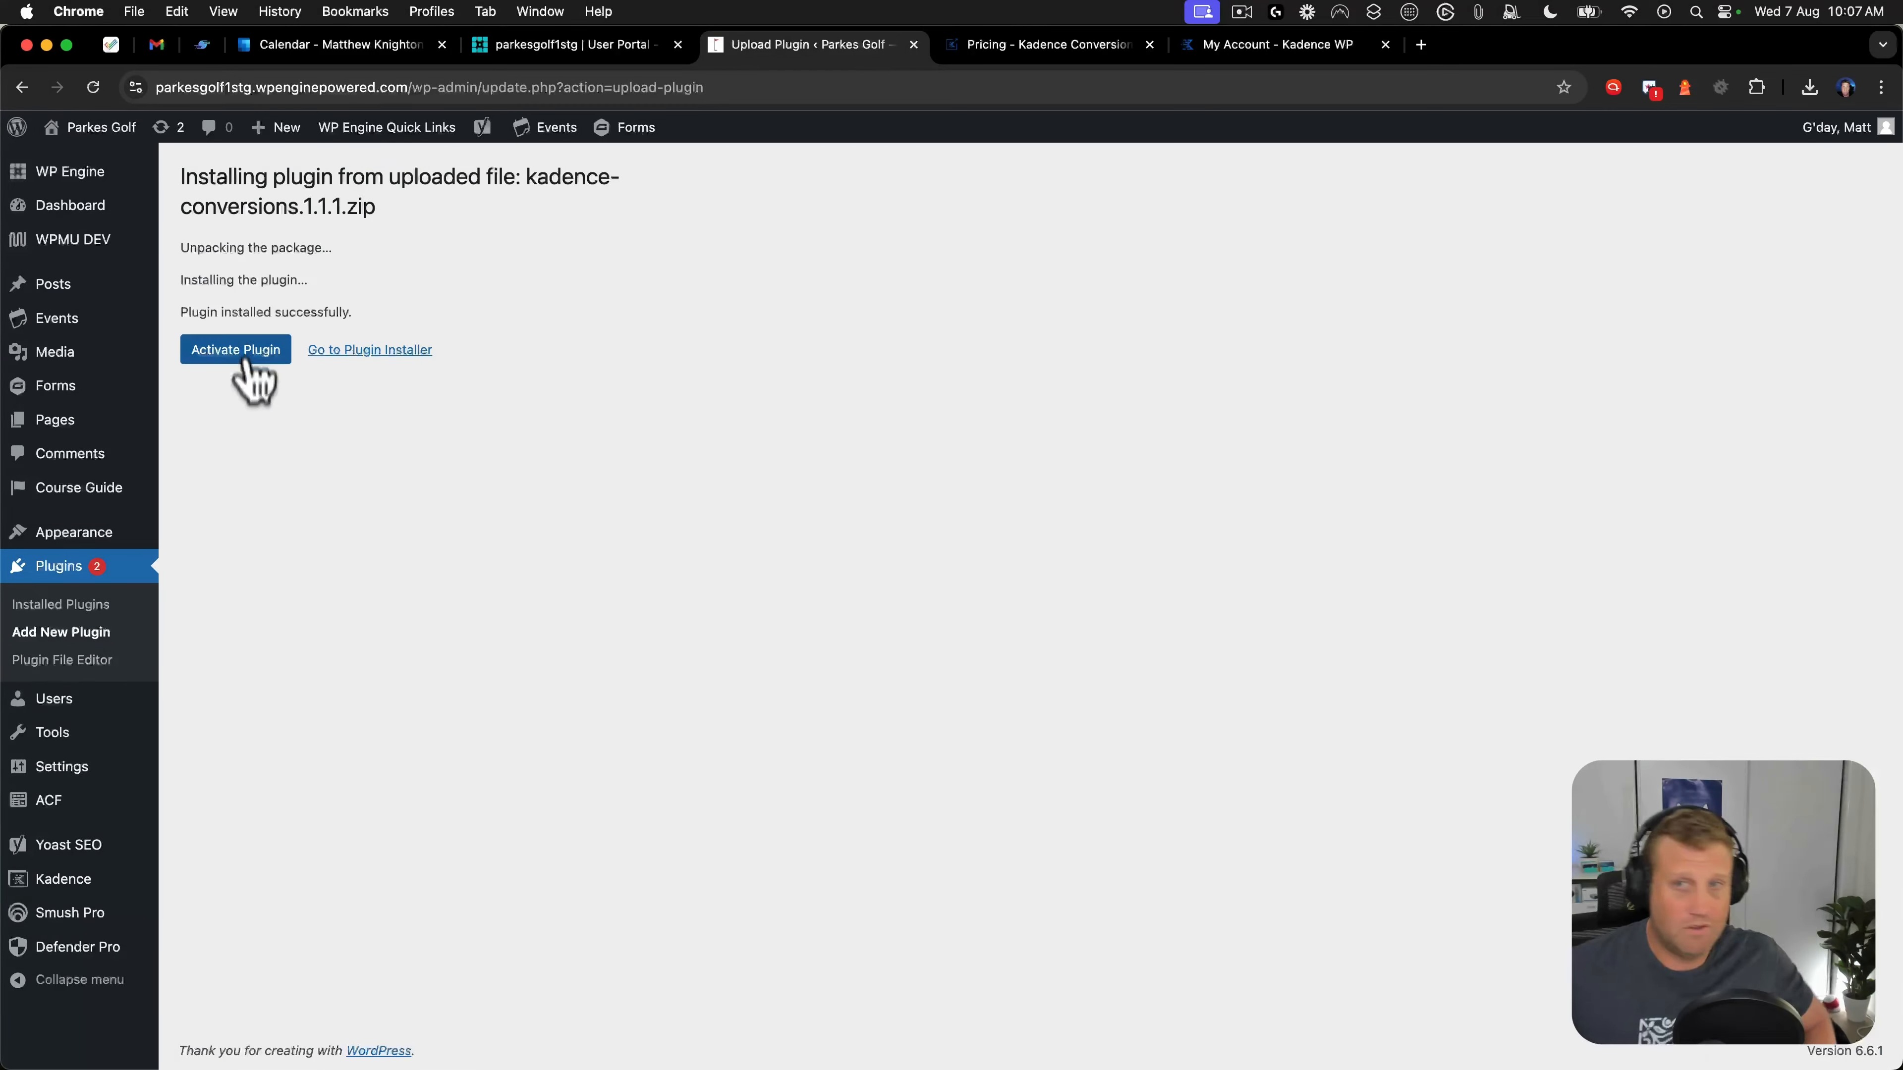
click(244, 358)
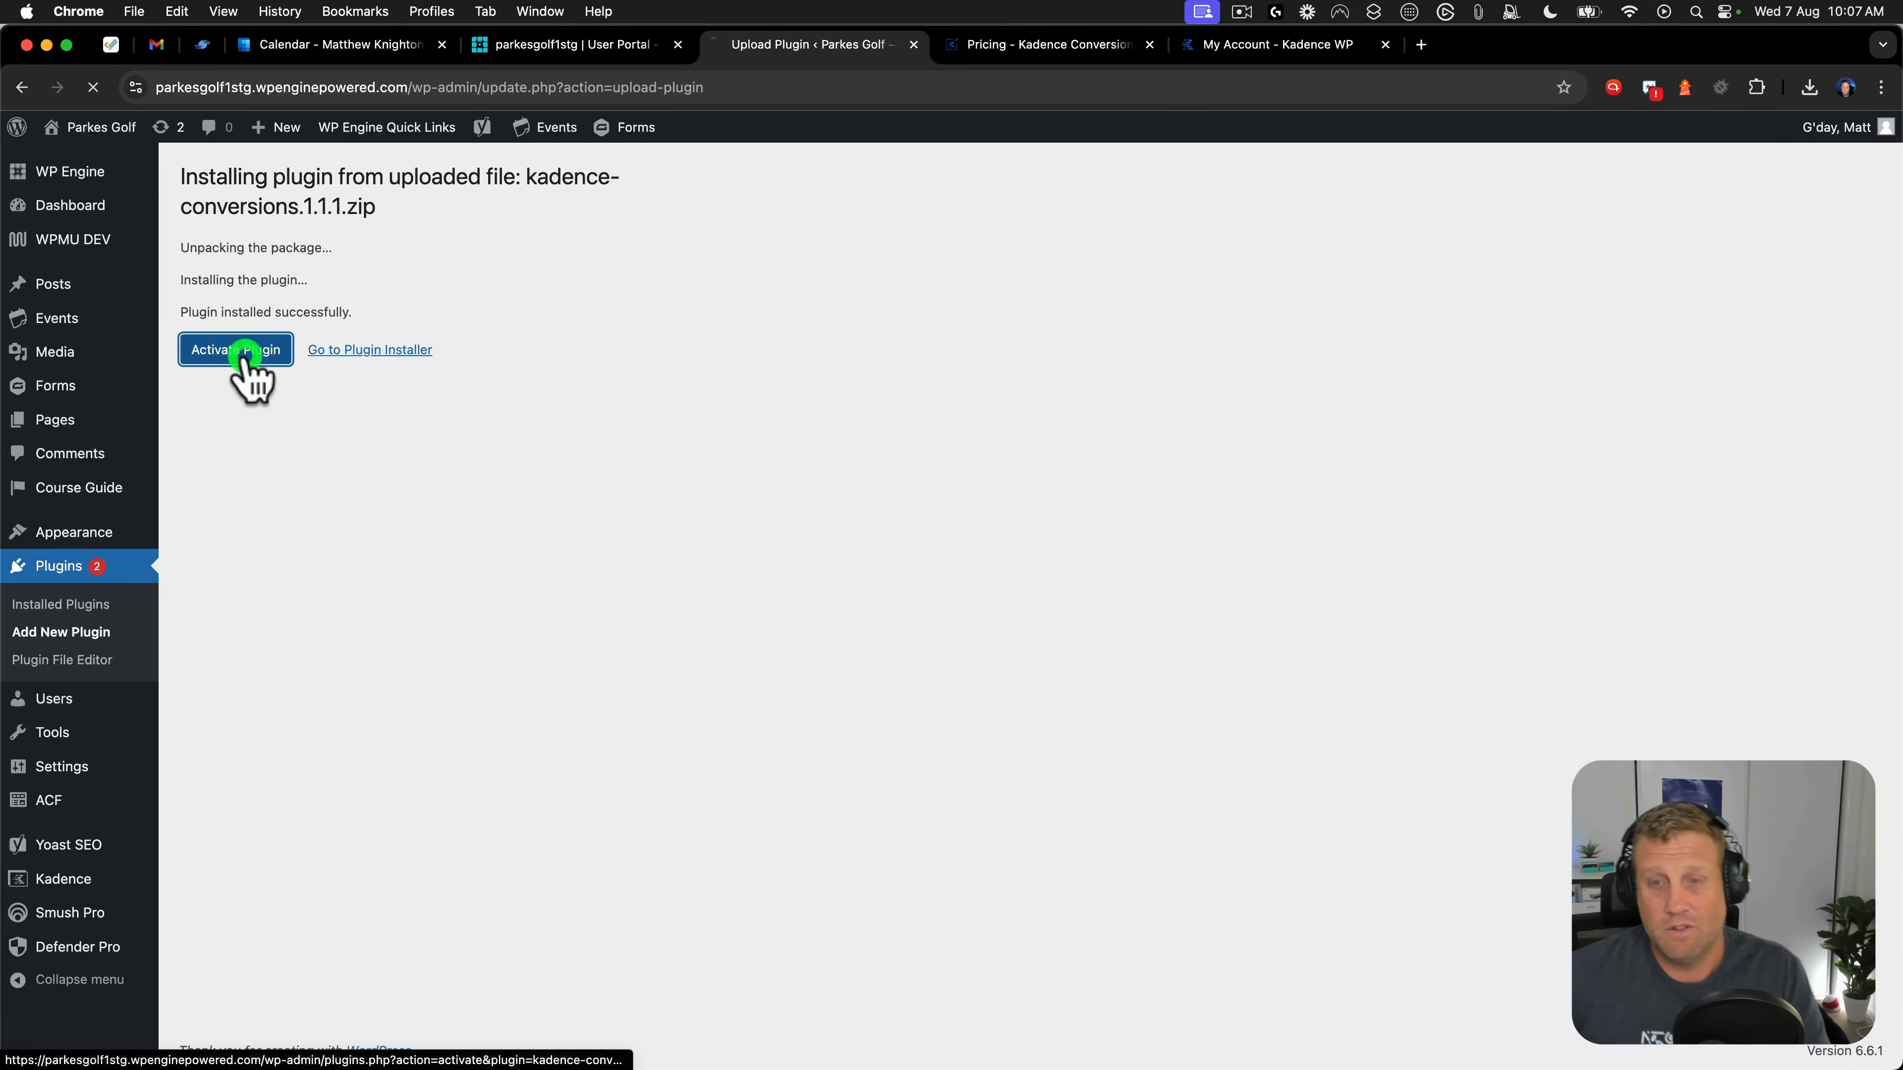
Copy the license key from the Kadence account, paste it into the Kadence Conversions License Key field, and save.
click(527, 221)
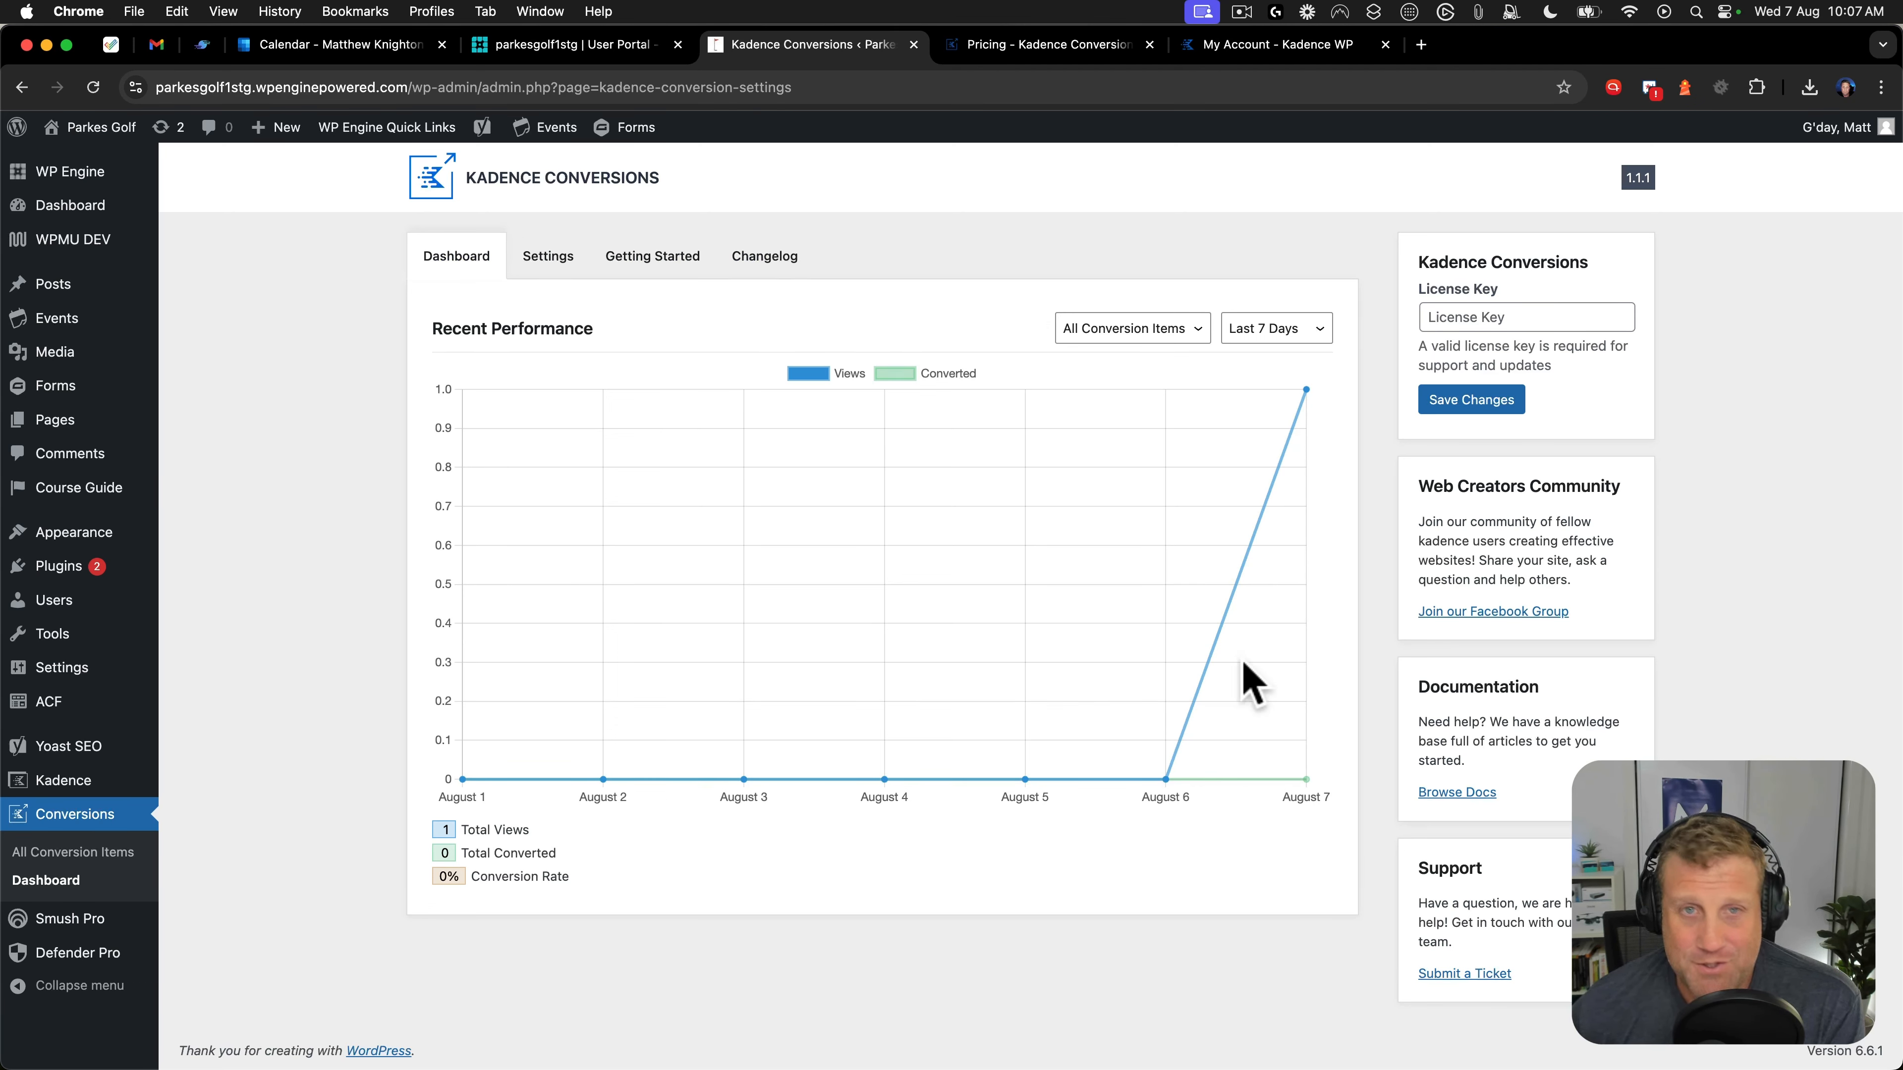
click(1454, 316)
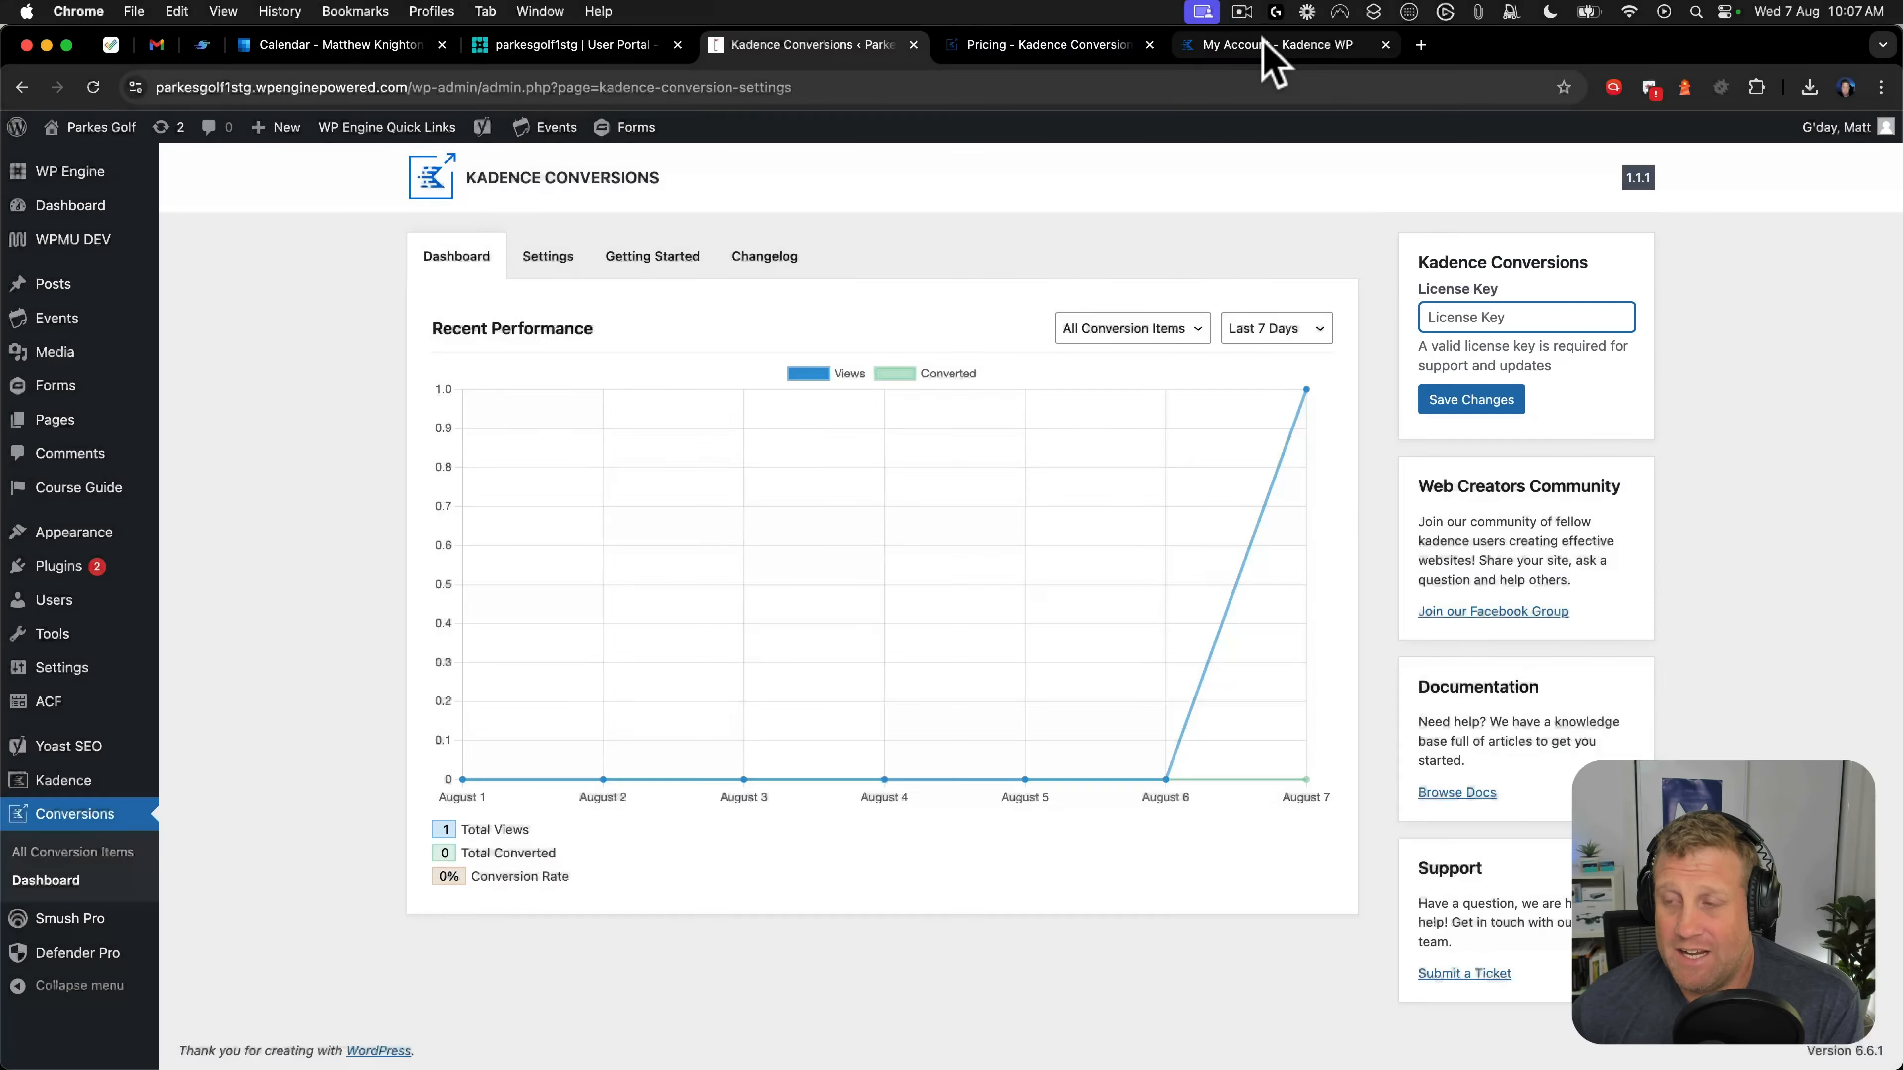
click(1265, 44)
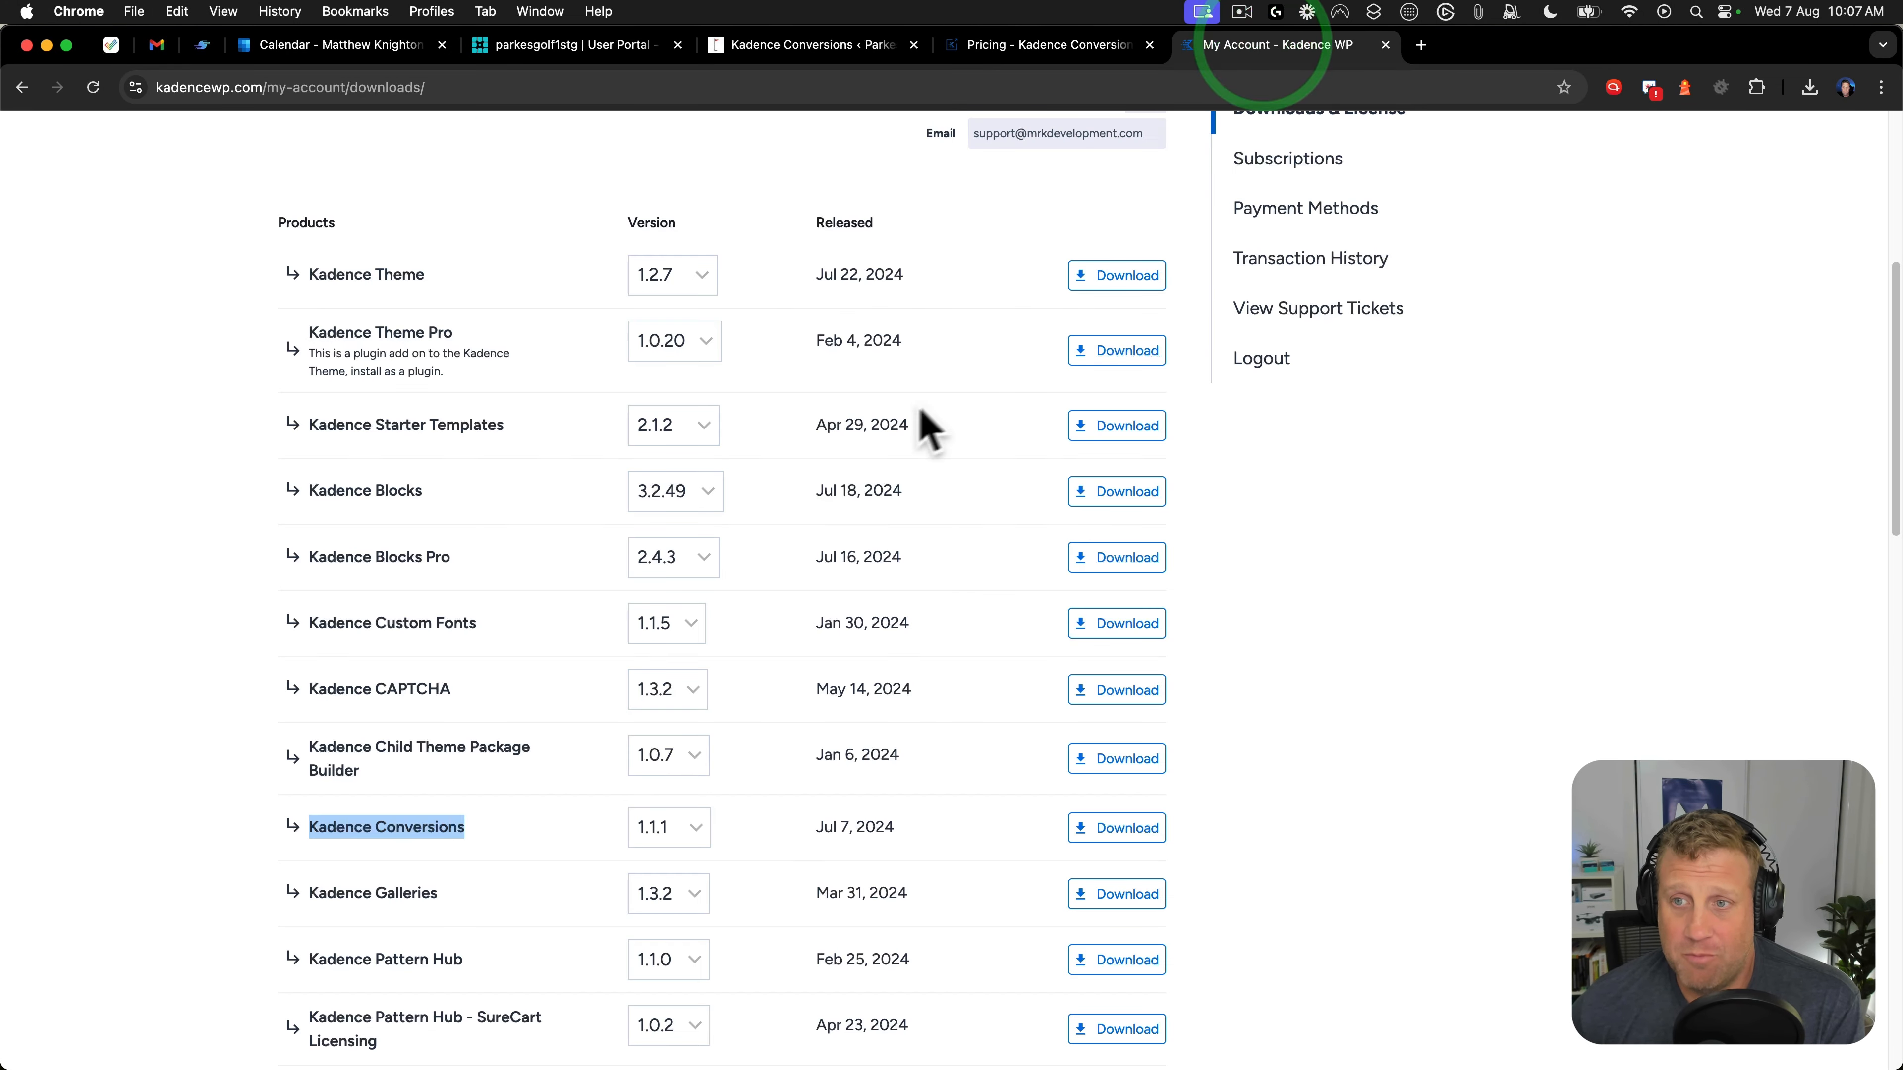
scroll(918, 417, up, 6)
click(1146, 569)
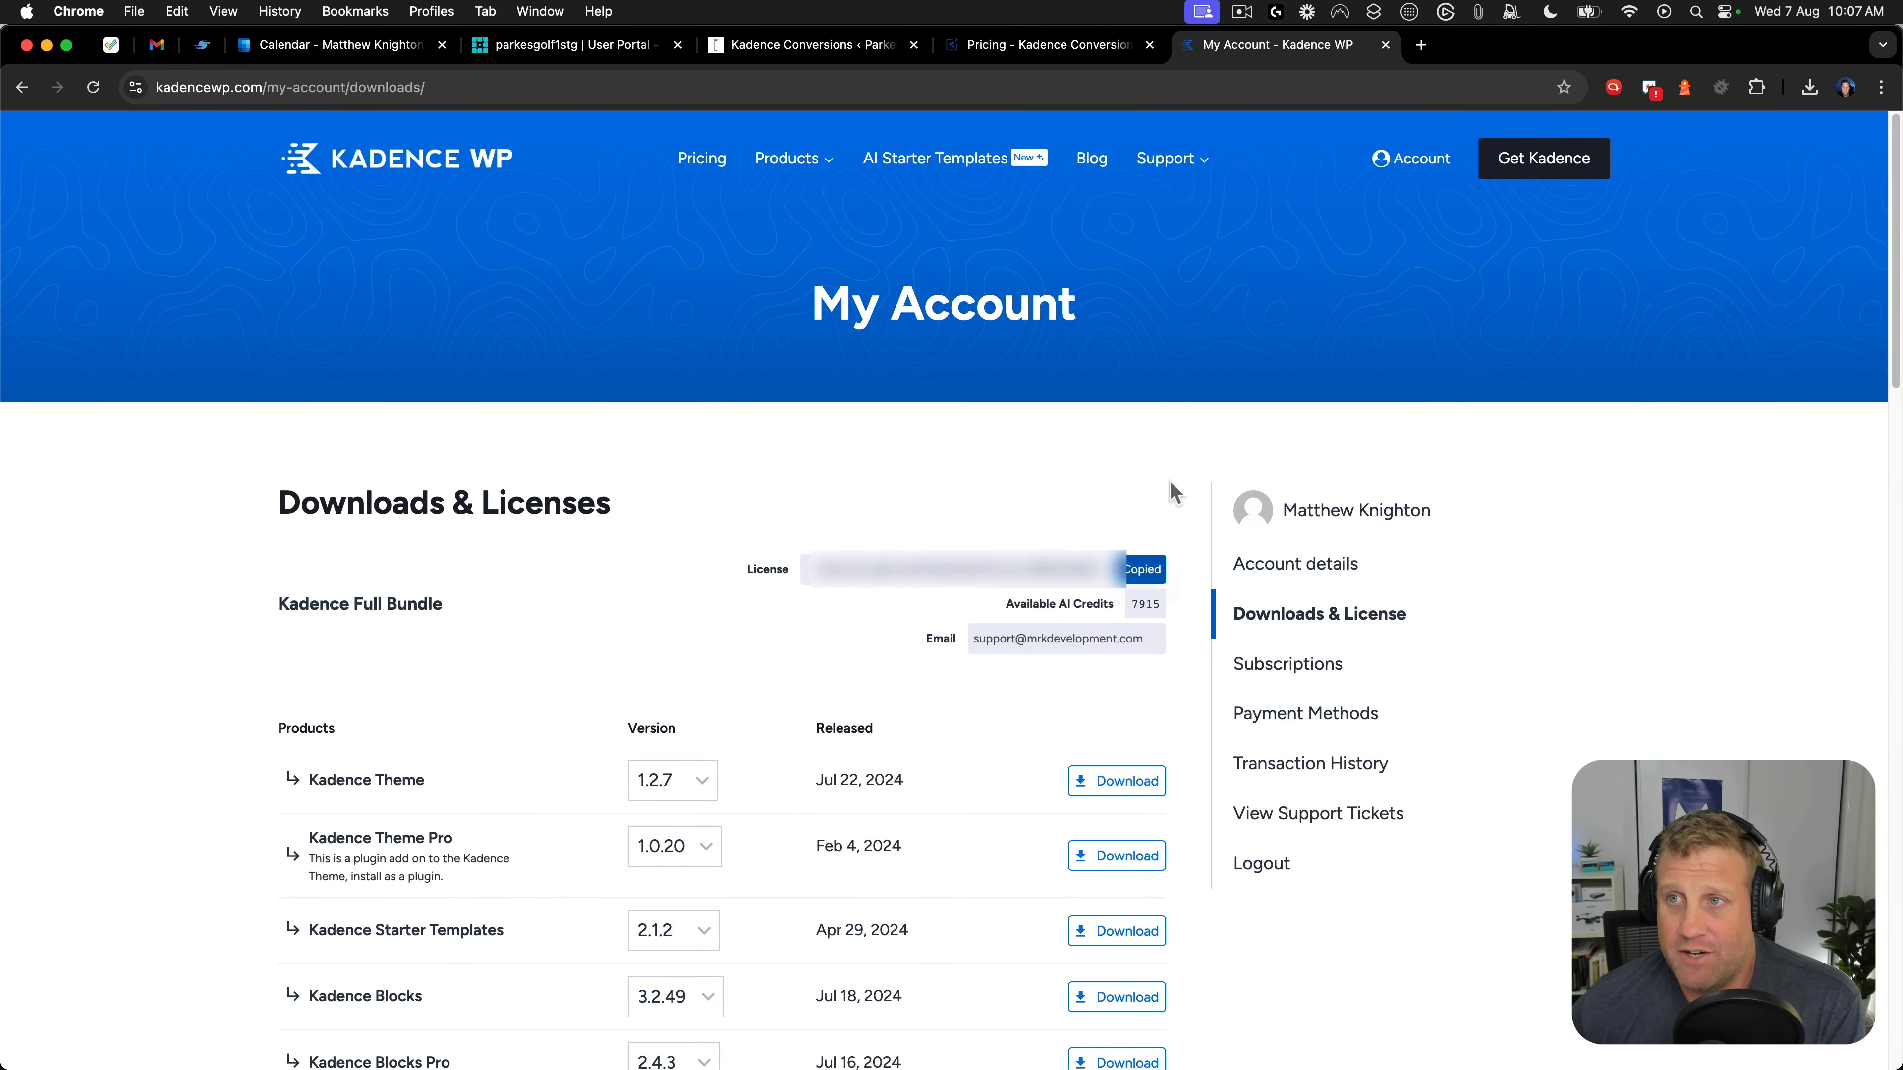
click(828, 46)
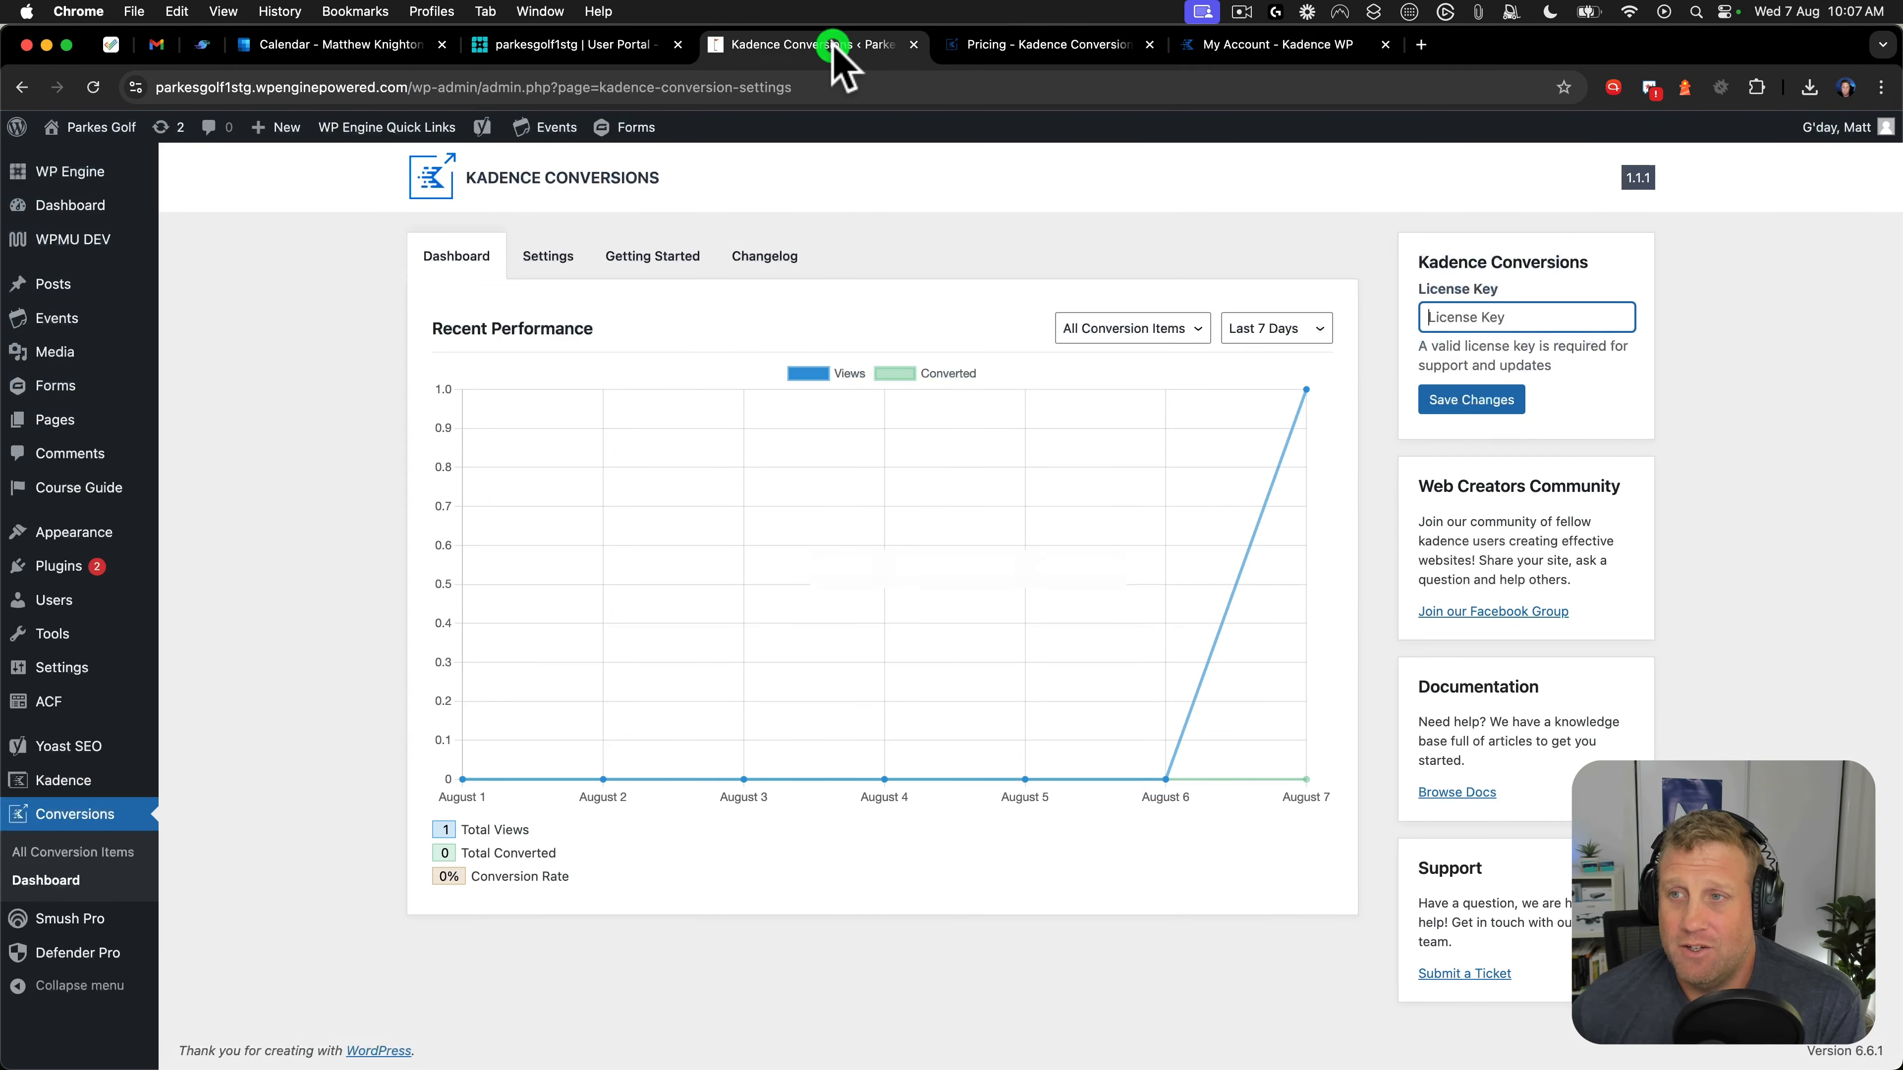
right_click(1453, 315)
click(1498, 456)
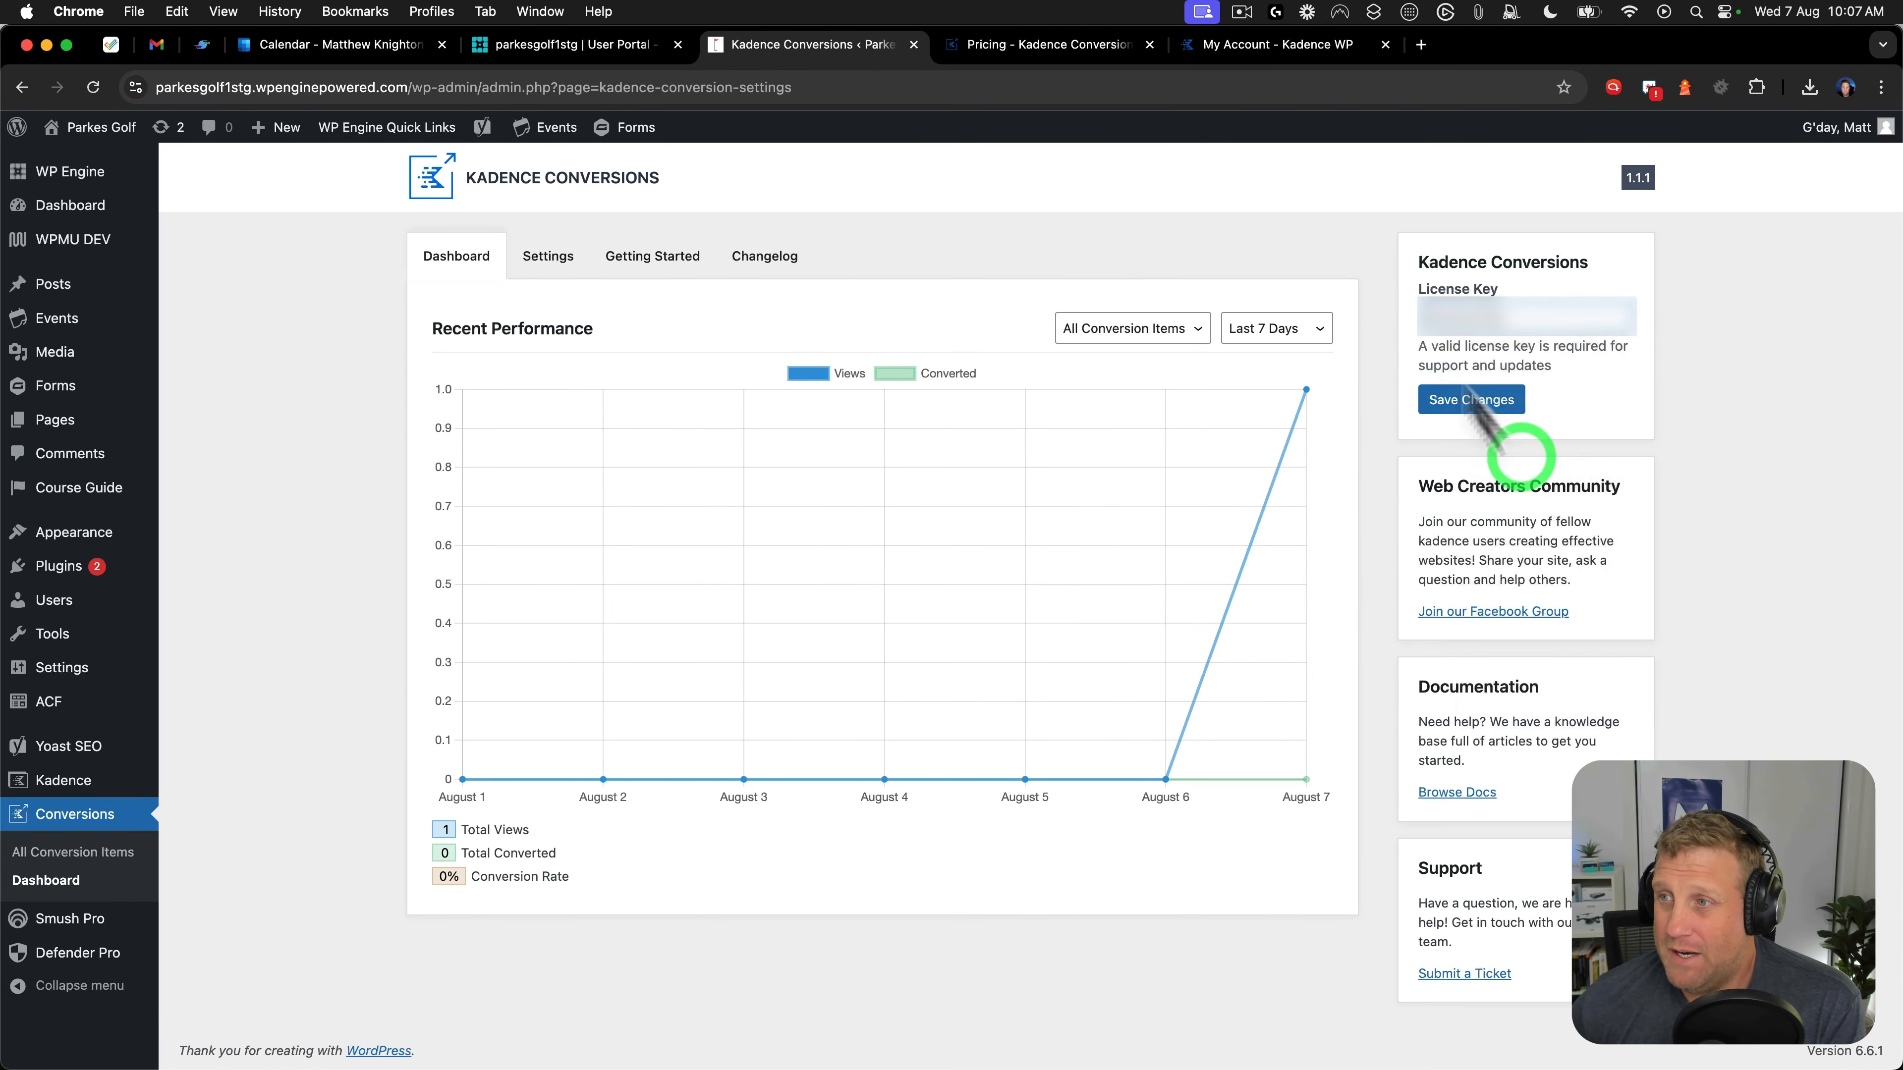
click(1461, 397)
click(1459, 390)
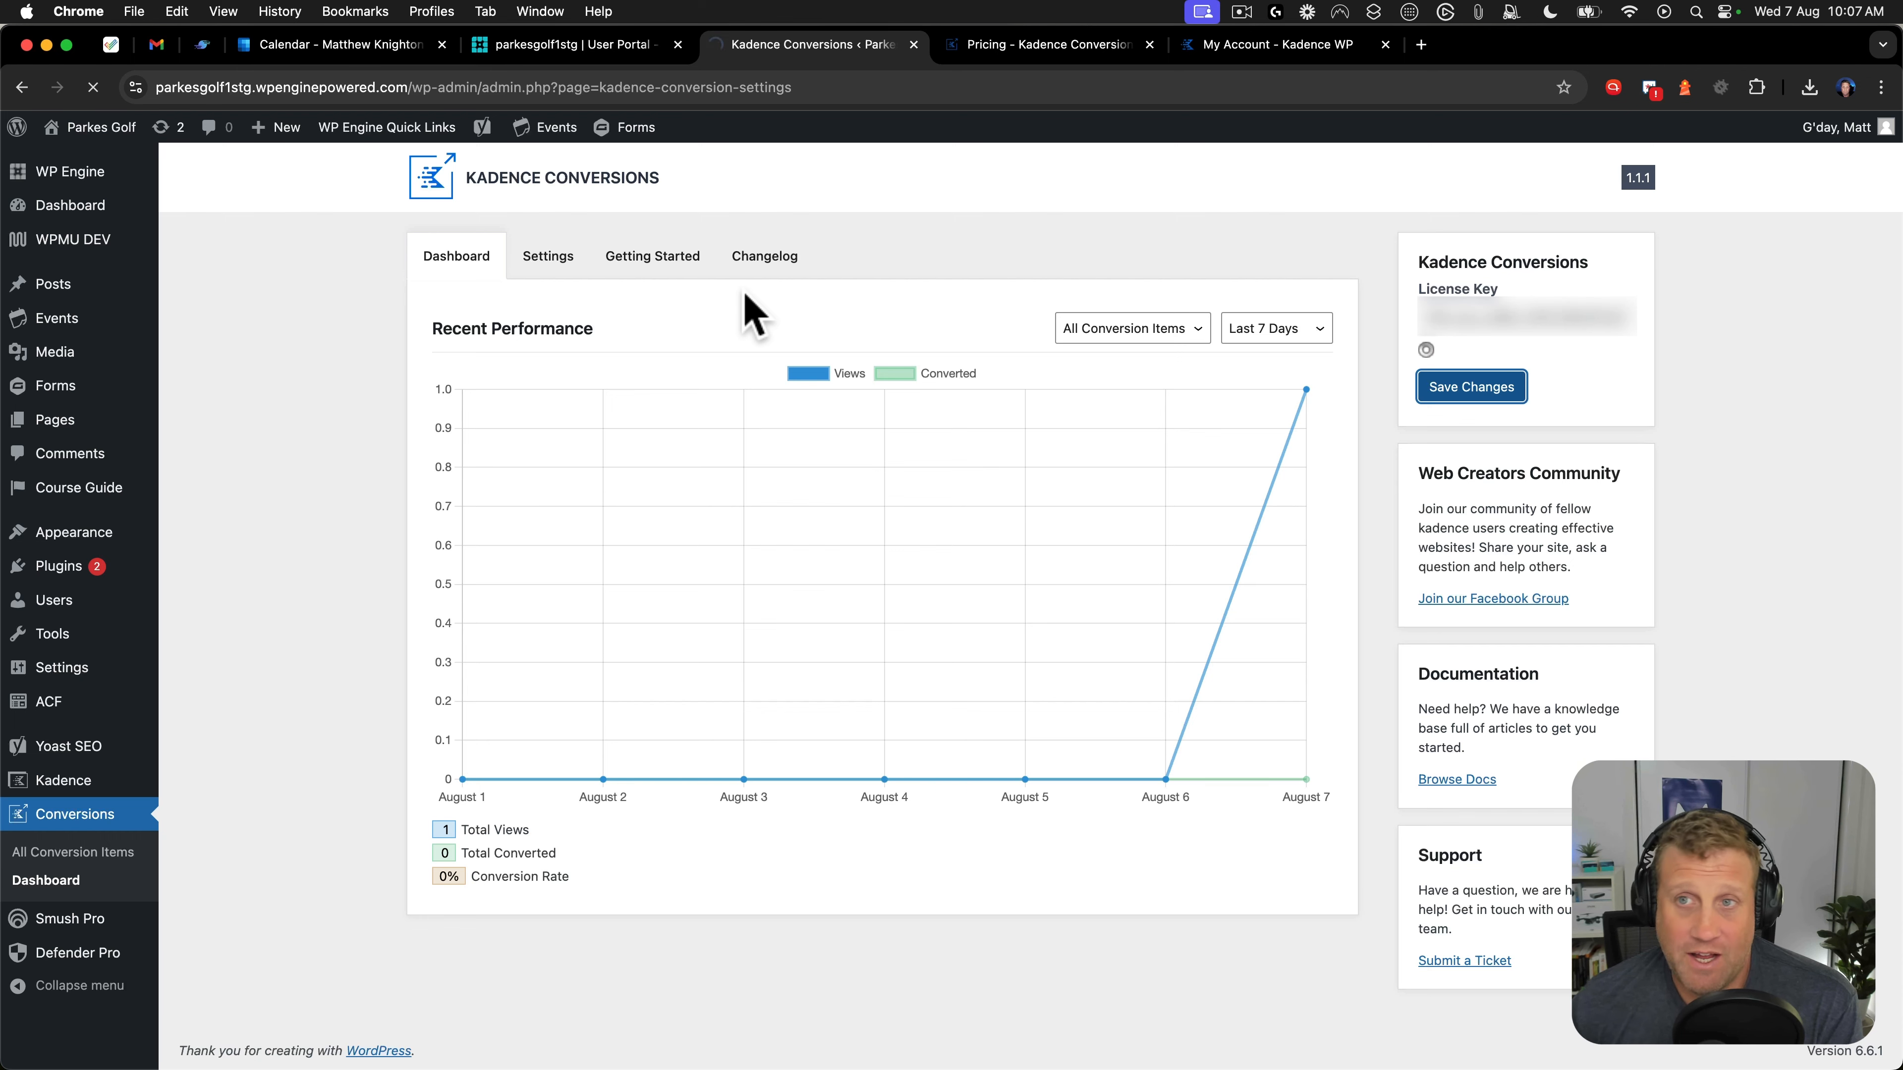
Examine the Kadence Conversions settings, getting-started information and changelog, and return to its performance dashboard.
click(549, 262)
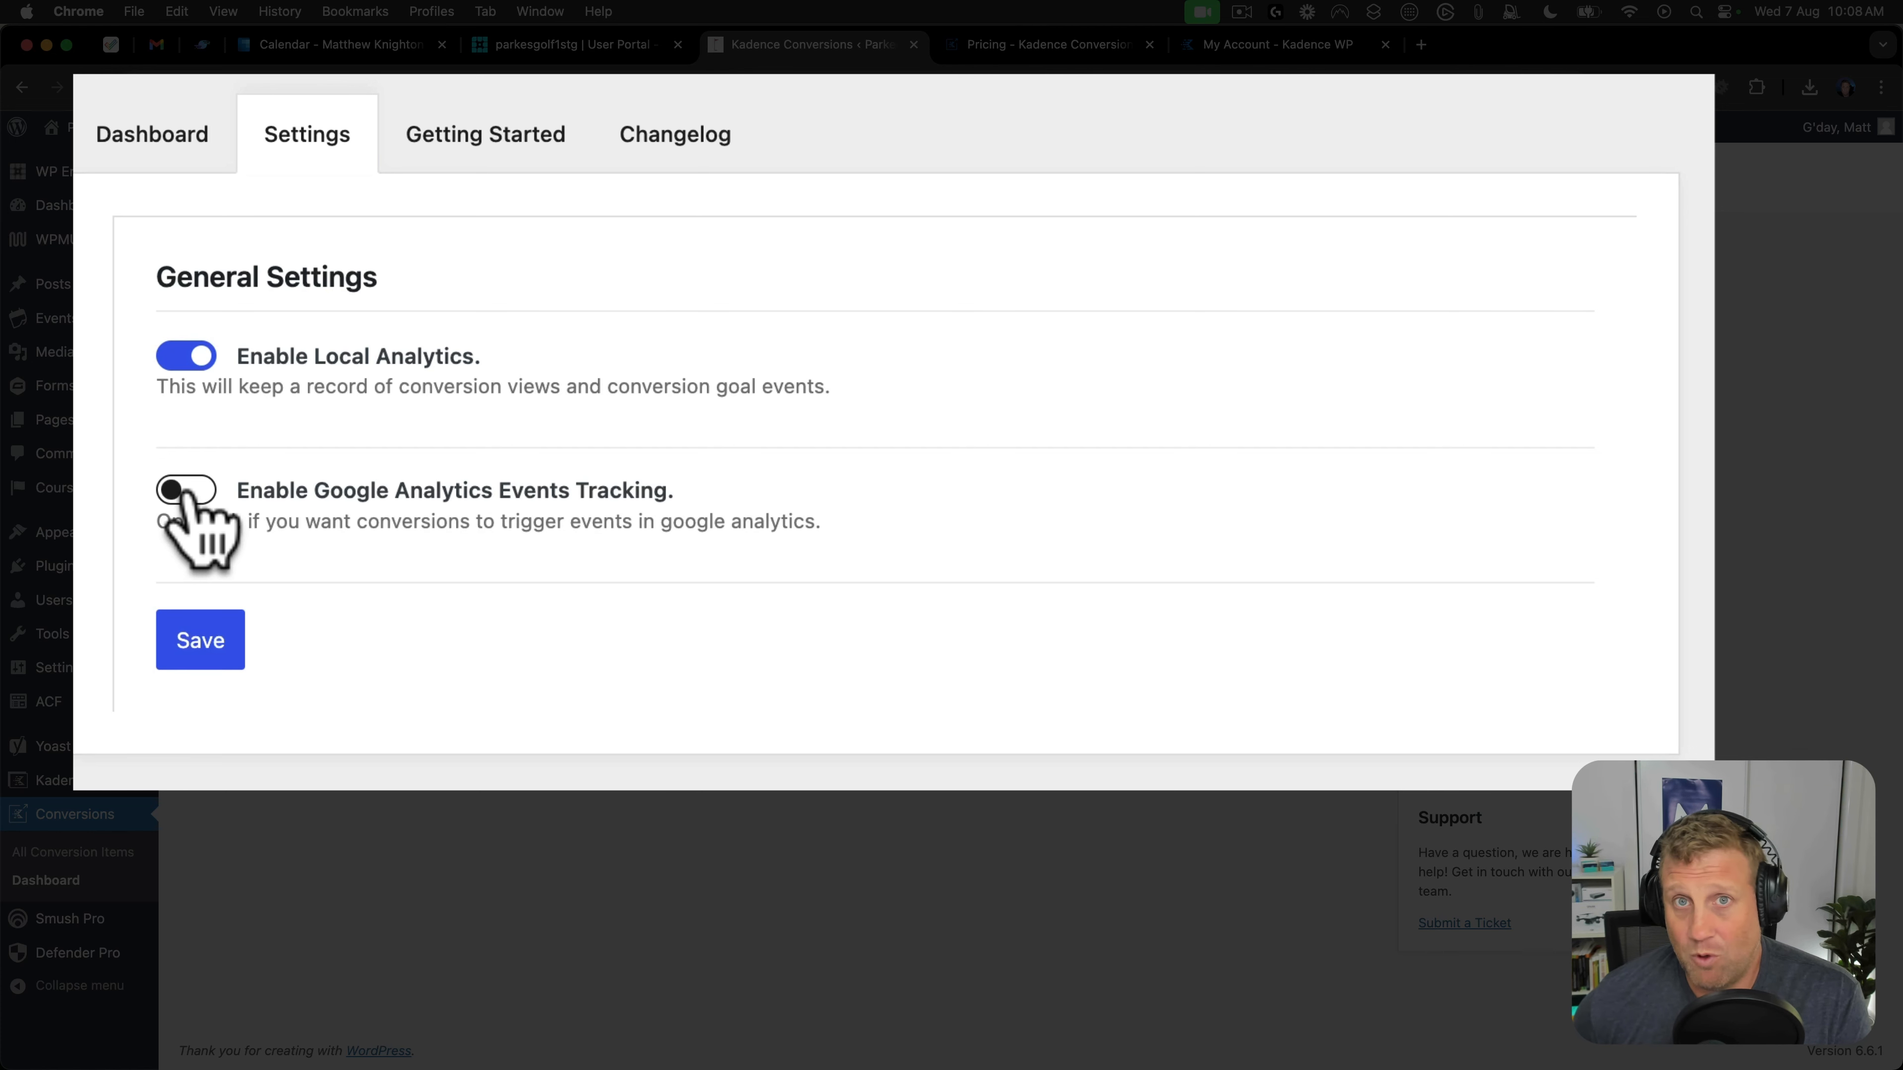
click(483, 137)
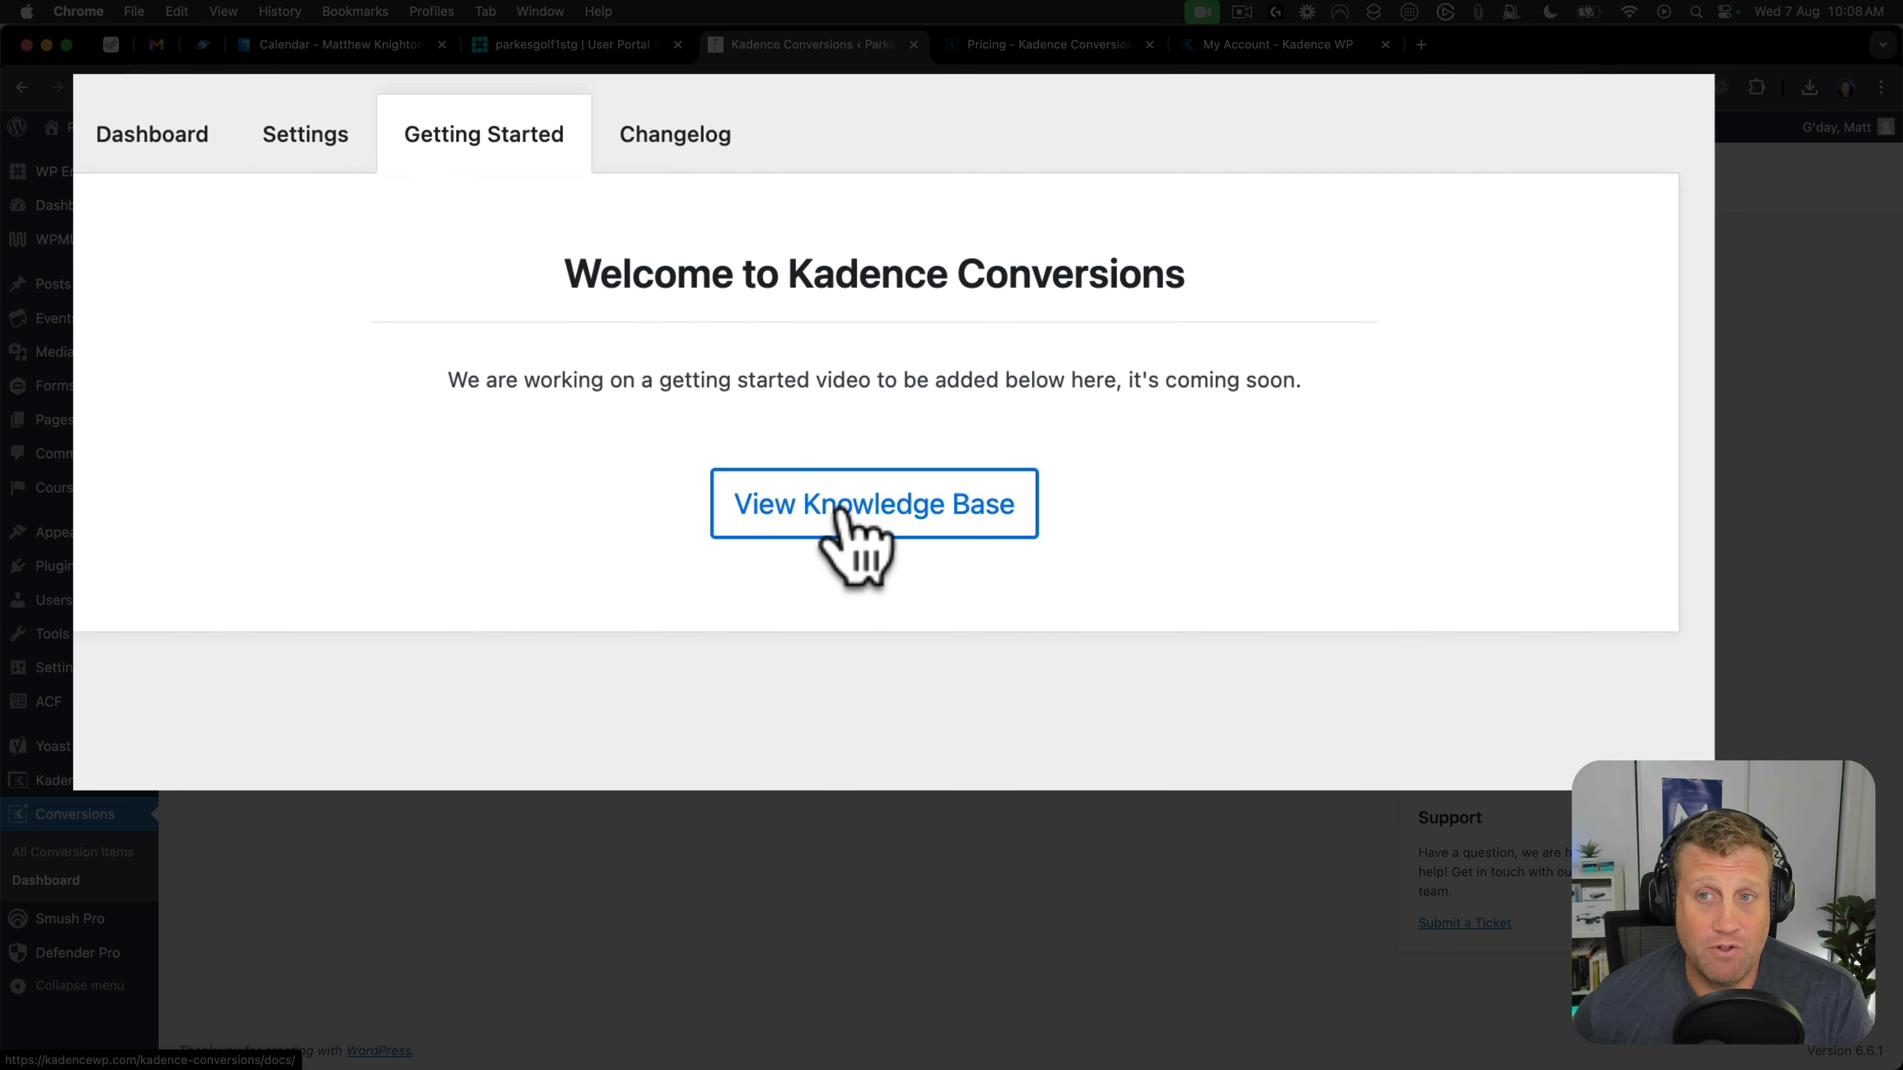
click(682, 137)
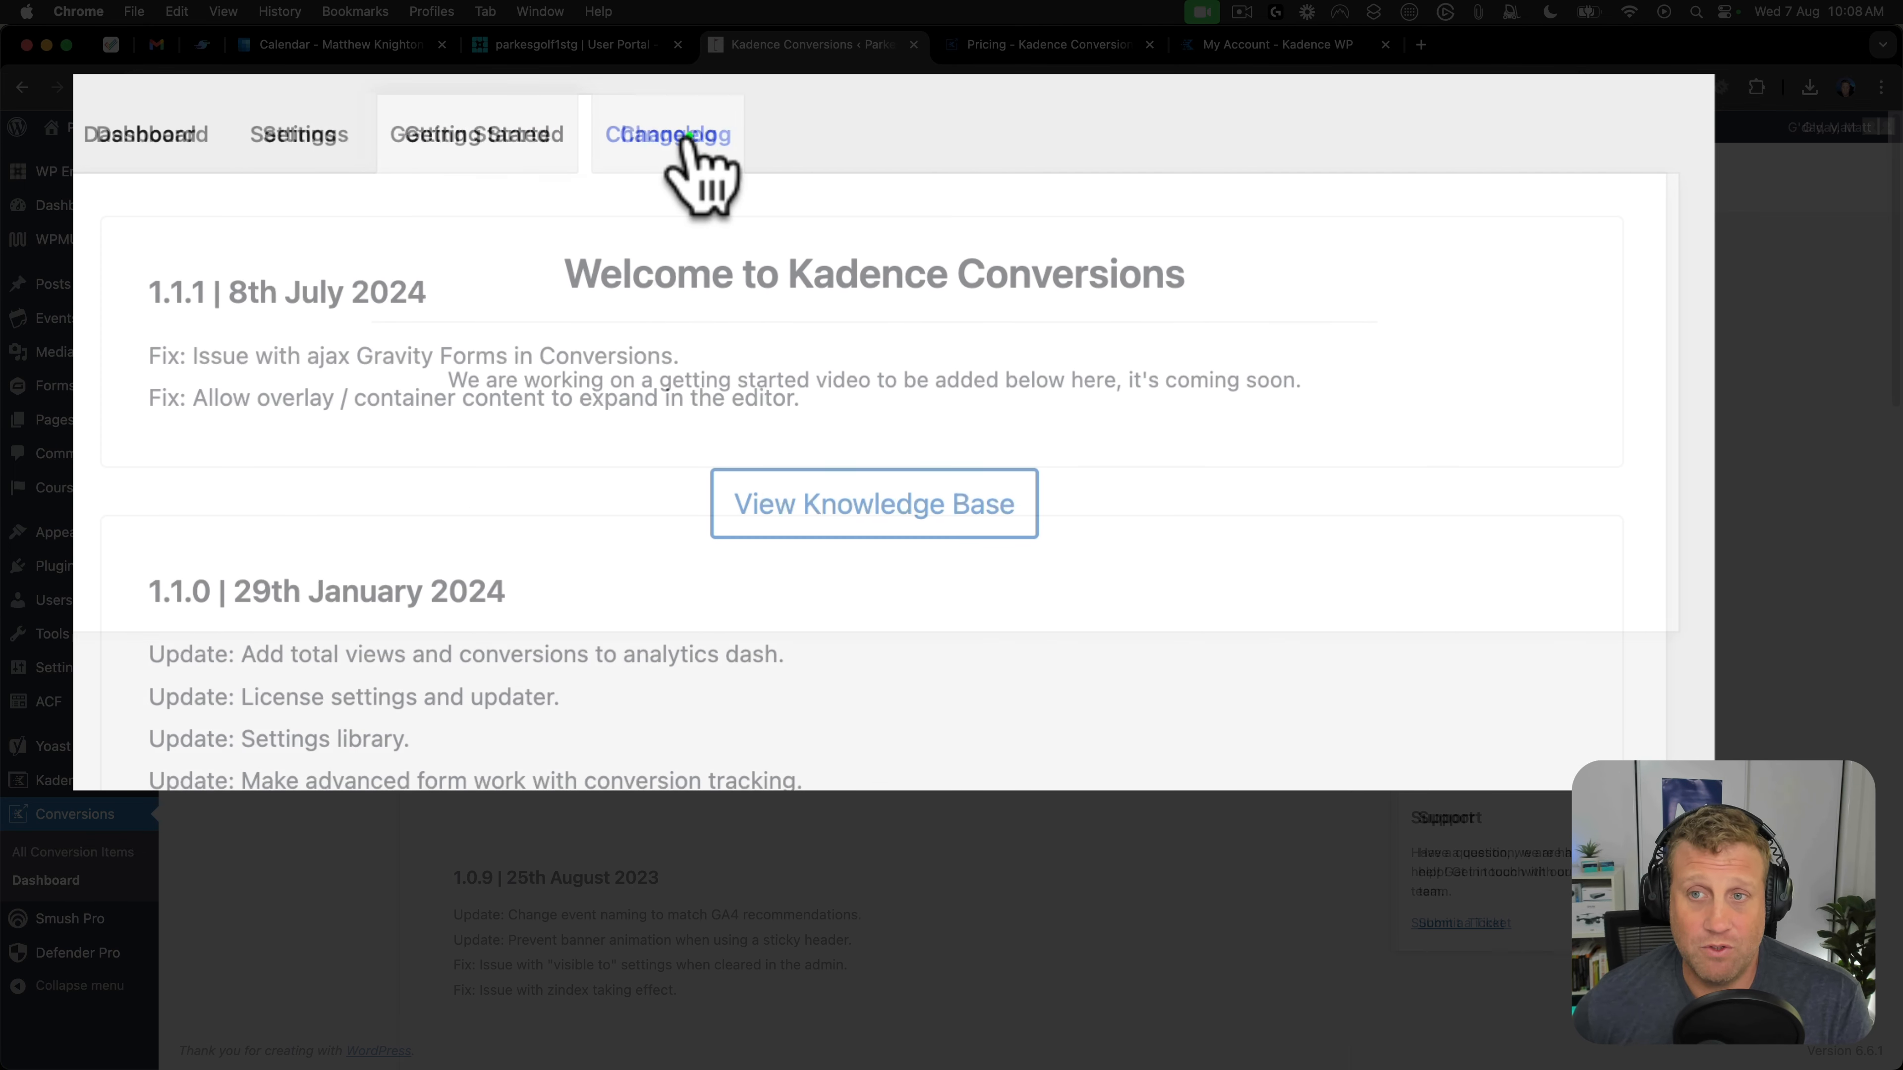
scroll(484, 404, down, 5)
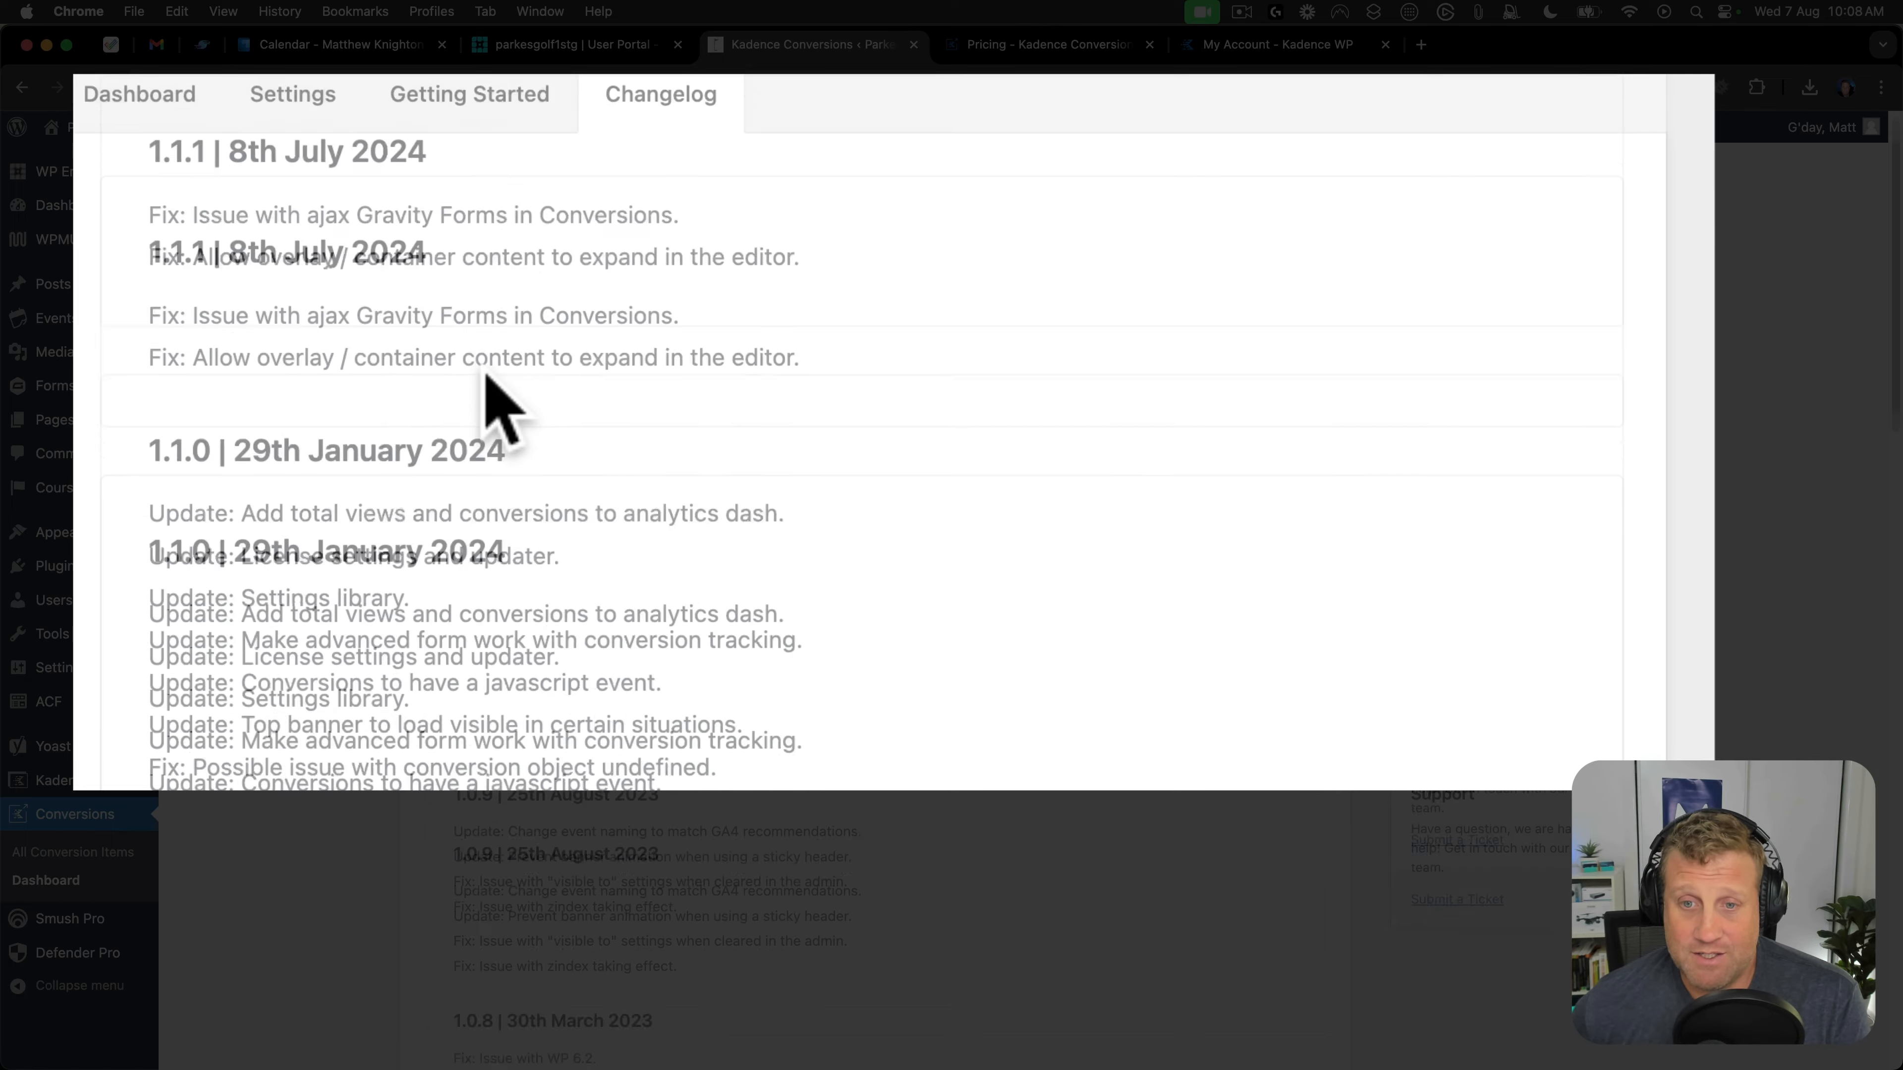
scroll(484, 404, up, 5)
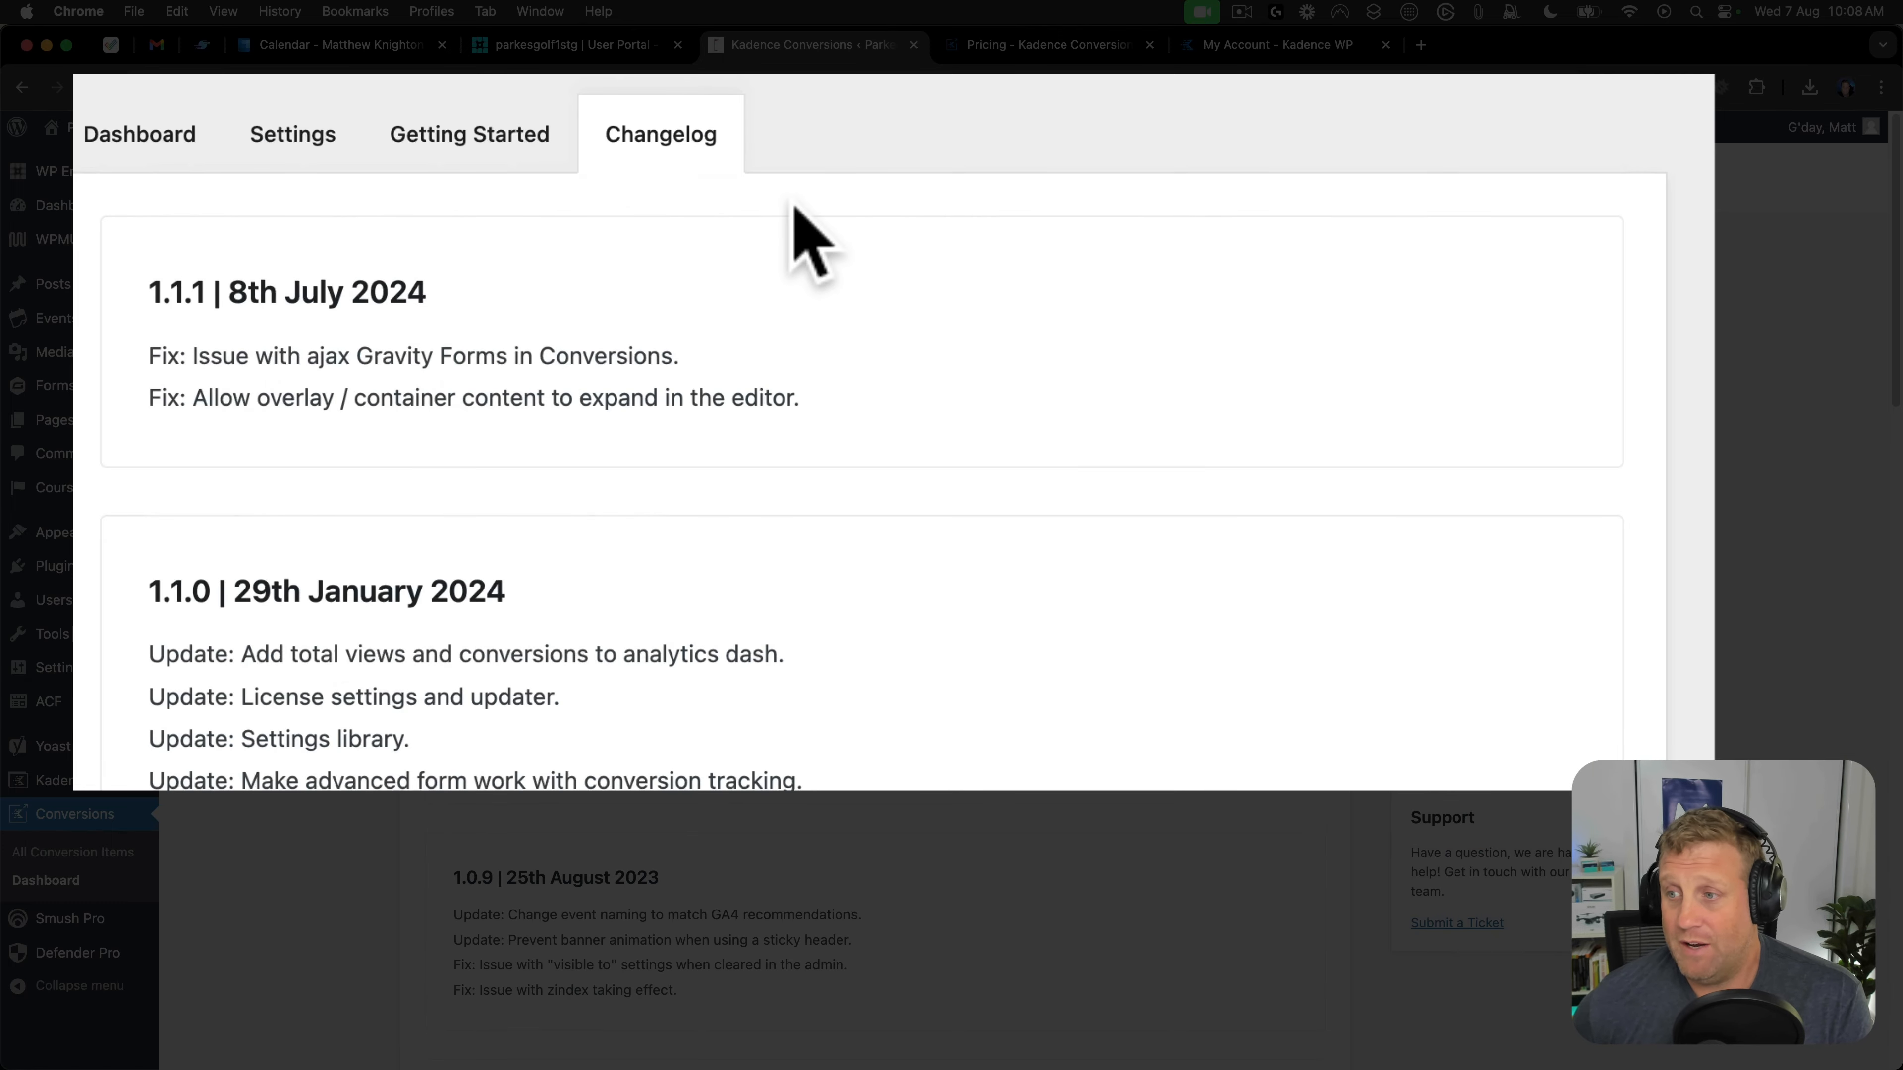
click(126, 135)
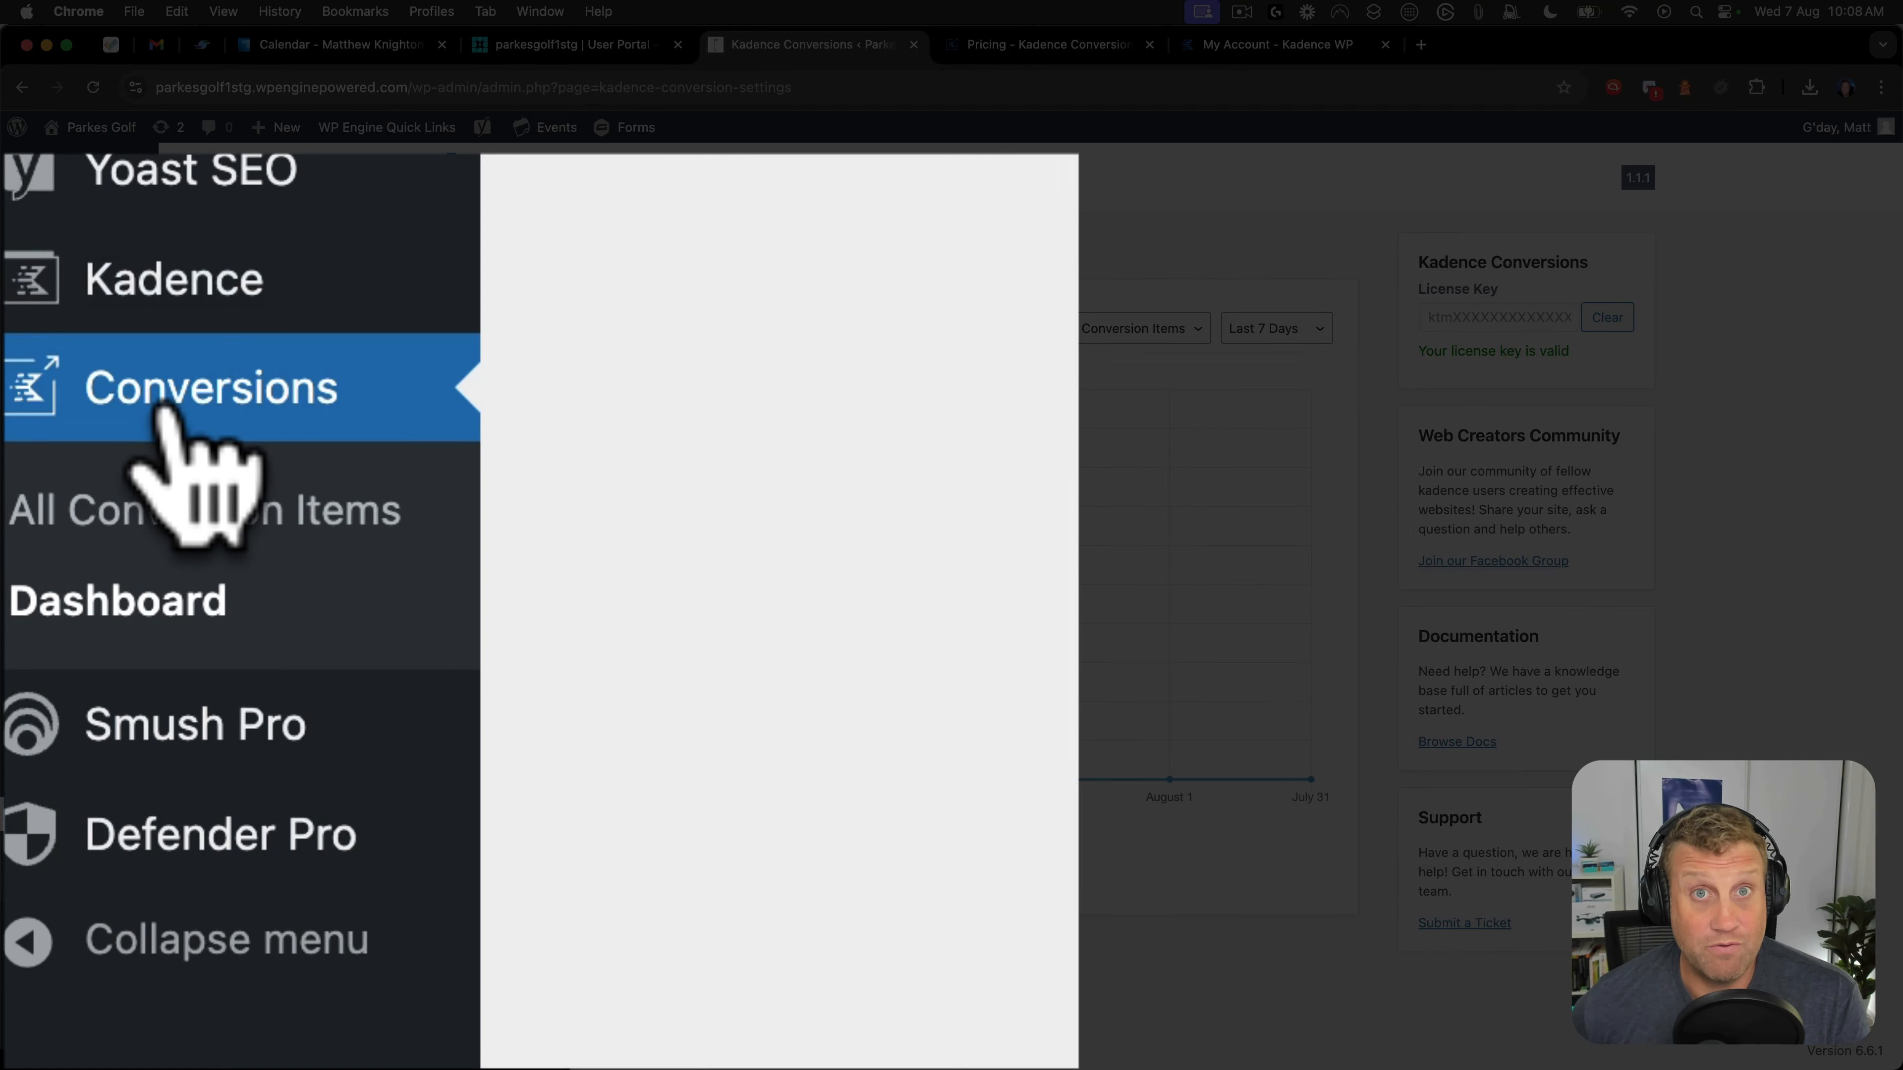
Create a new conversion item of type Banner from the red countdown template with the Buy Now button.
click(171, 521)
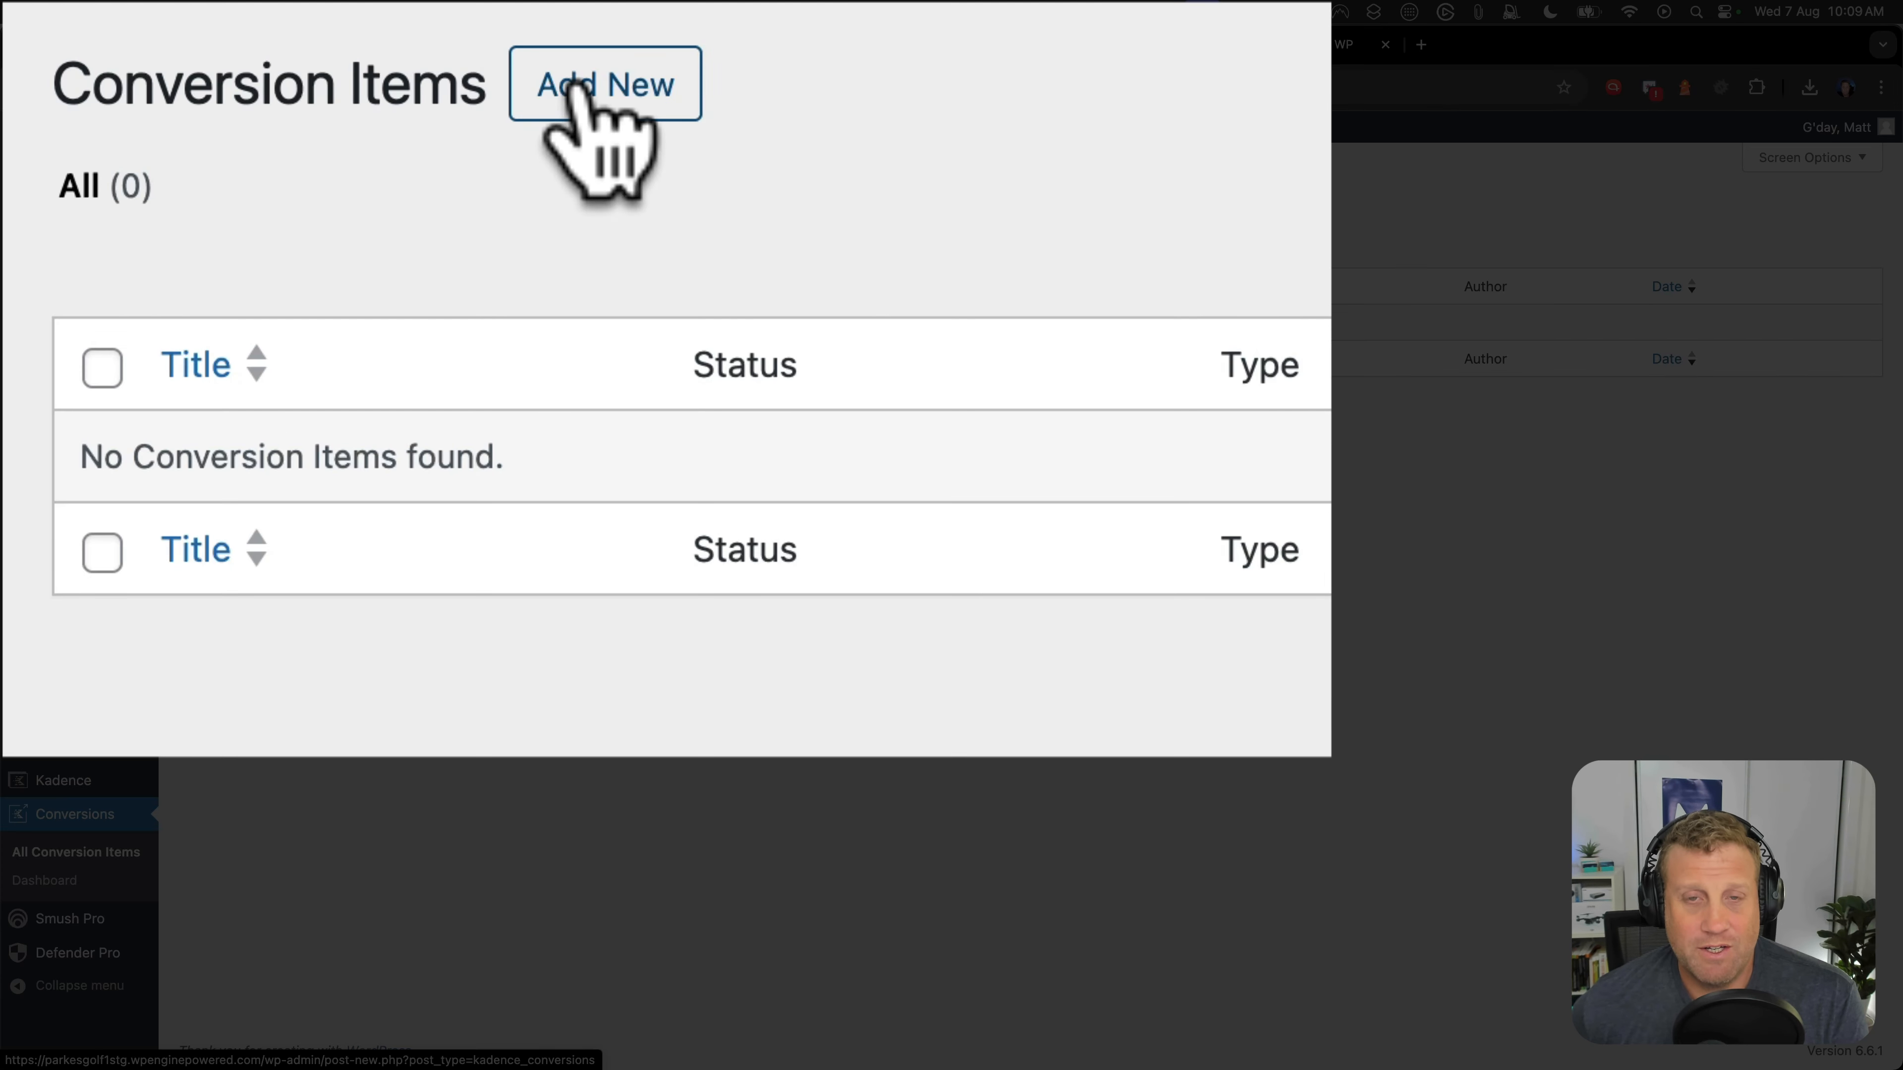
click(577, 84)
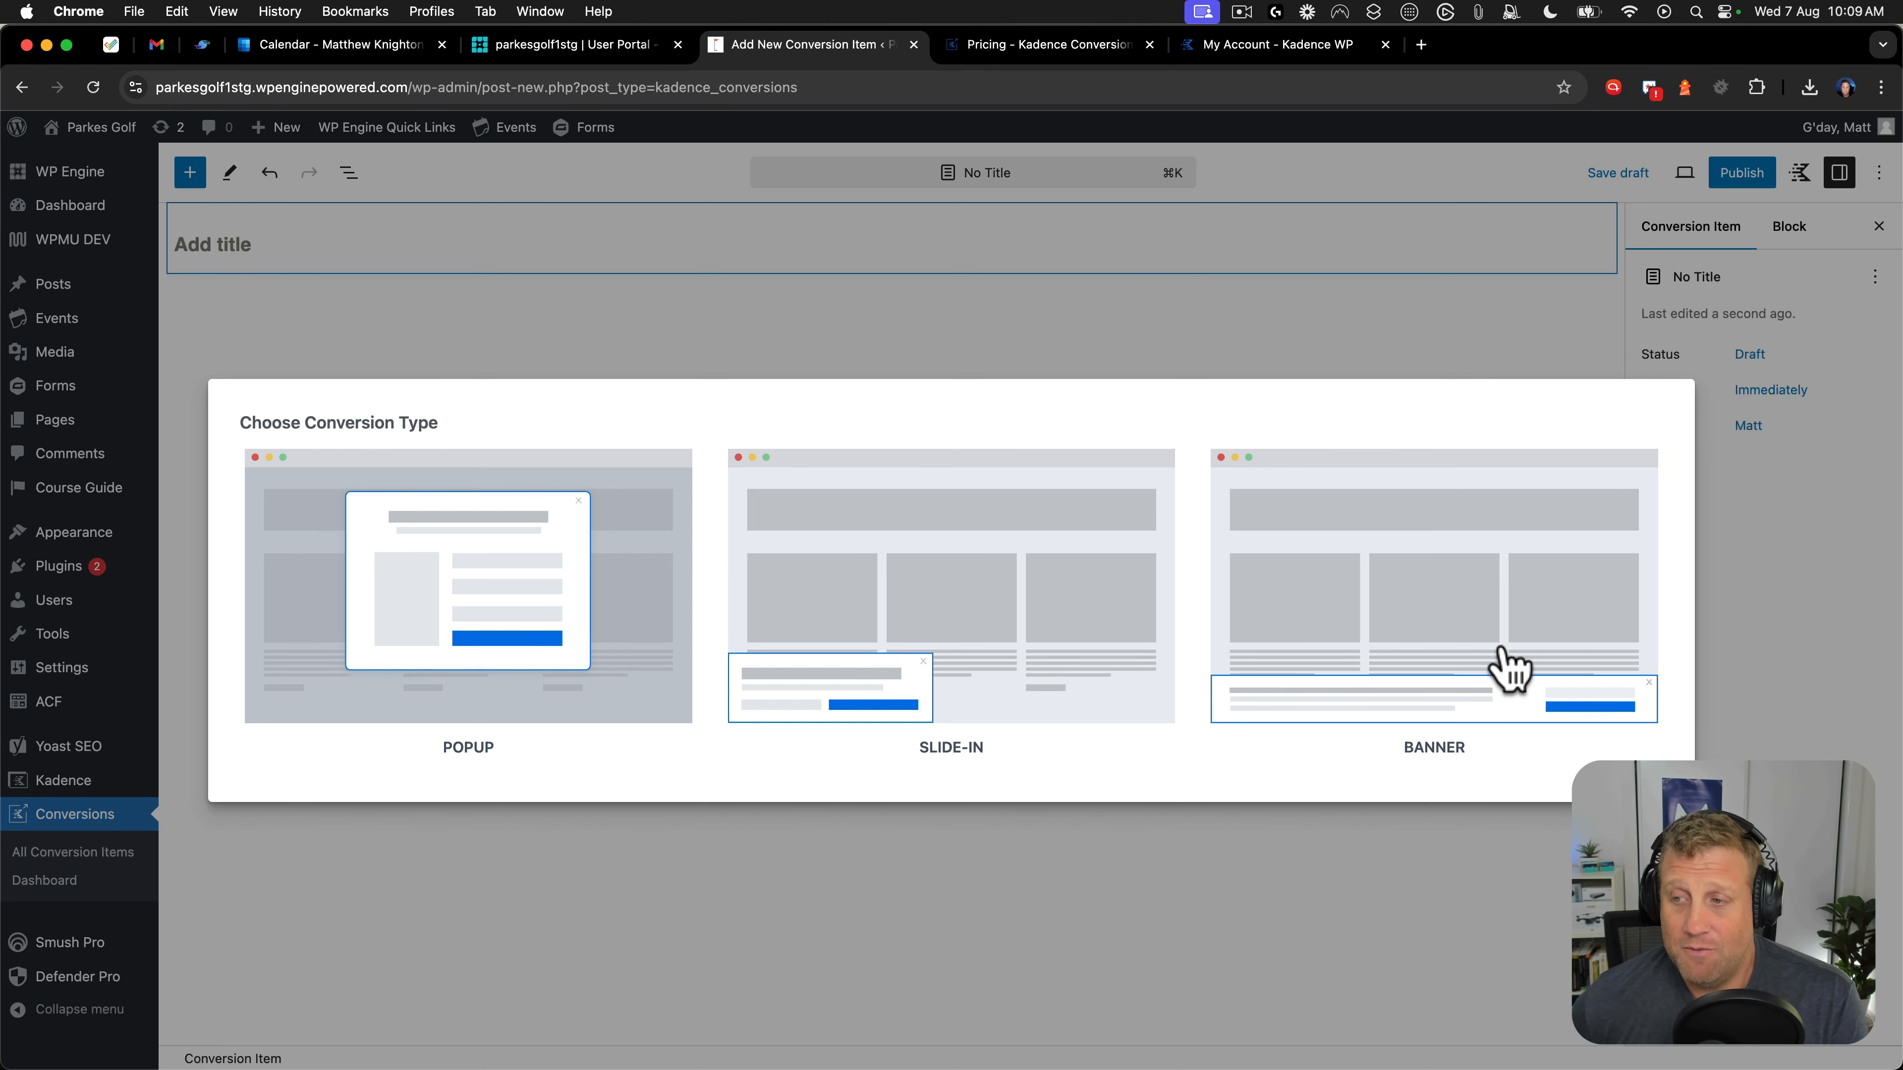
click(1502, 648)
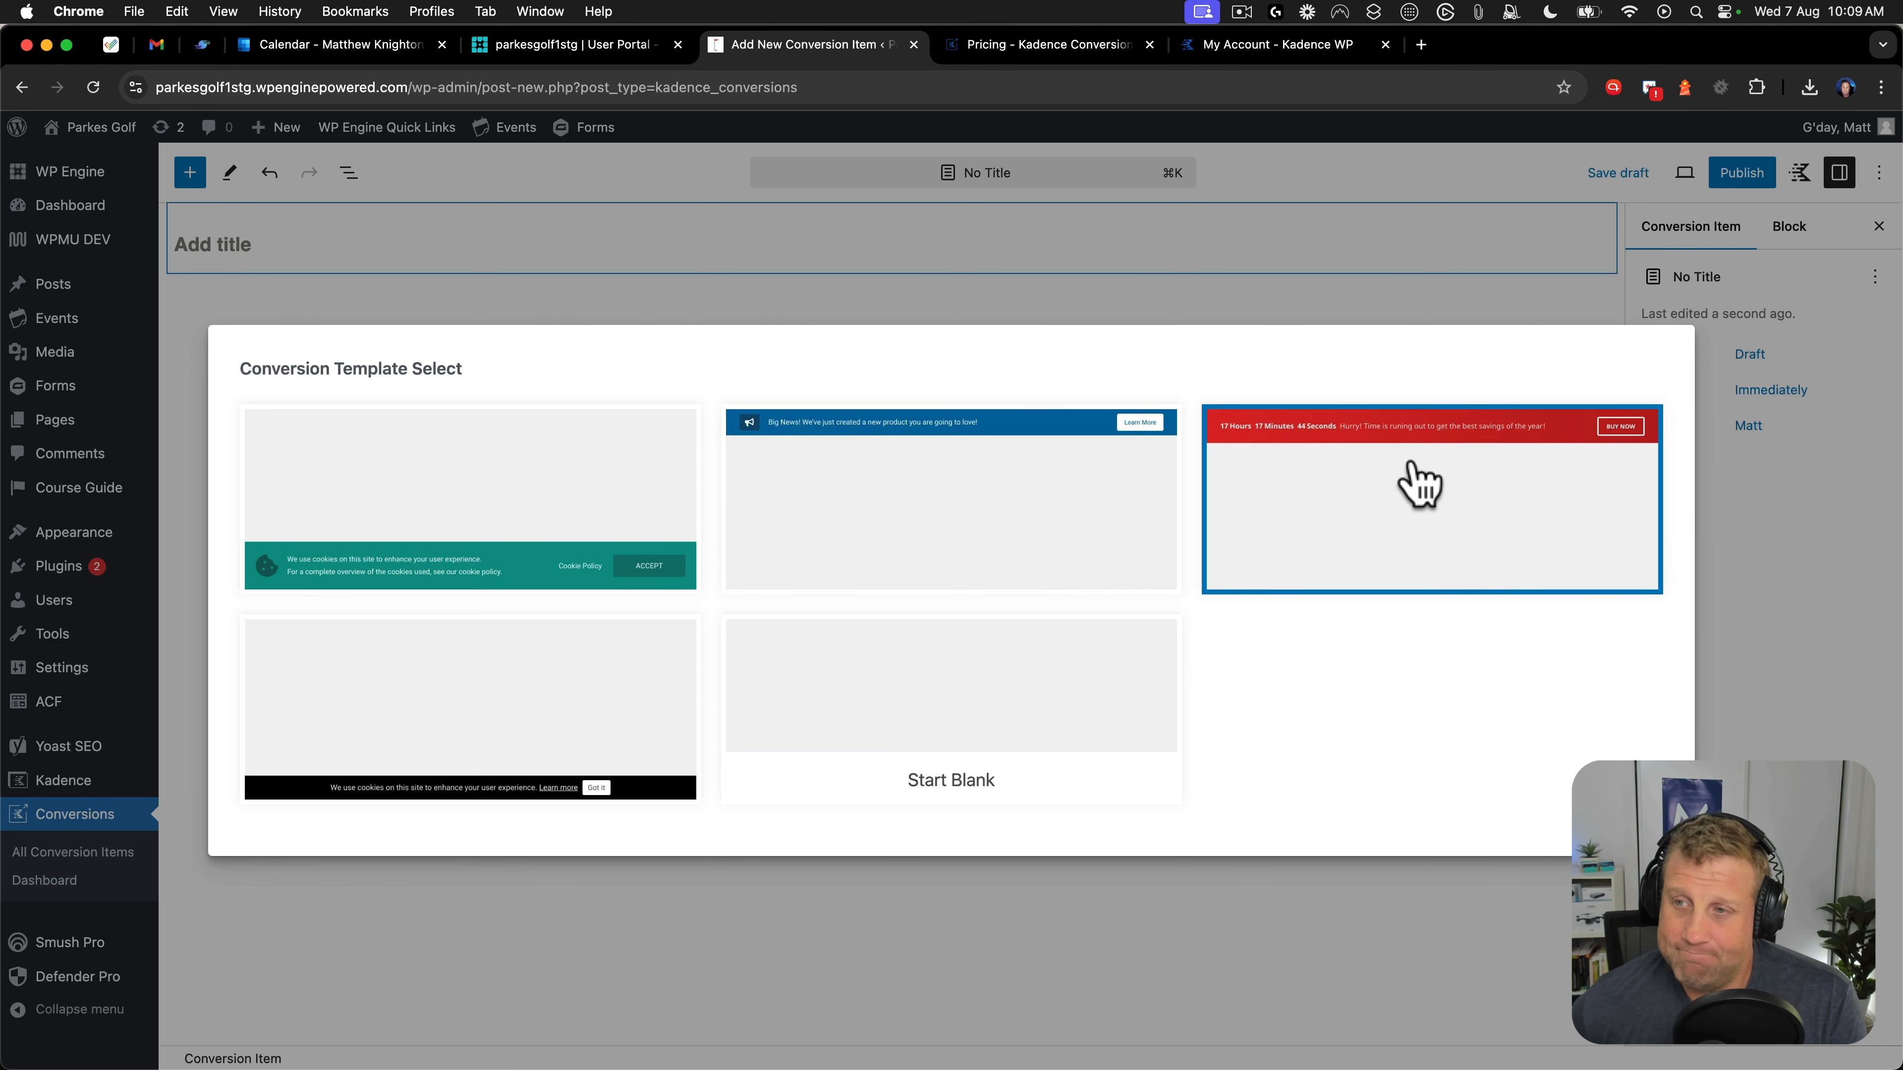
click(1418, 484)
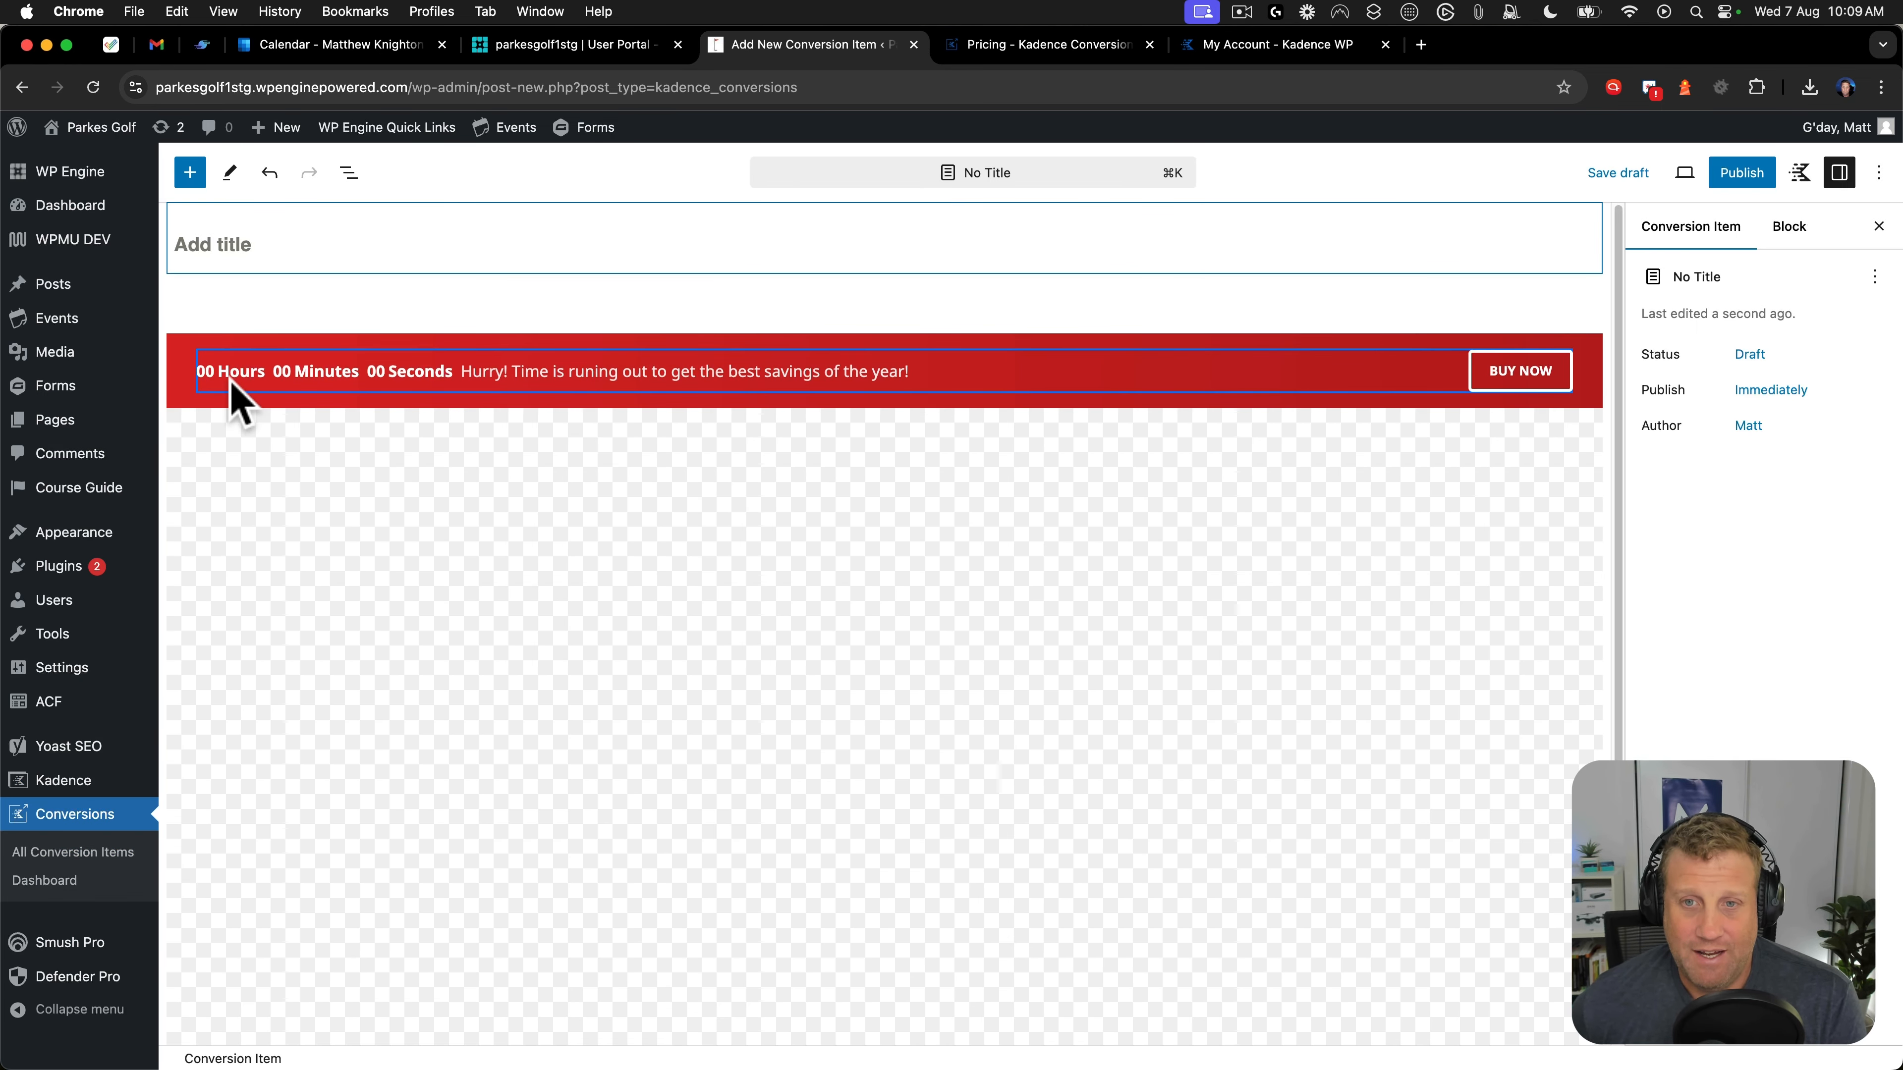
Title the conversion item "Parkes Open Top Banner".
click(230, 382)
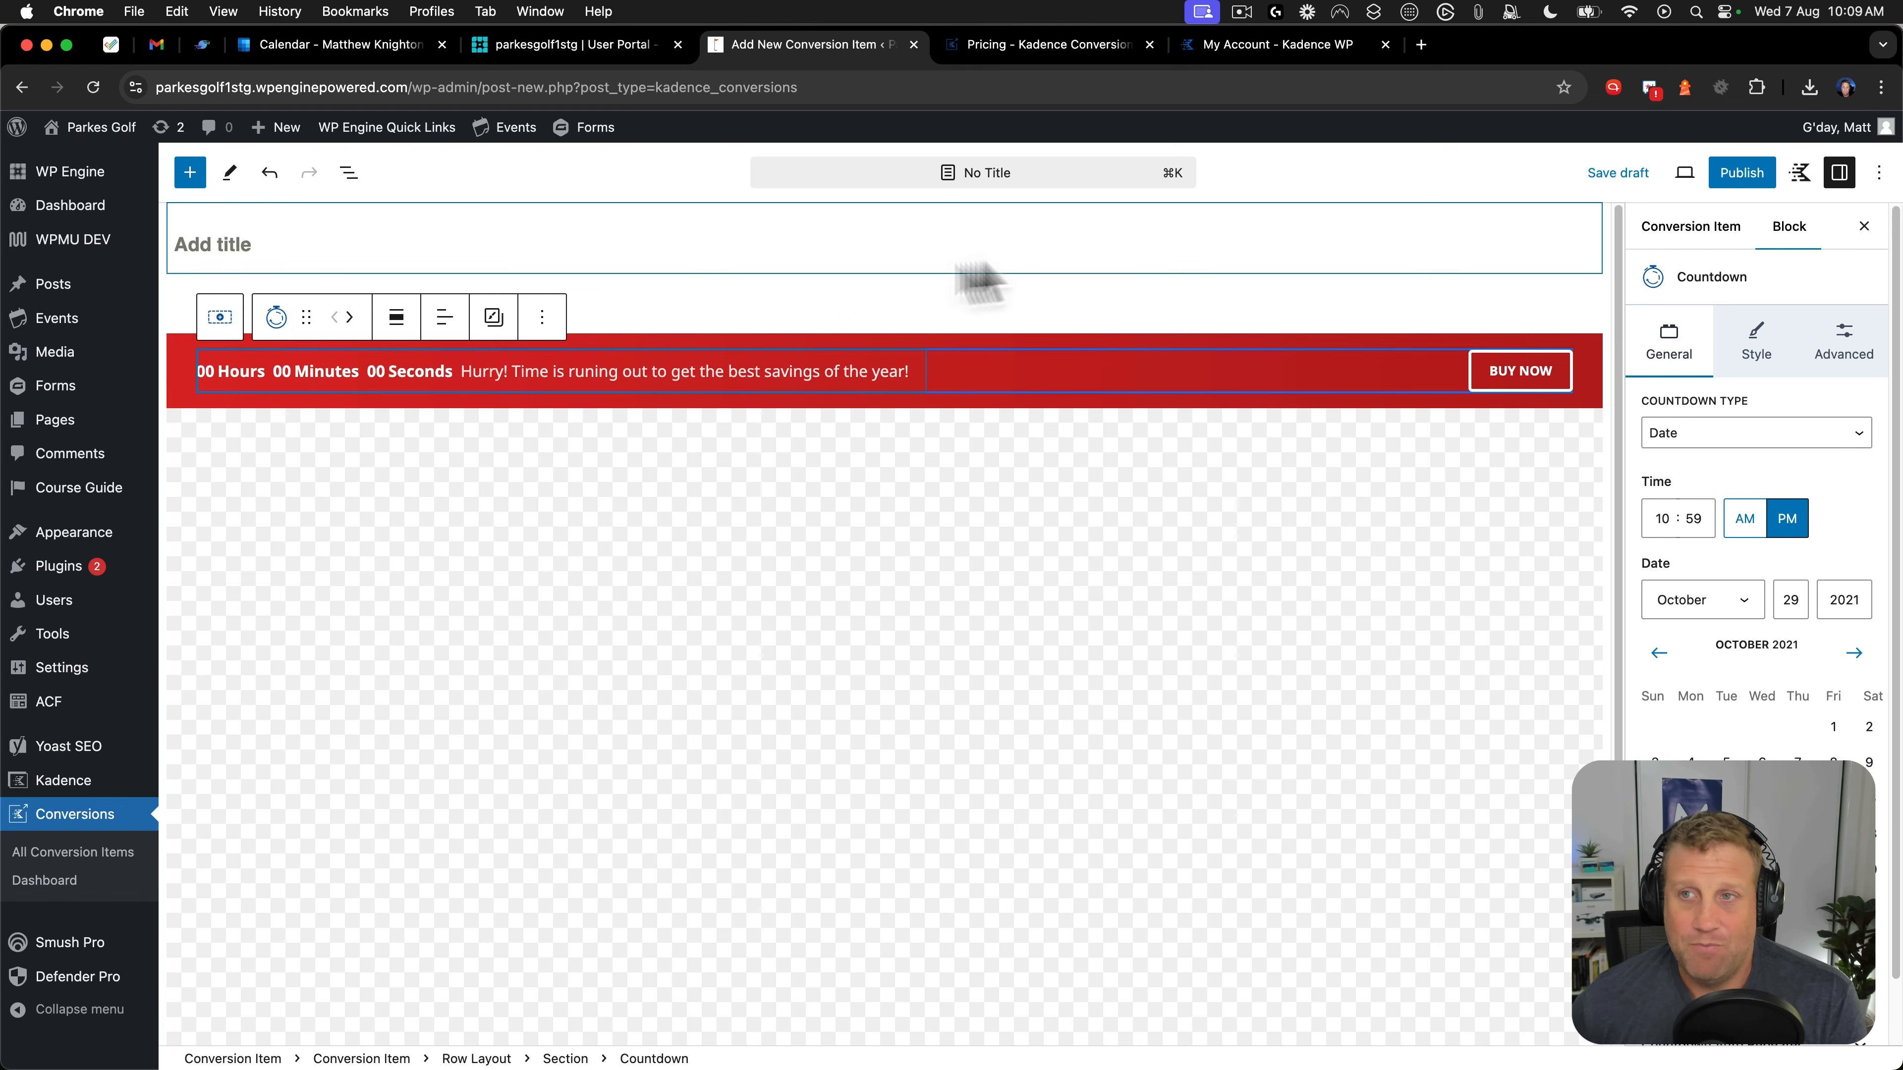
click(241, 247)
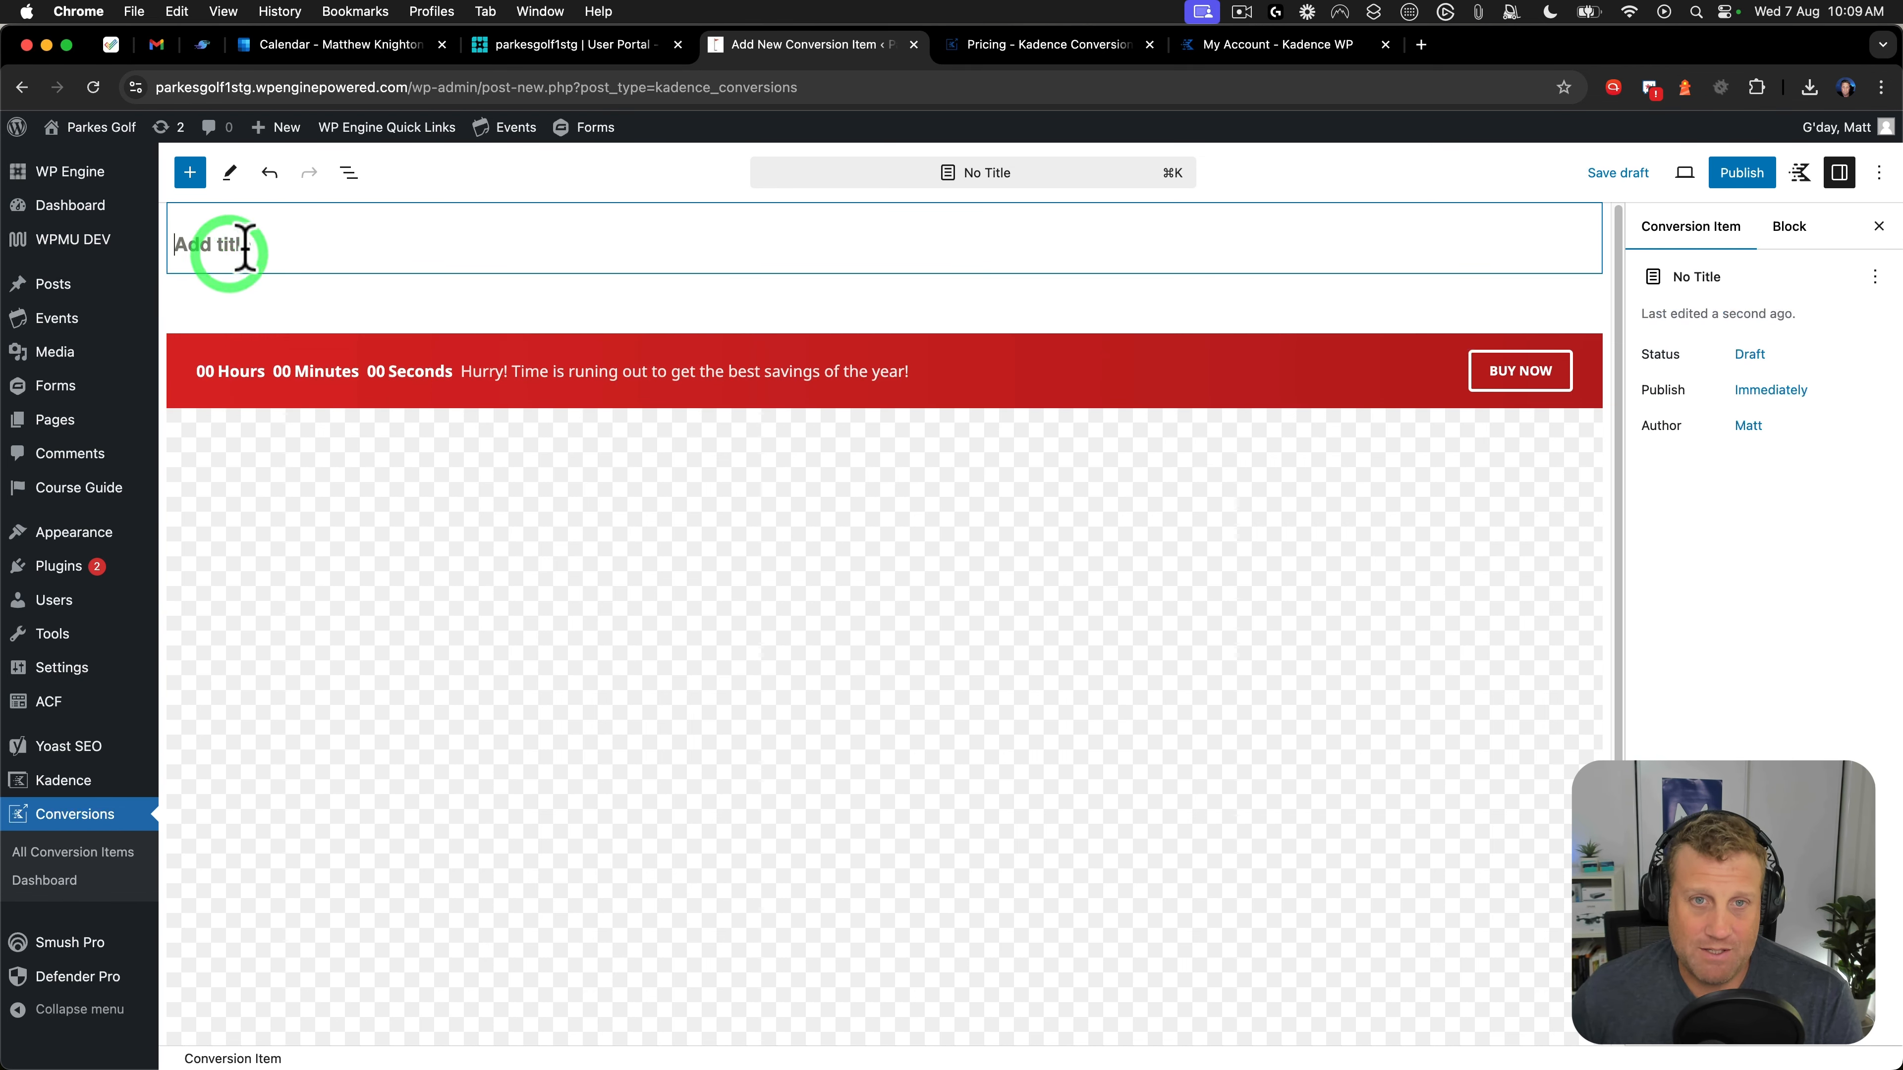
text(Parkes Open Top Banner)
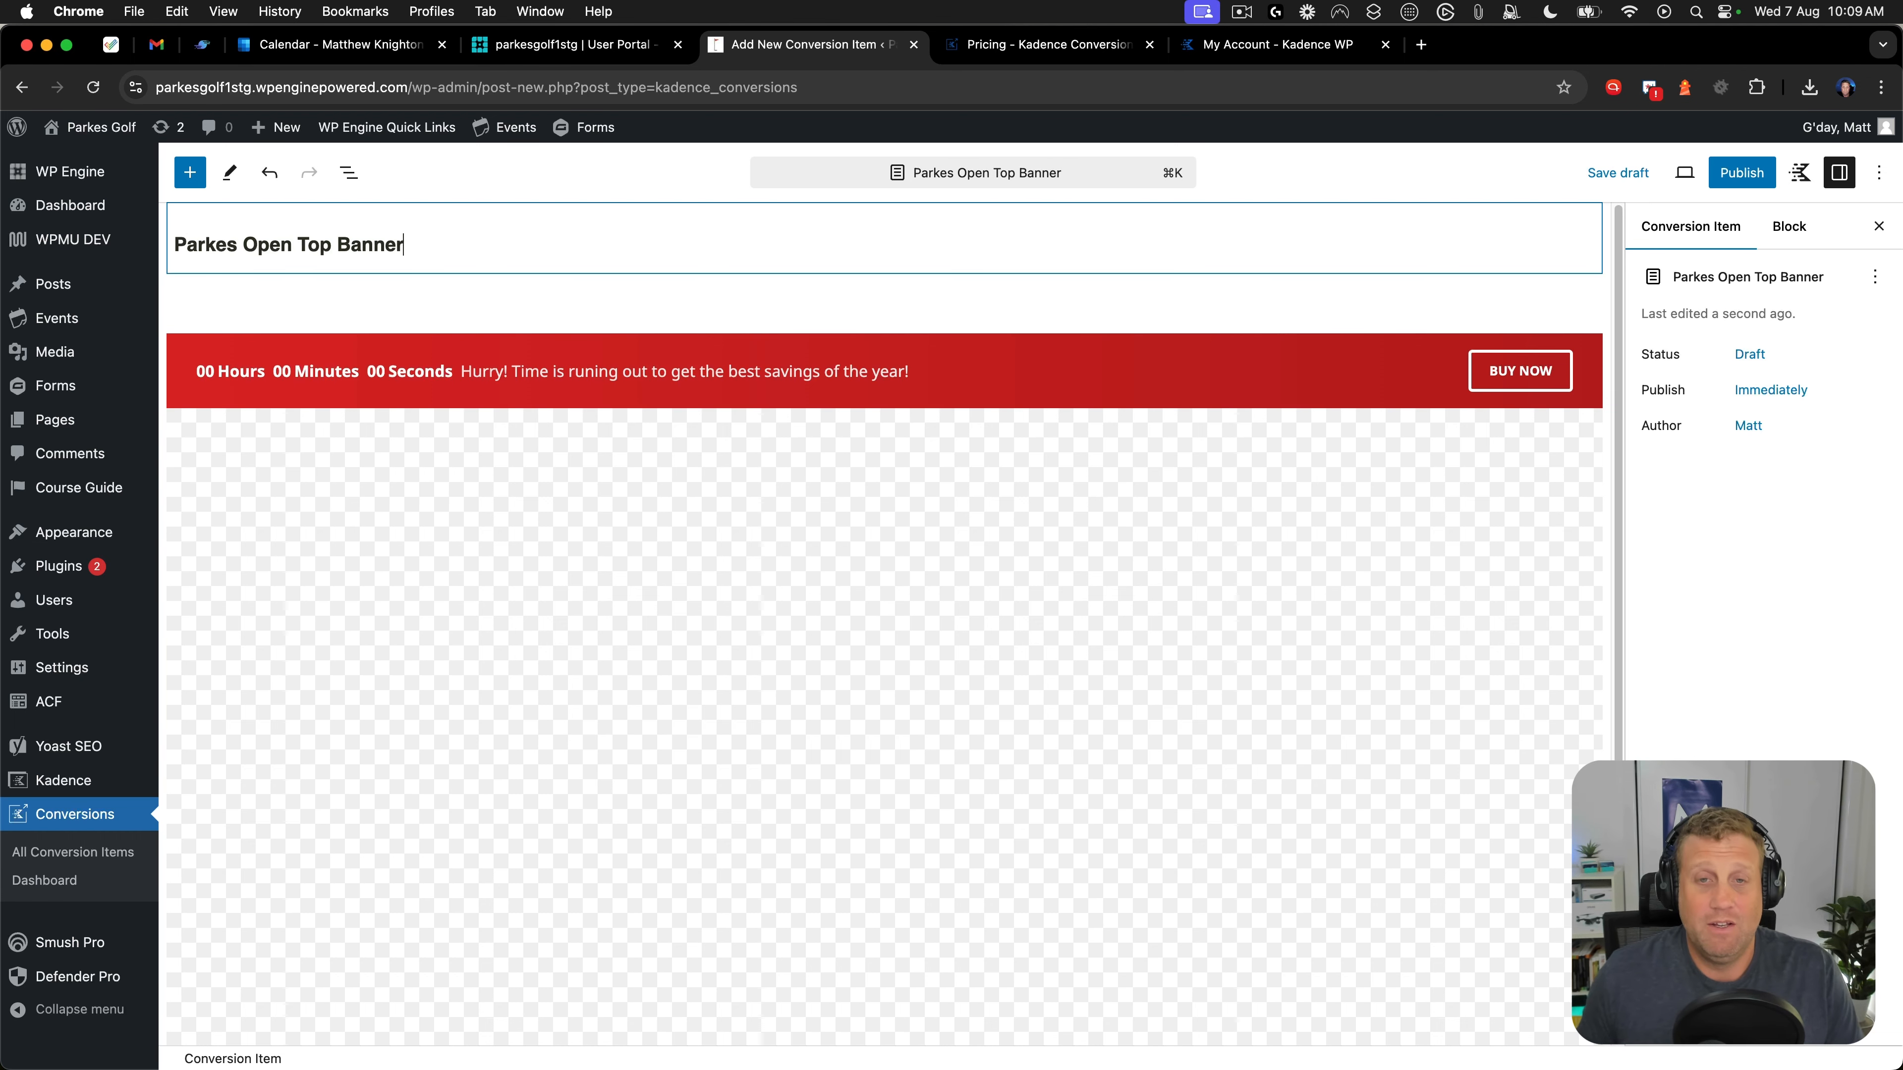
click(1090, 295)
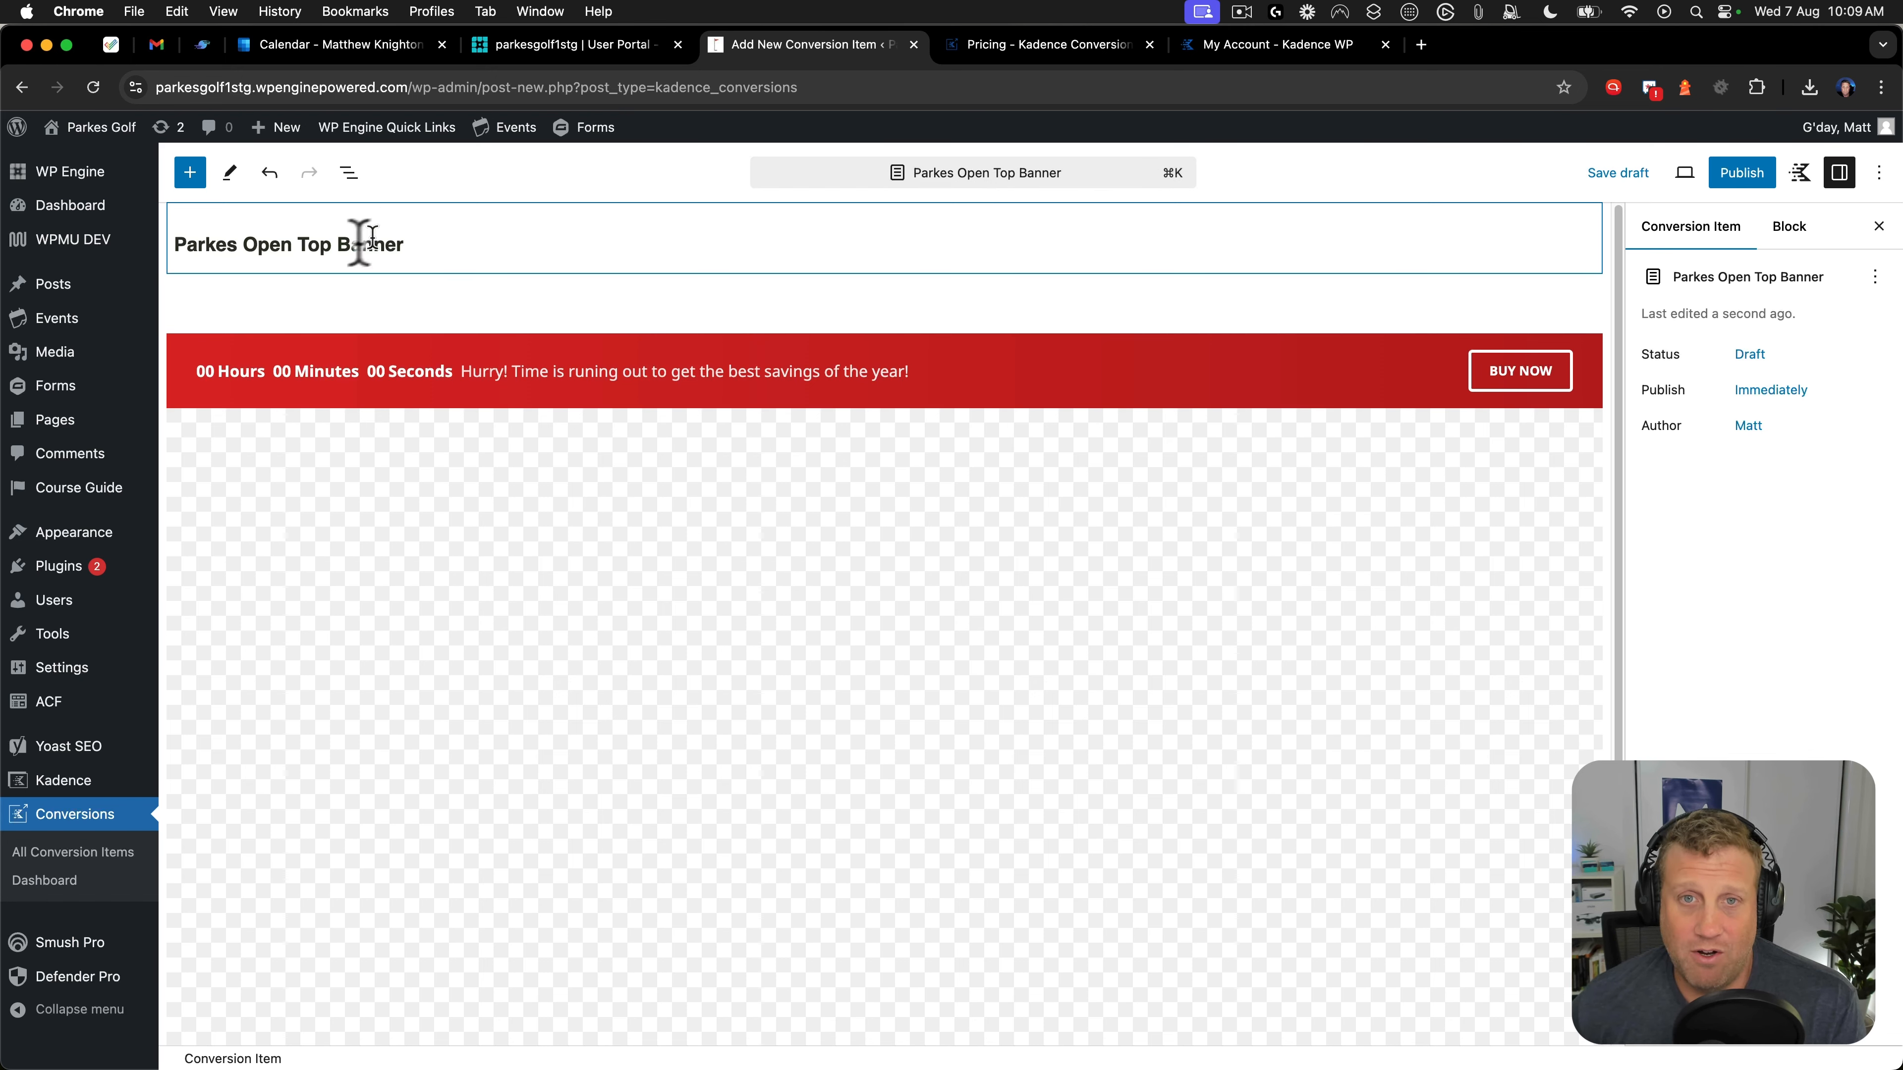
Expand the conversion item's block structure down to its section and delete the Countdown block from it.
click(347, 174)
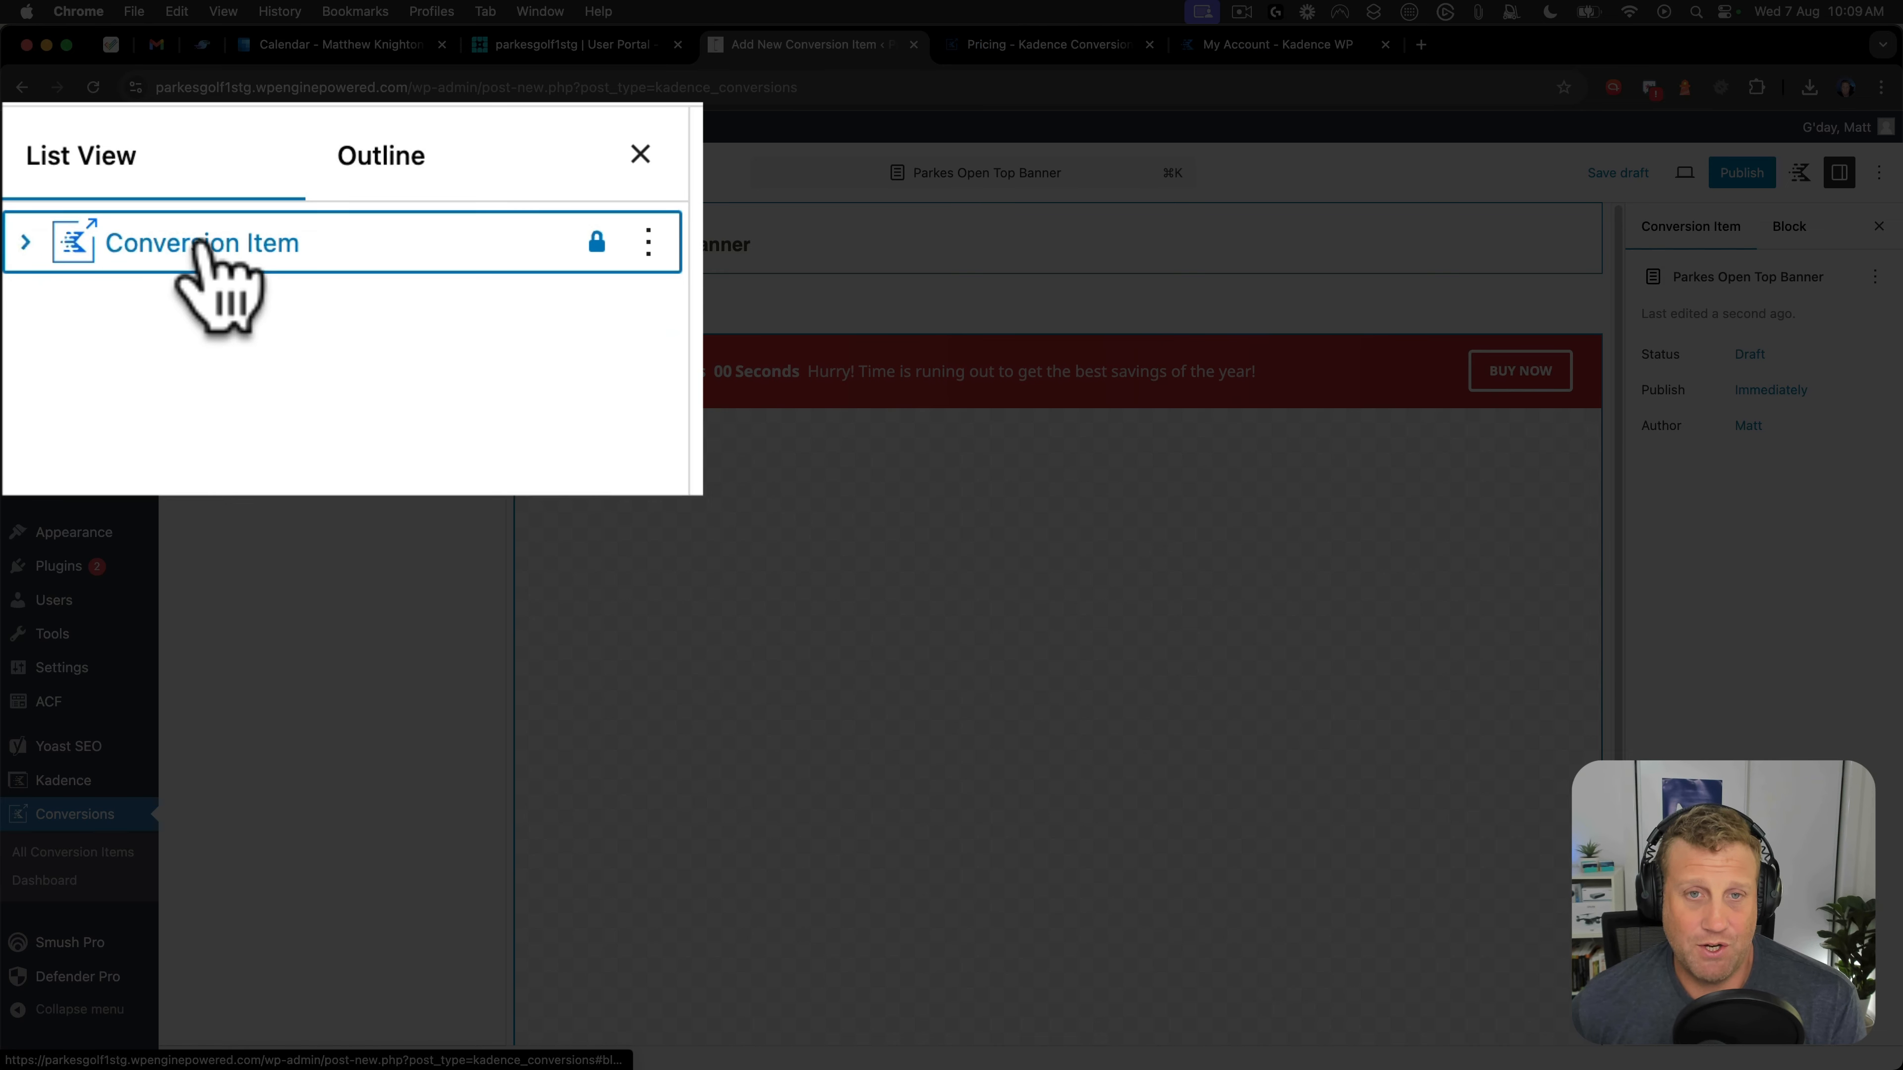
click(260, 272)
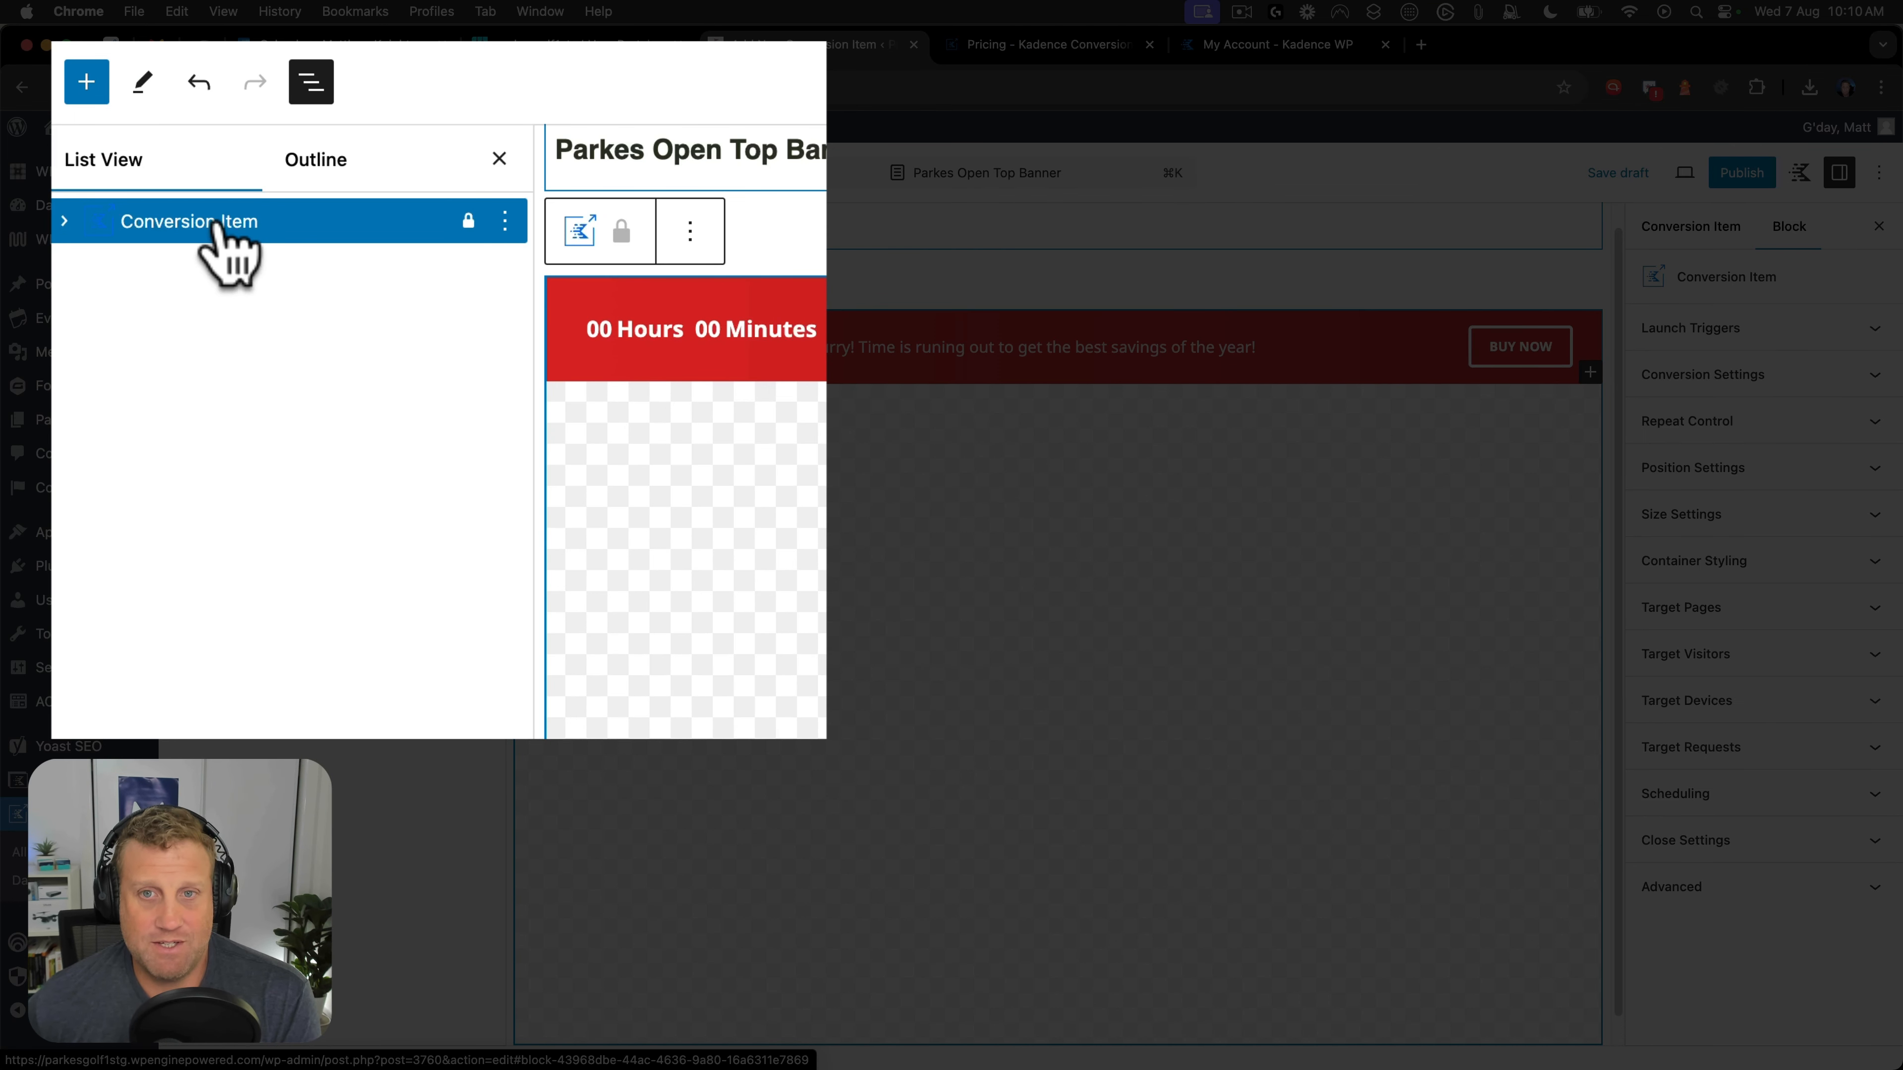
click(65, 221)
click(98, 266)
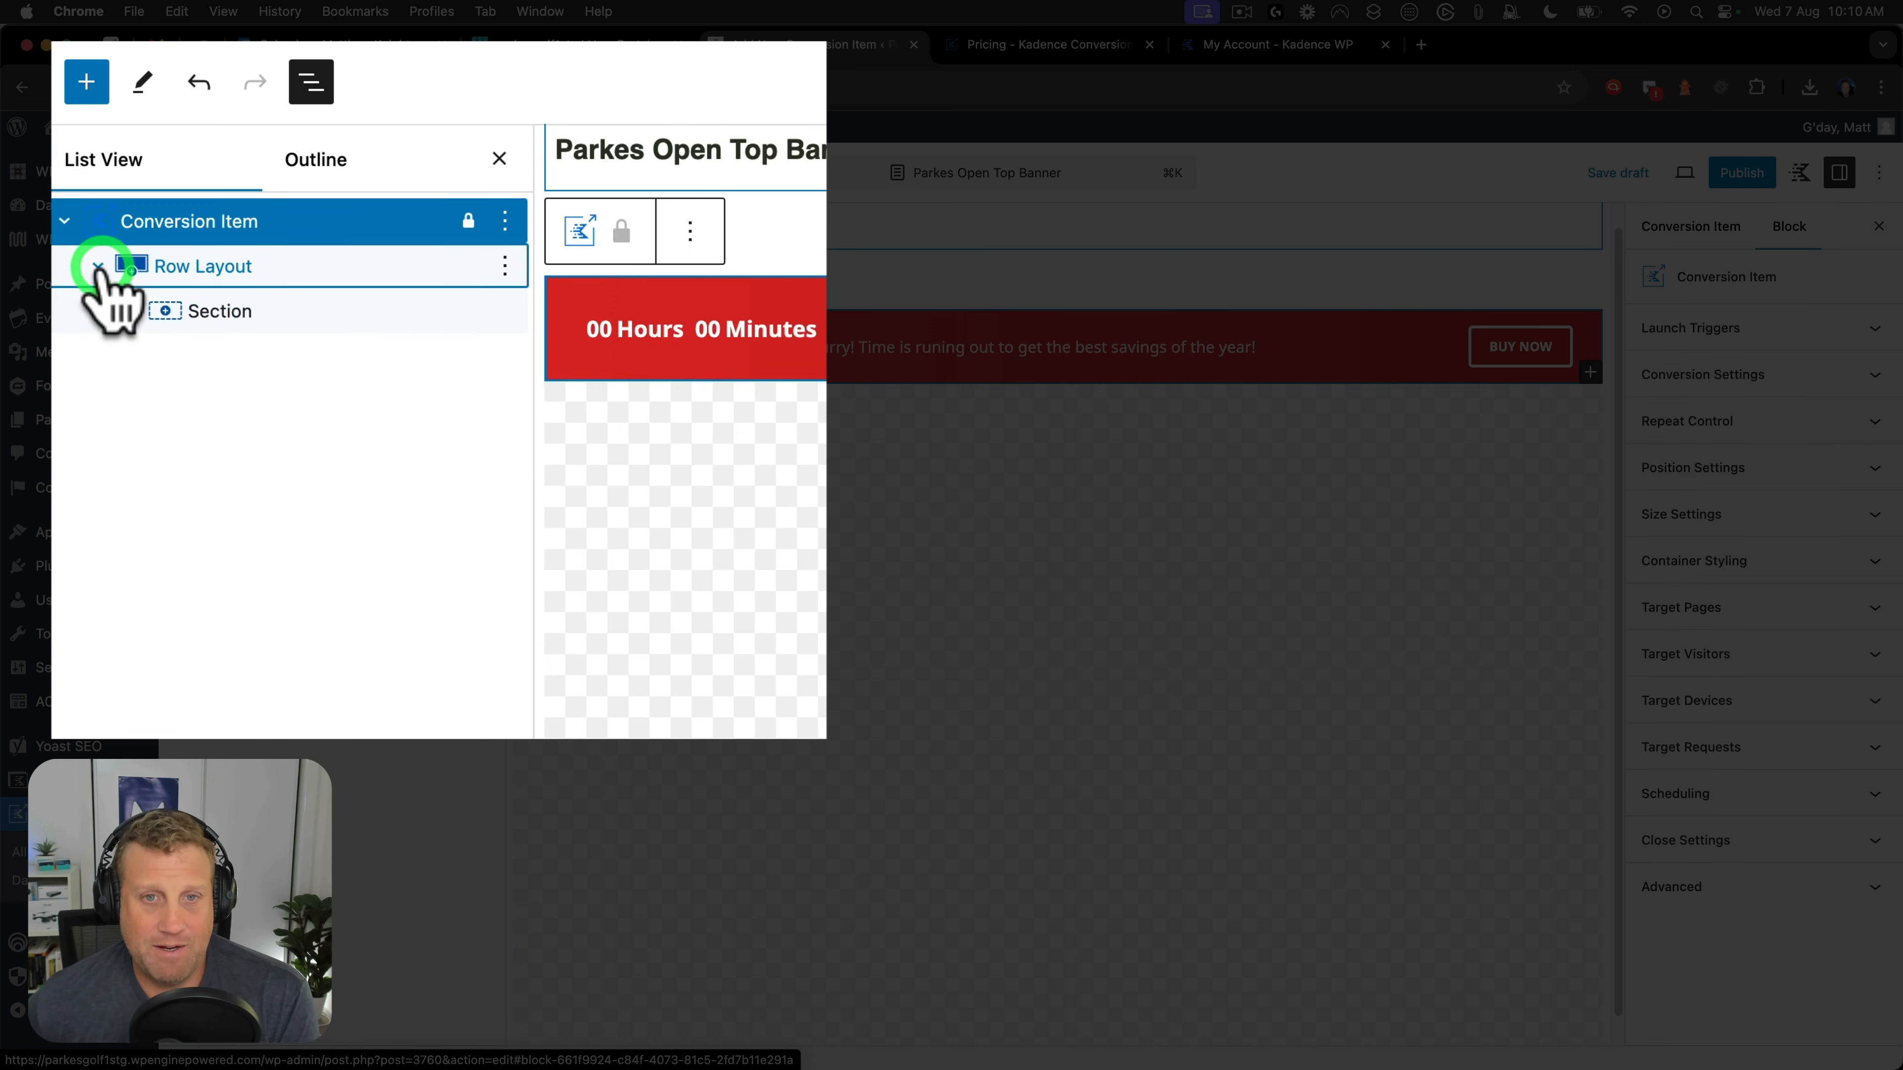
click(132, 312)
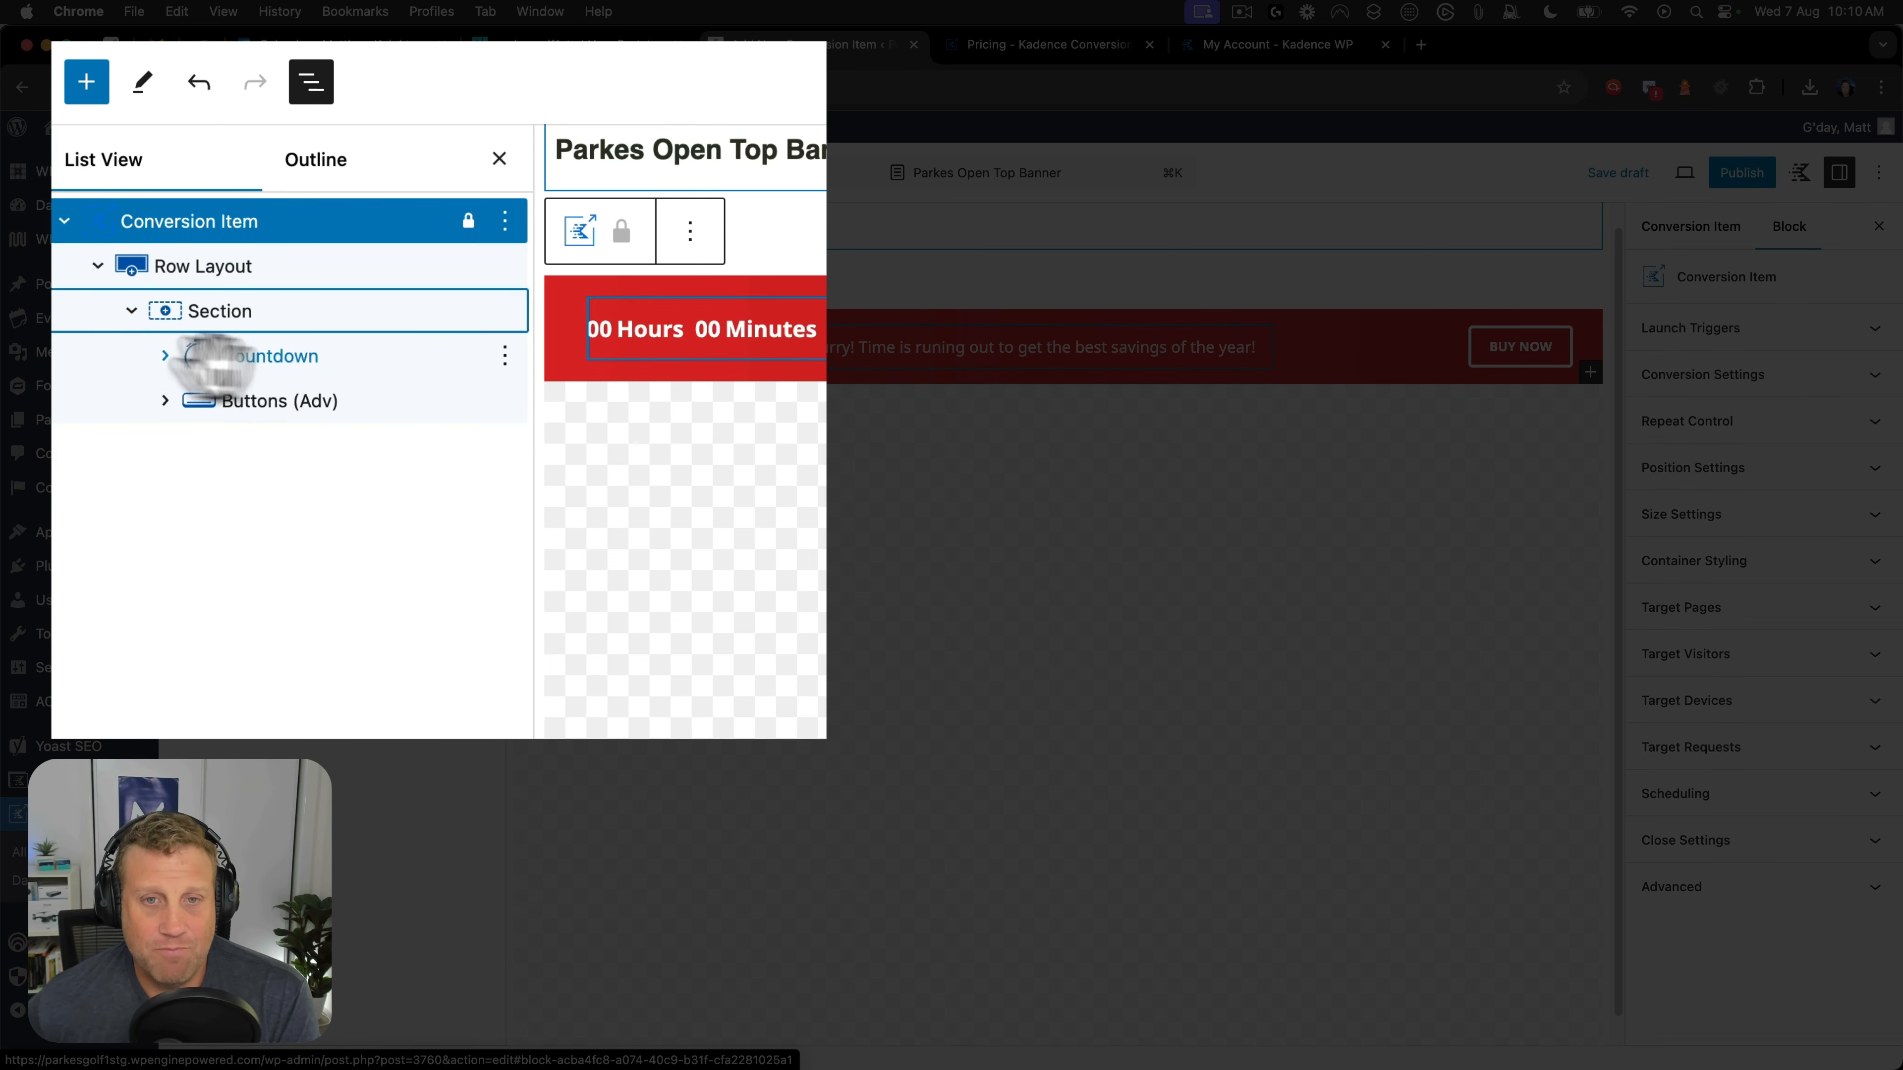
click(165, 356)
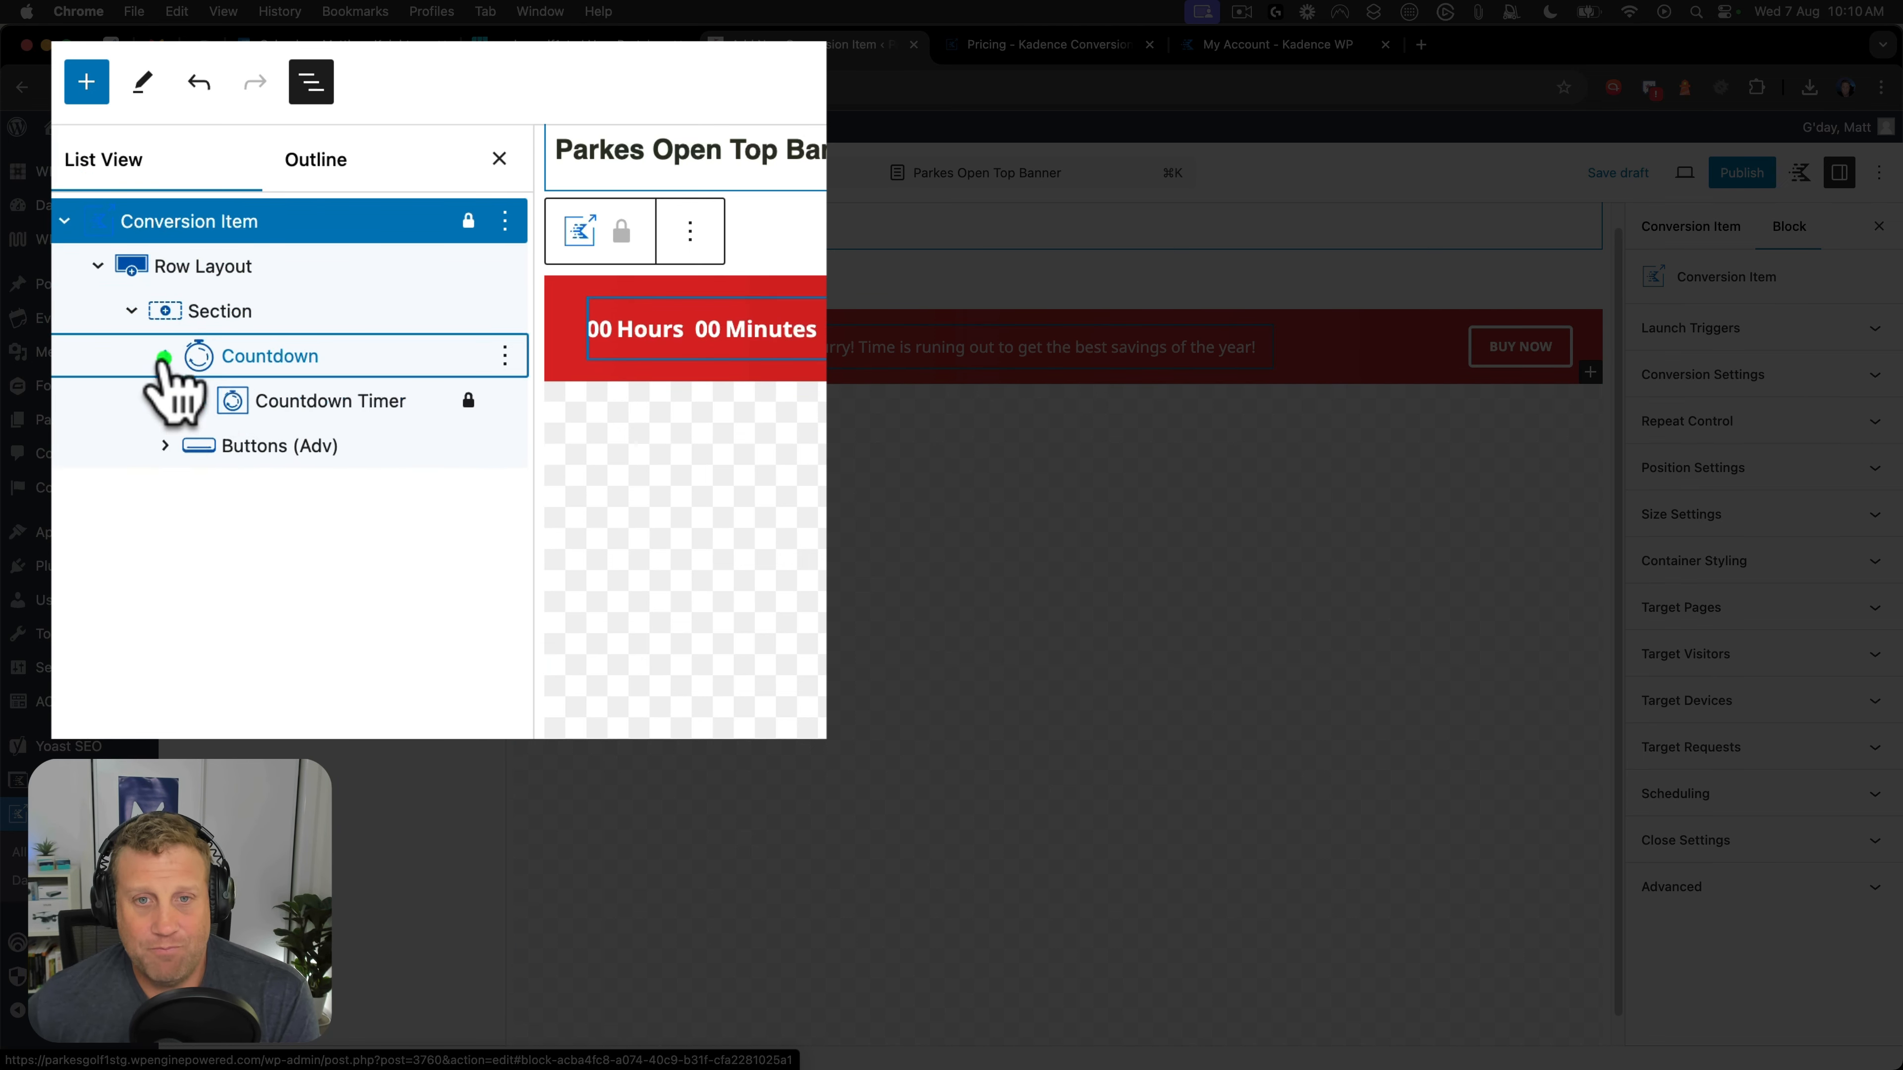
click(283, 353)
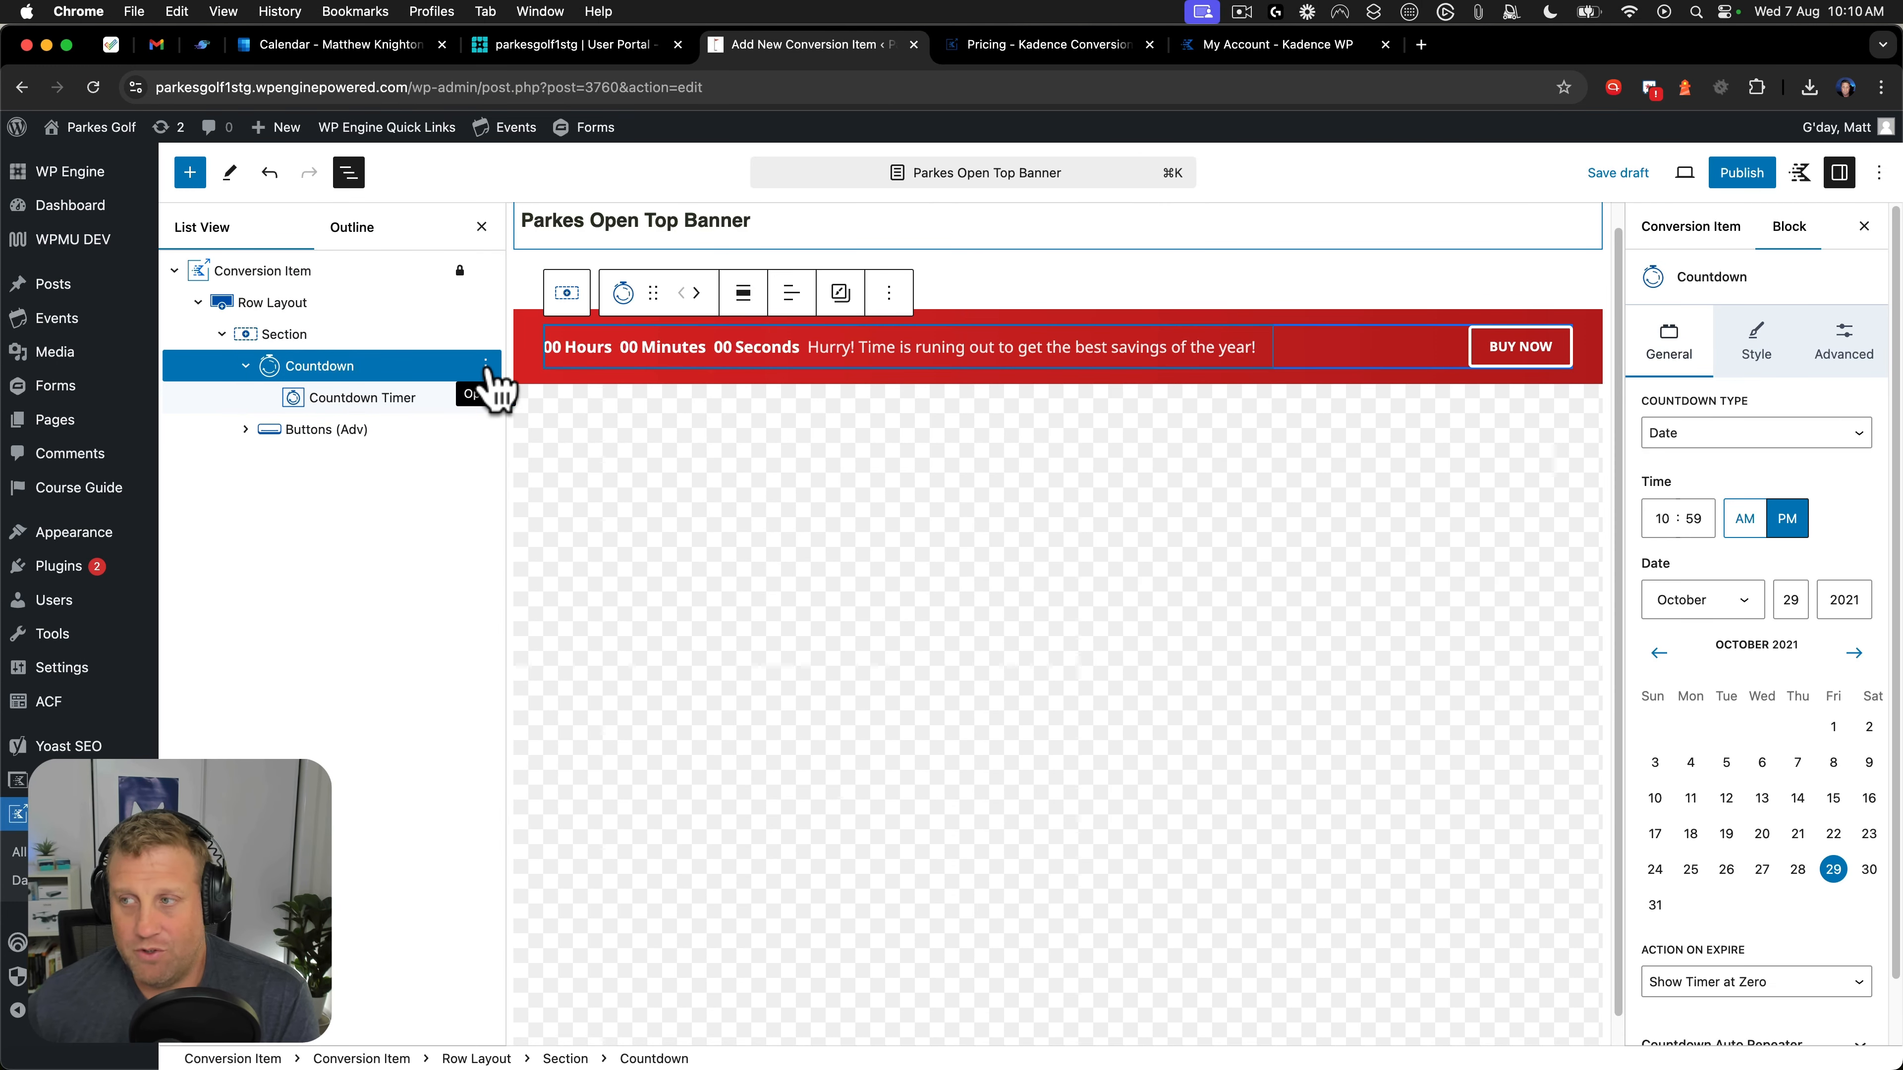
click(486, 367)
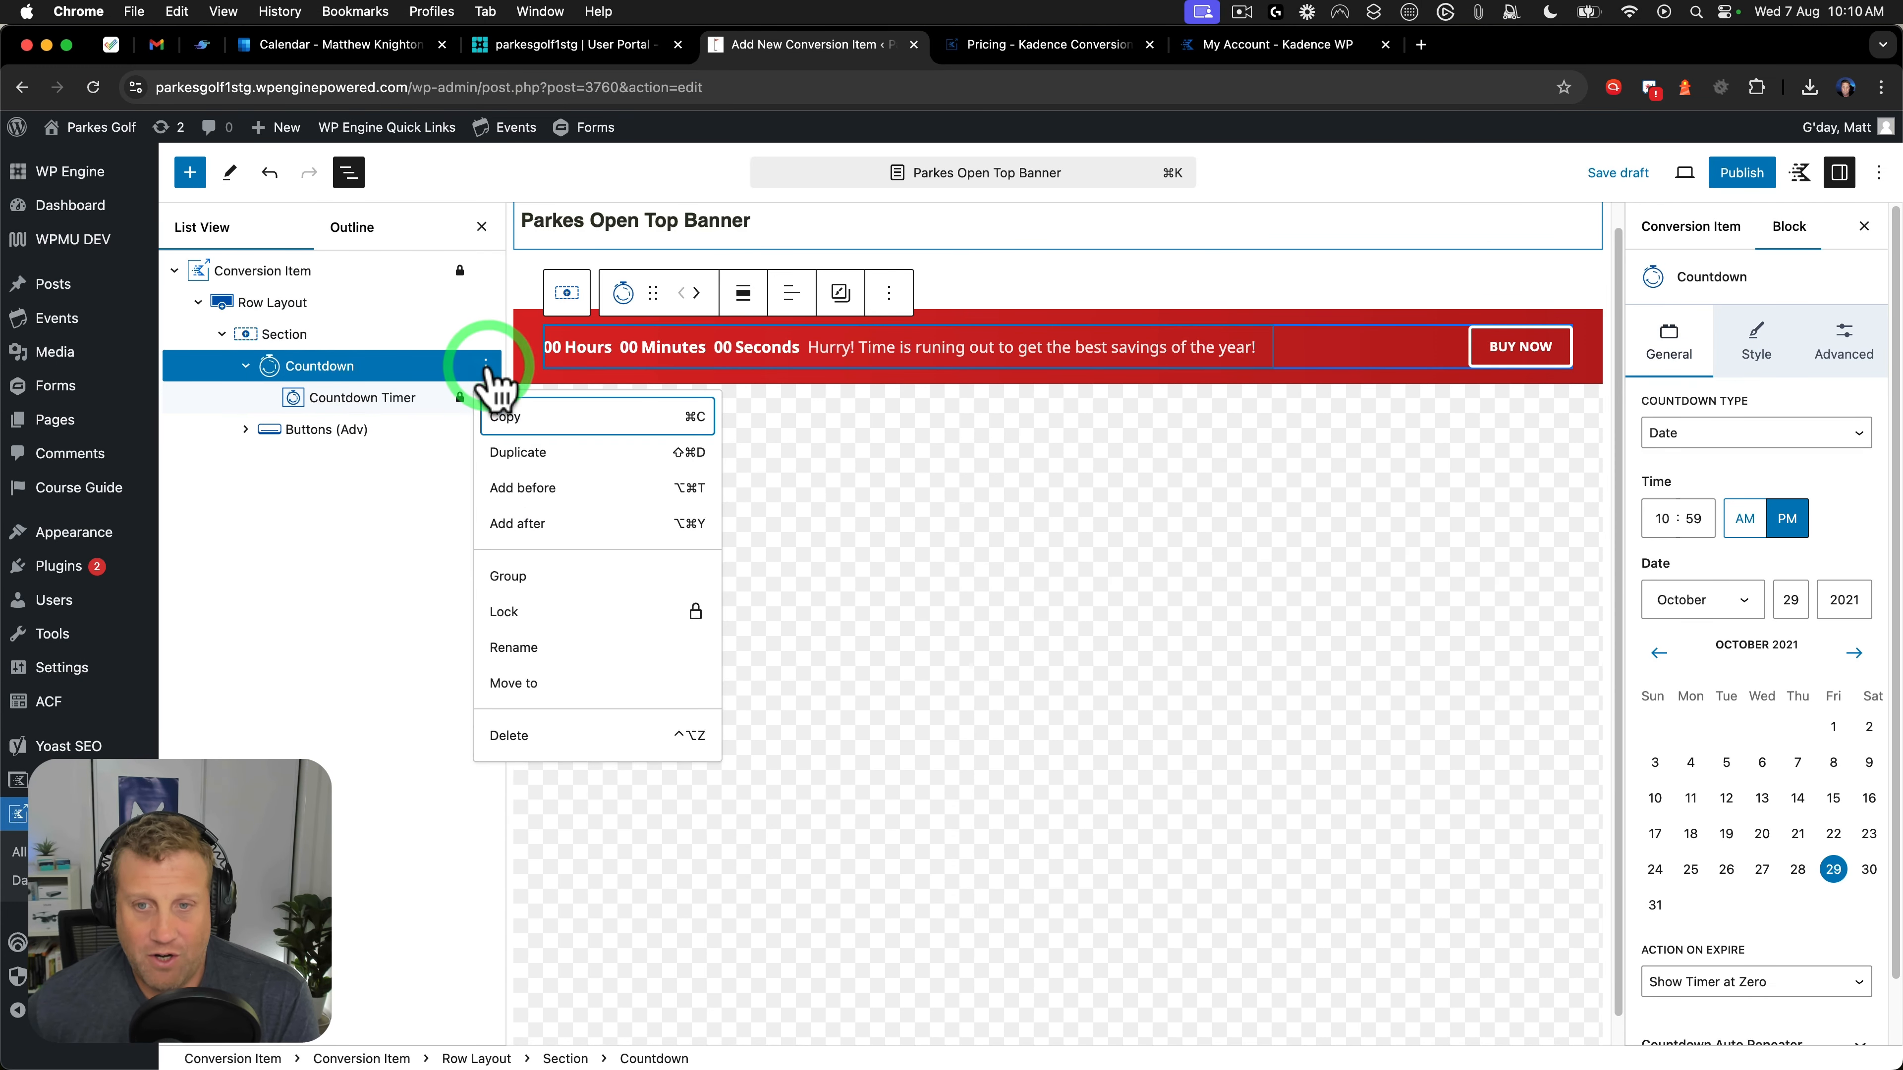
click(526, 733)
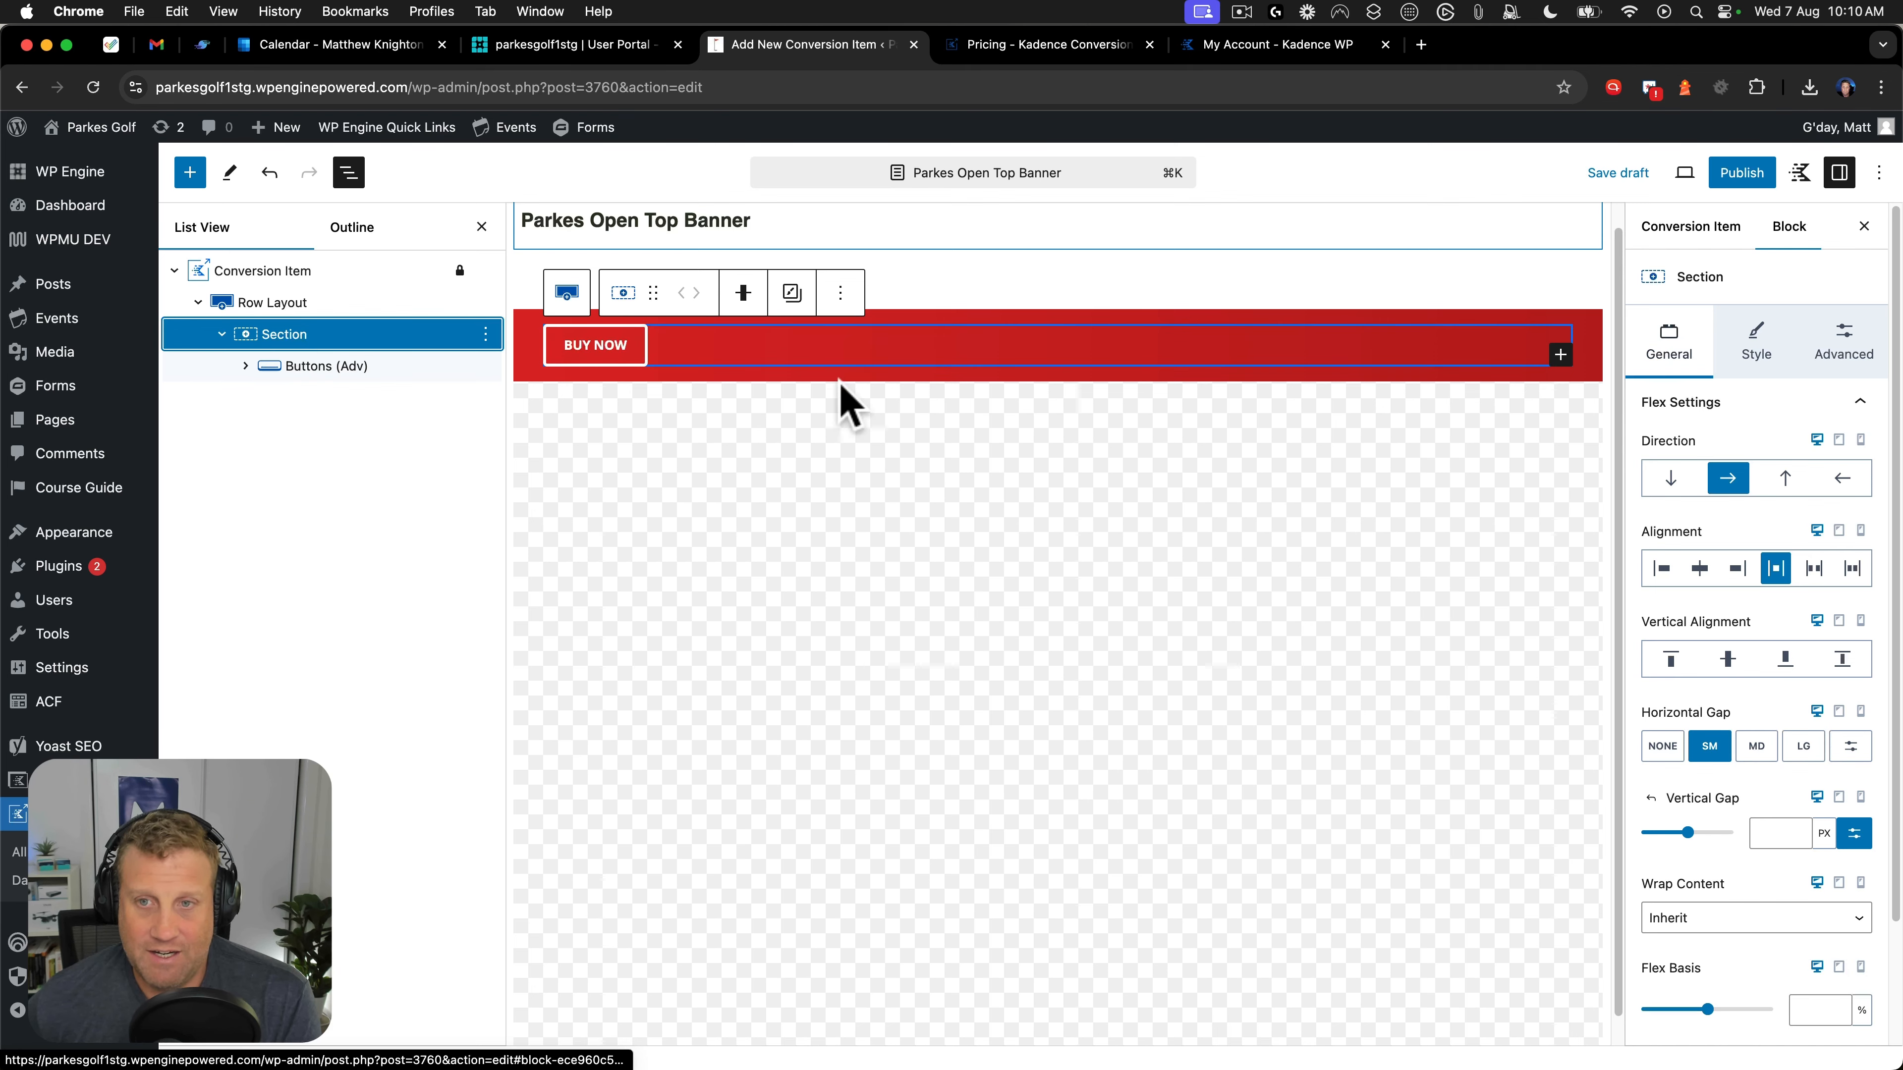
Add a paragraph before the banner's buttons reading "Parkes Open - Registrations now available".
click(486, 334)
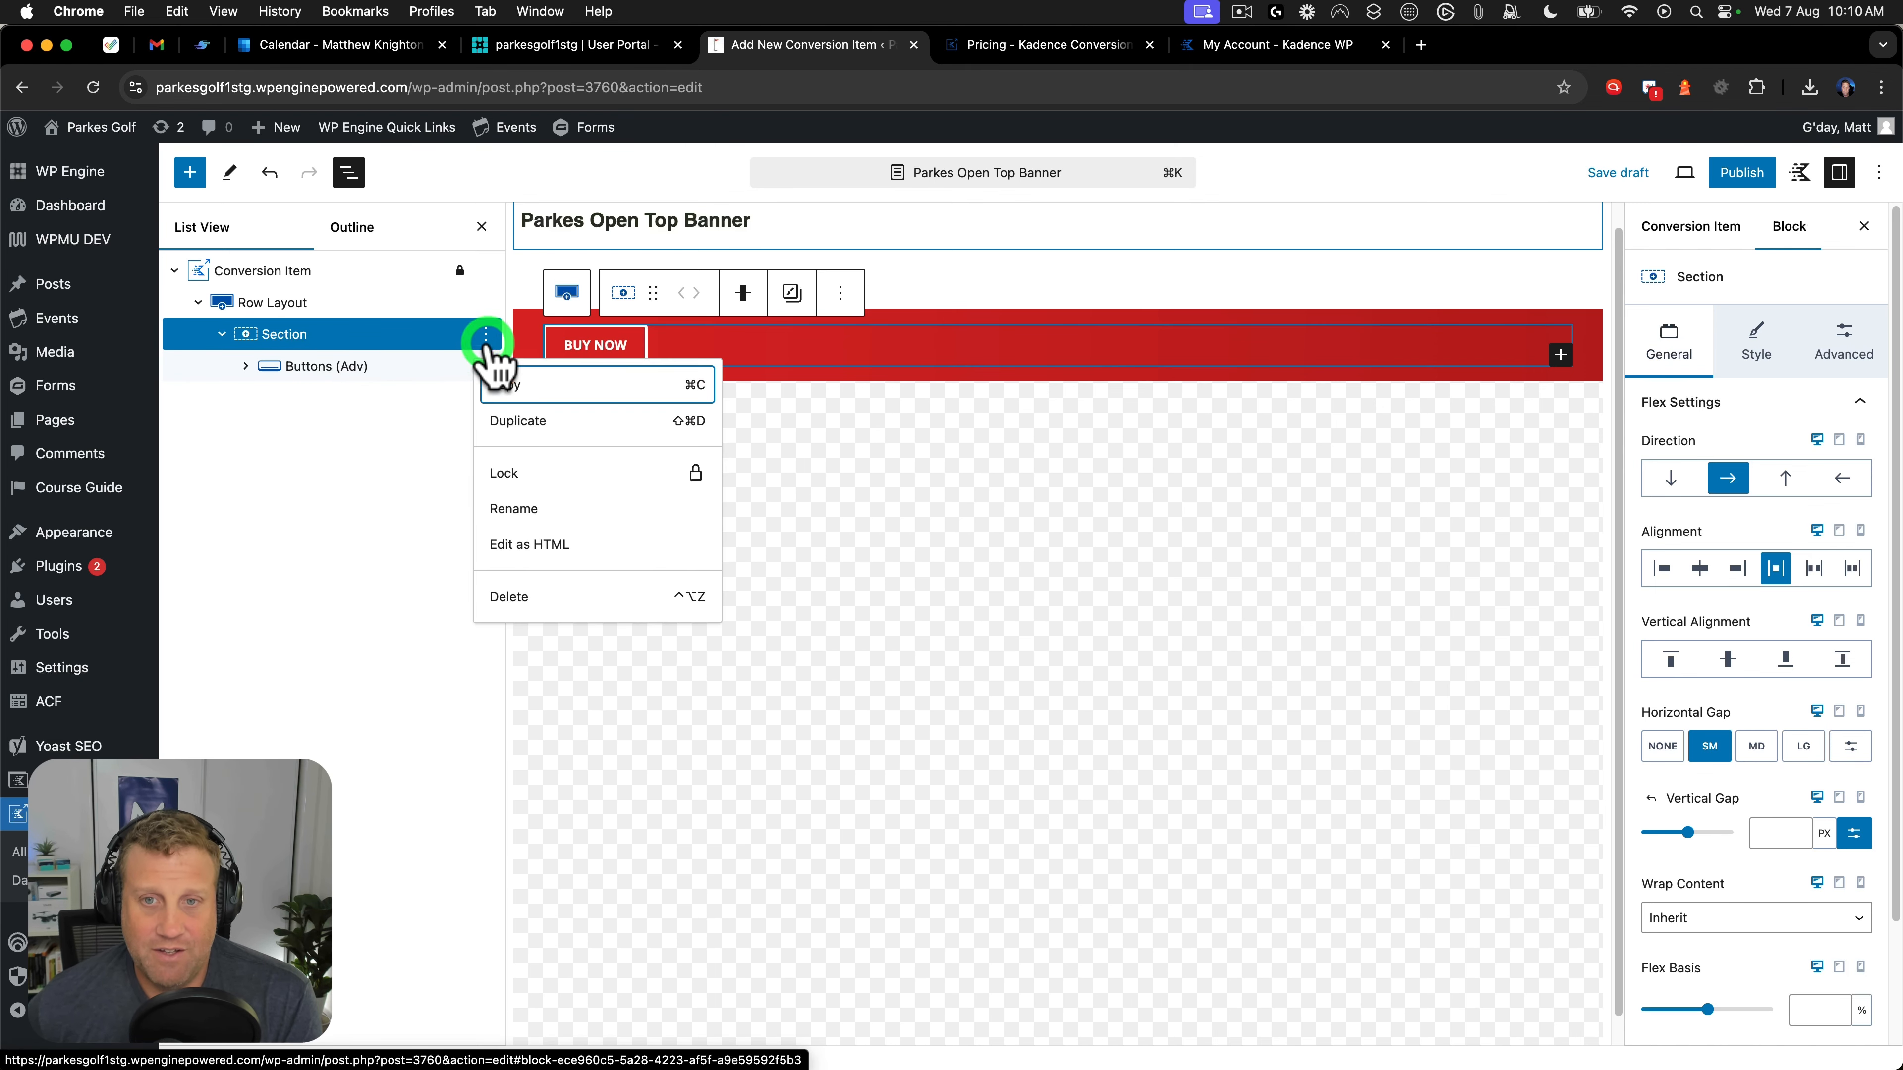
click(360, 496)
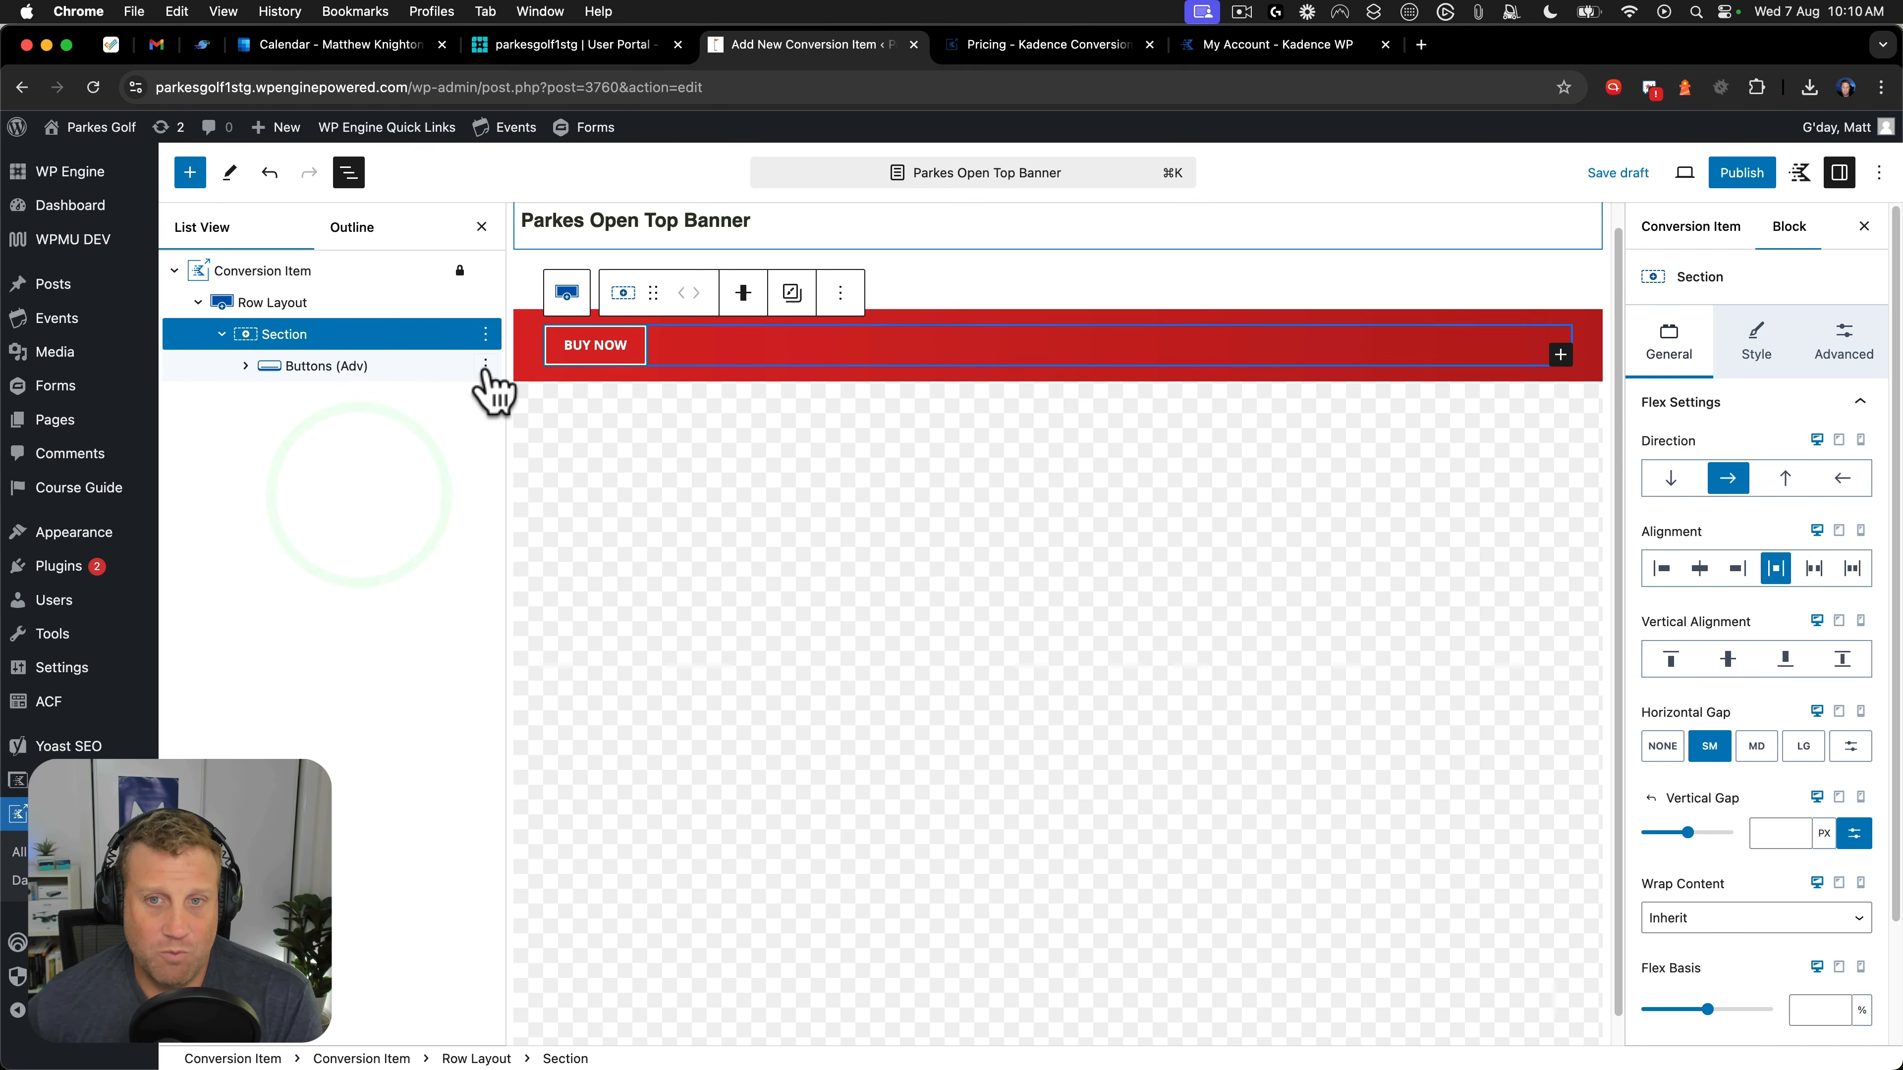
click(486, 367)
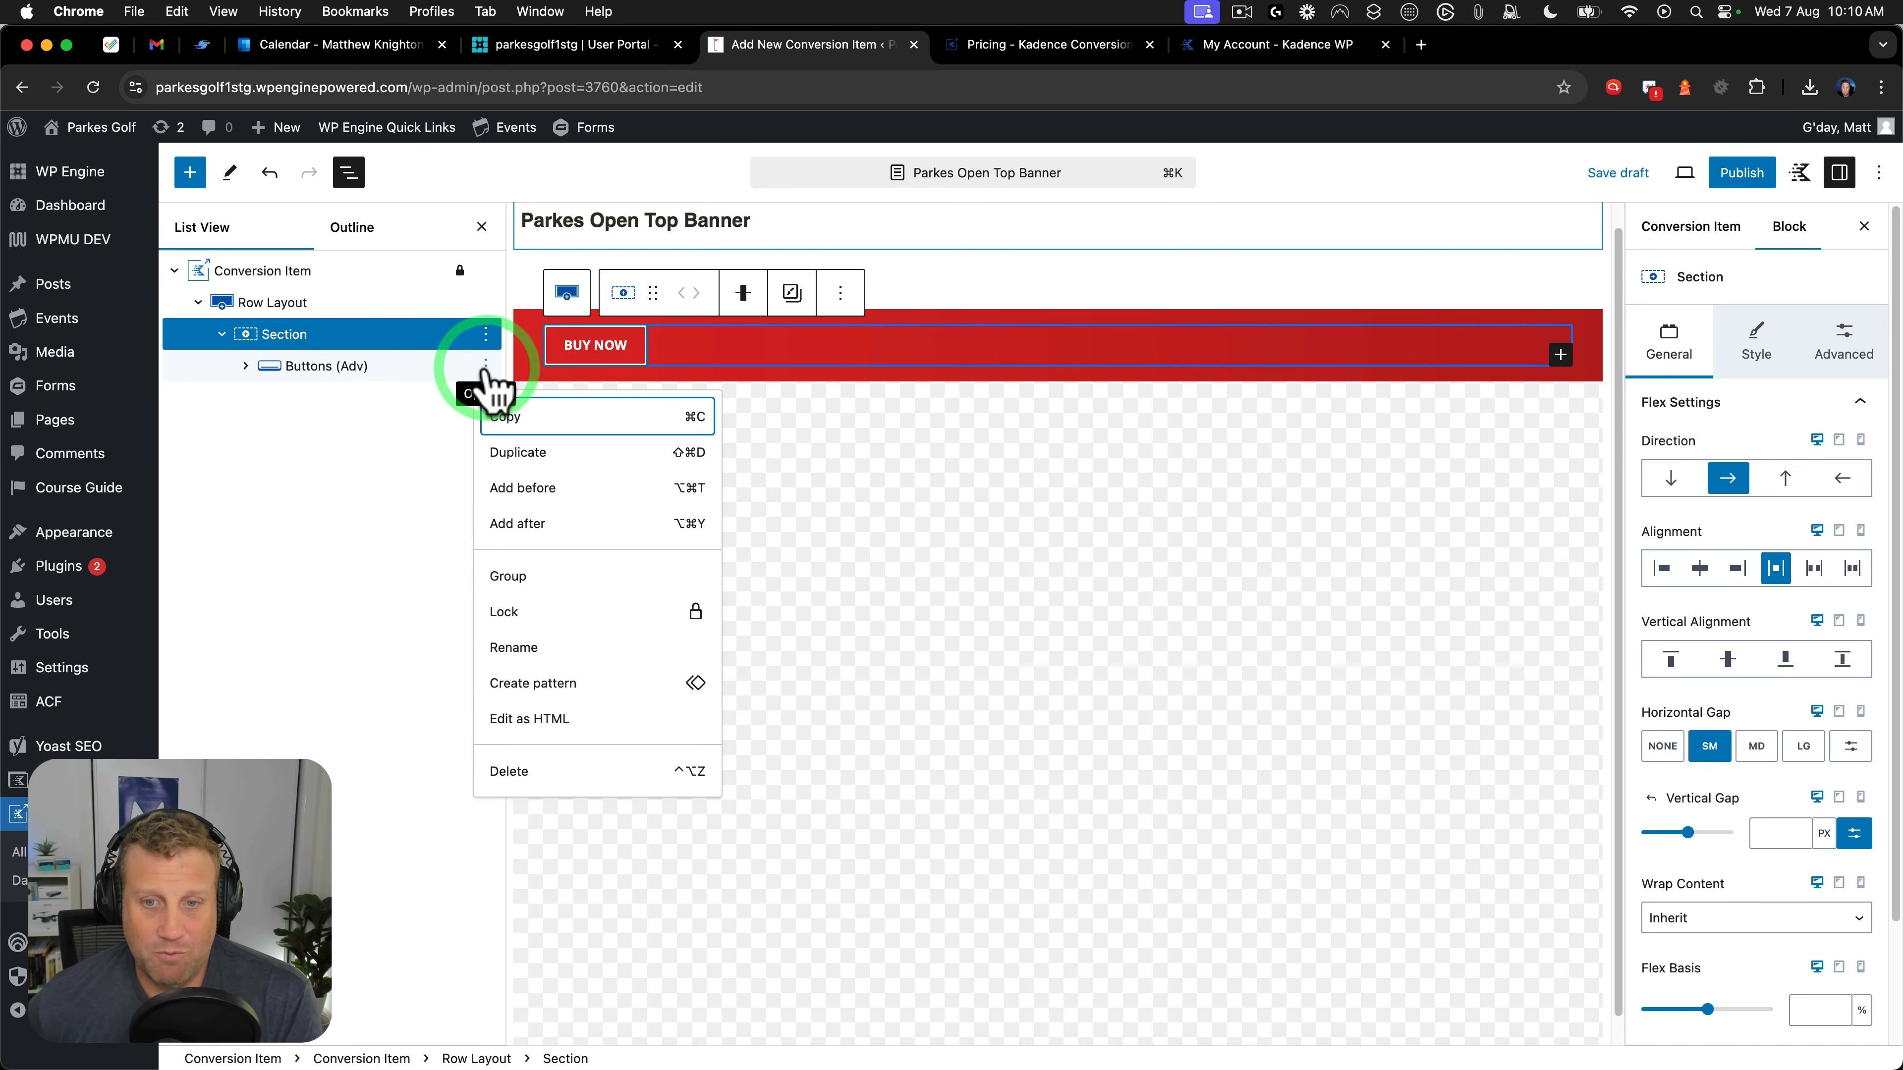
click(521, 487)
click(615, 341)
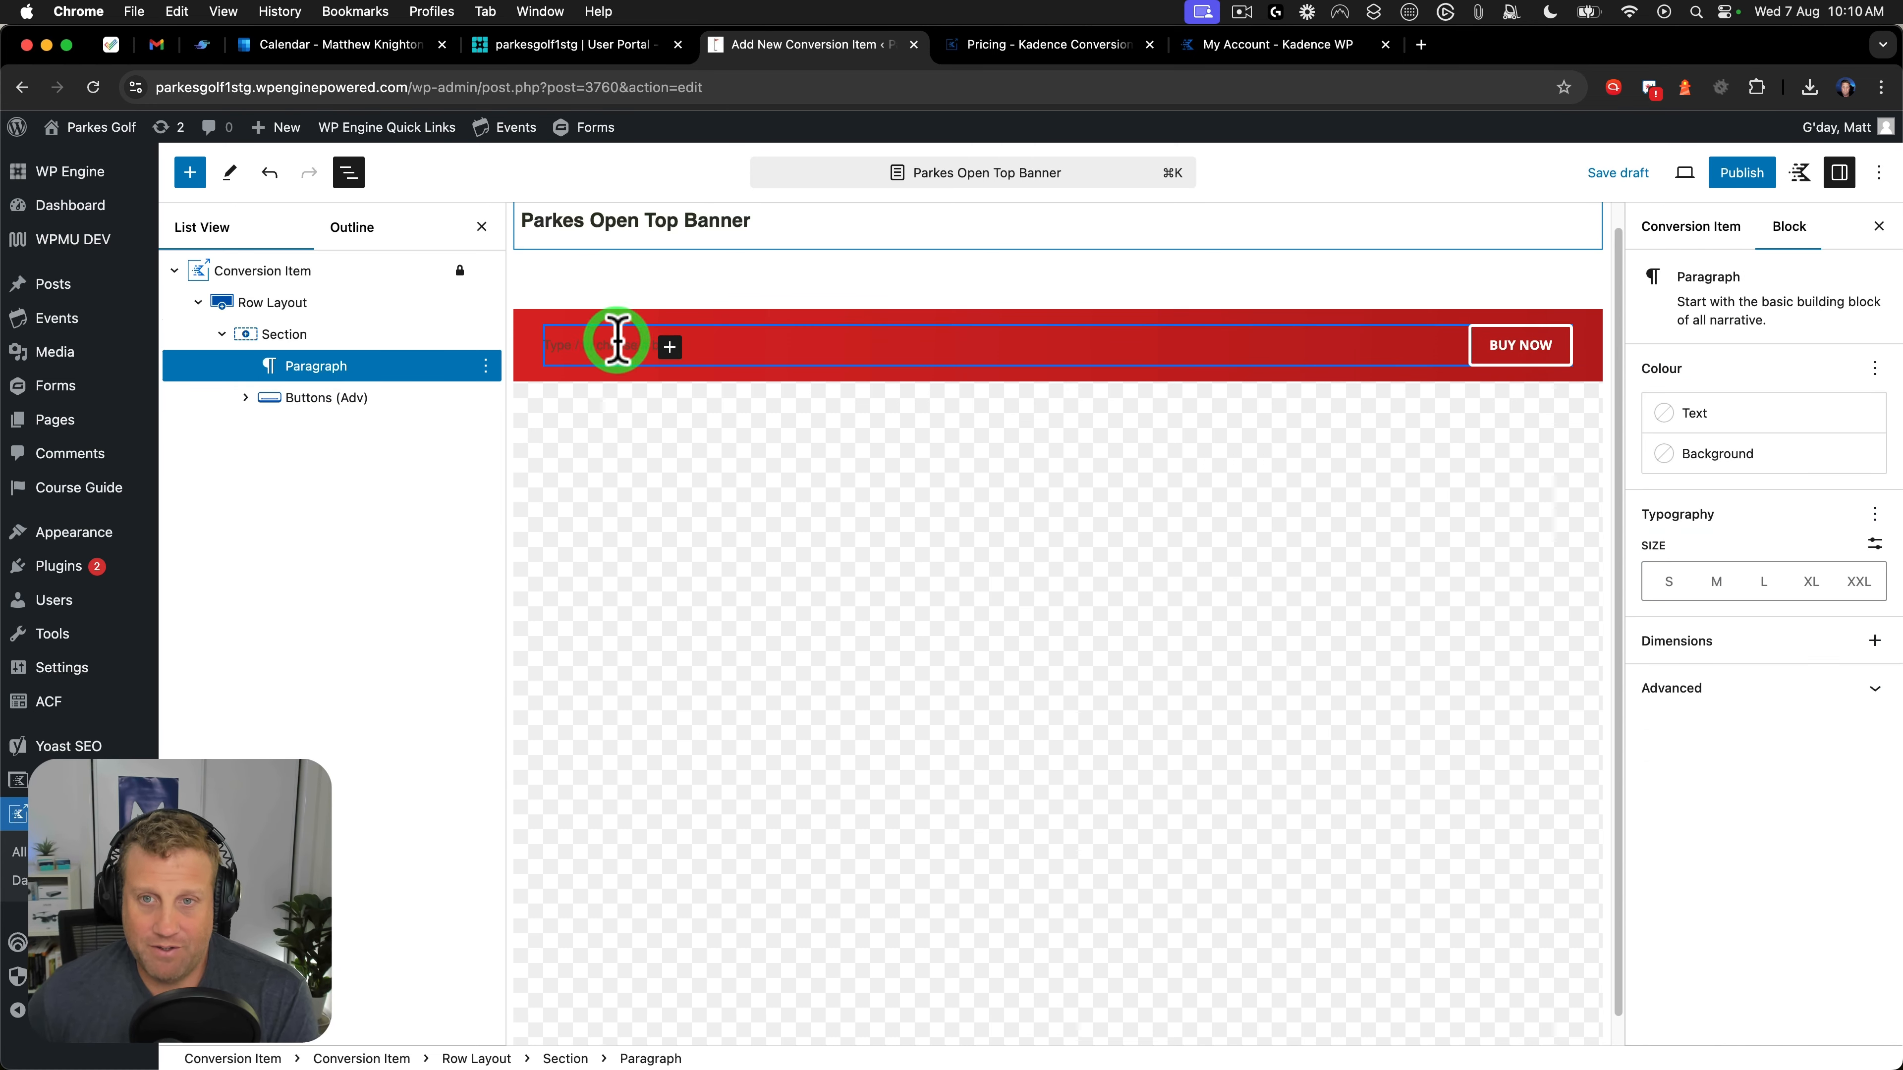
click(486, 367)
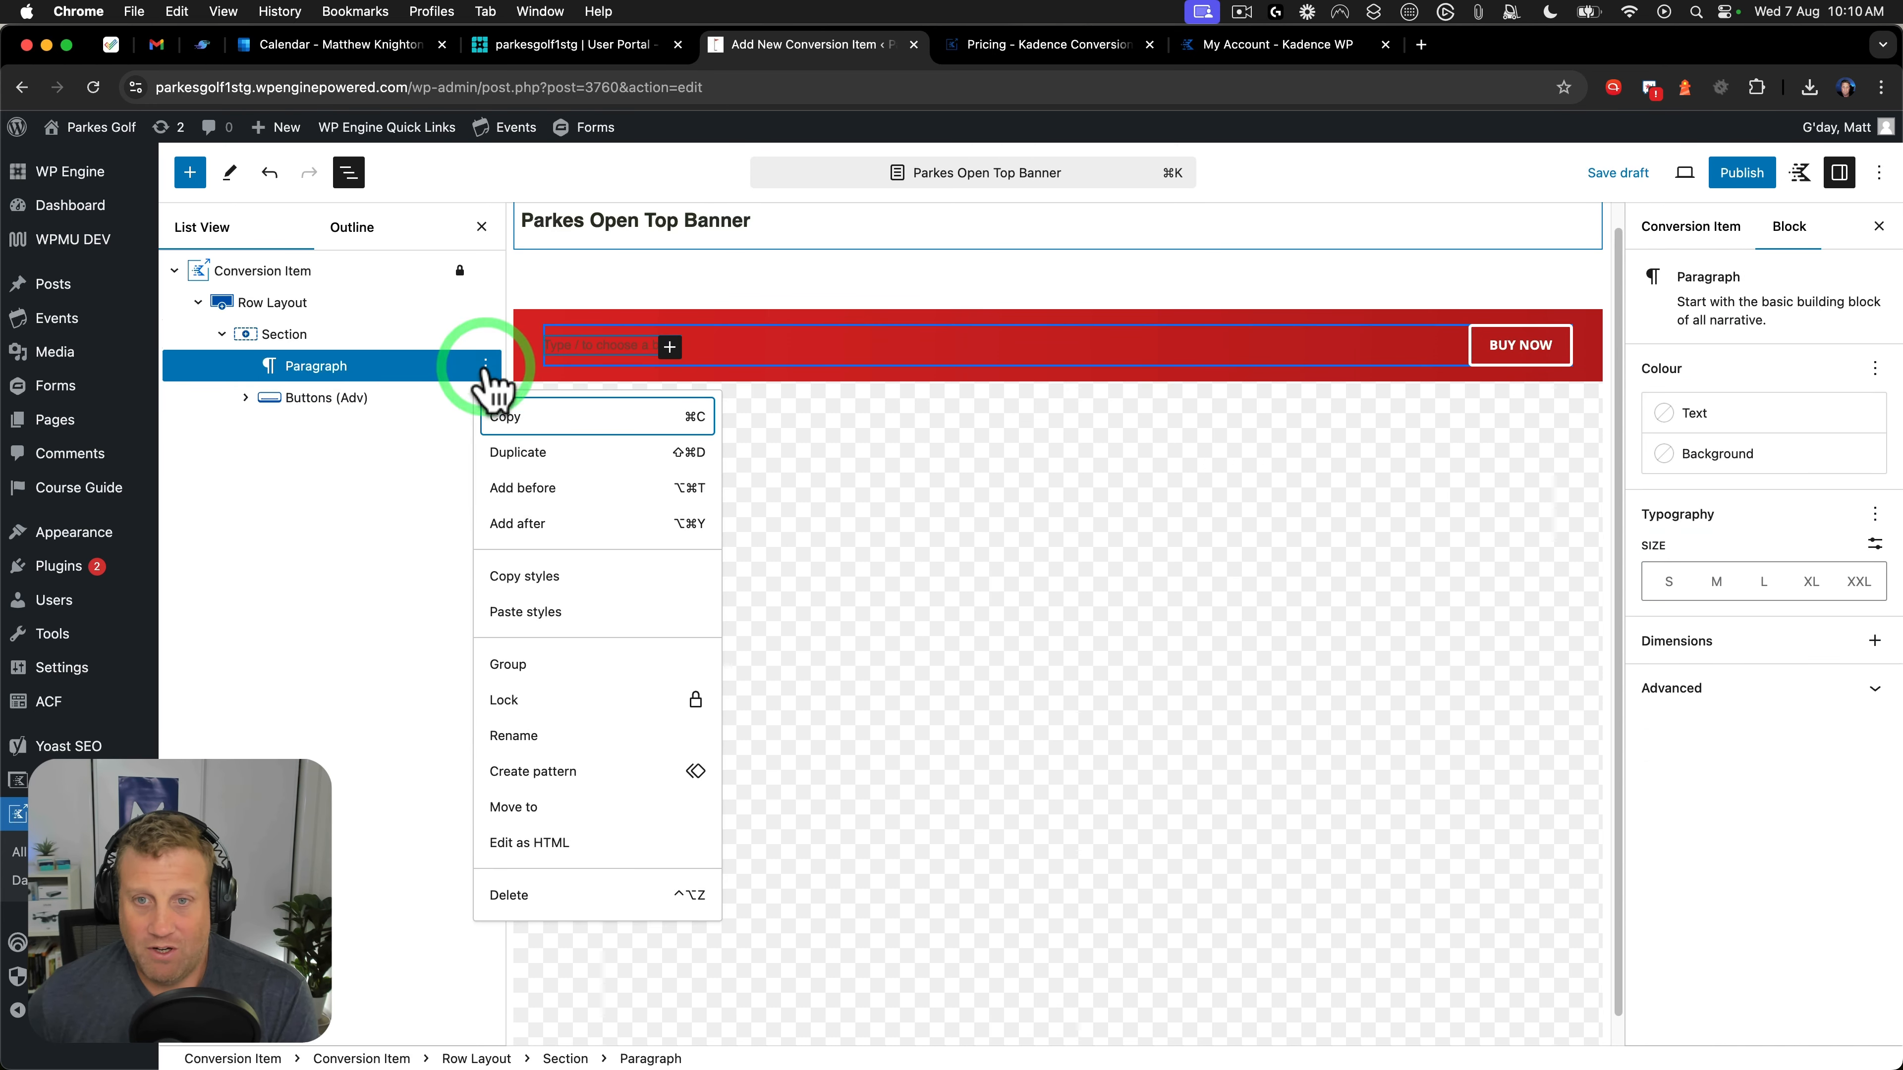
click(383, 370)
click(589, 344)
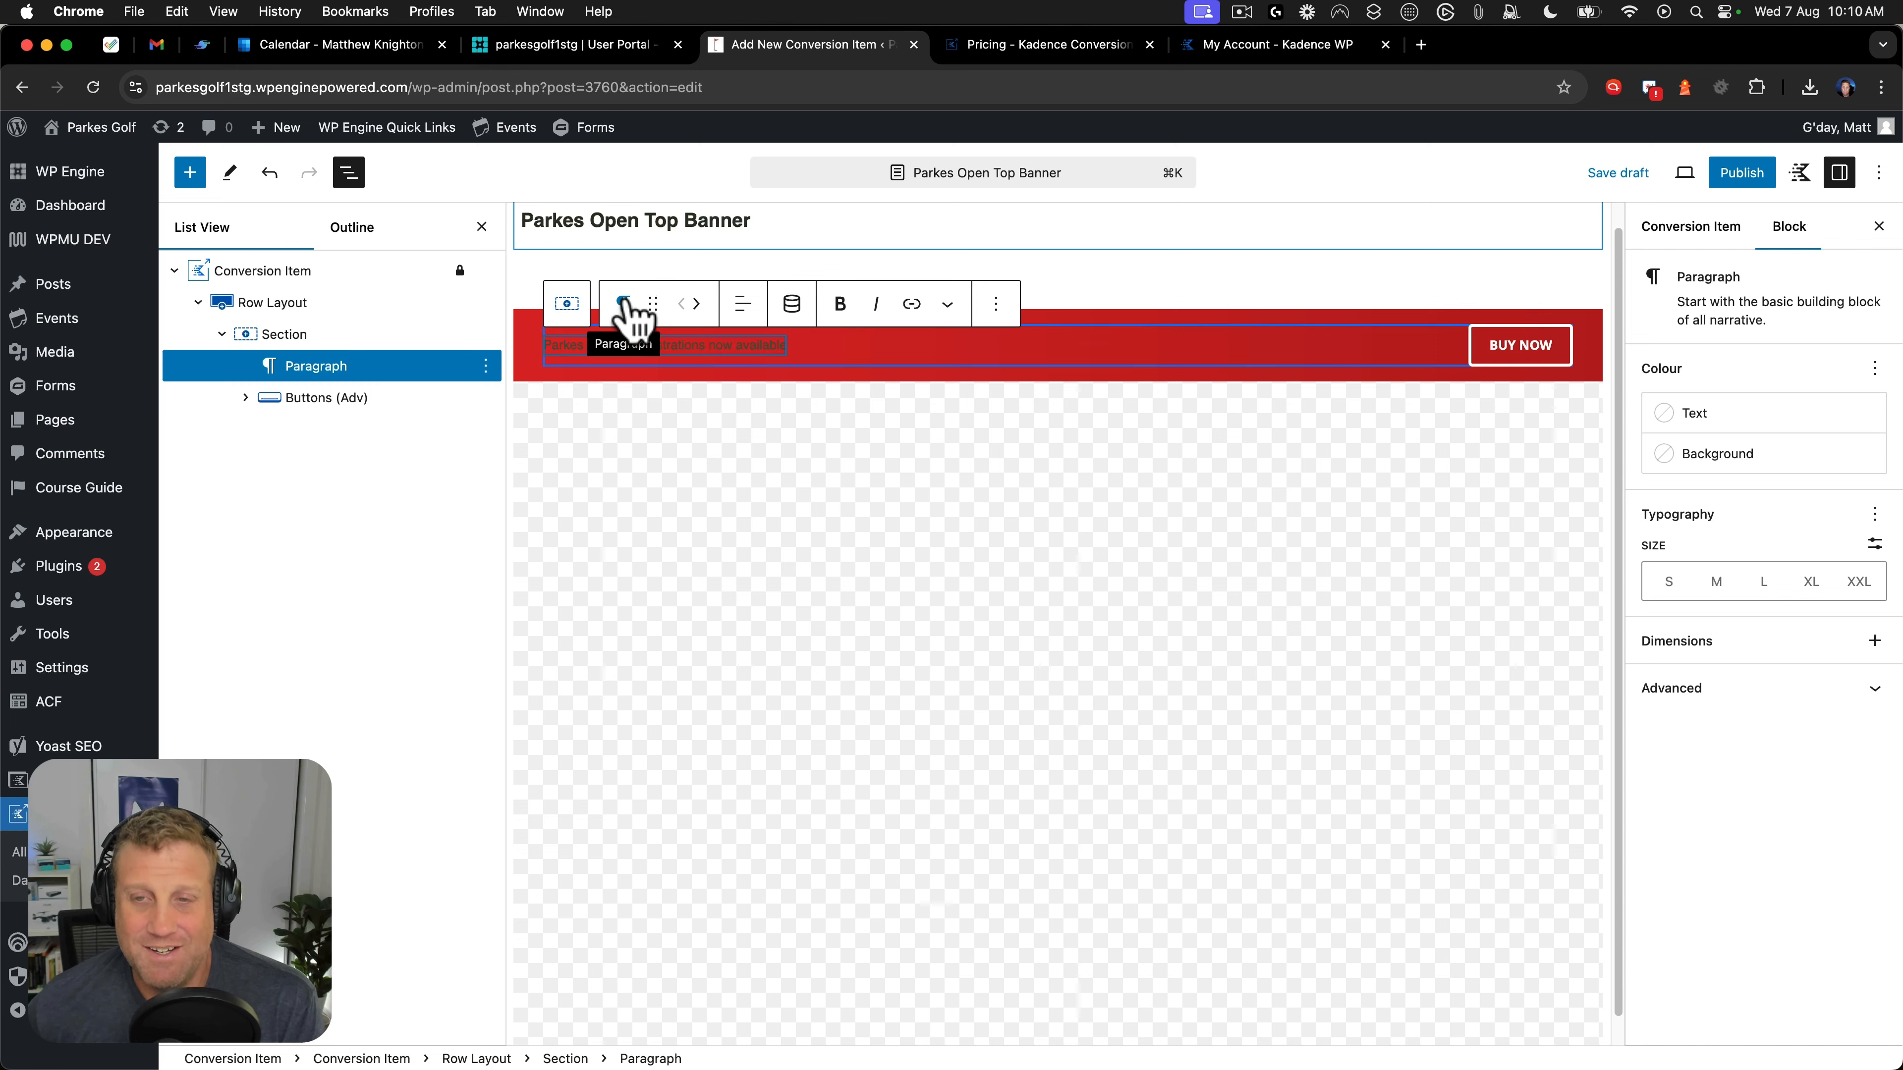
Delete the new paragraph block from the banner's section.
click(997, 305)
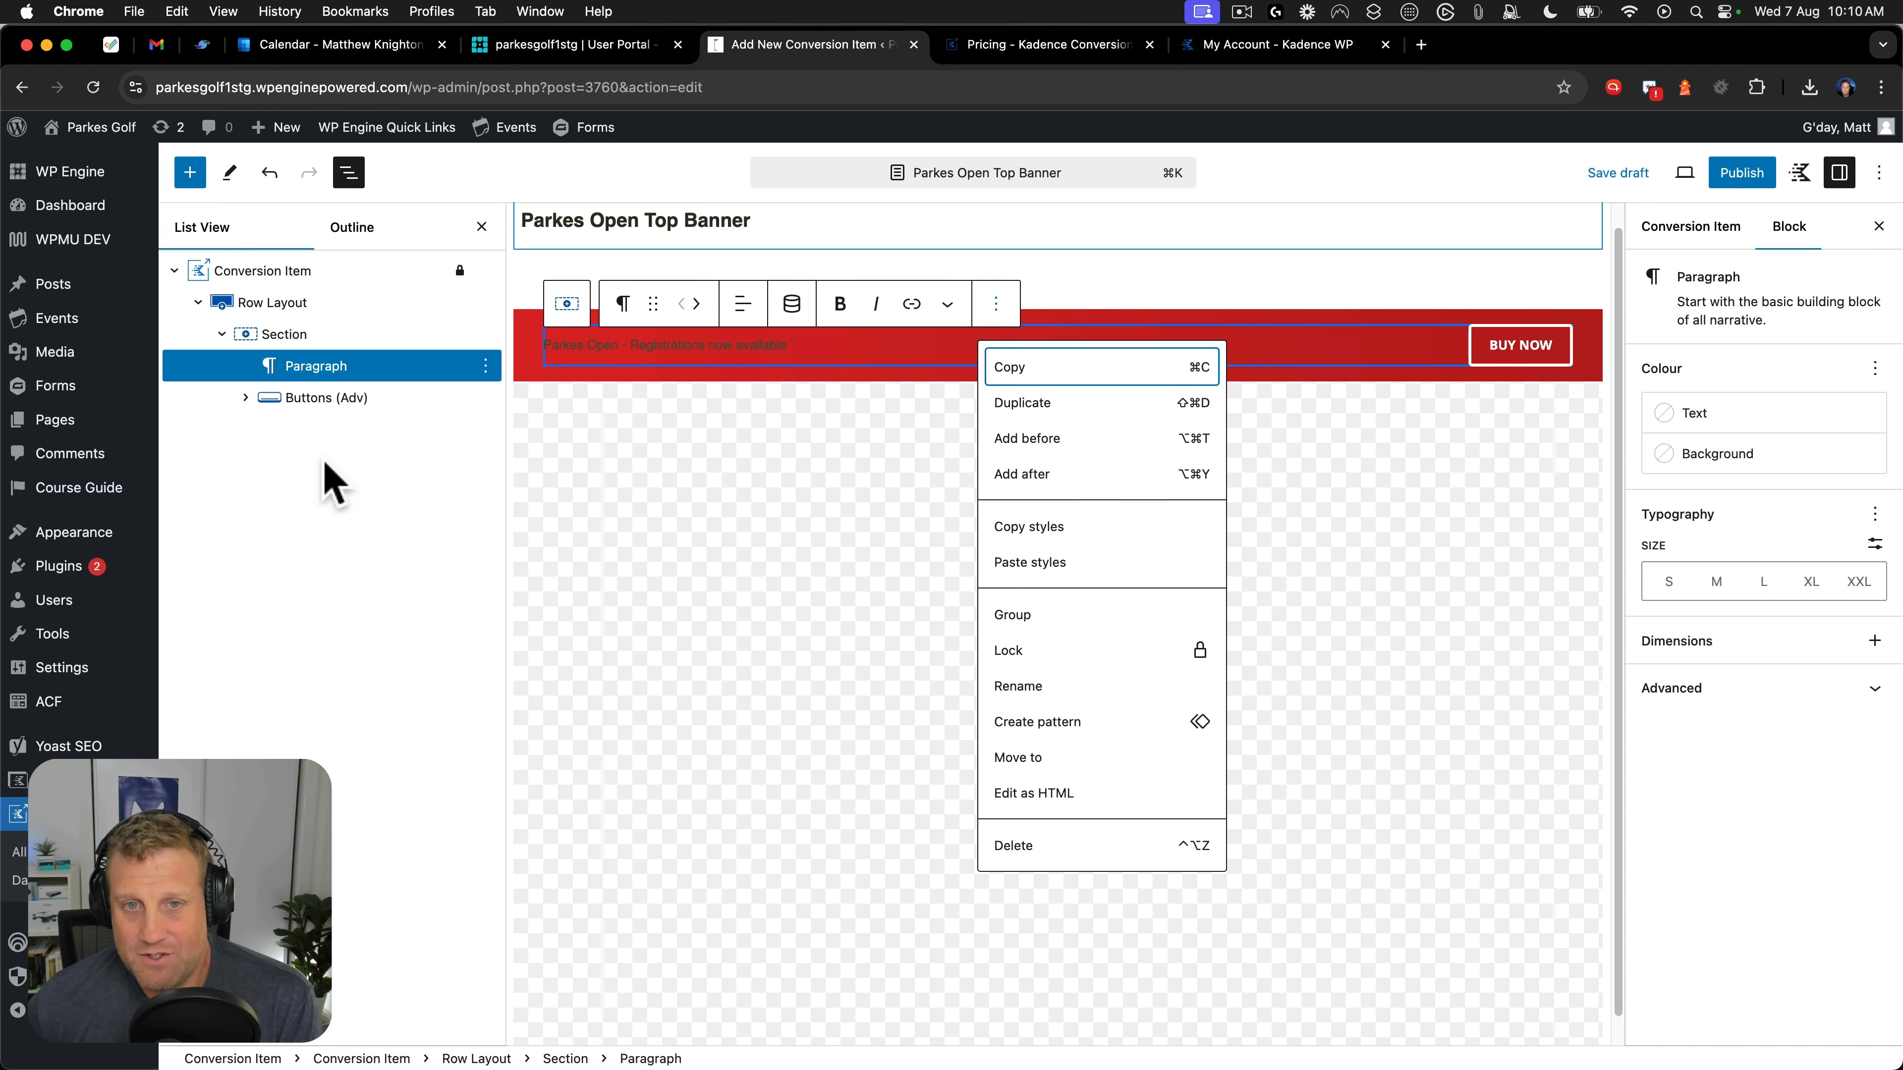
click(324, 461)
click(486, 365)
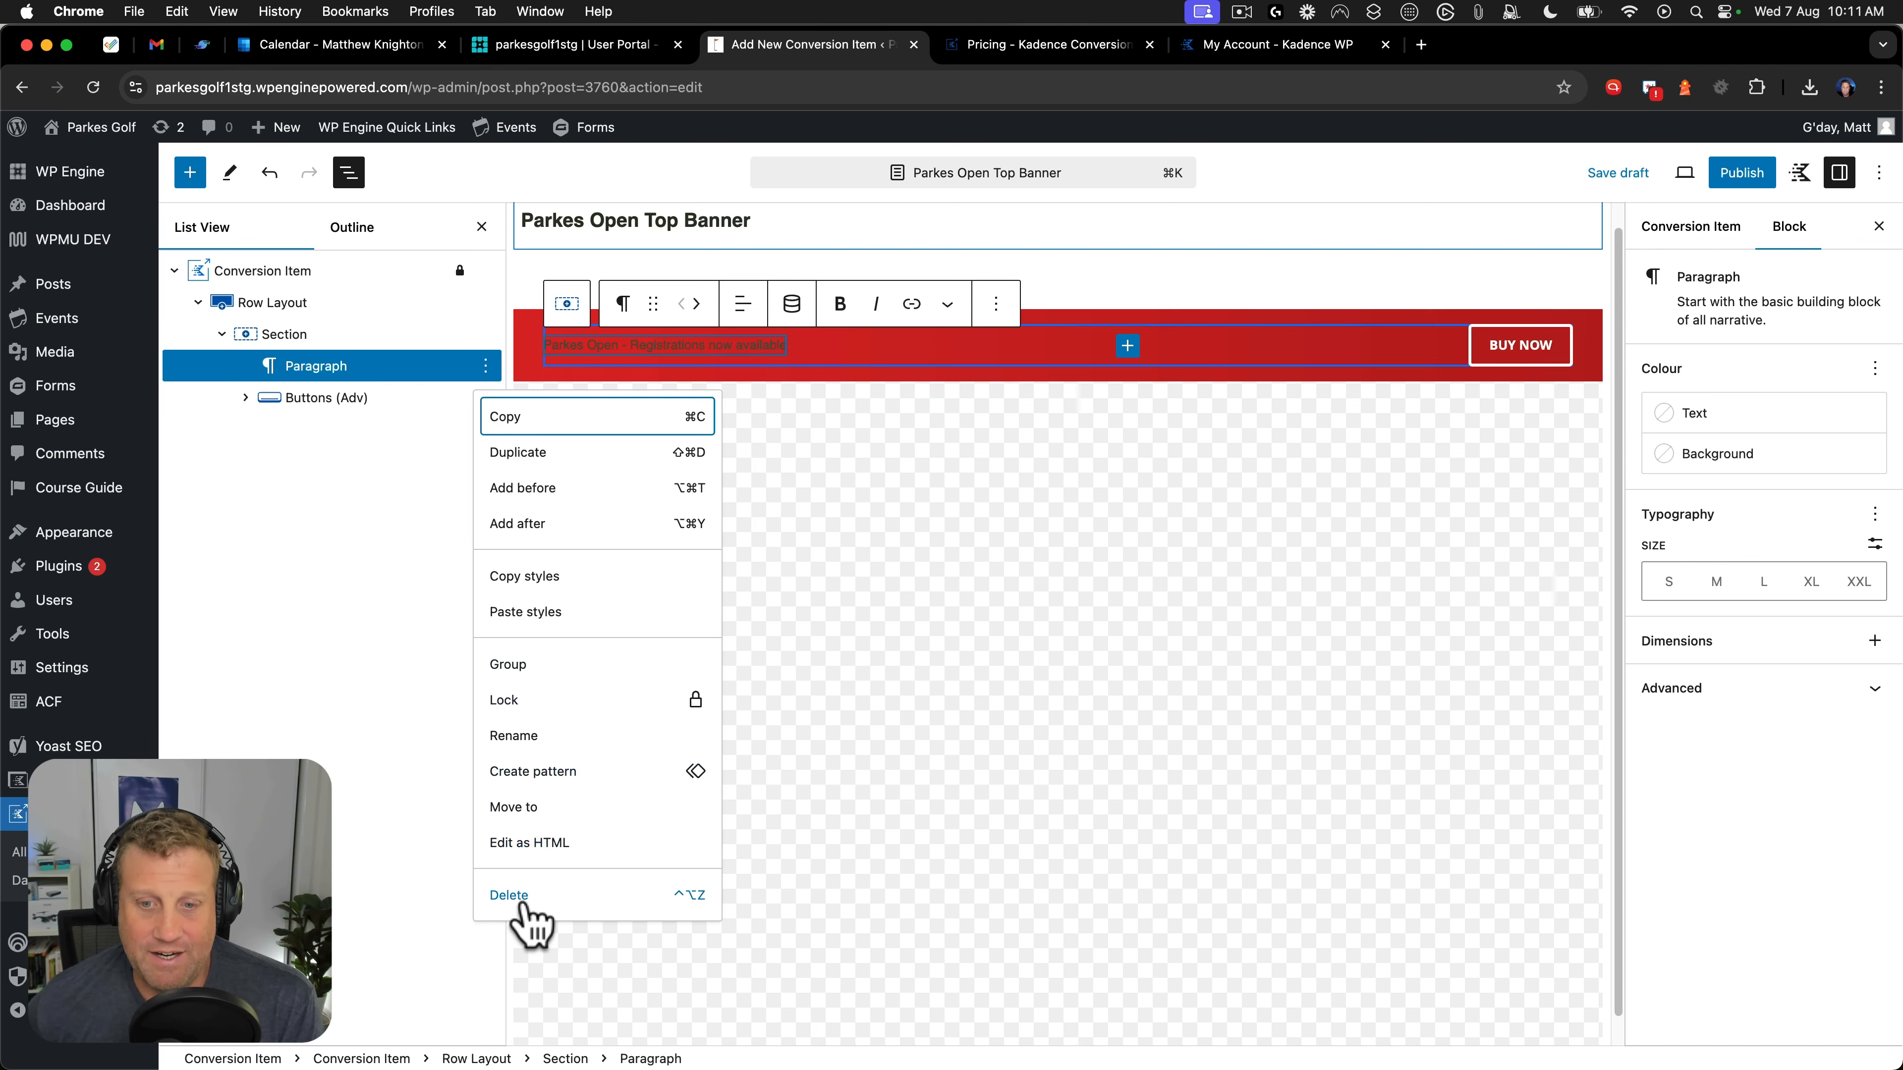
click(524, 895)
Insert a Text (Adv) block before the banner's buttons with the text "Parkes Open - Register Now".
click(486, 365)
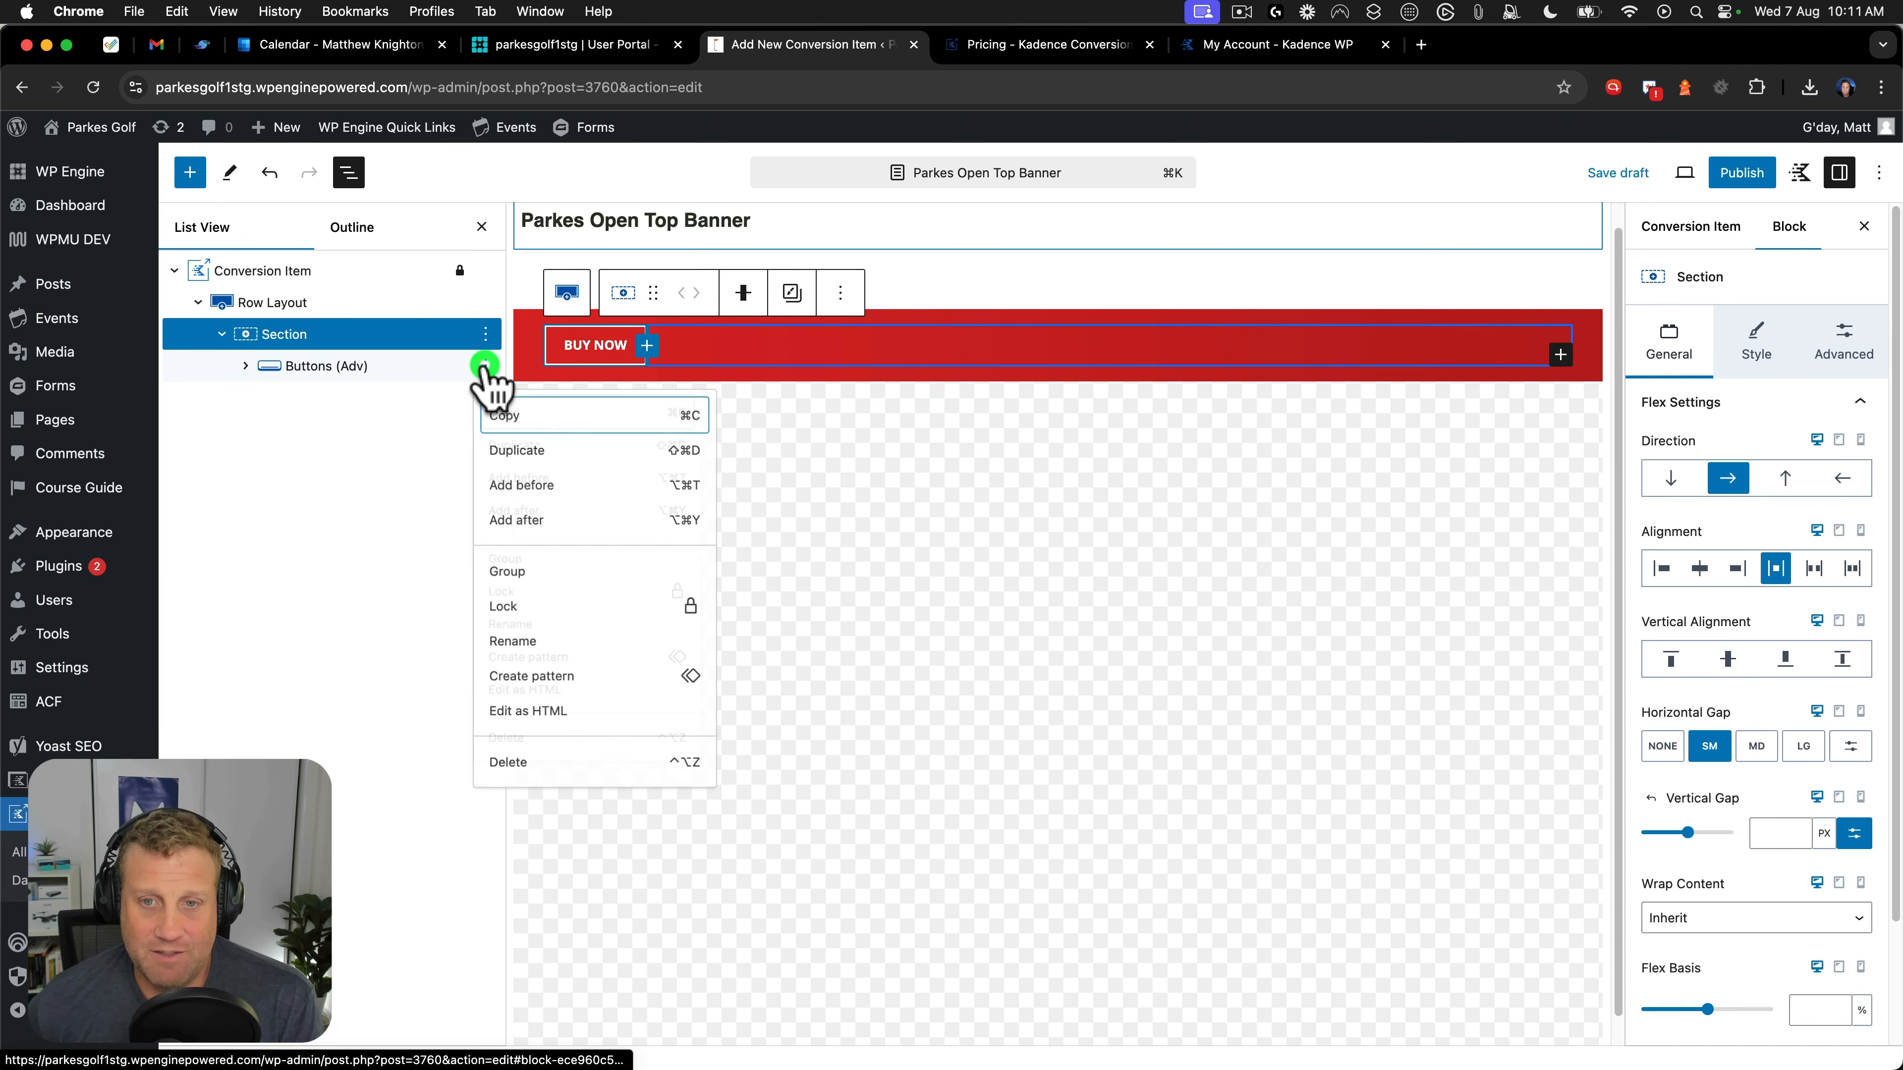
click(521, 488)
click(584, 343)
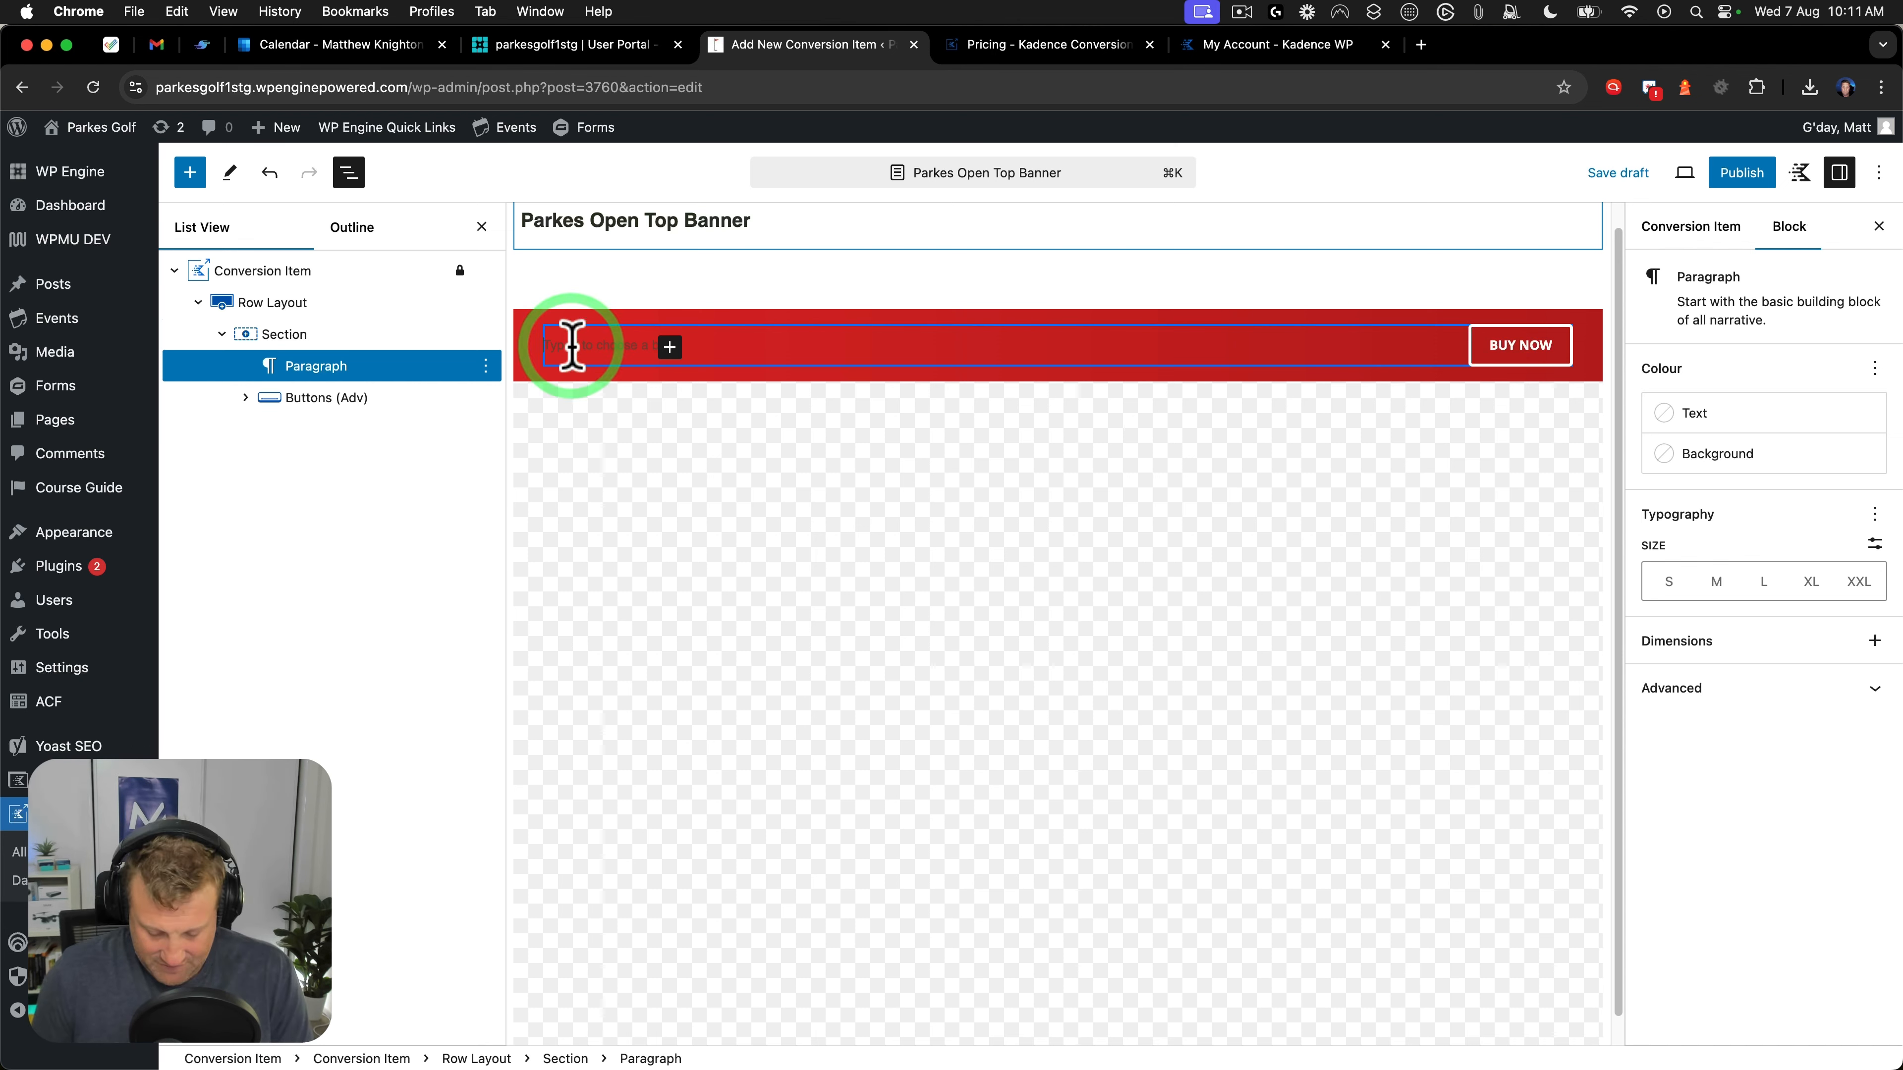
text(/)
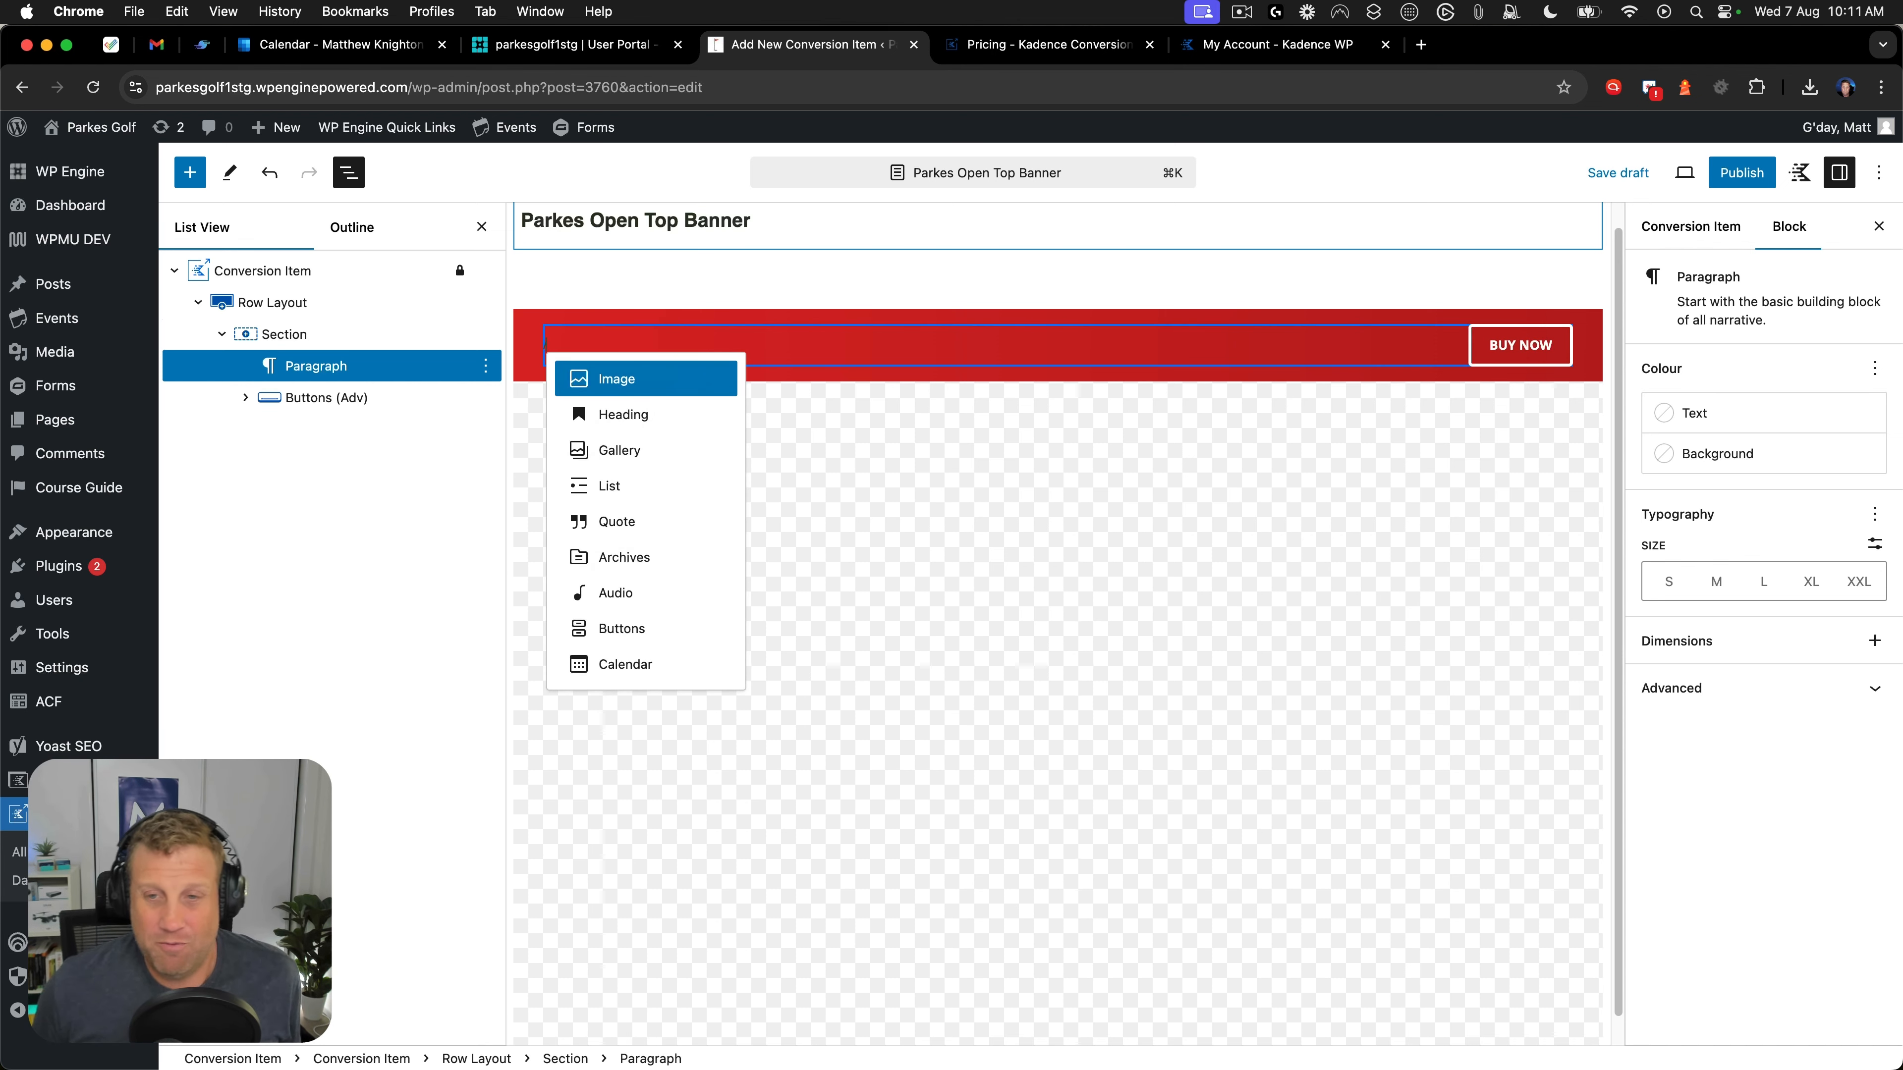
text(head)
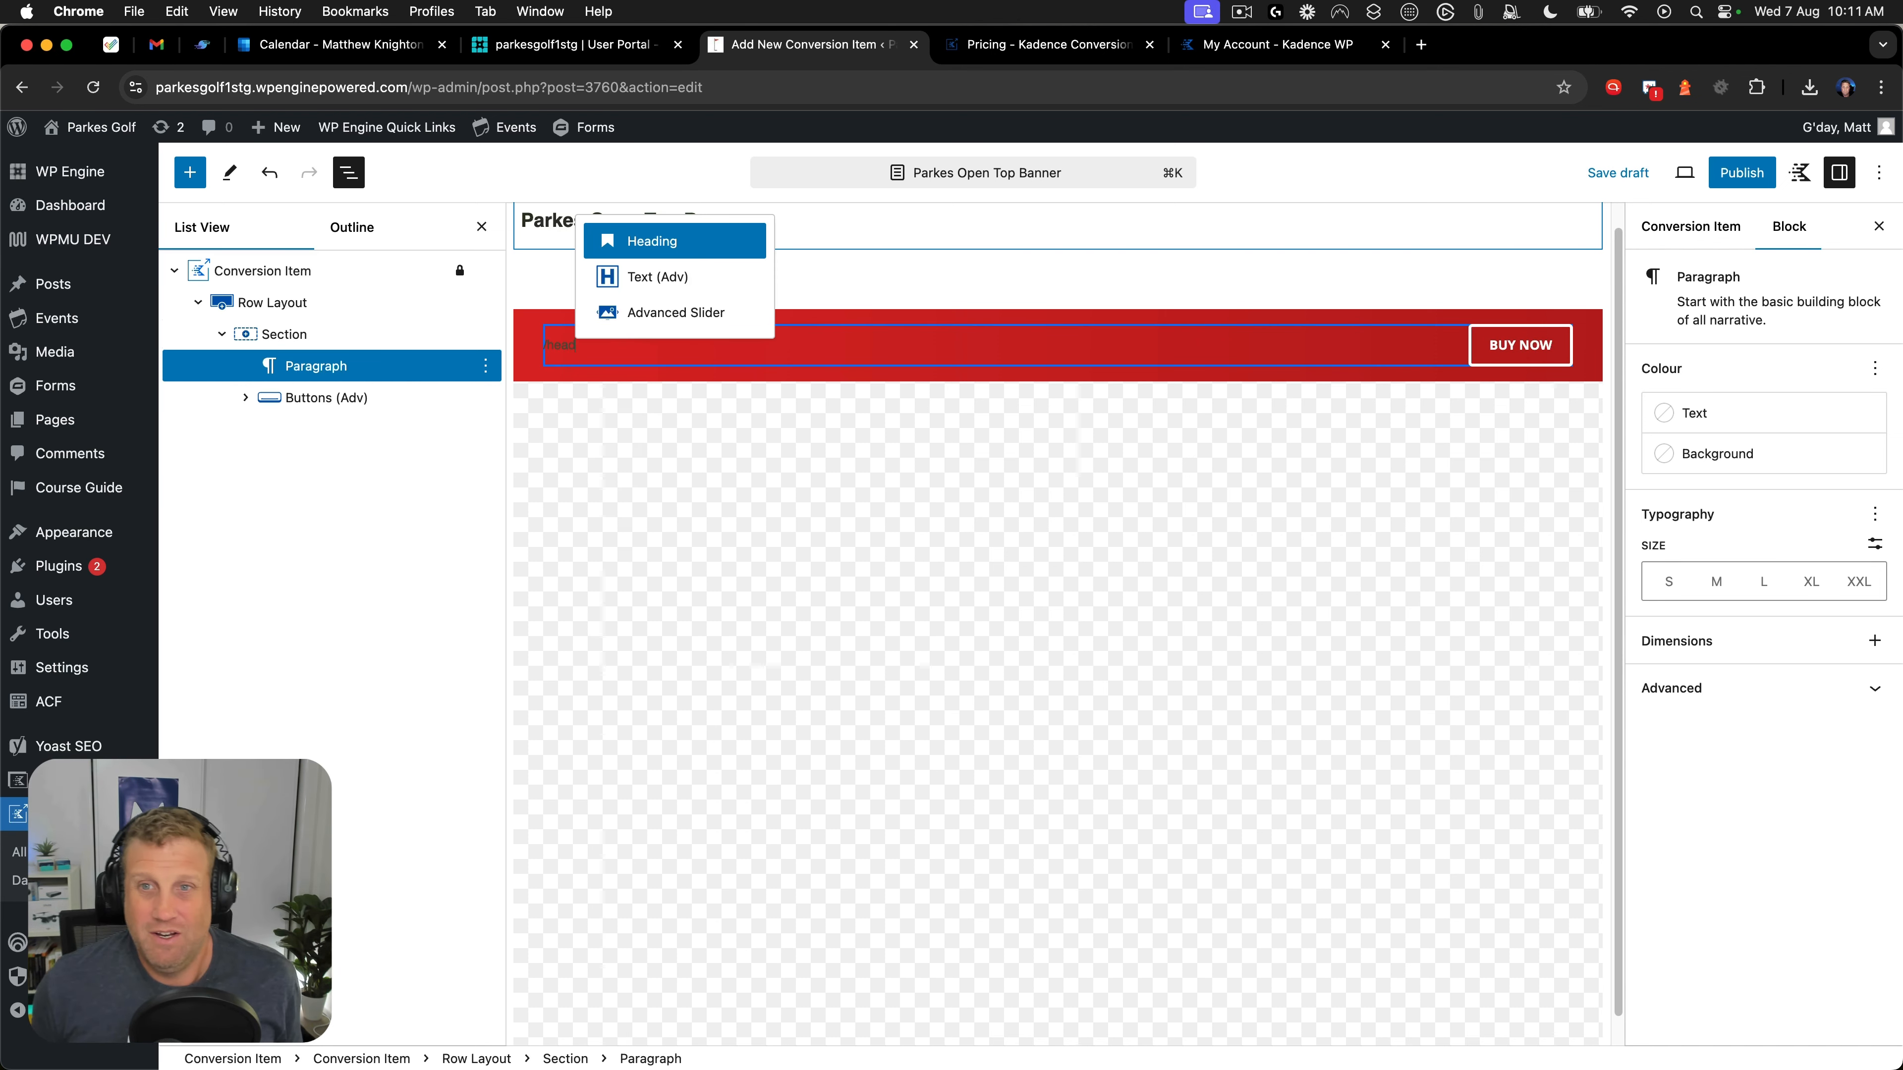
click(657, 278)
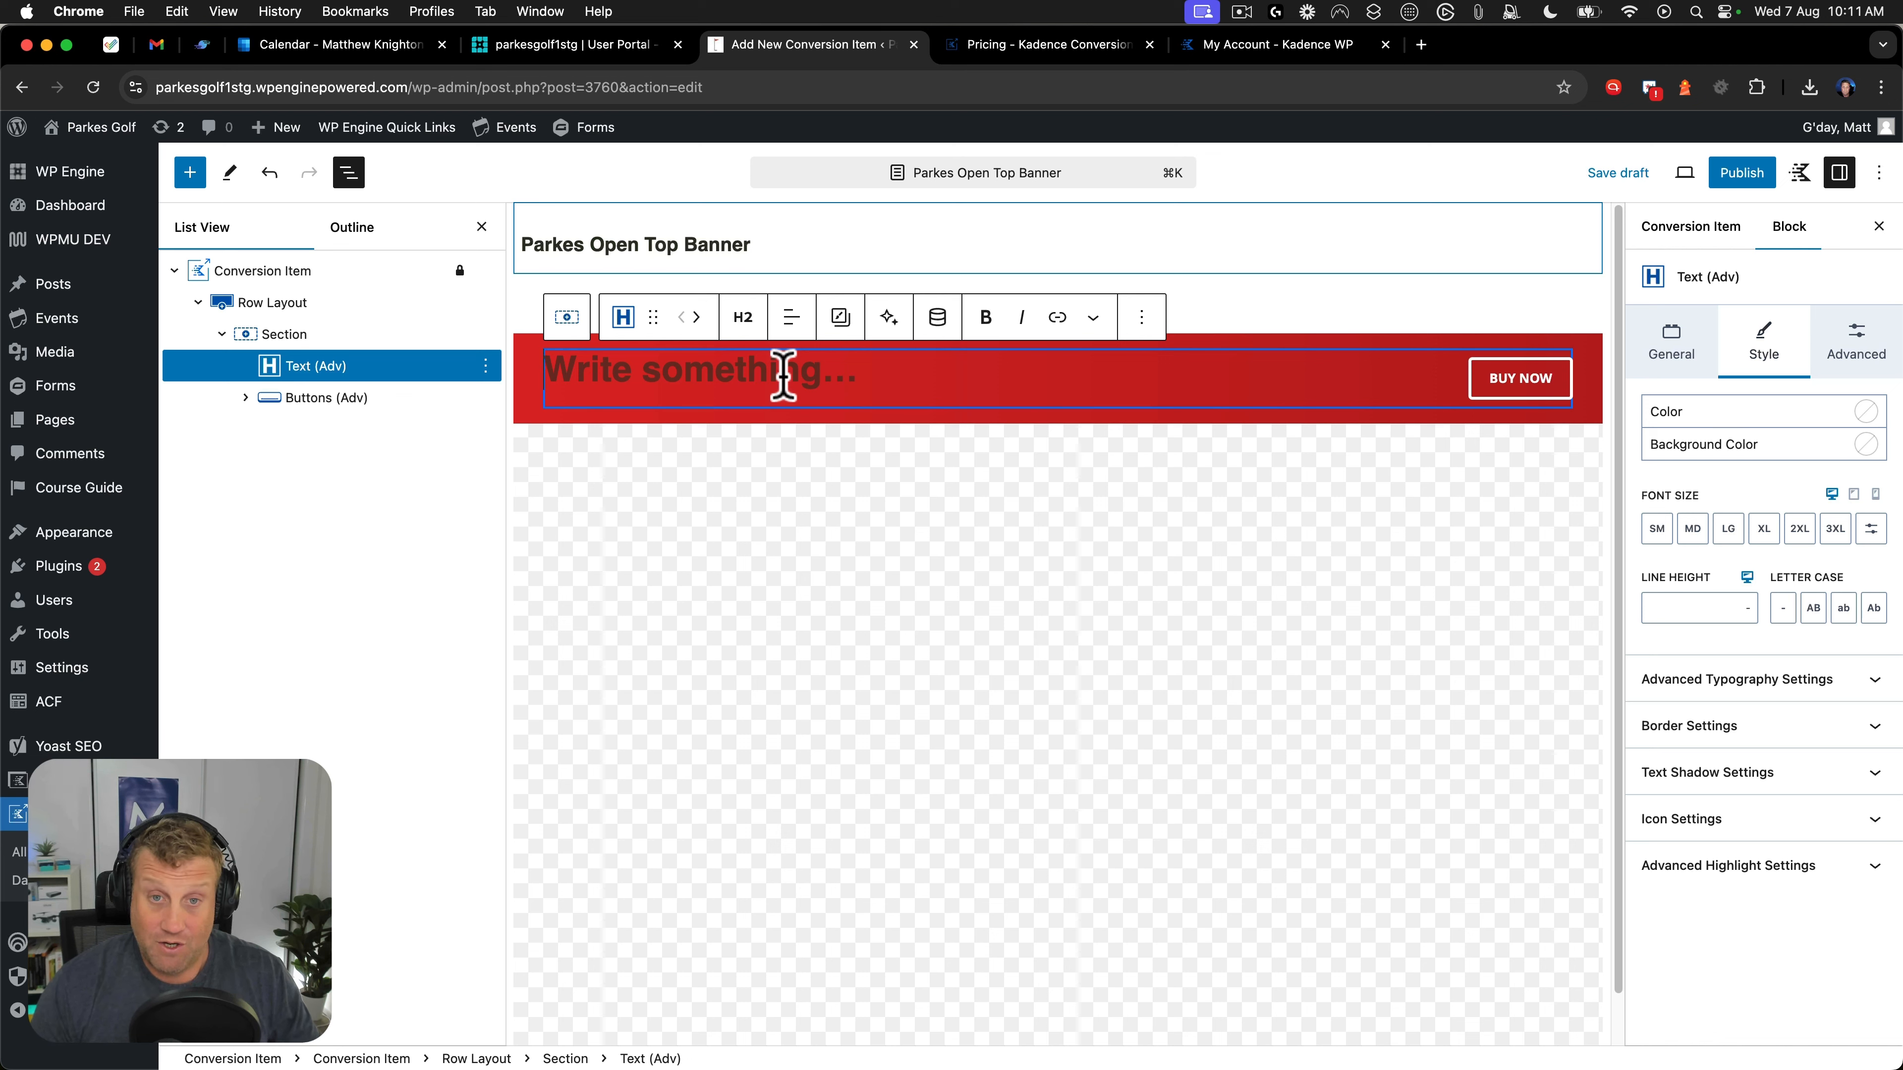
text(Parkes Open - Register Now)
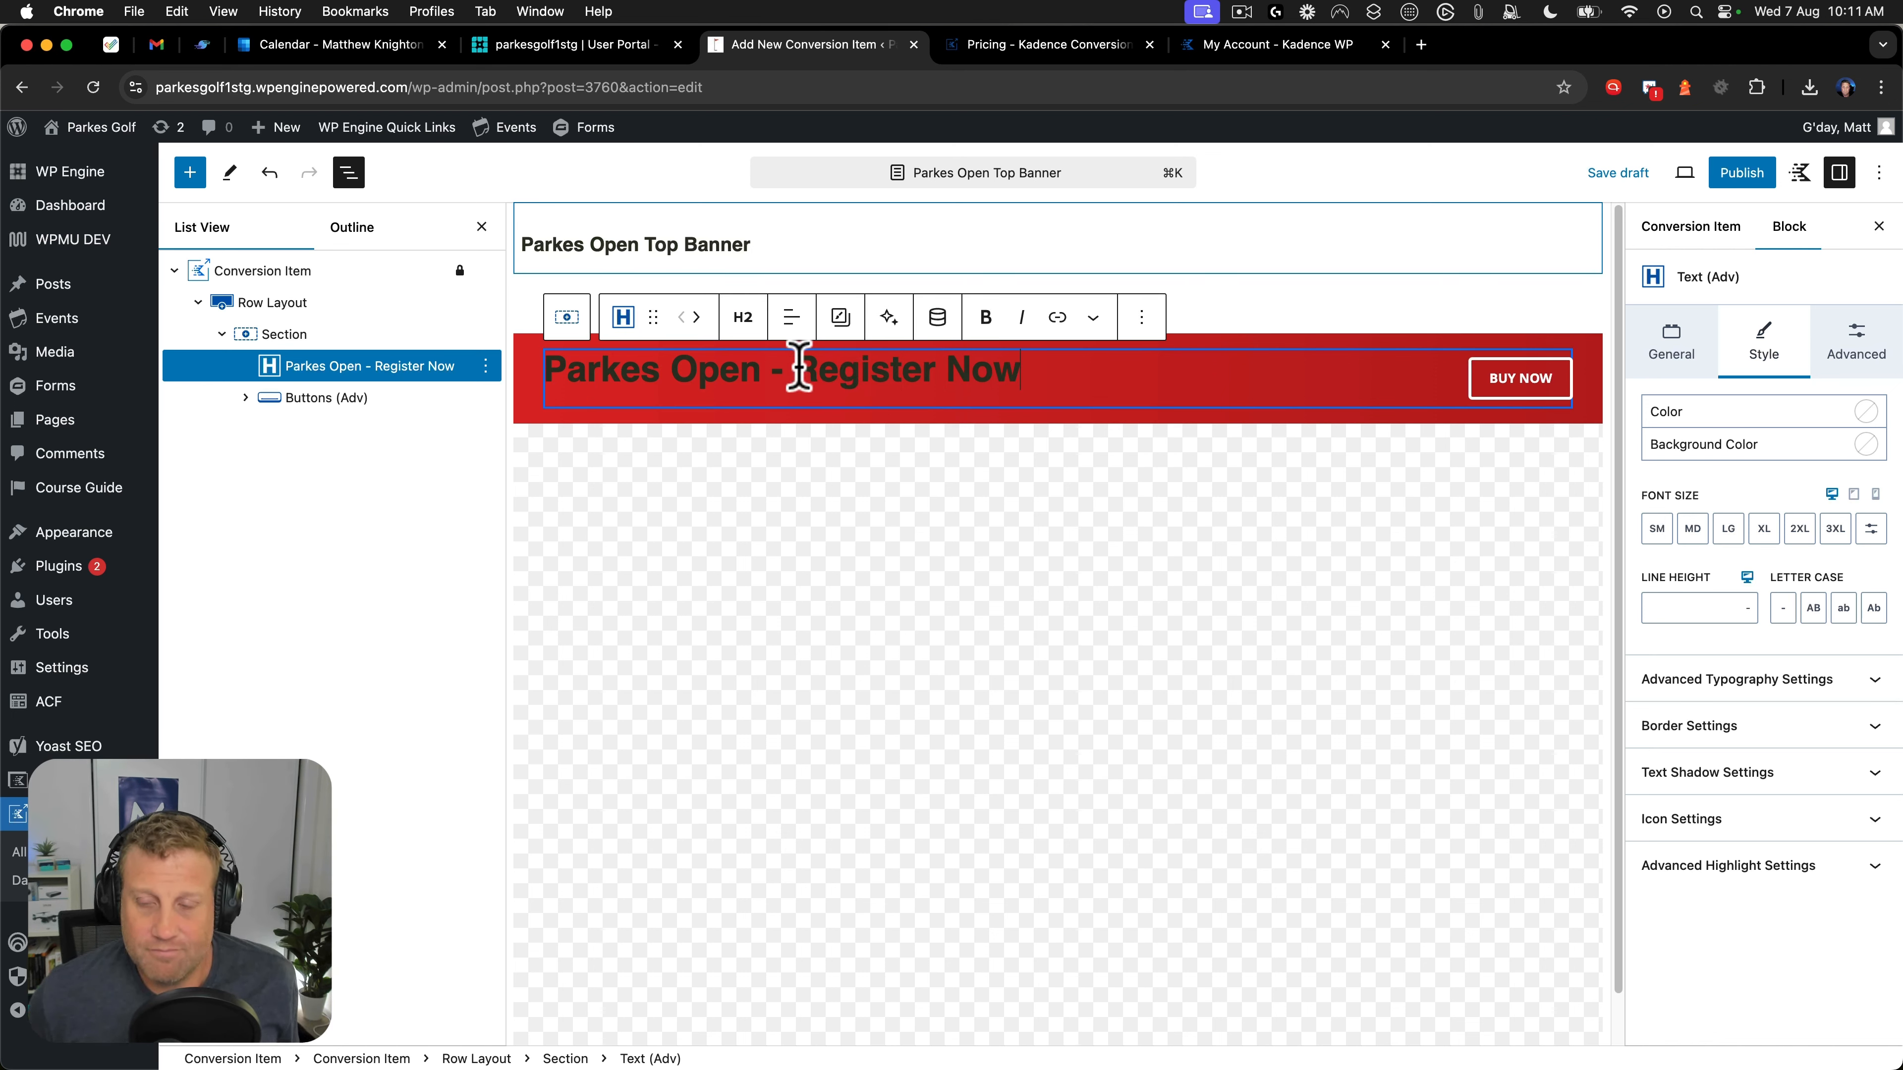
Set the color of the banner's heading text to white (FFFFFF).
drag(1021, 368, 525, 369)
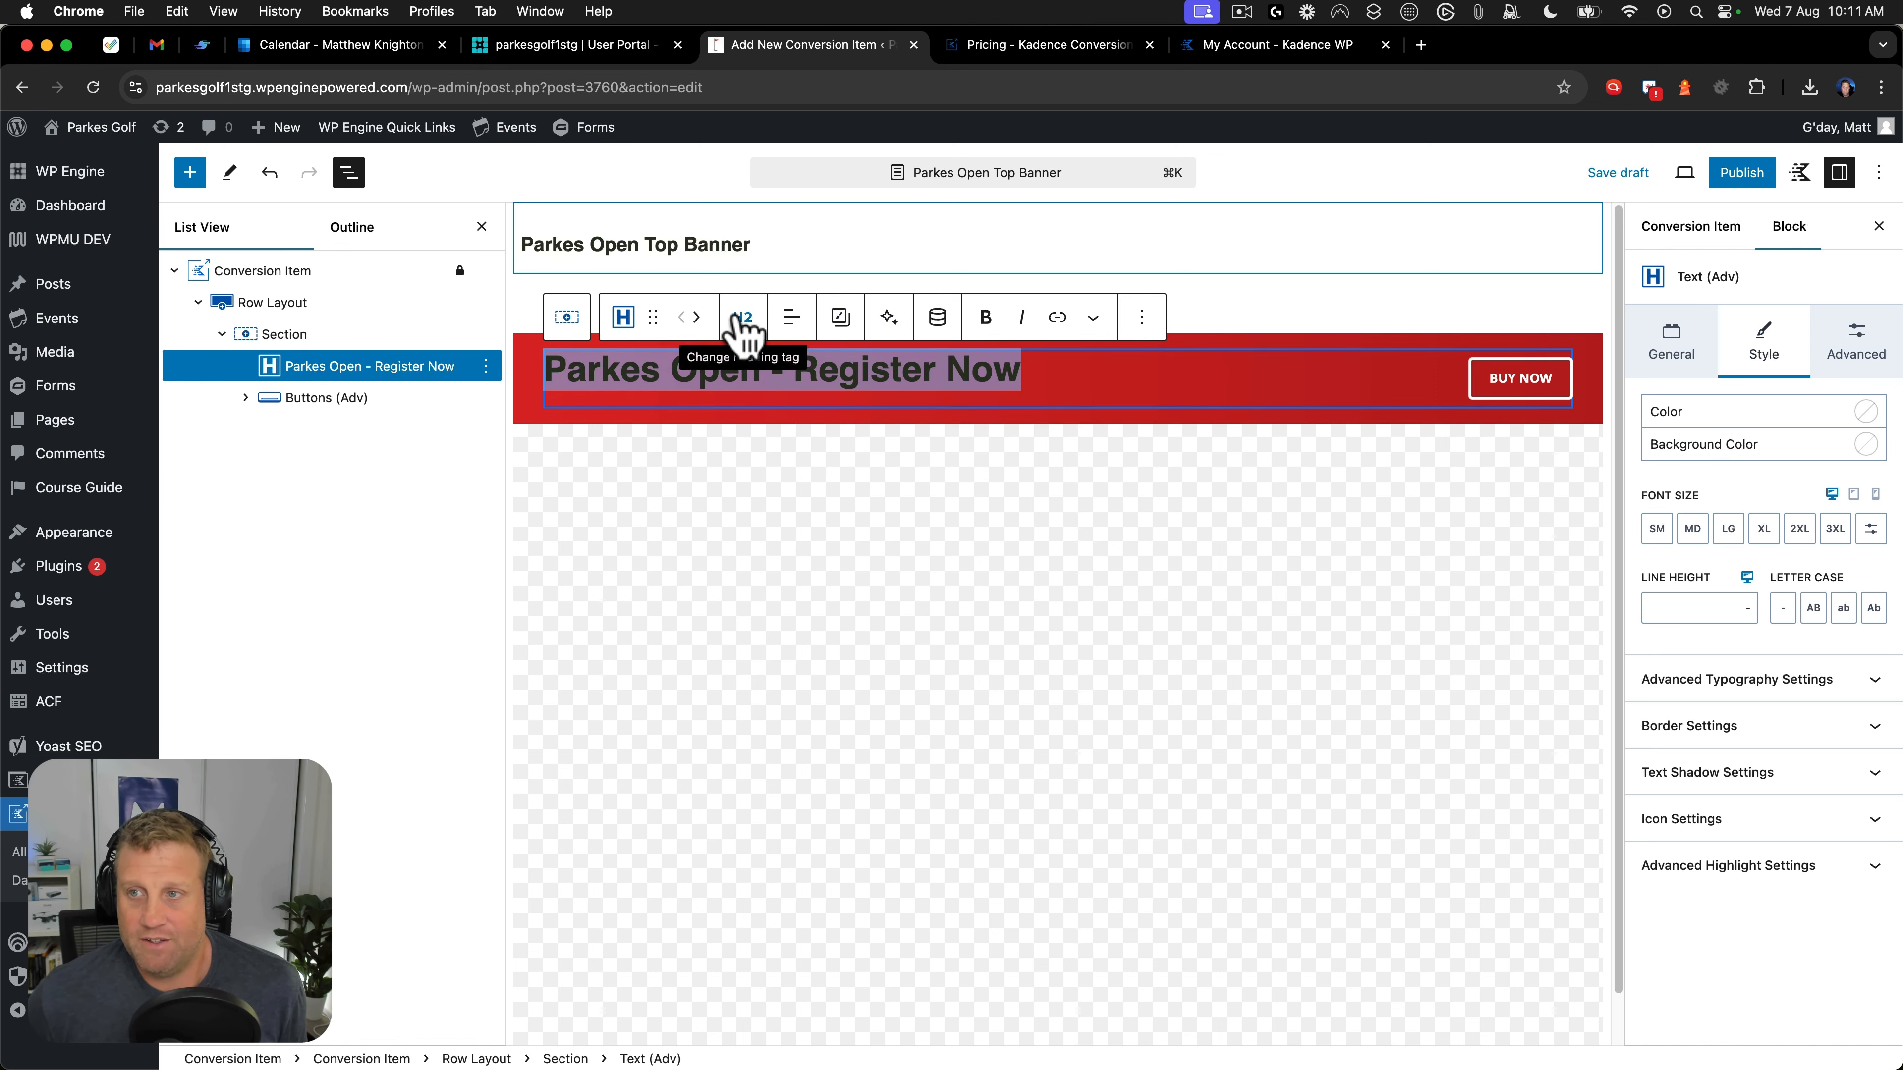
click(1866, 412)
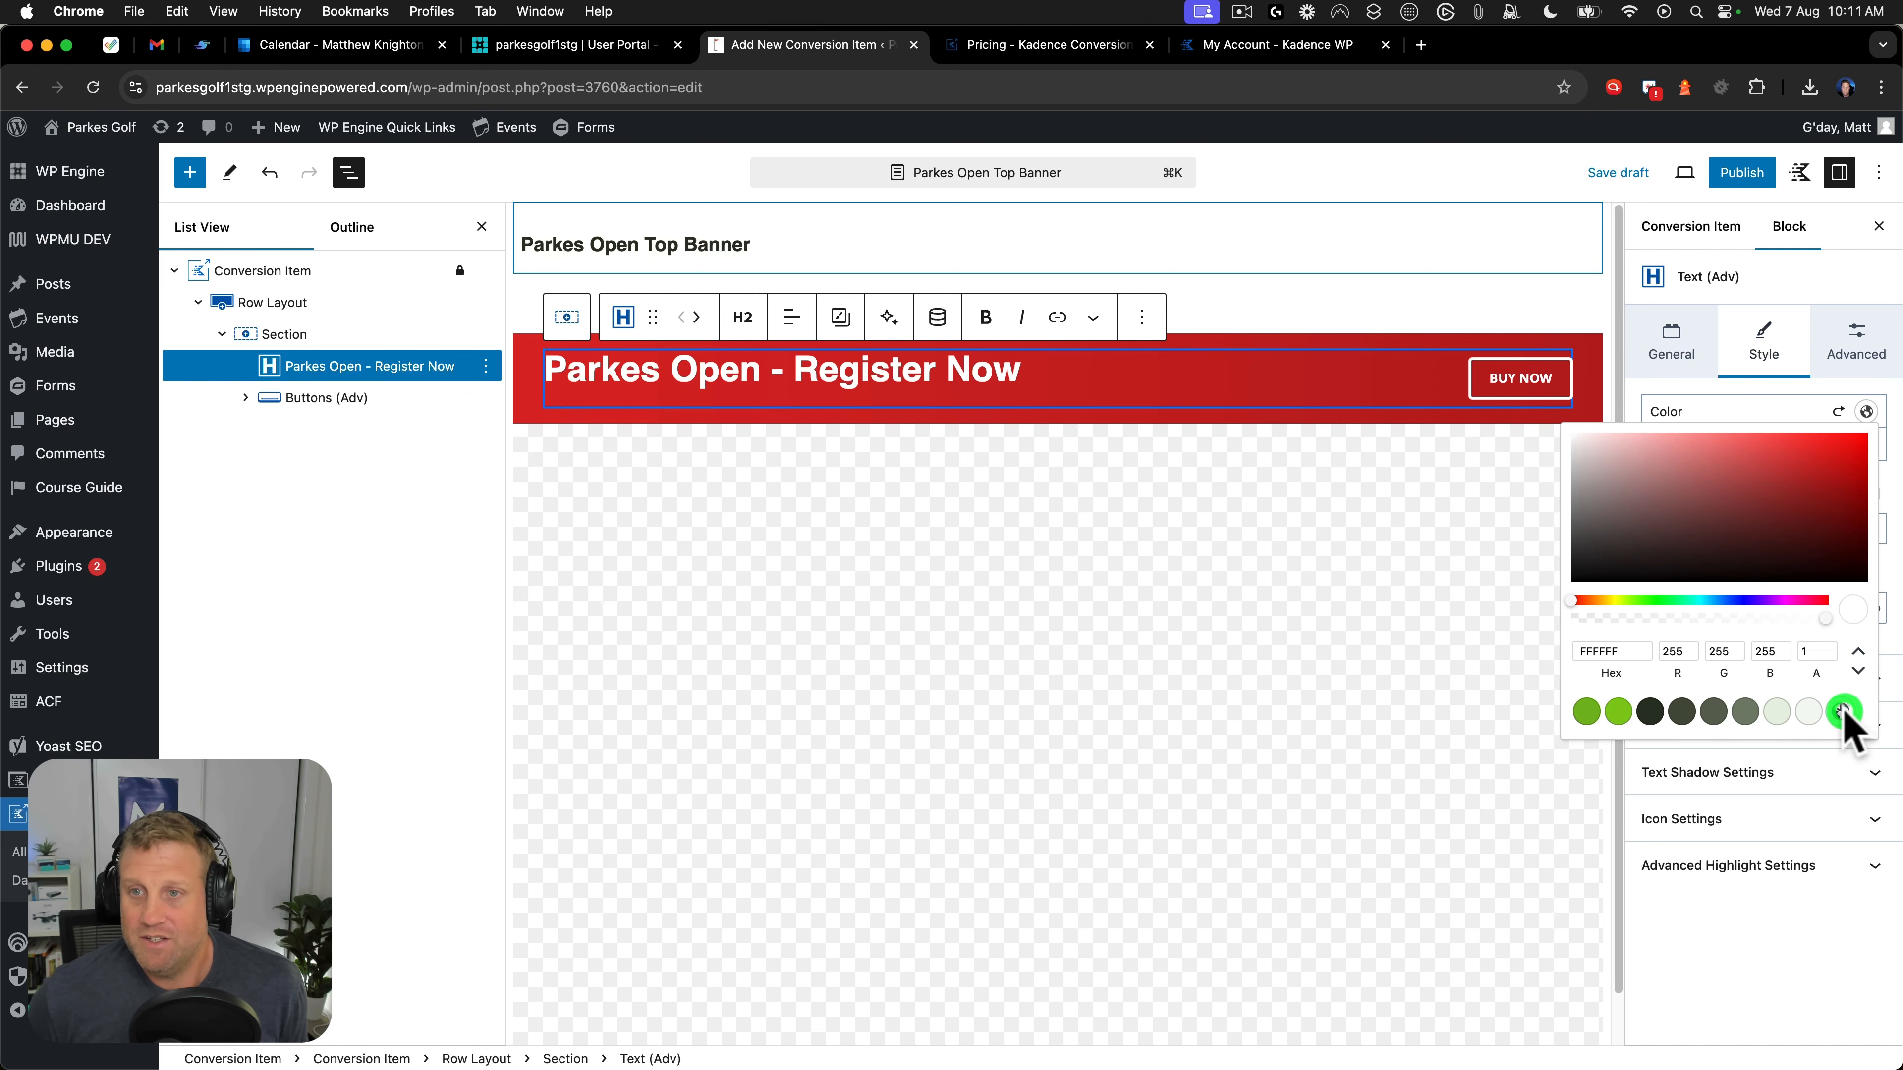
click(1355, 414)
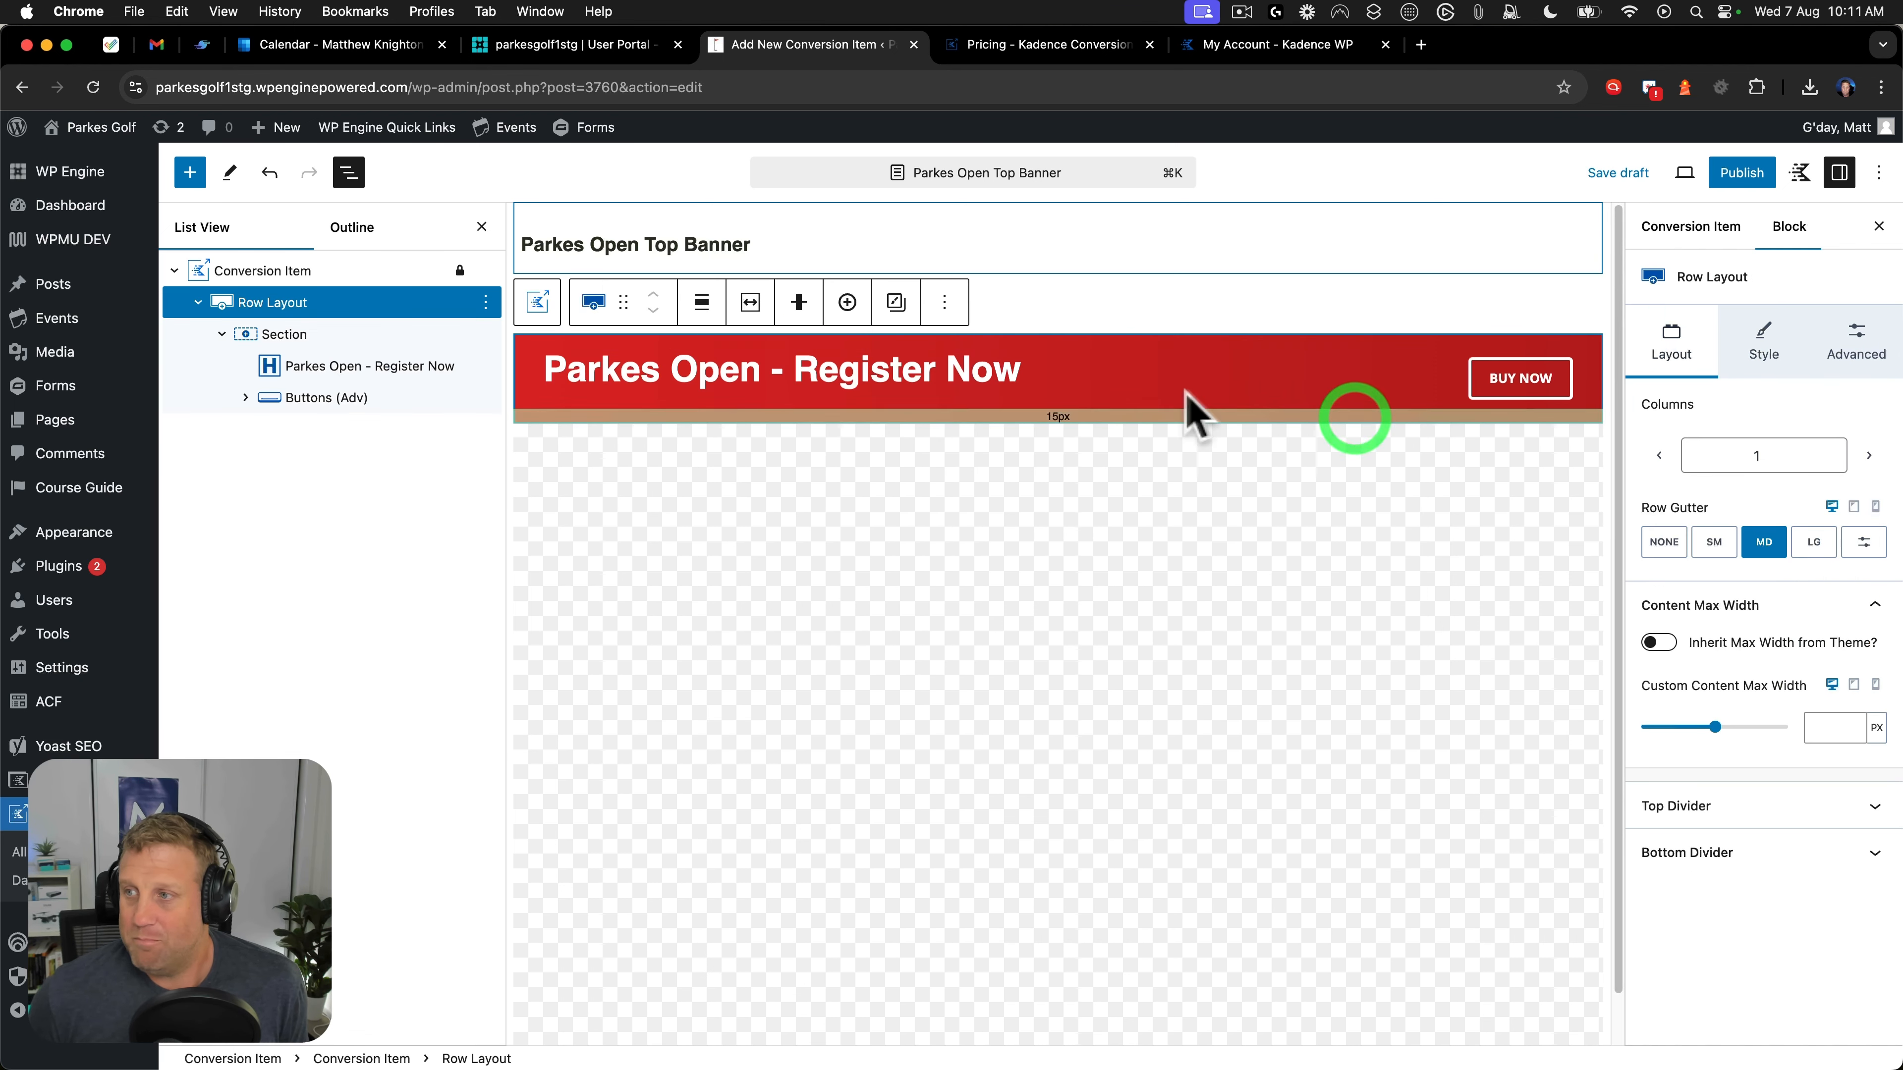
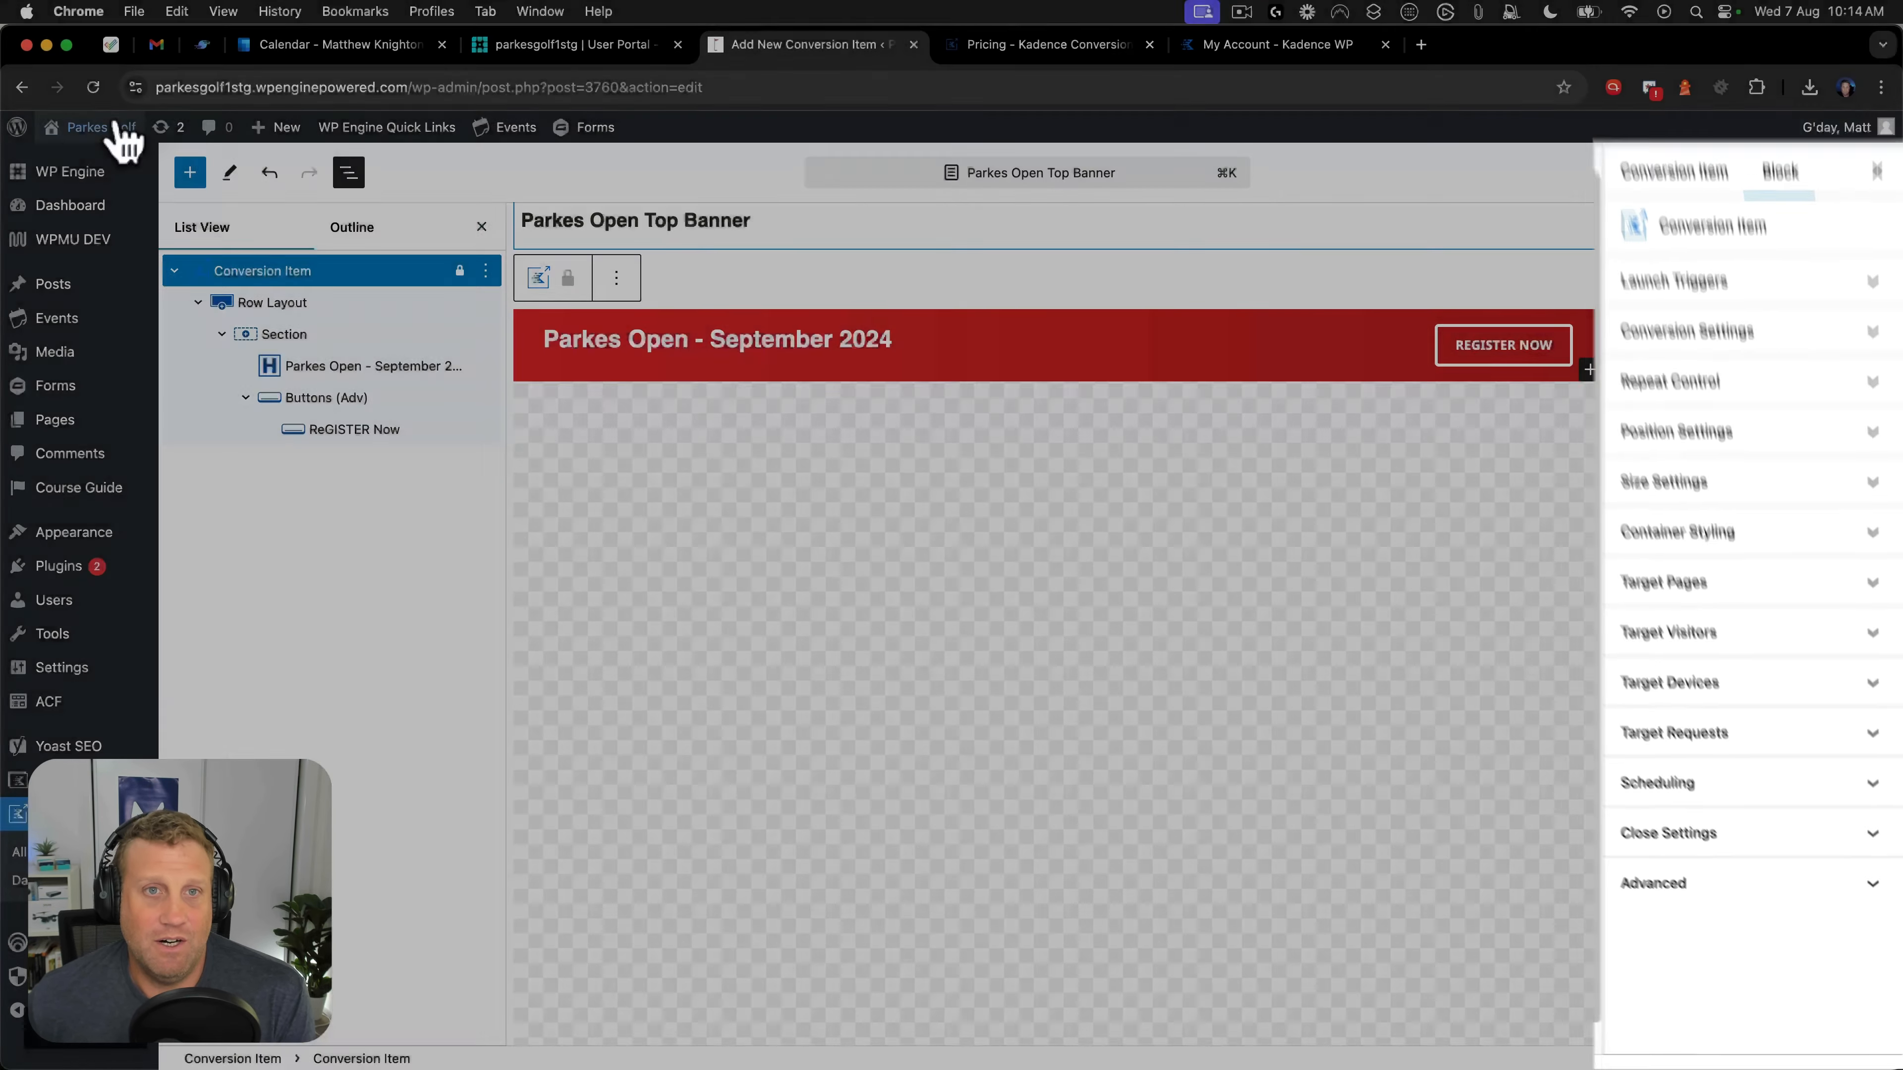
Open the staging site's home page, parkesgolf1stg.wpenginepowered.com, in the tab showing the live site and test the banner's Register Now button.
mouse_move(105, 154)
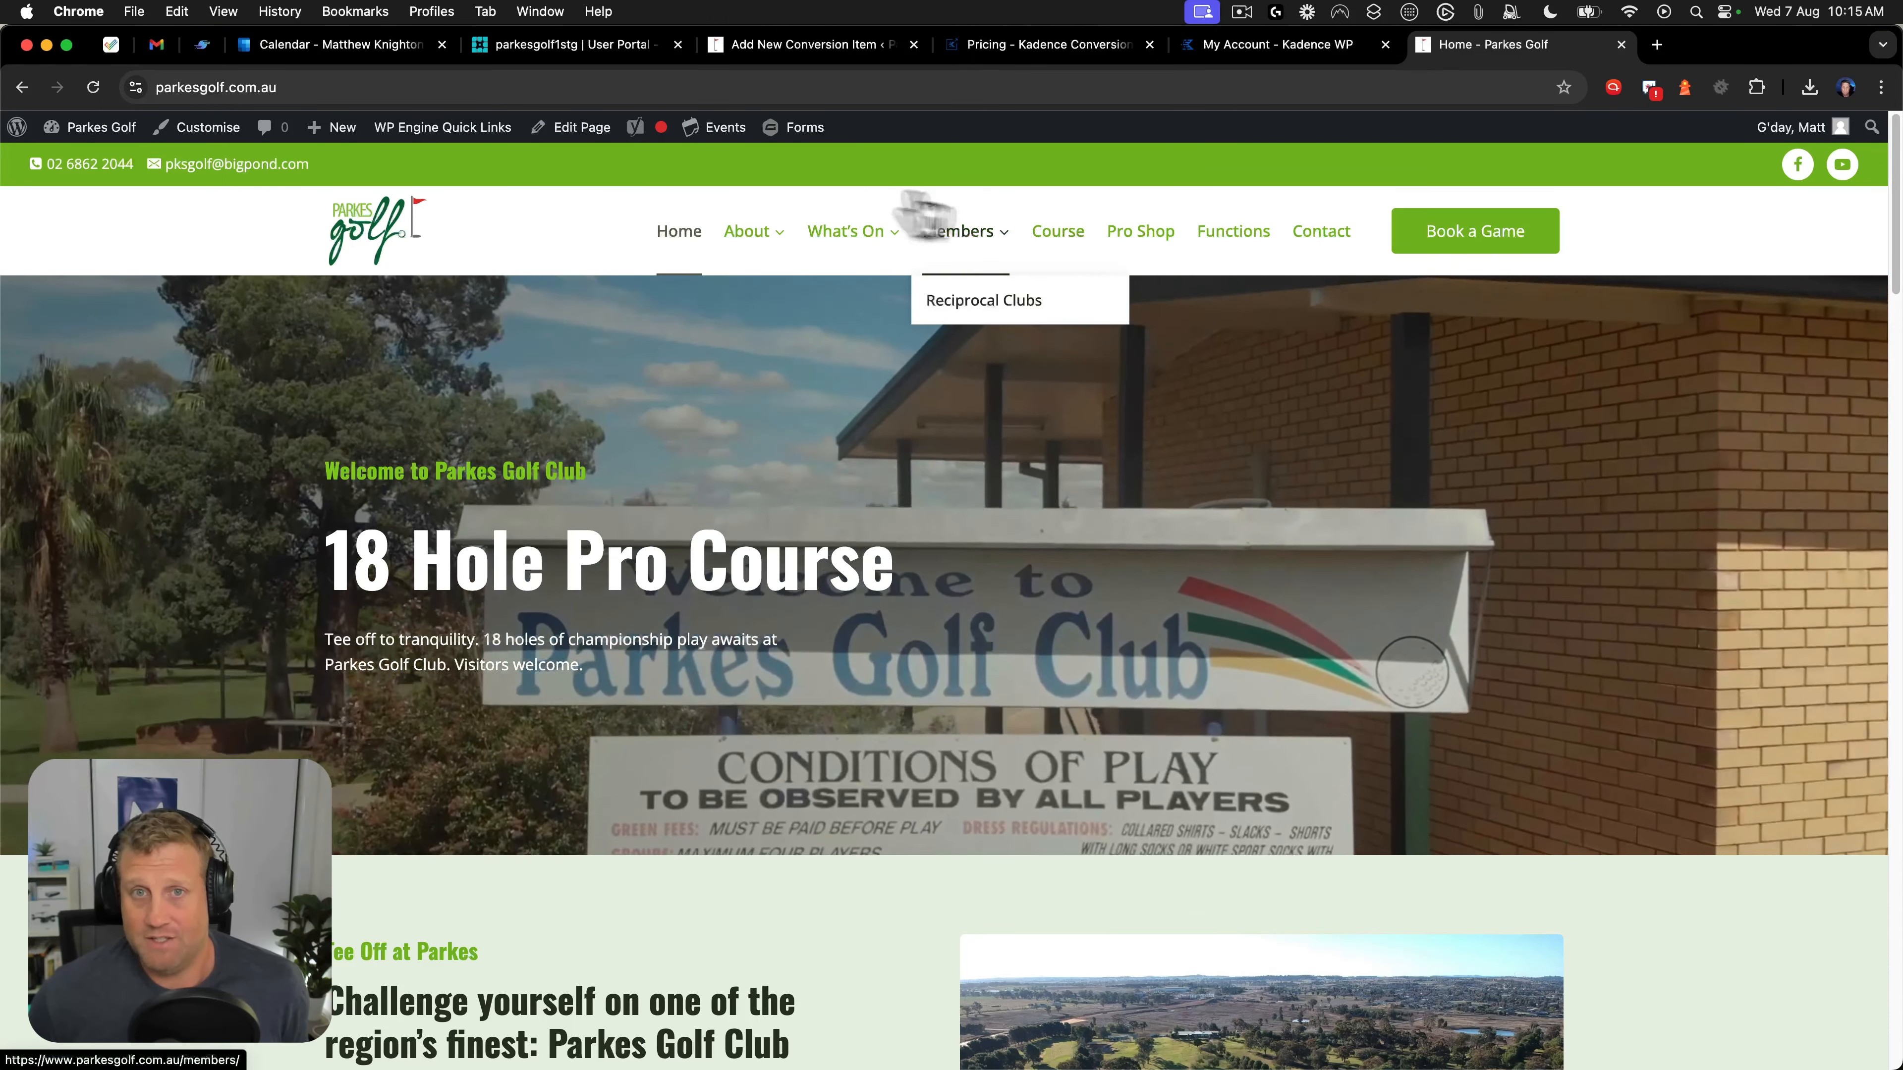
mouse_move(1837, 129)
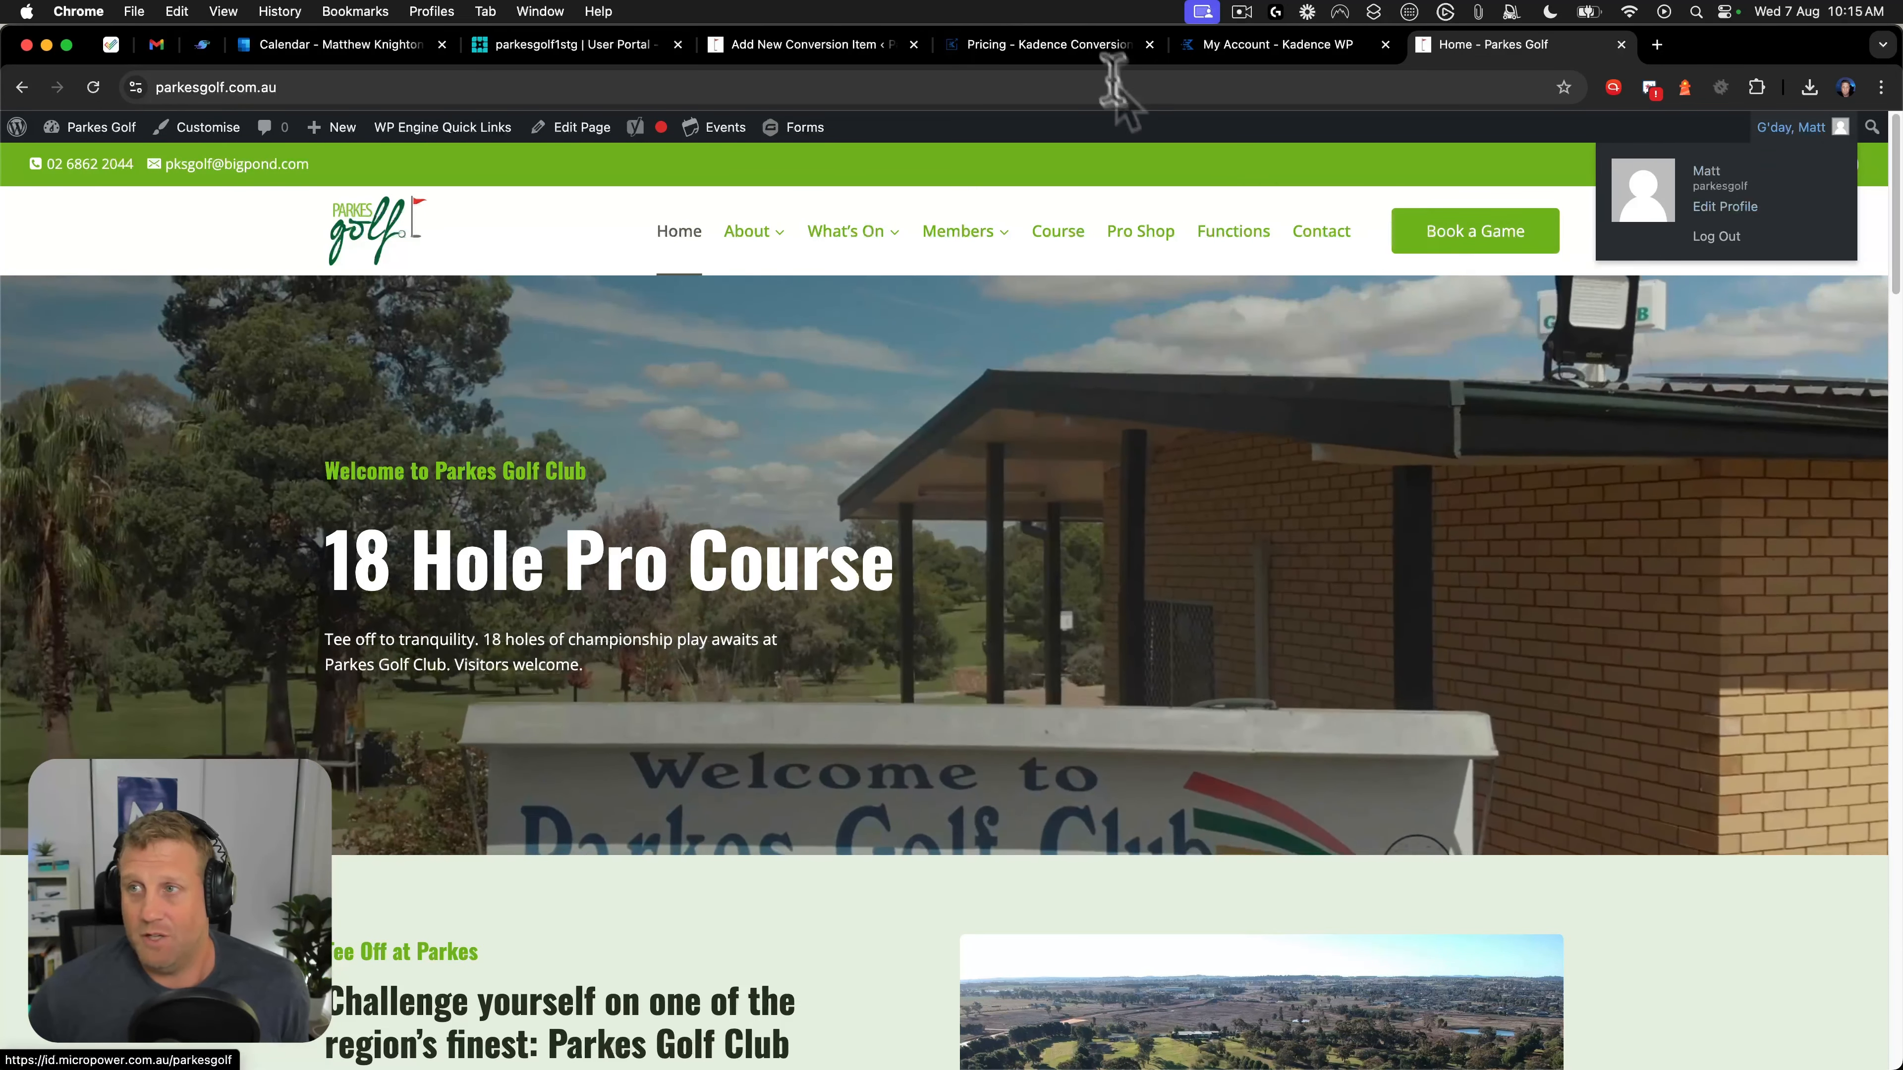
click(817, 45)
drag(408, 87, 84, 77)
key(super+c)
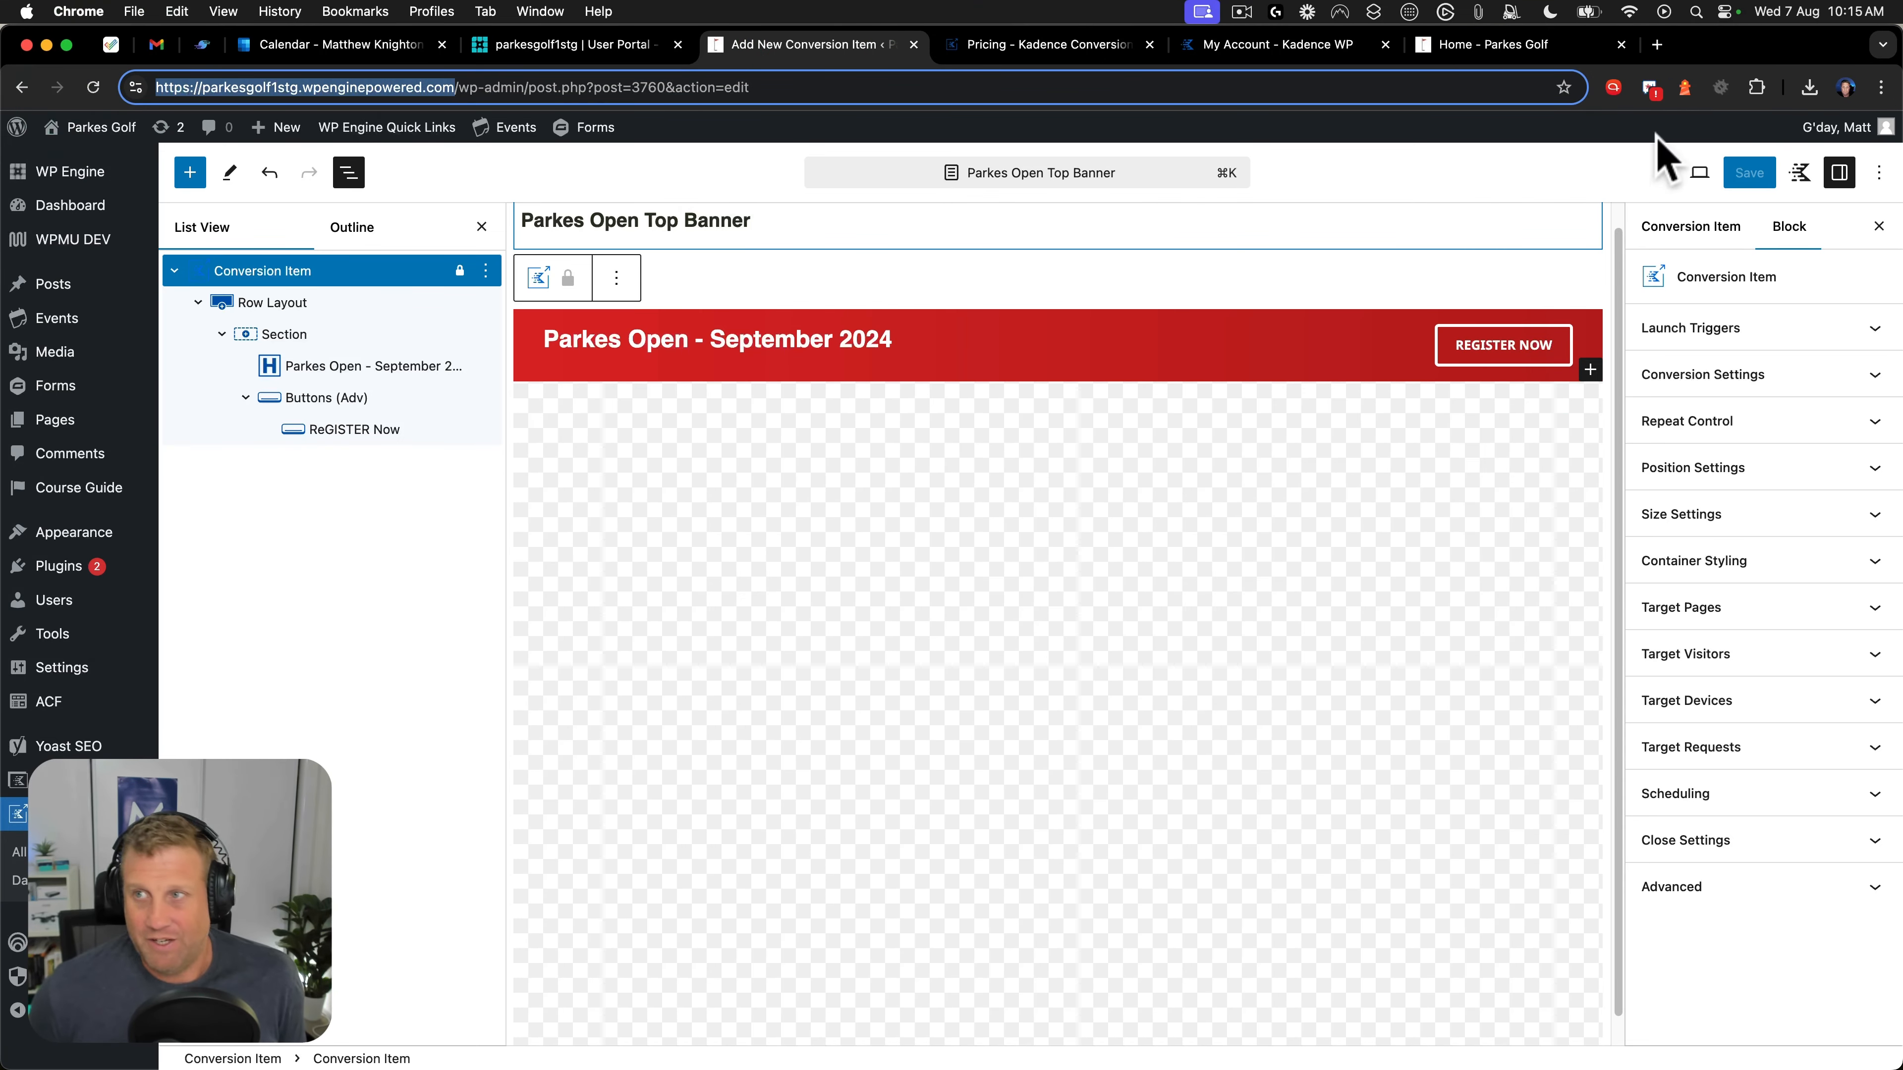
click(1487, 45)
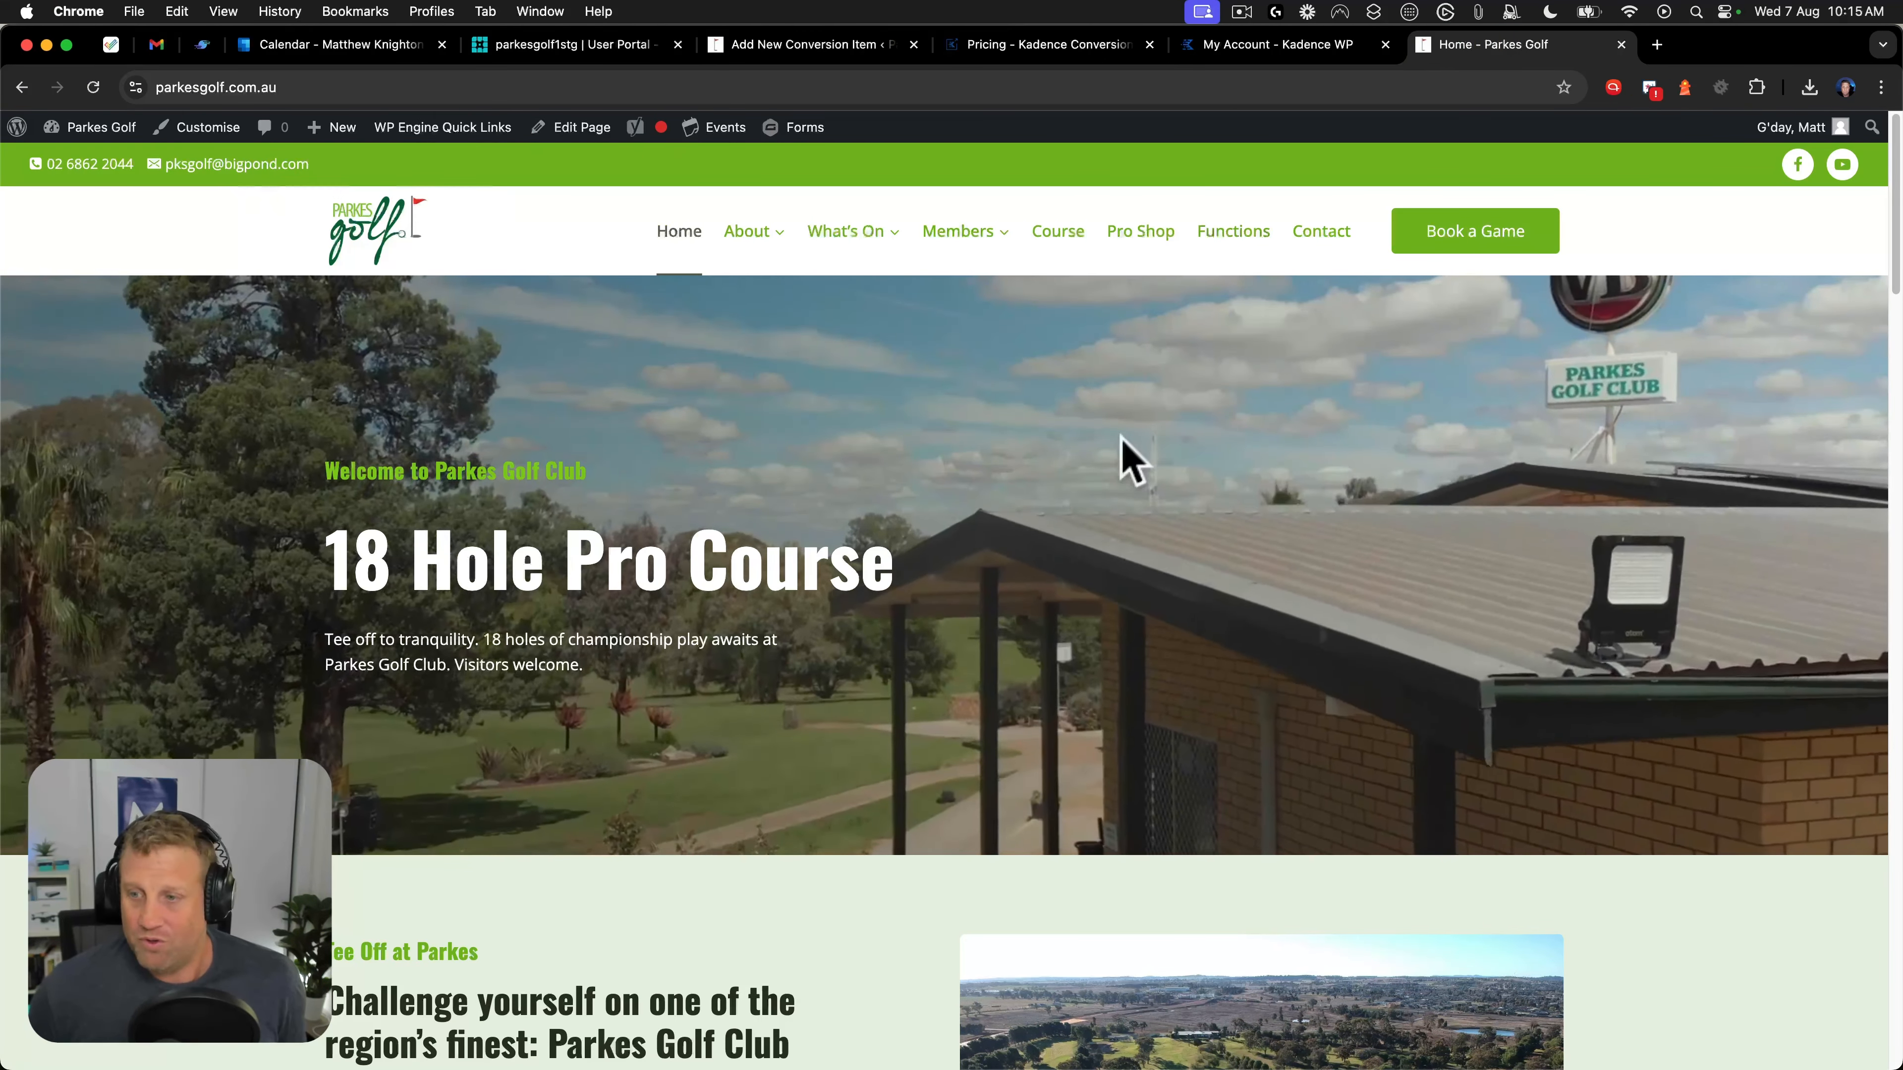
click(458, 87)
key(super+v)
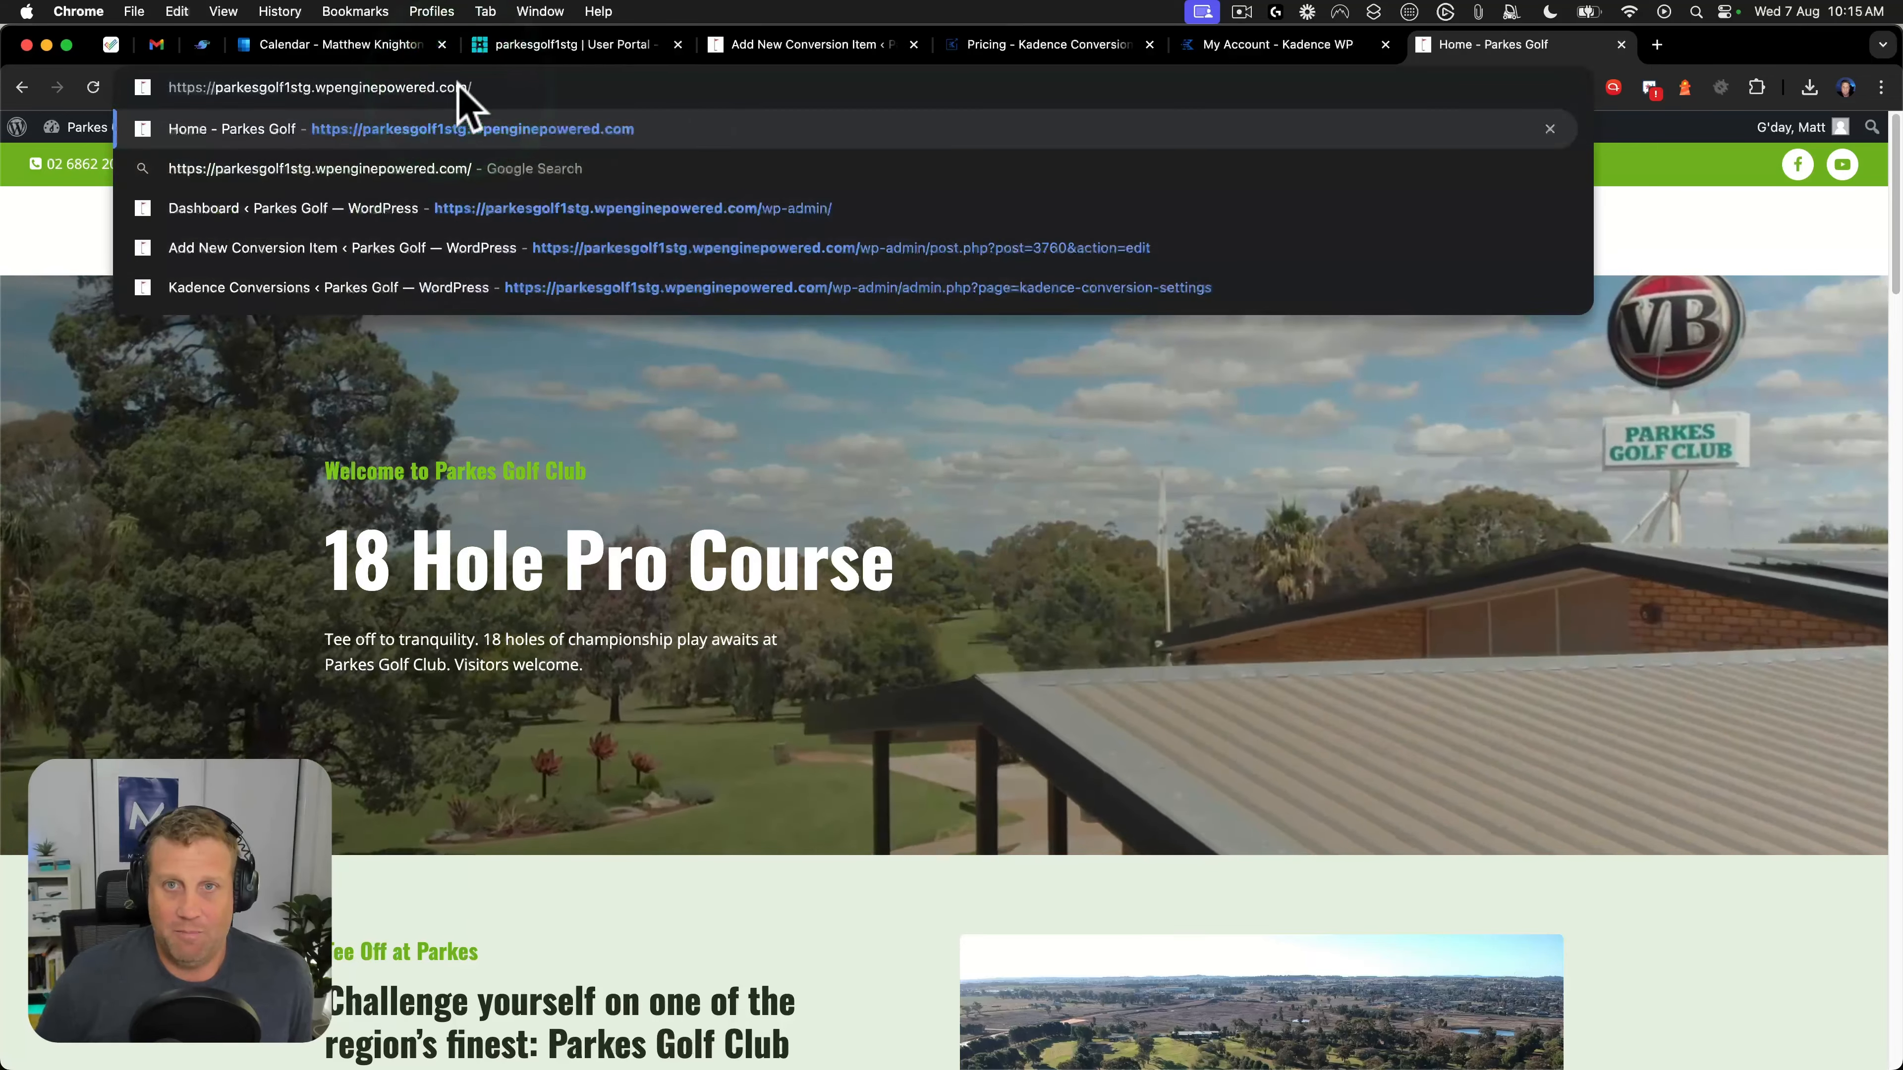
key(Return)
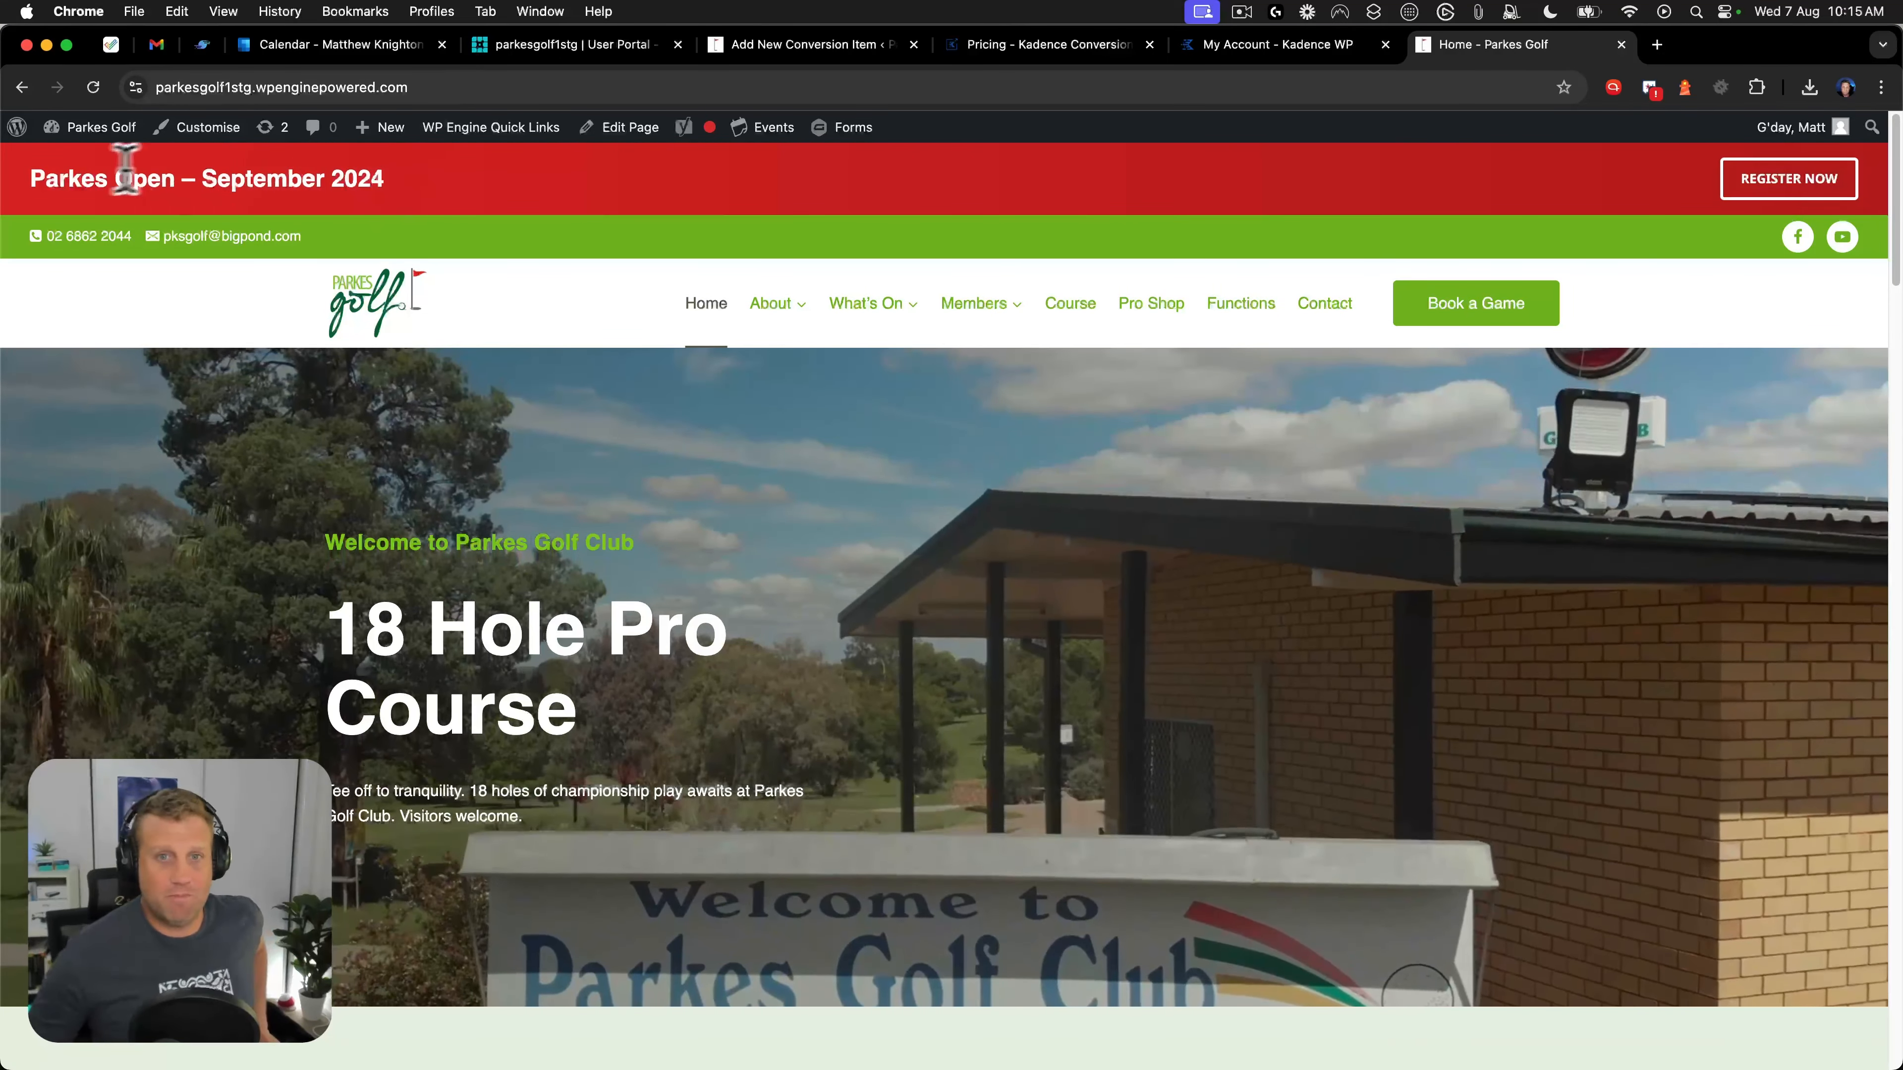
click(1758, 181)
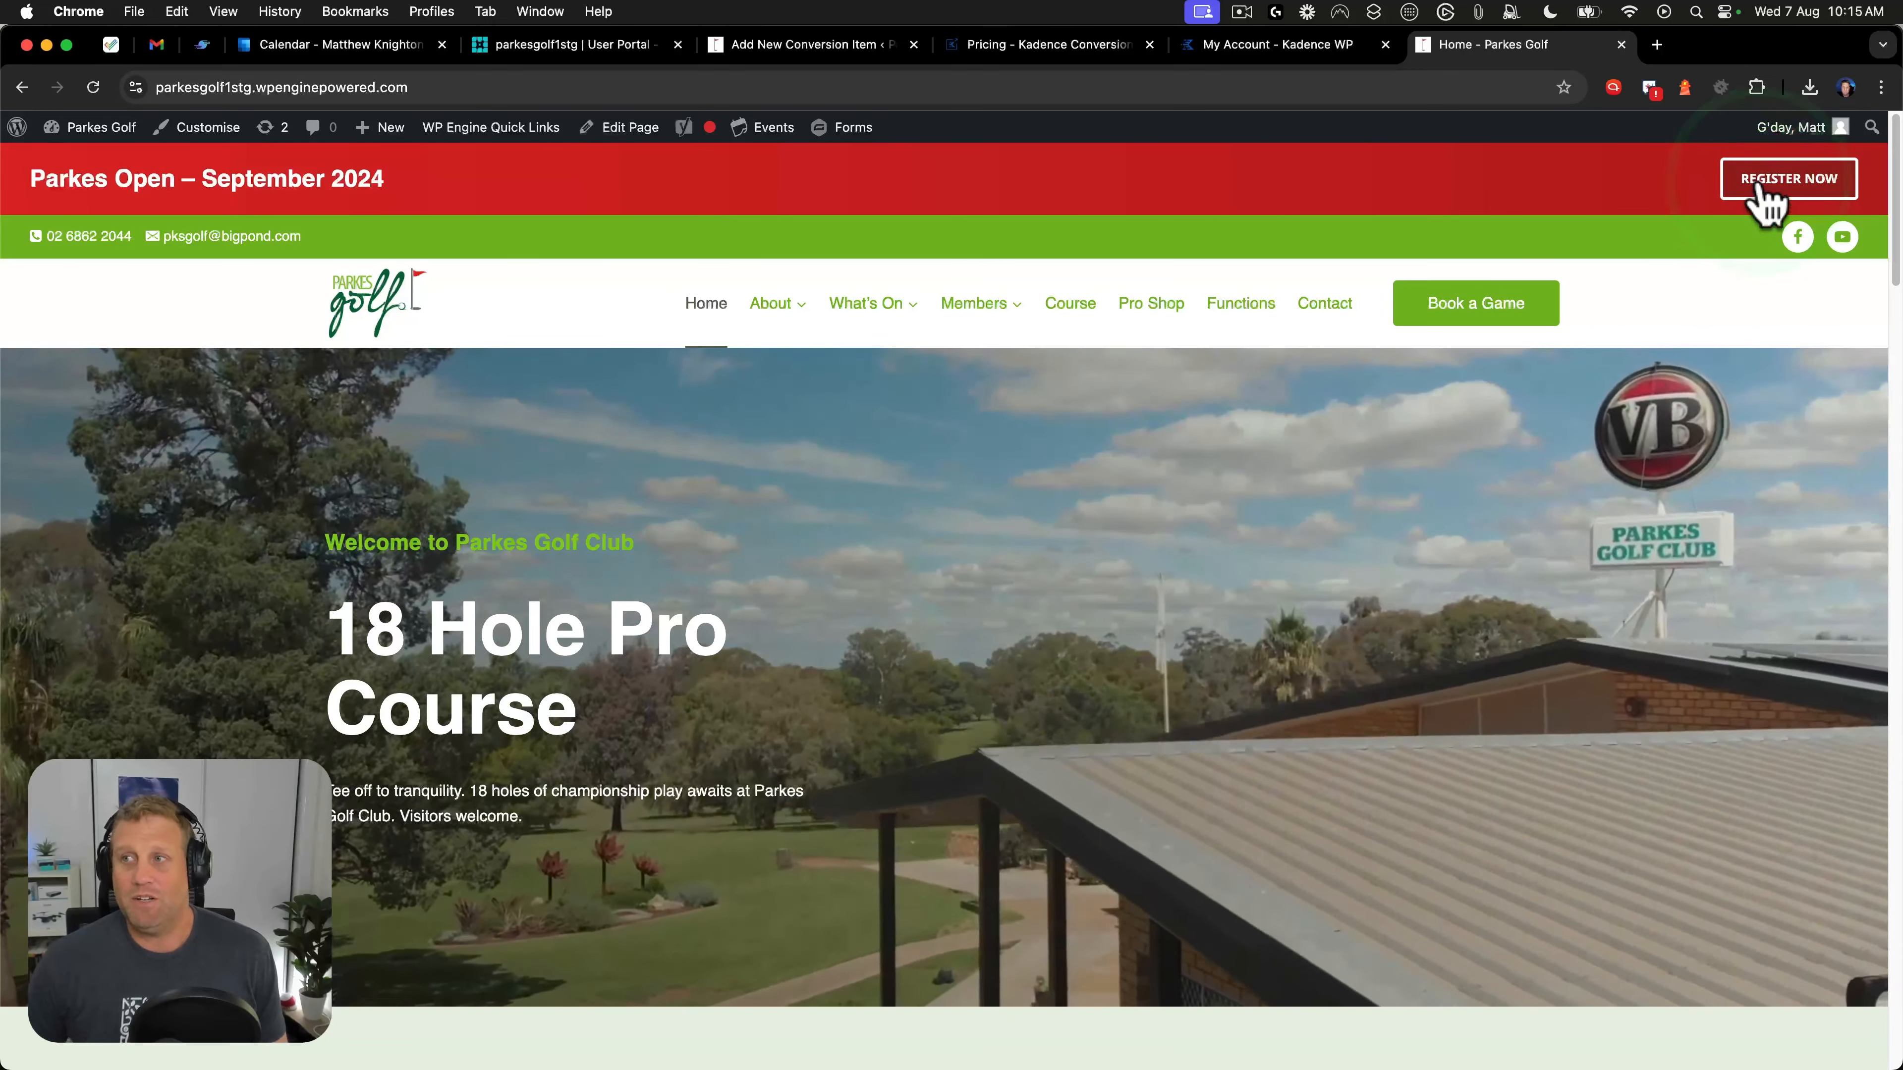
double_click(1758, 181)
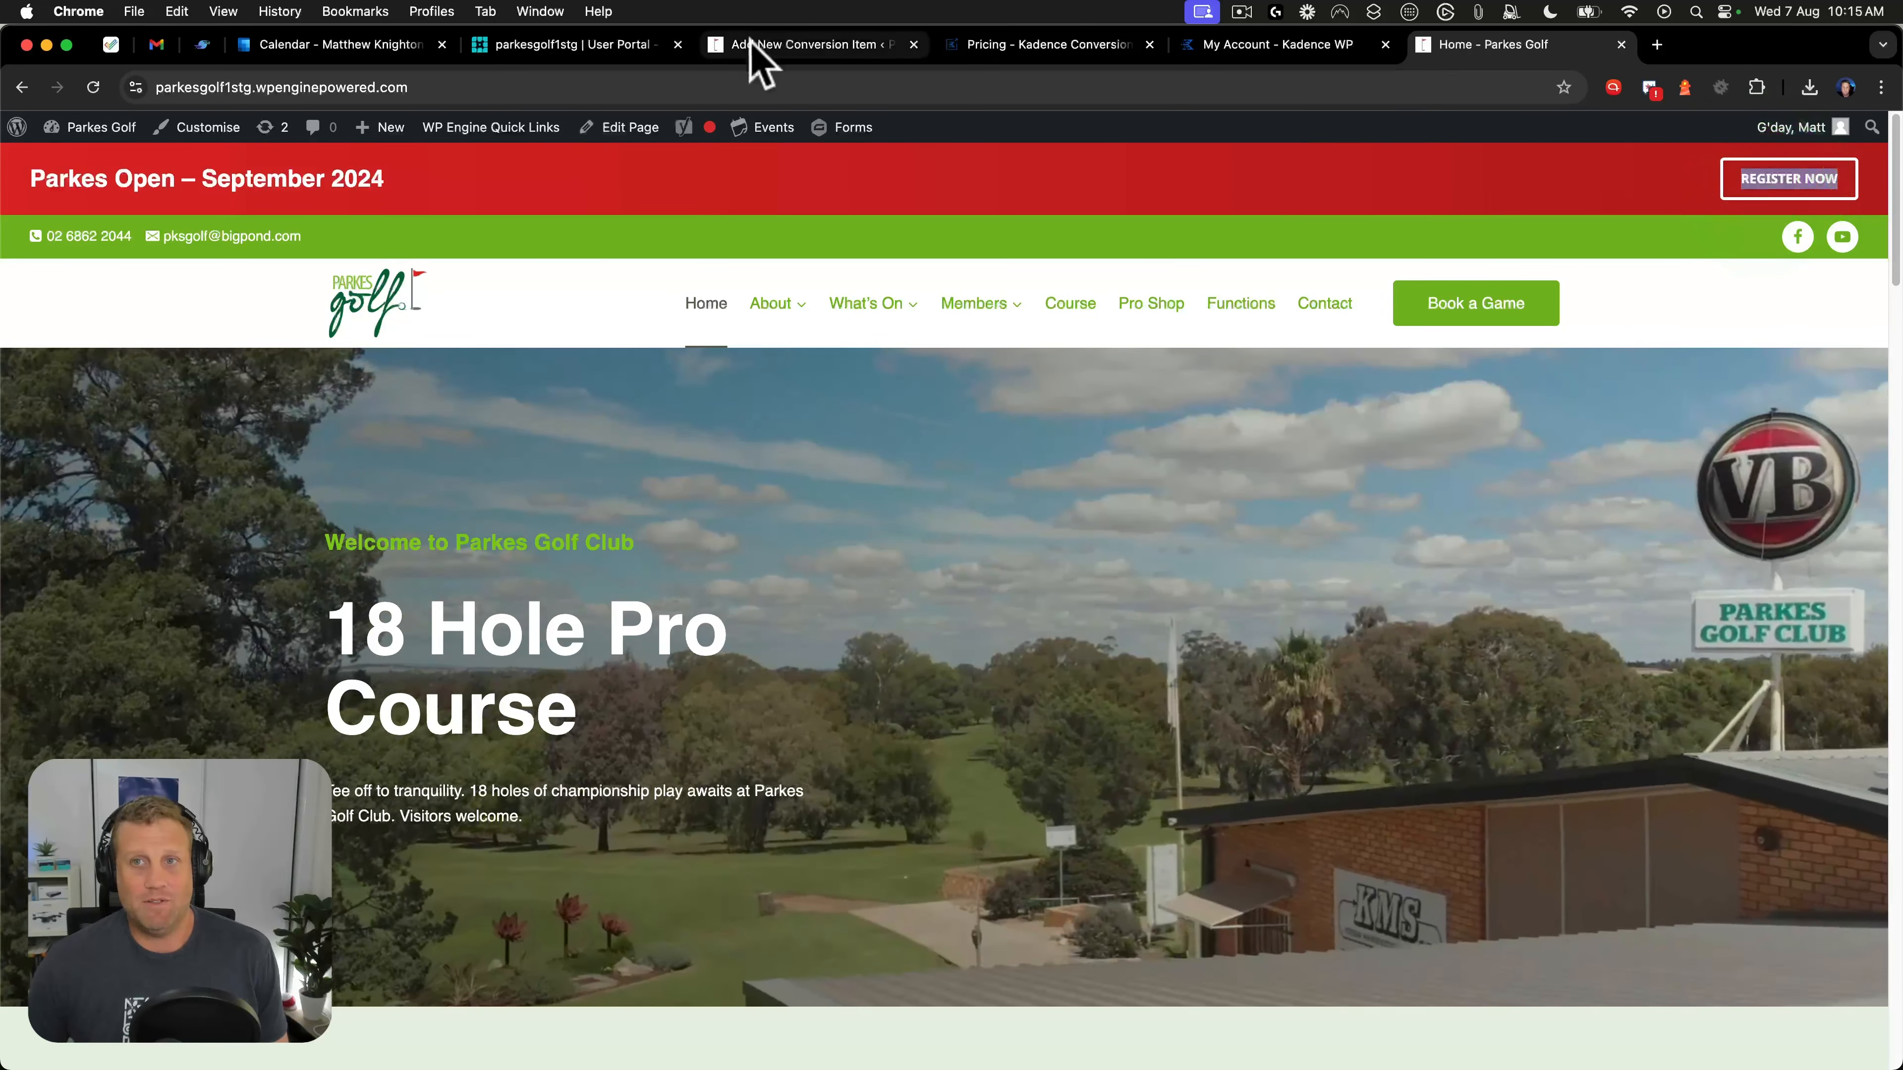
Return to the banner editor and correct the button's label to "Register Now".
click(749, 46)
click(1505, 349)
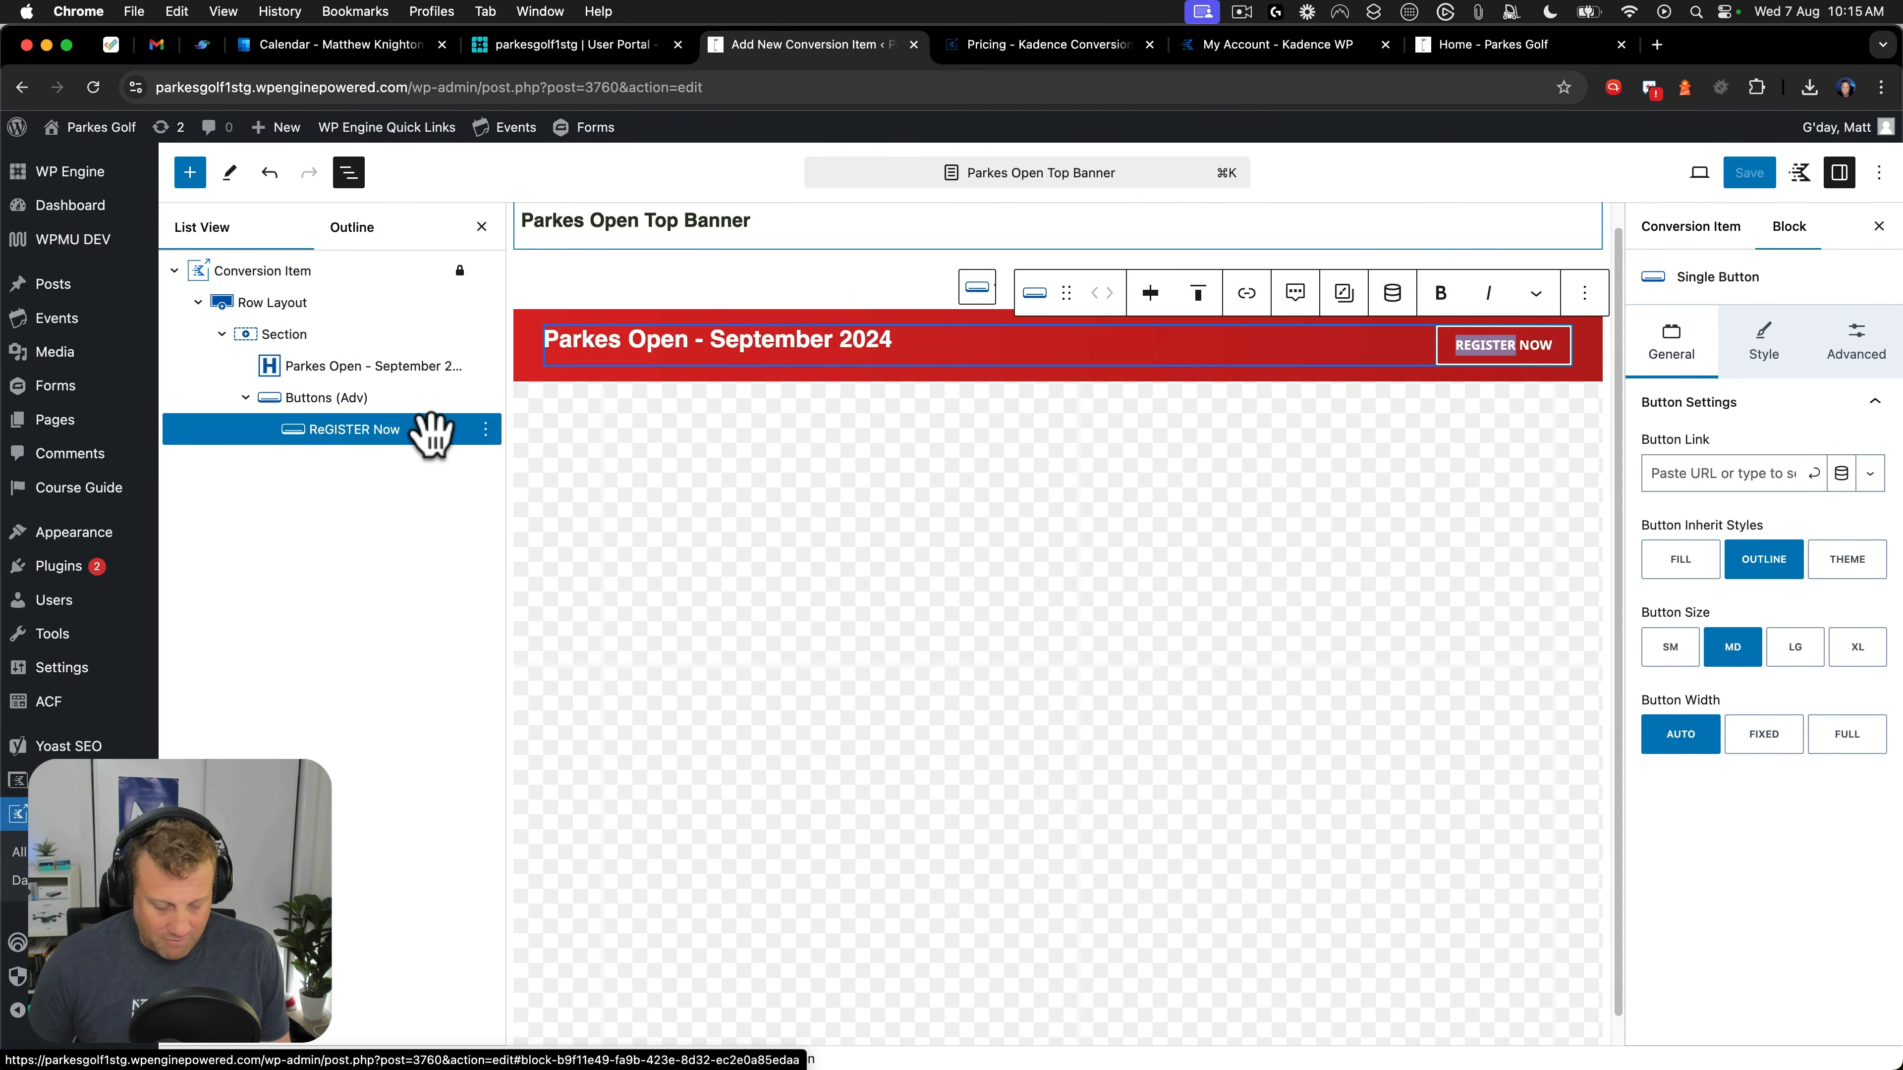
text(Re)
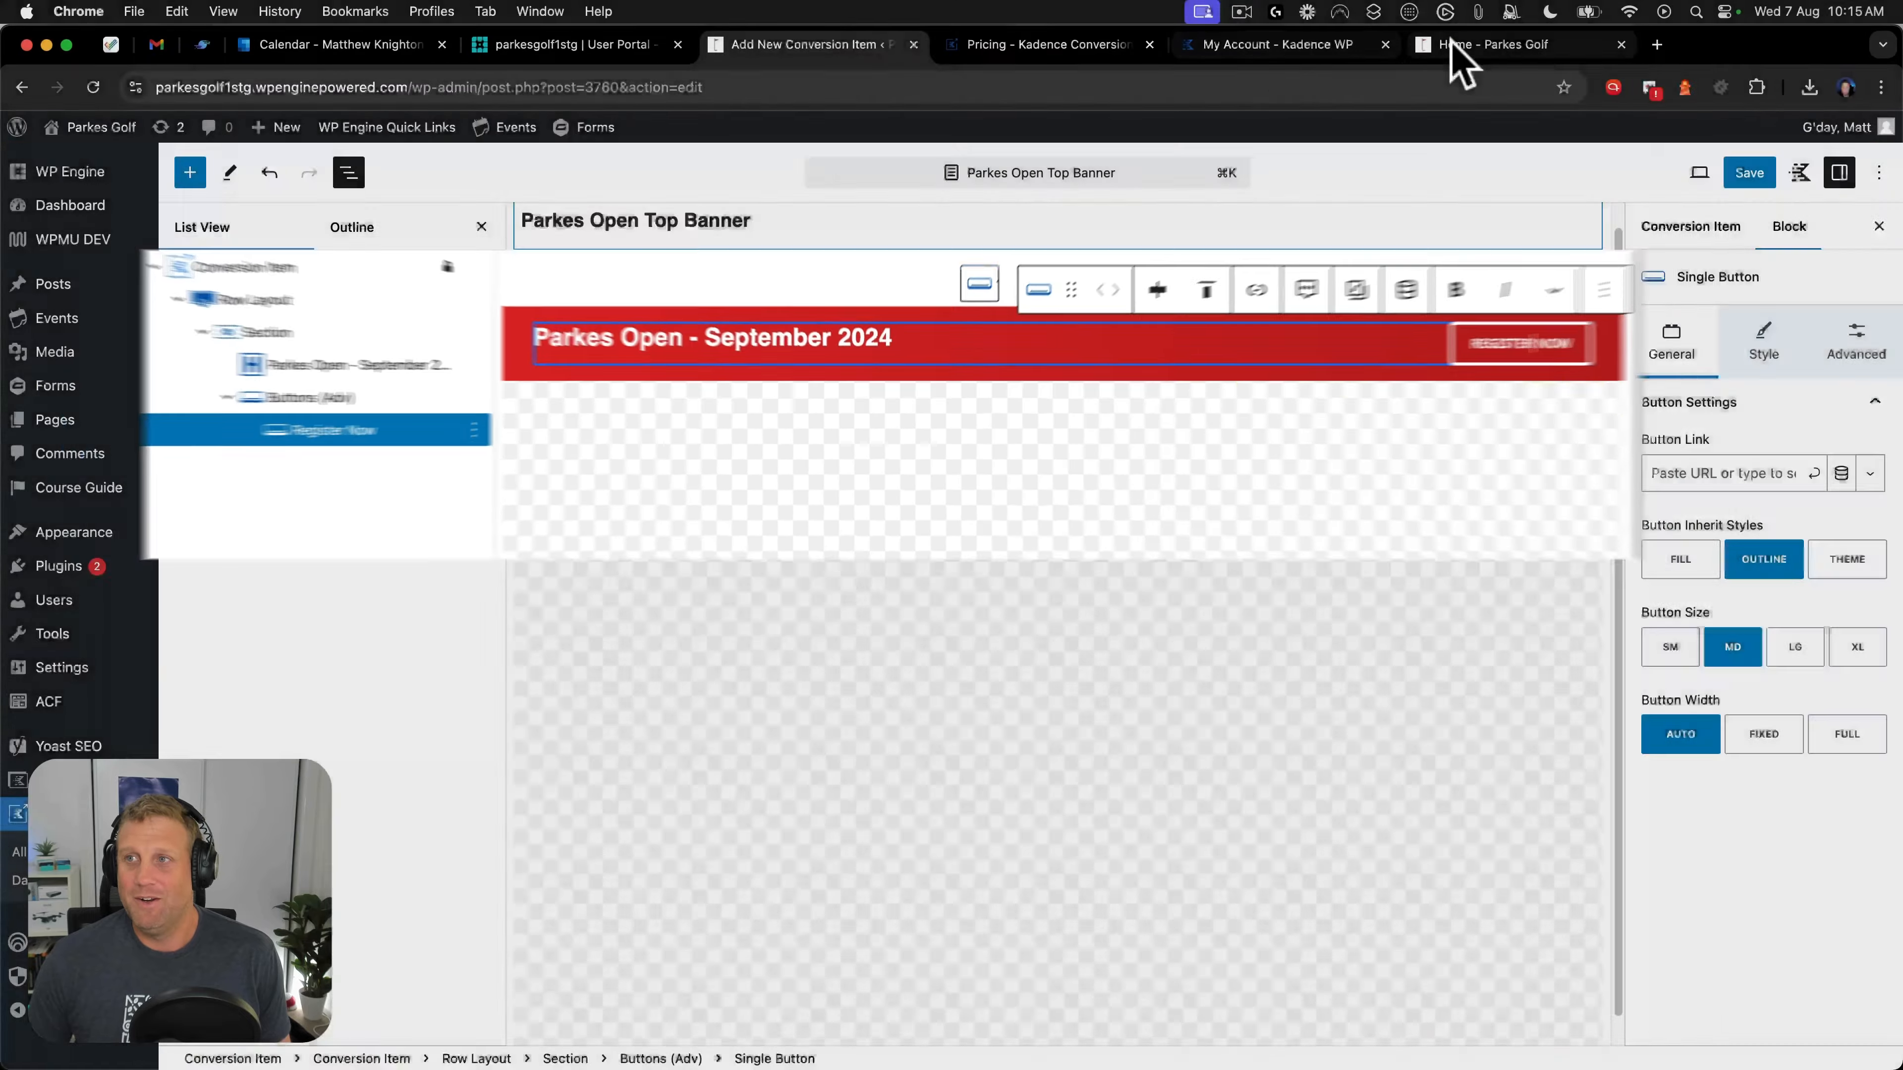
click(1452, 45)
click(454, 86)
text(pa)
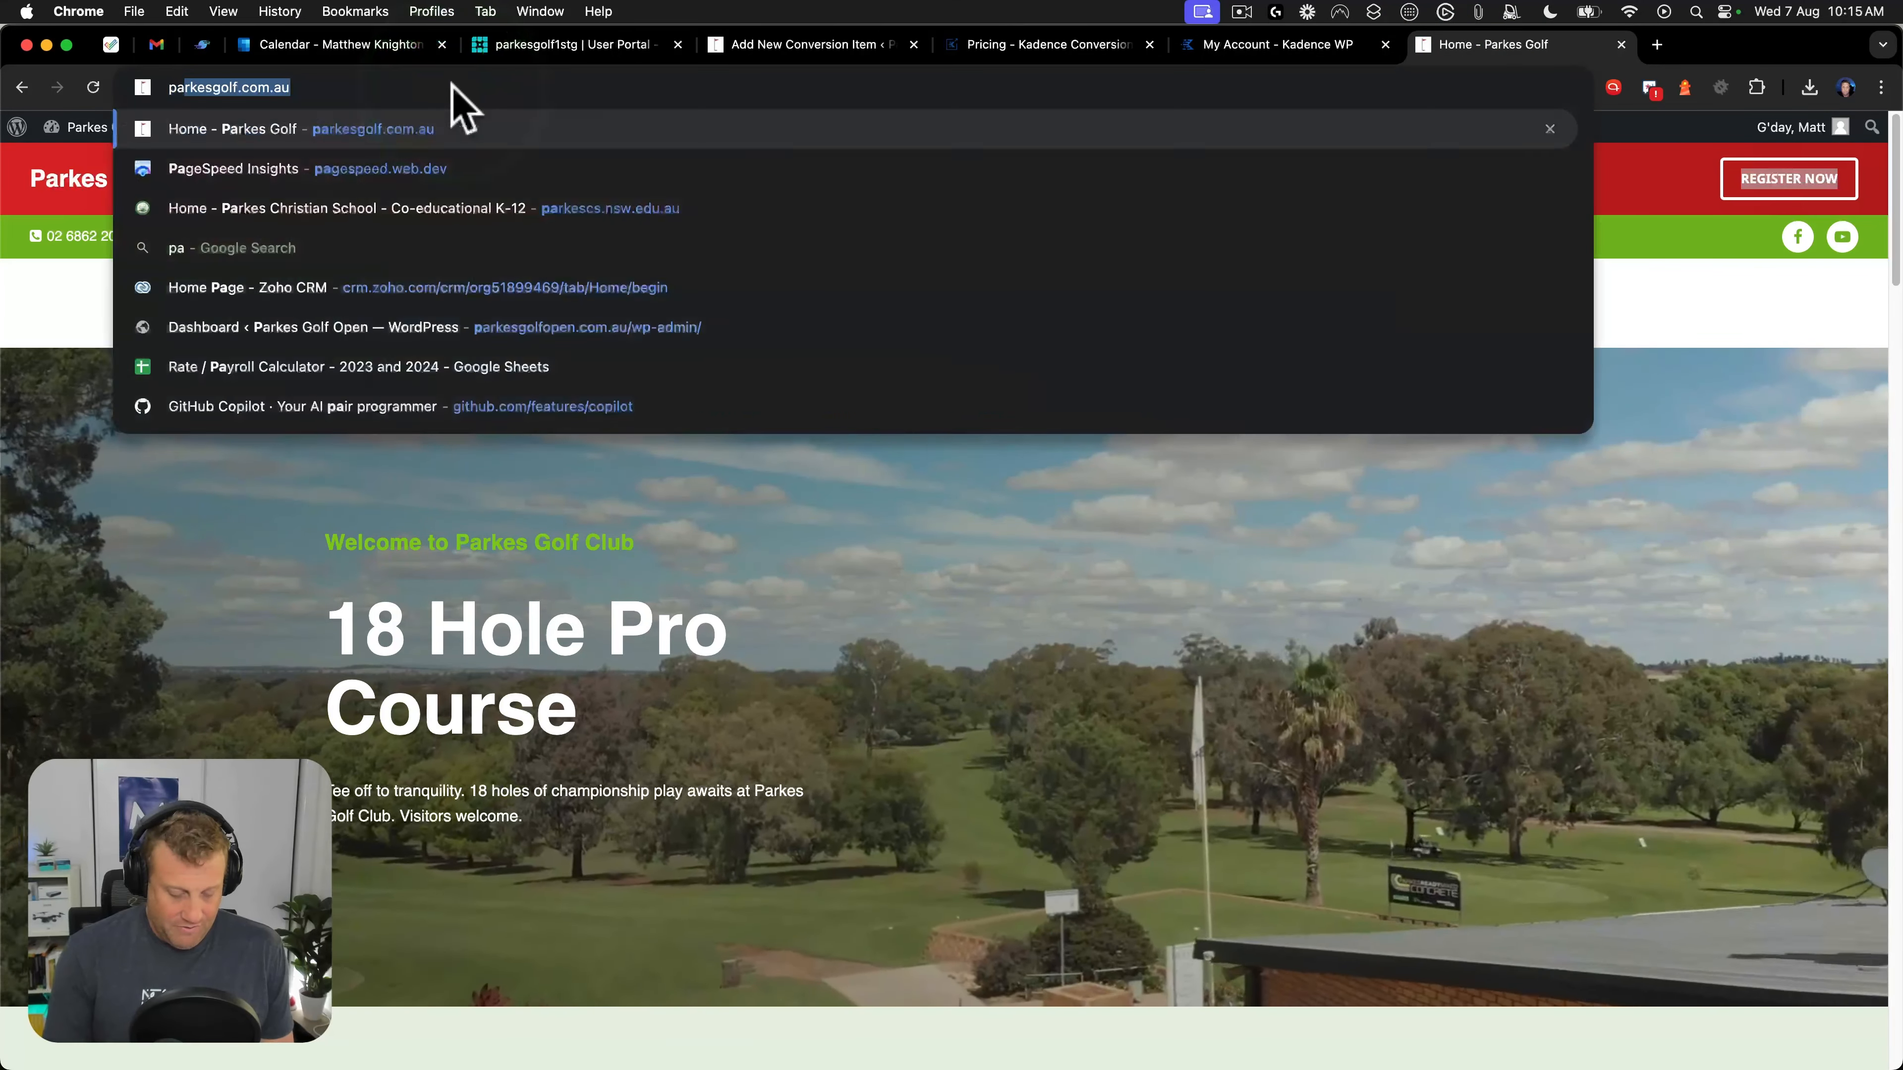
text(rkes)
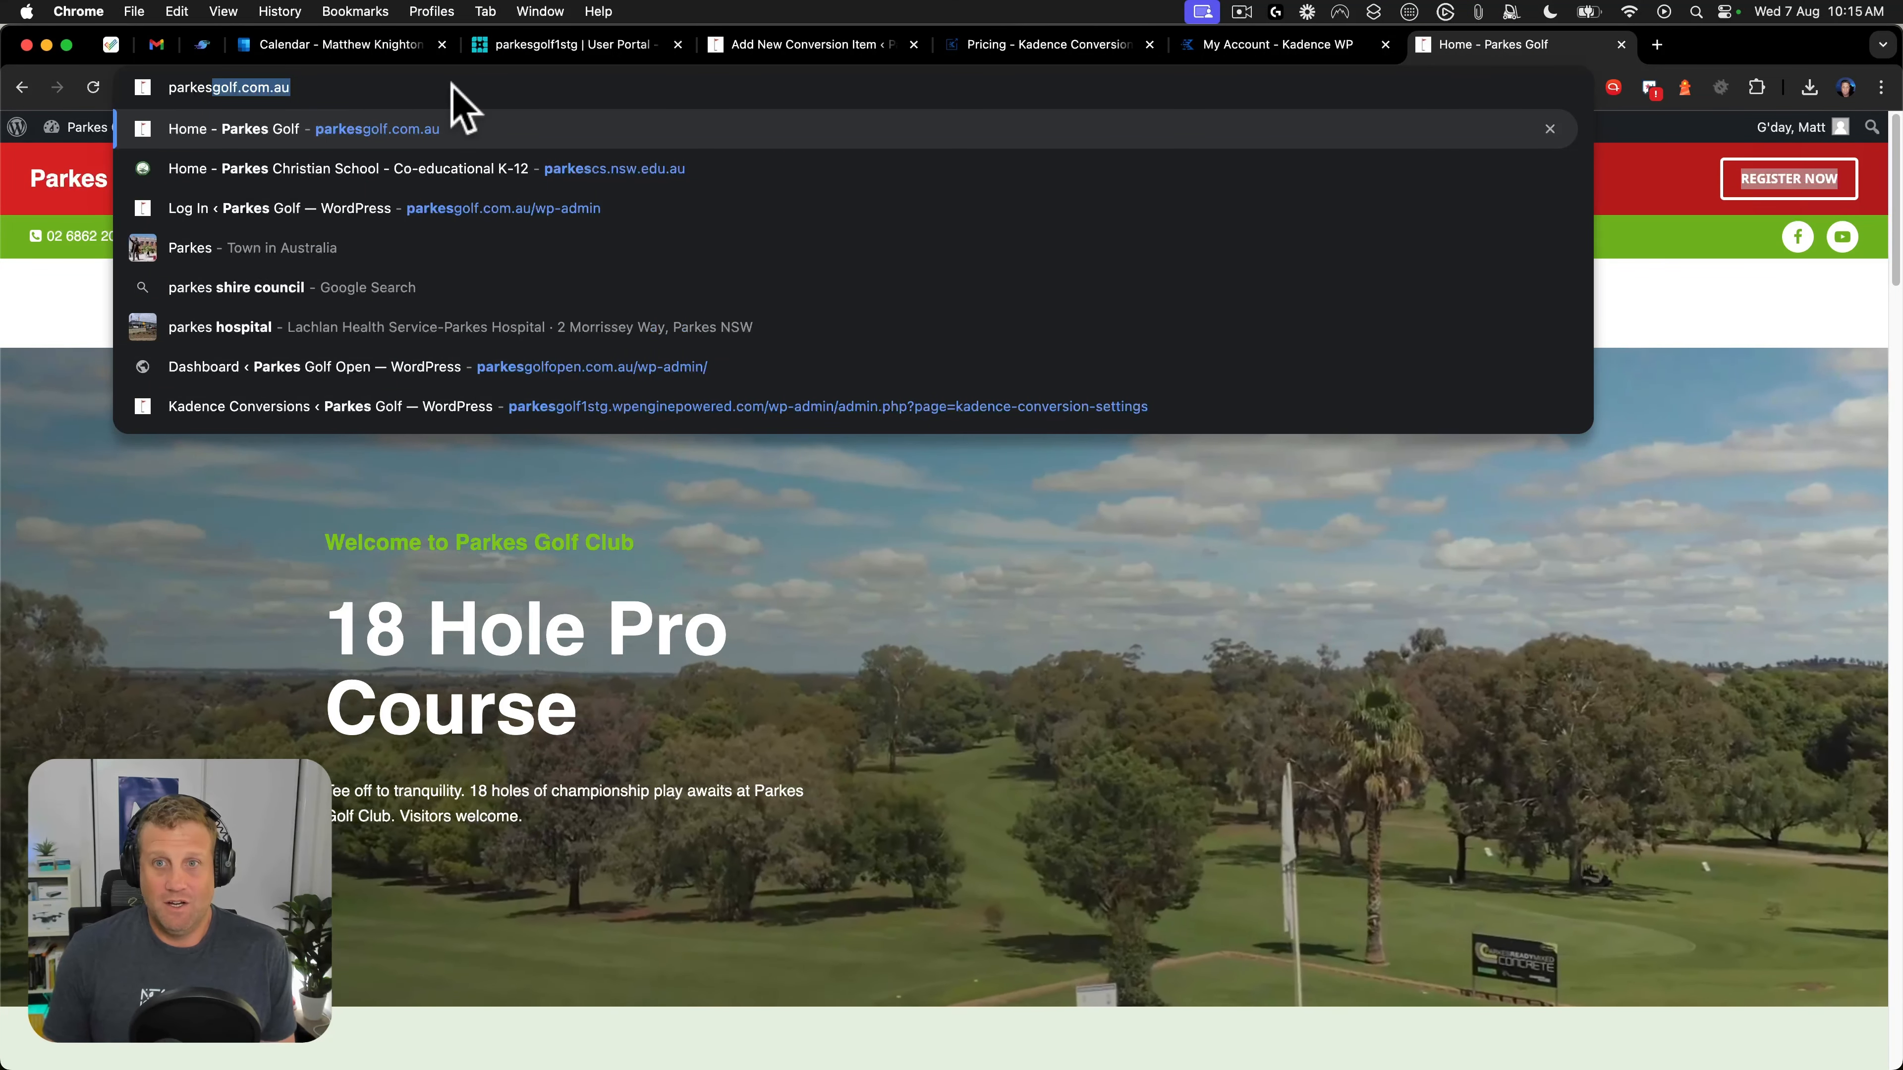
key(Down)
key(Down)
key(Down)
key(Down)
key(Down)
key(Down)
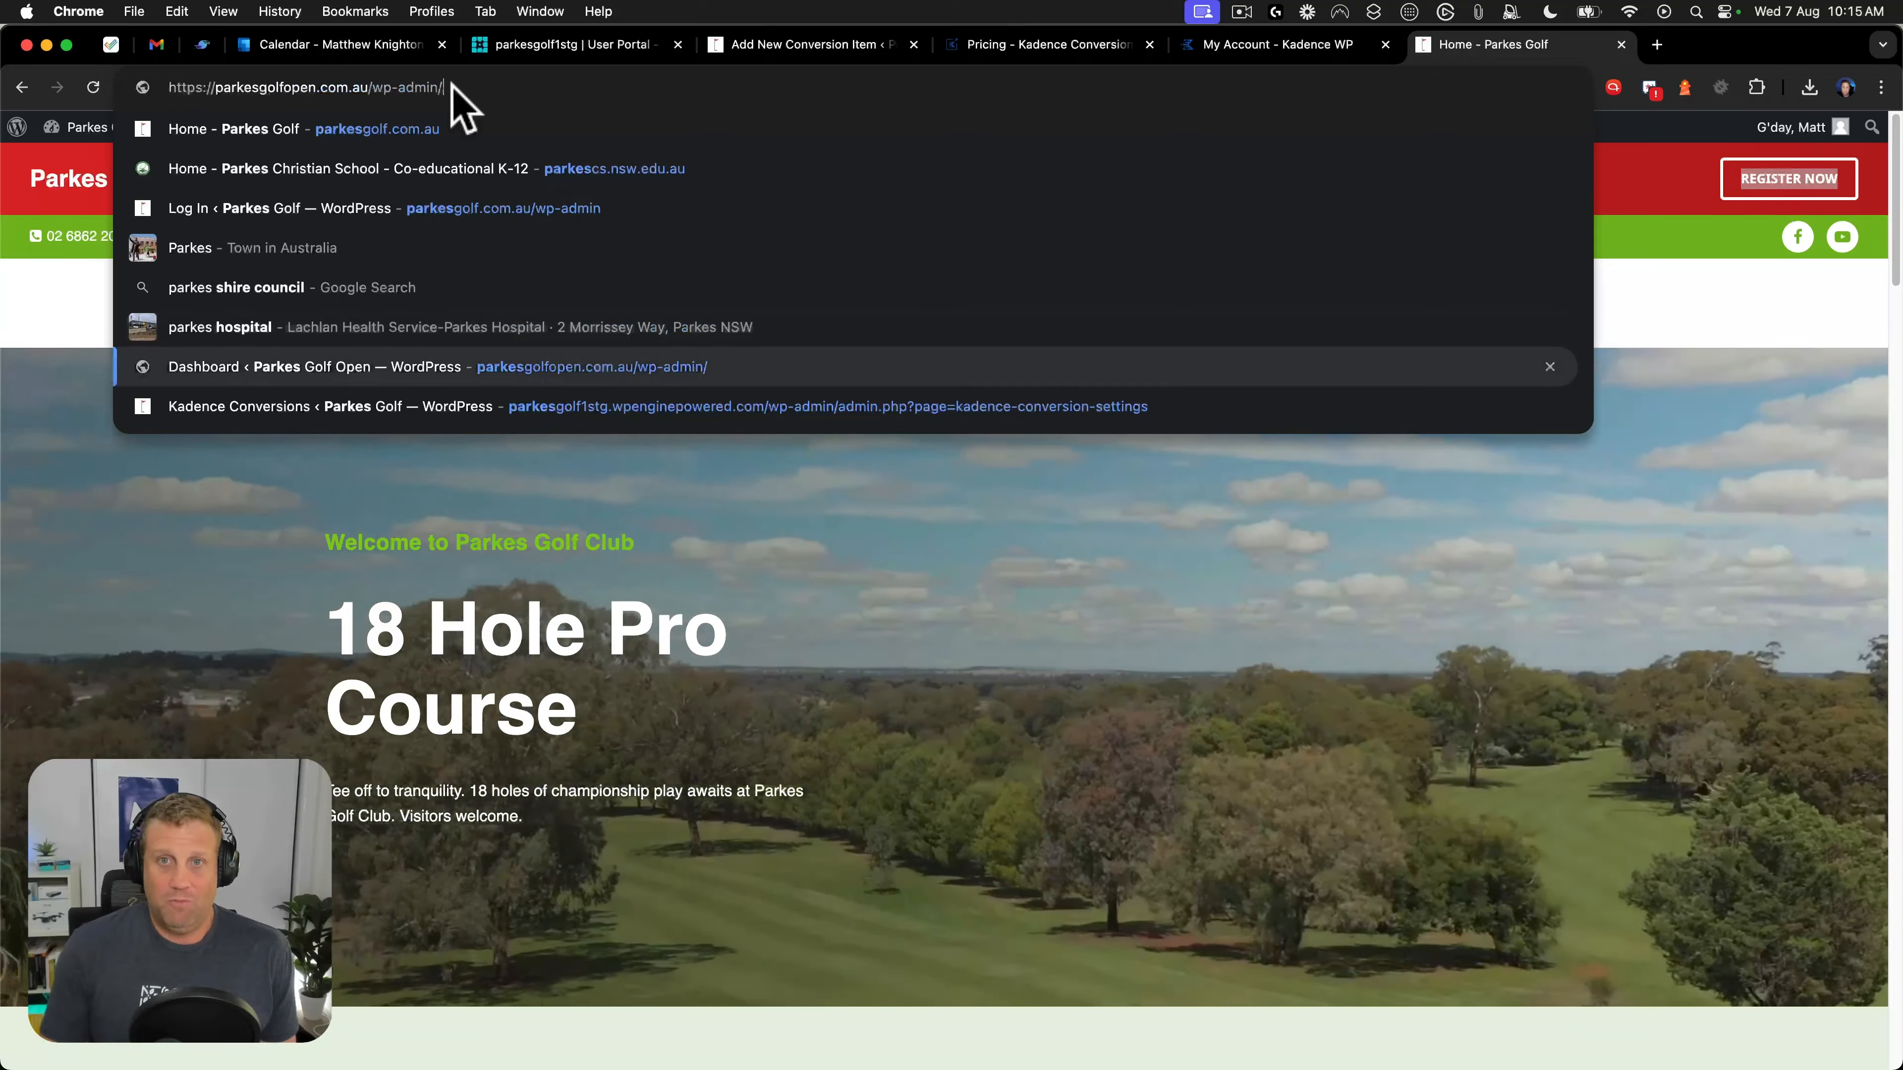
key(BackSpace)
key(BackSpace)
key(BackSpace)
key(BackSpace)
key(BackSpace)
key(BackSpace)
key(BackSpace)
key(BackSpace)
key(BackSpace)
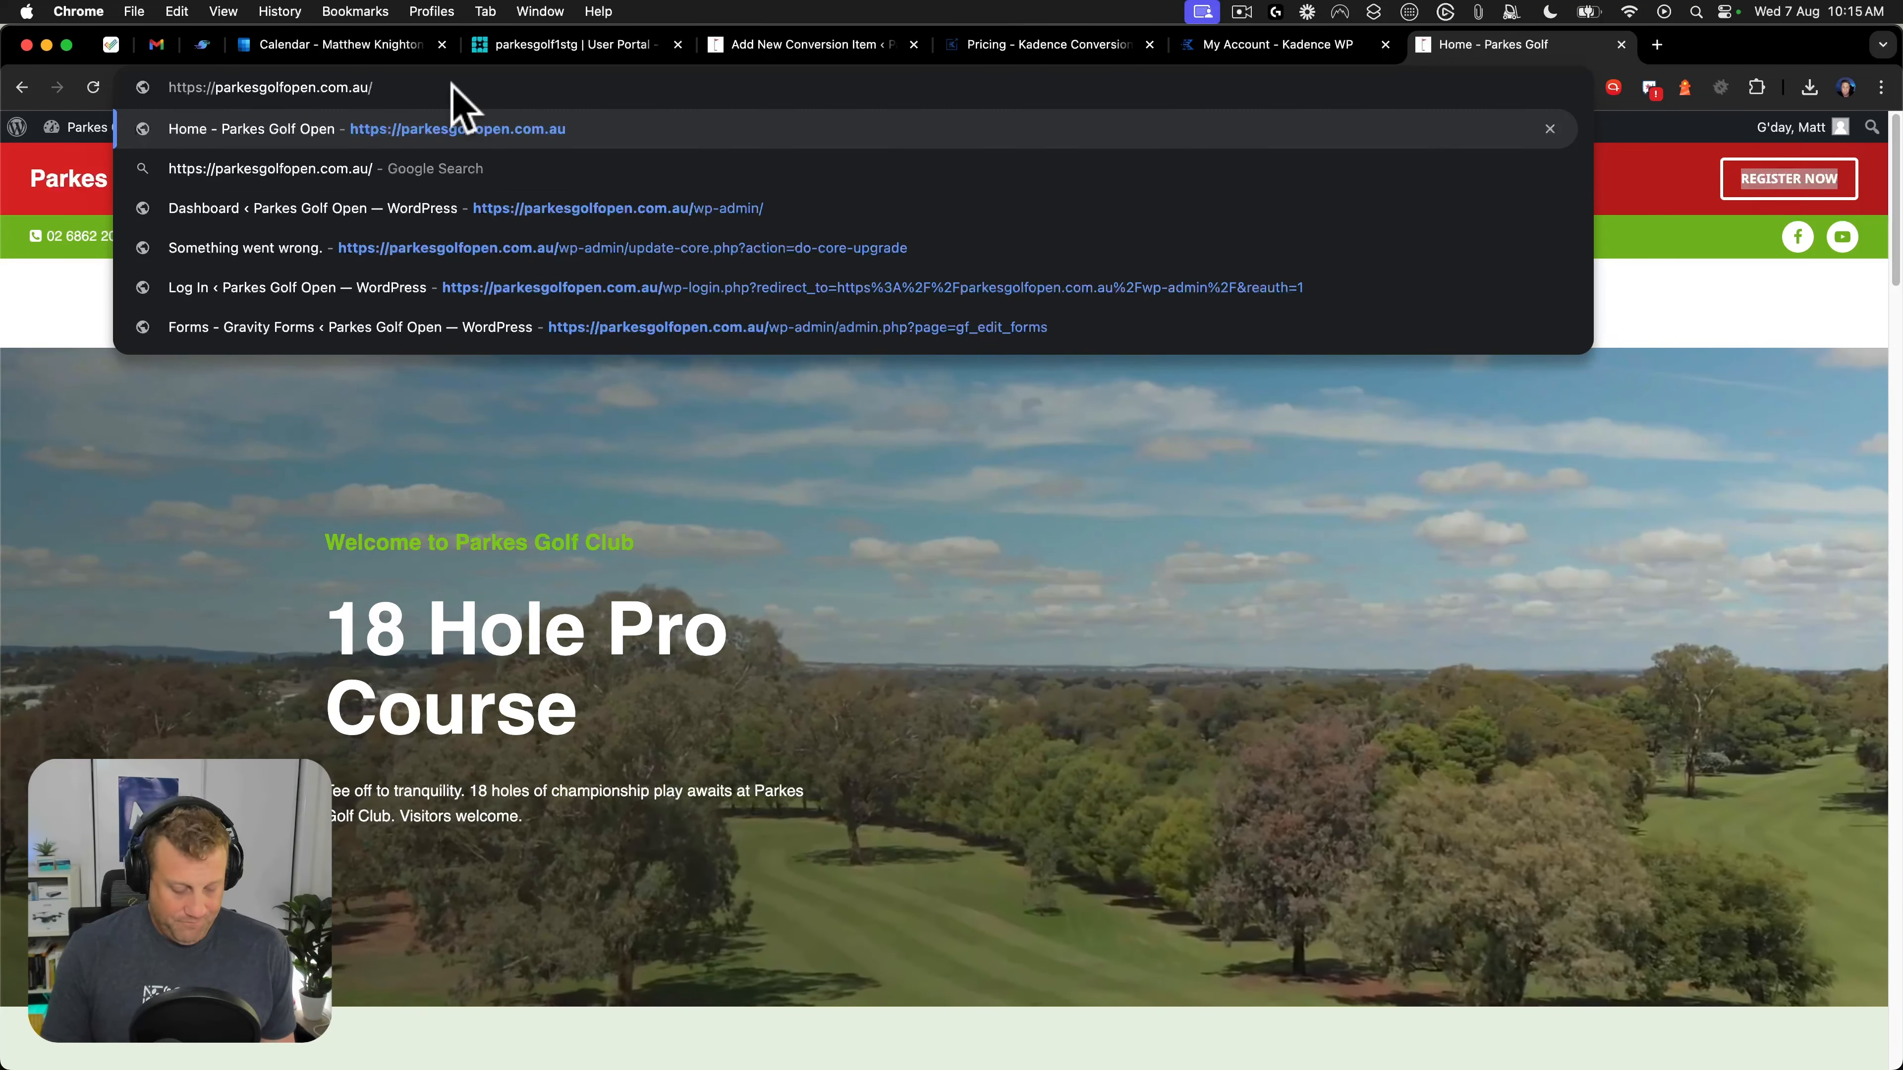
click(770, 47)
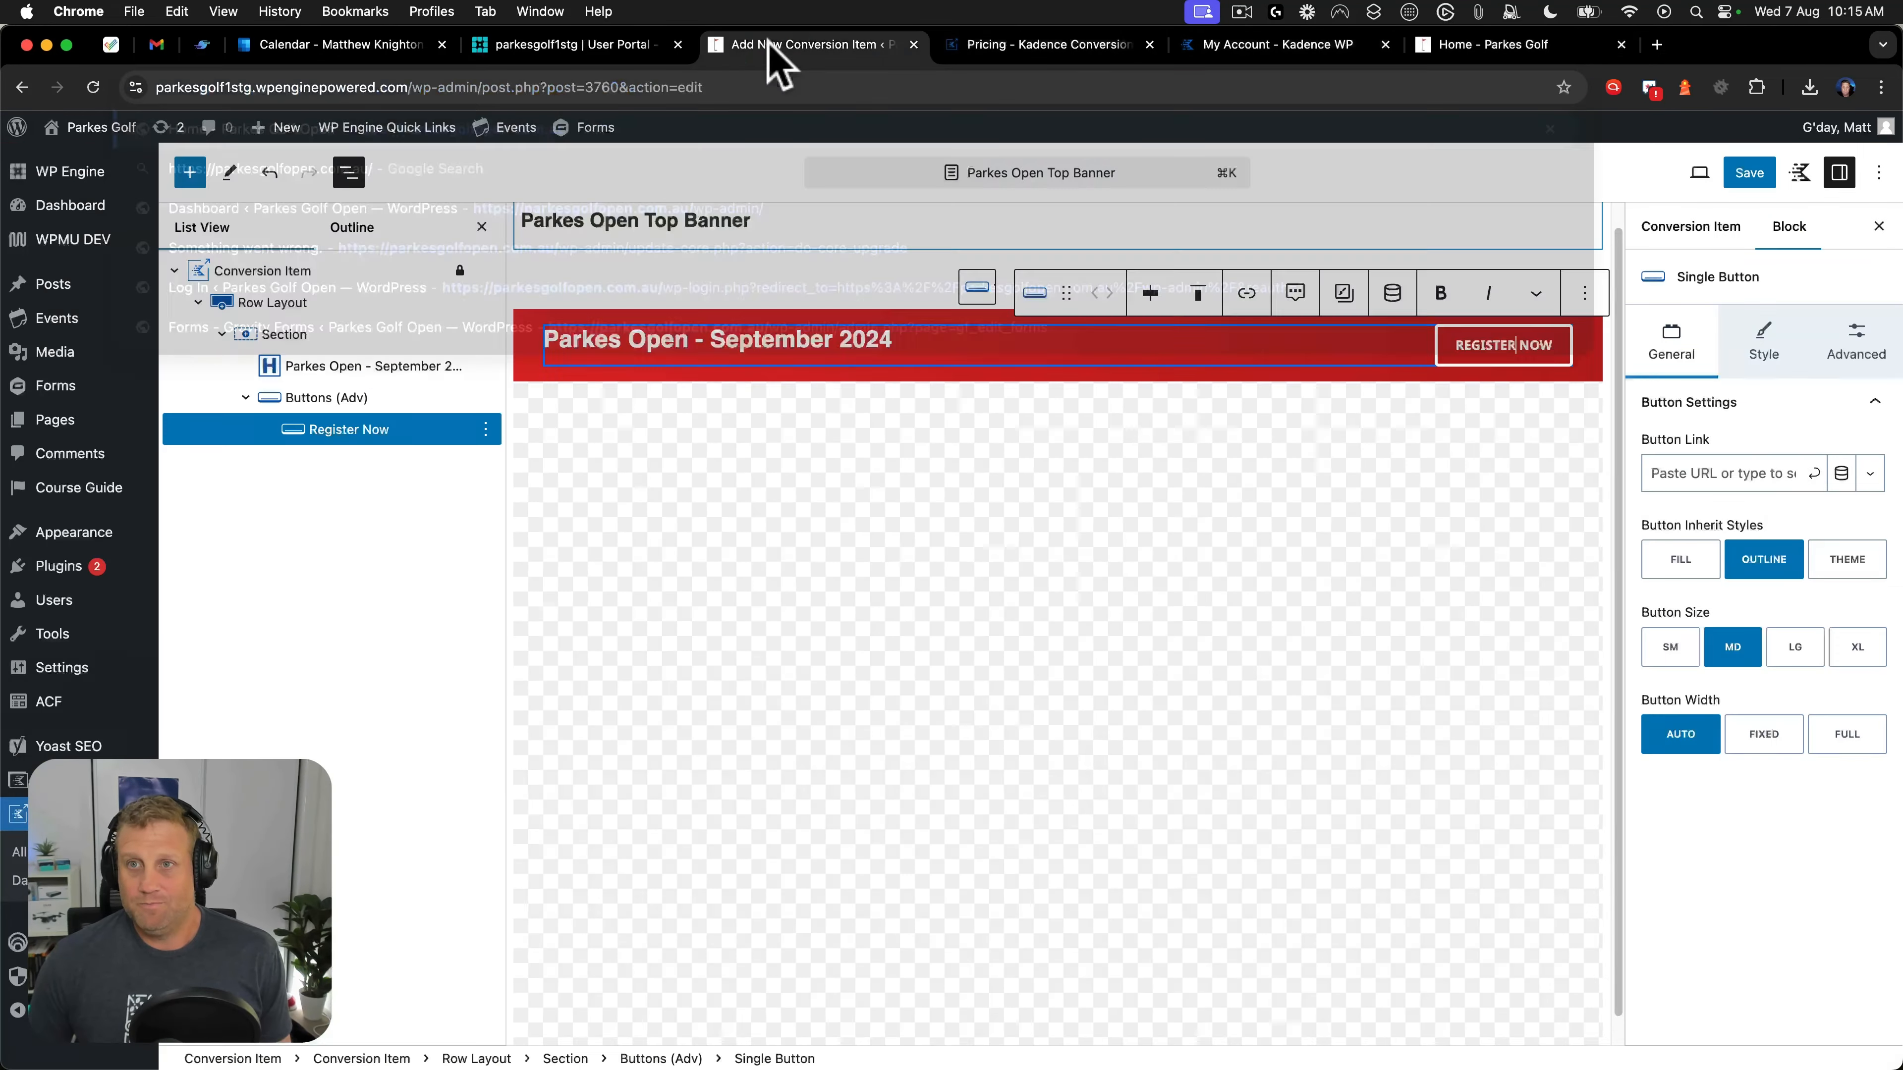
click(1738, 473)
text(https://parkesgolfopen.com.au/)
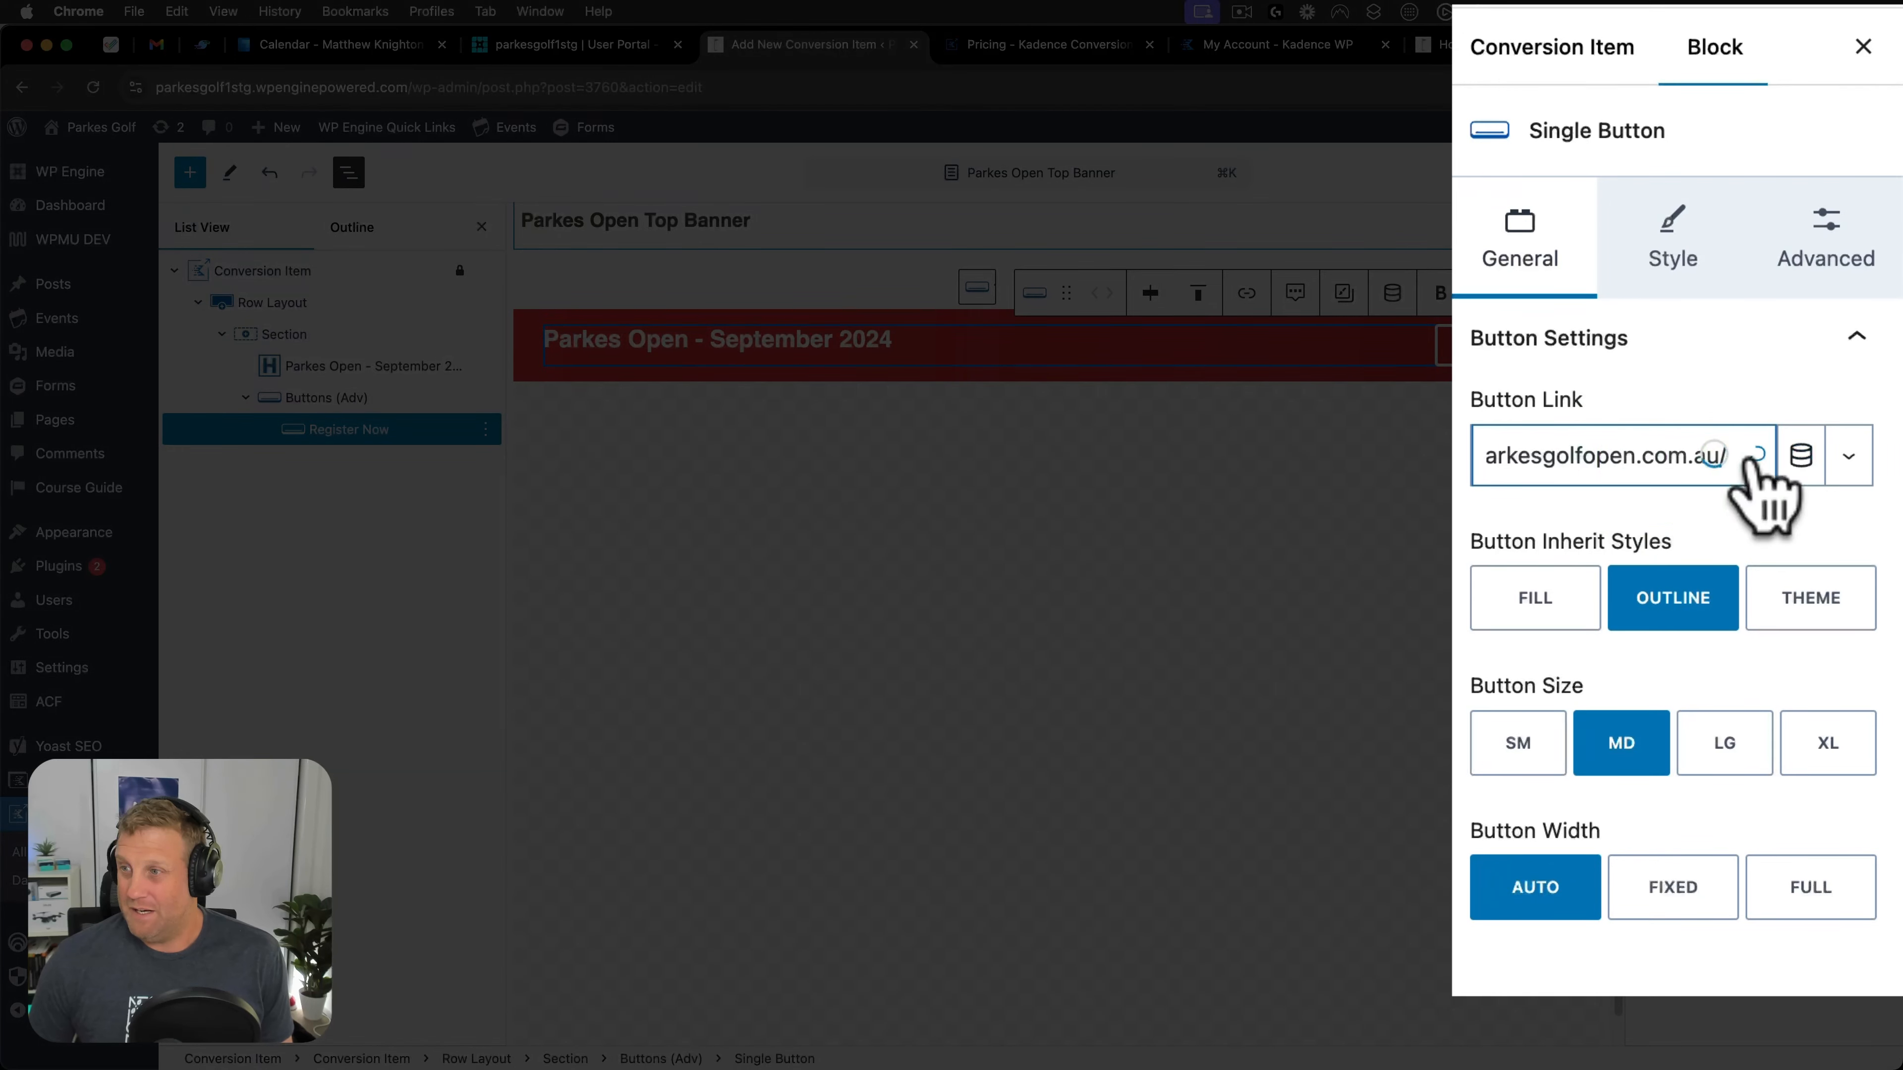
click(1755, 458)
click(1844, 455)
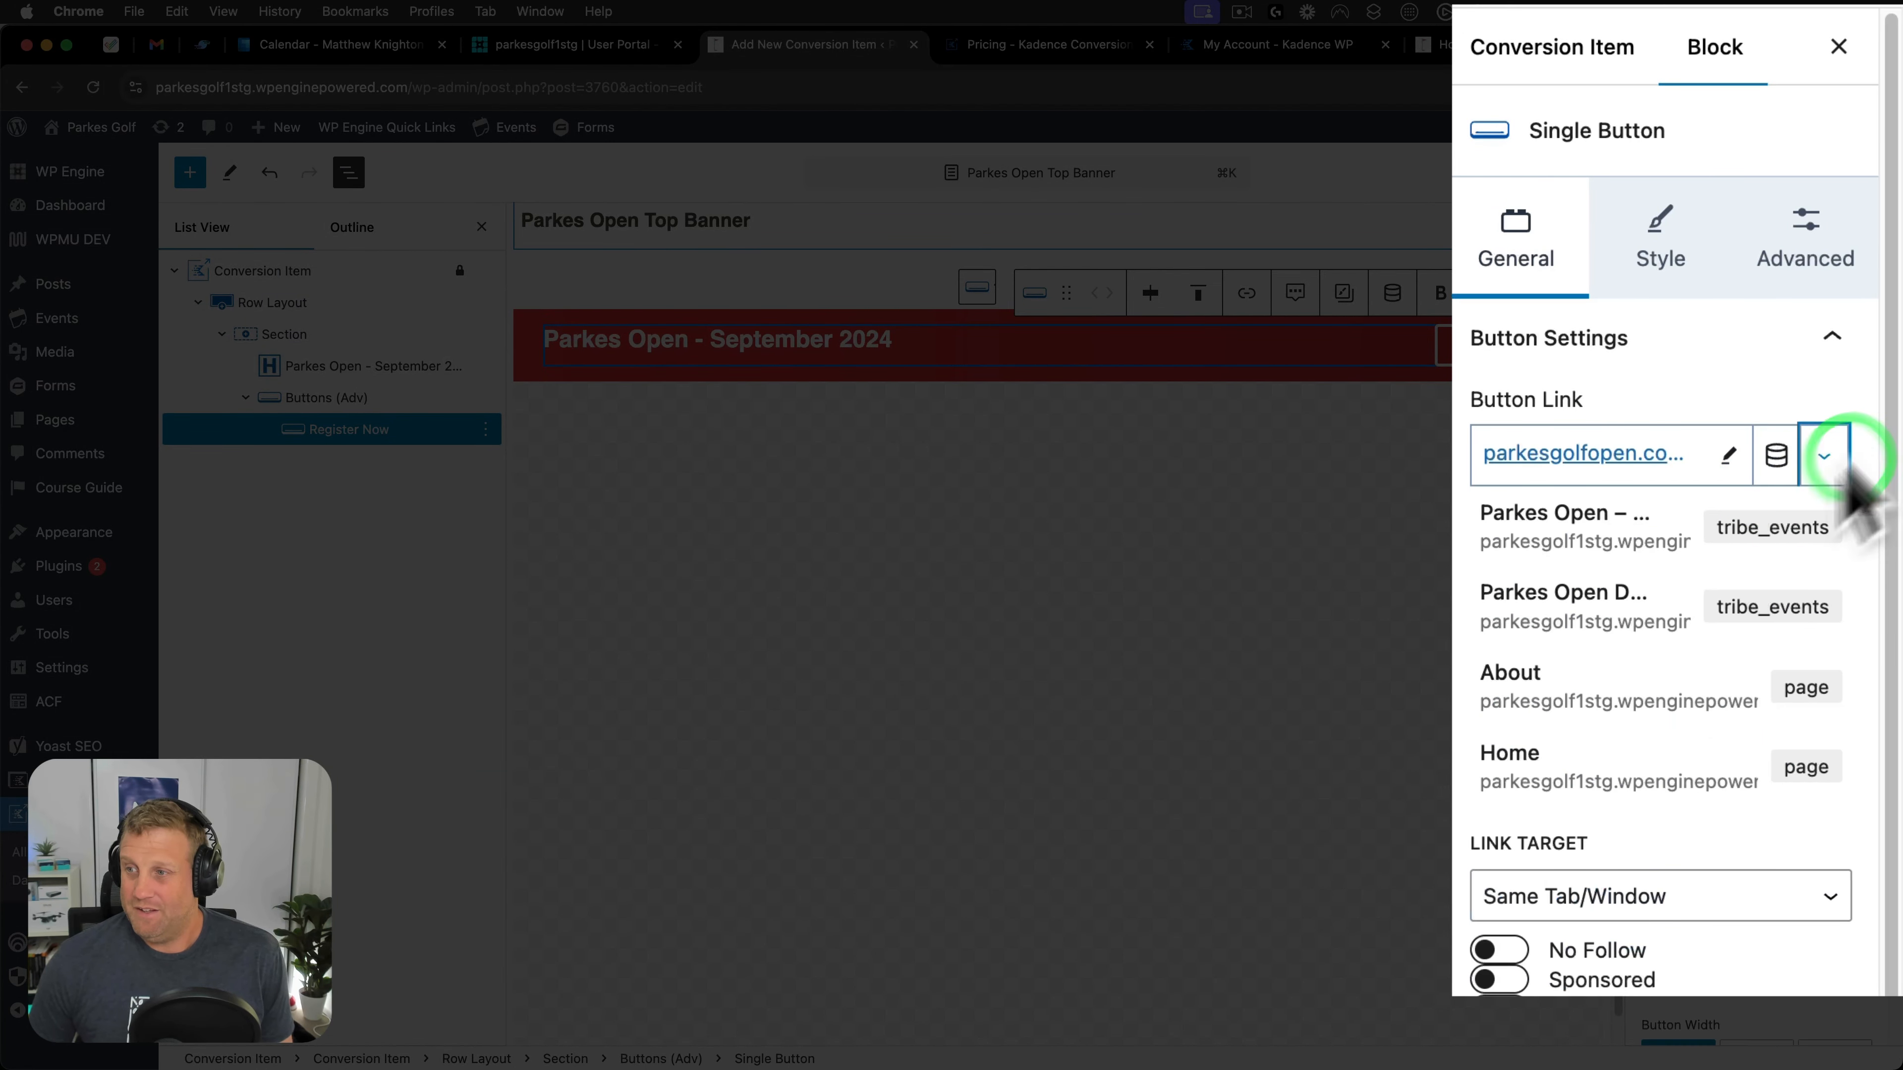
click(1529, 912)
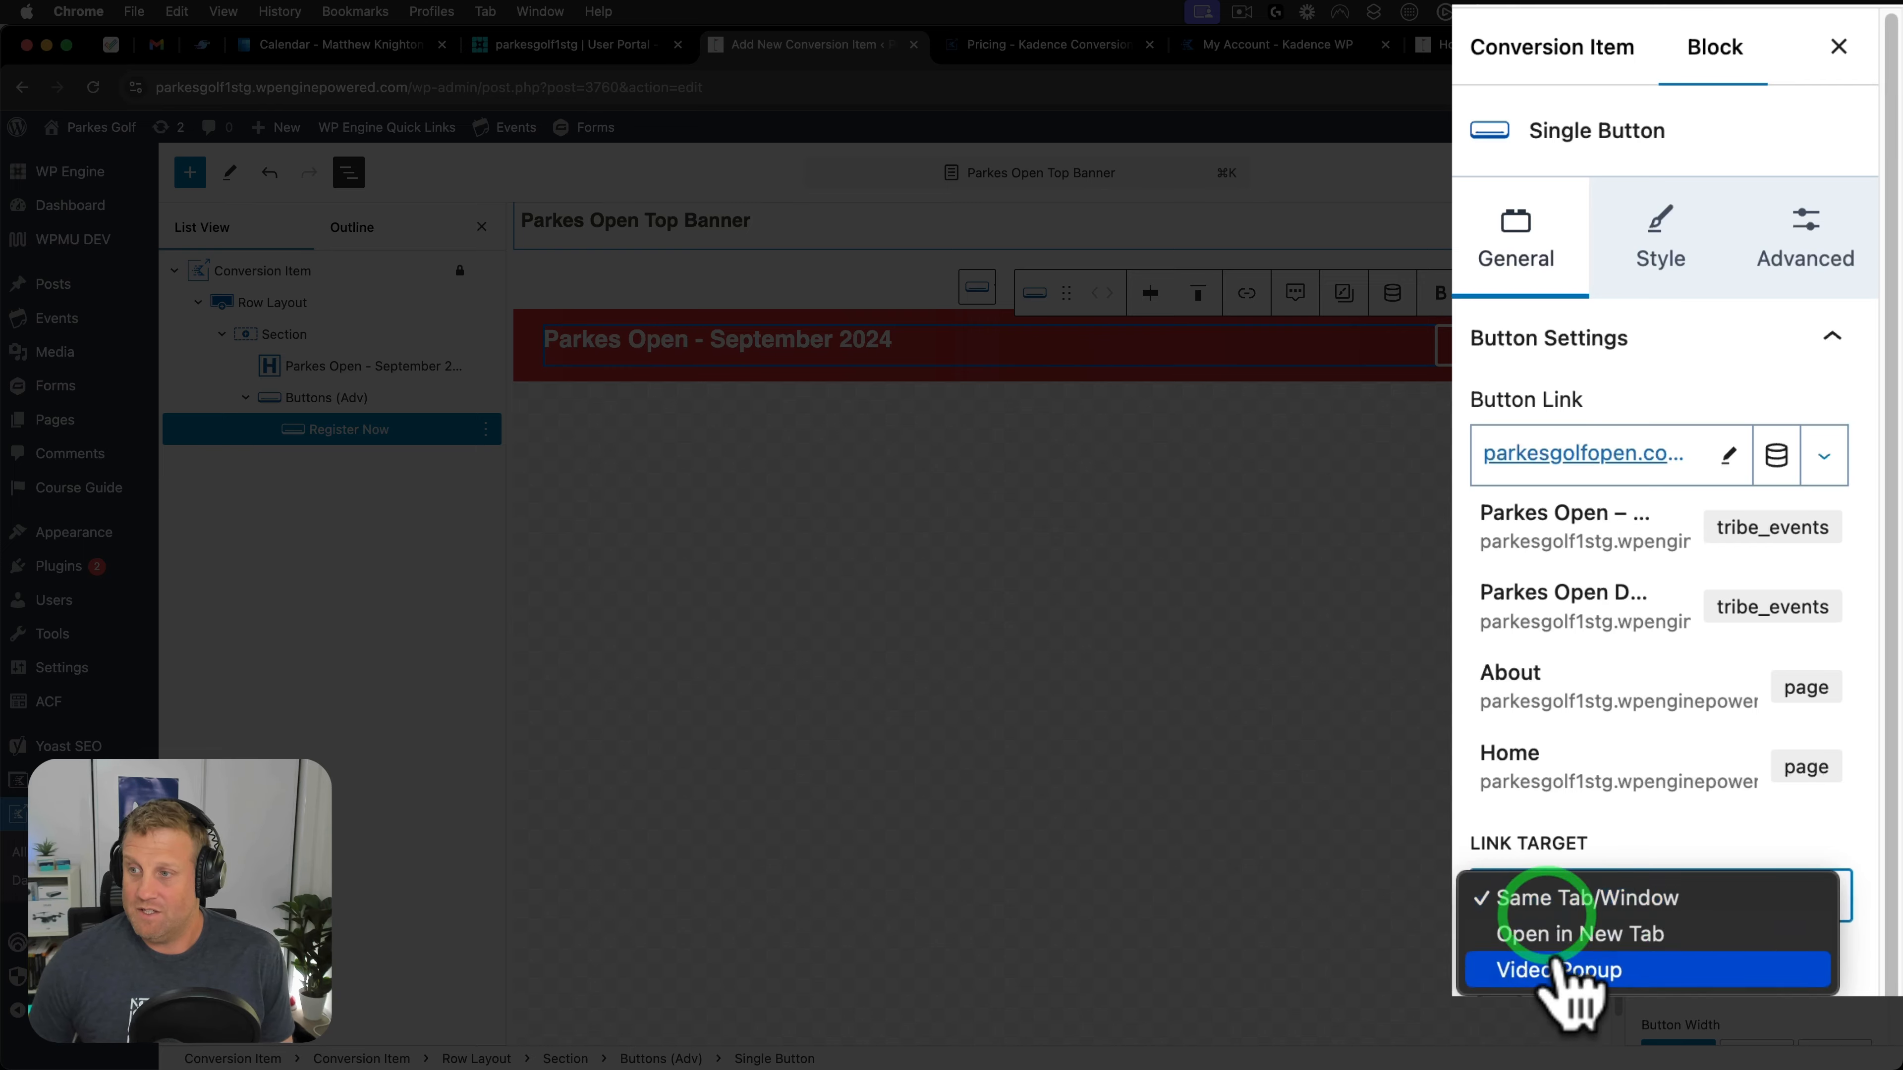
click(1552, 945)
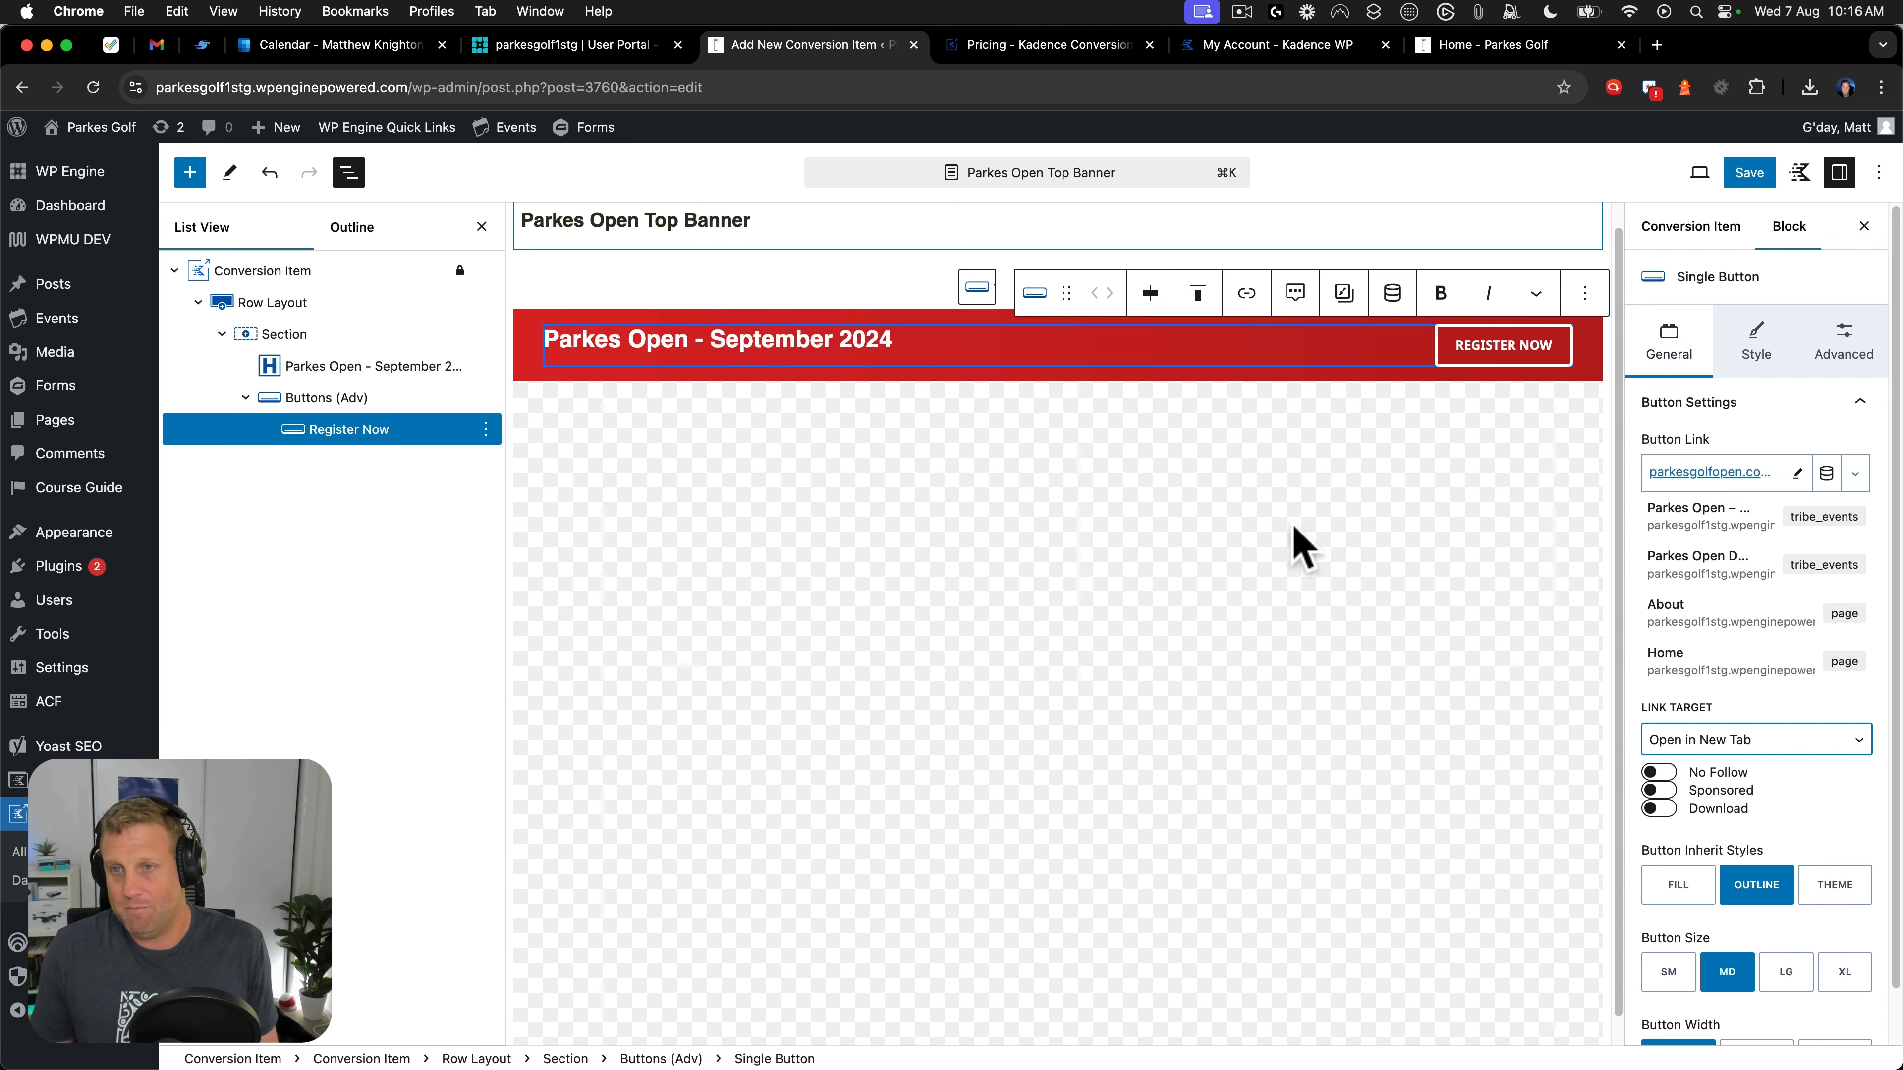
Try the SM size on the Register Now button, return it to MD and save the banner.
click(1665, 973)
click(1719, 973)
scroll(1742, 701, down, 2)
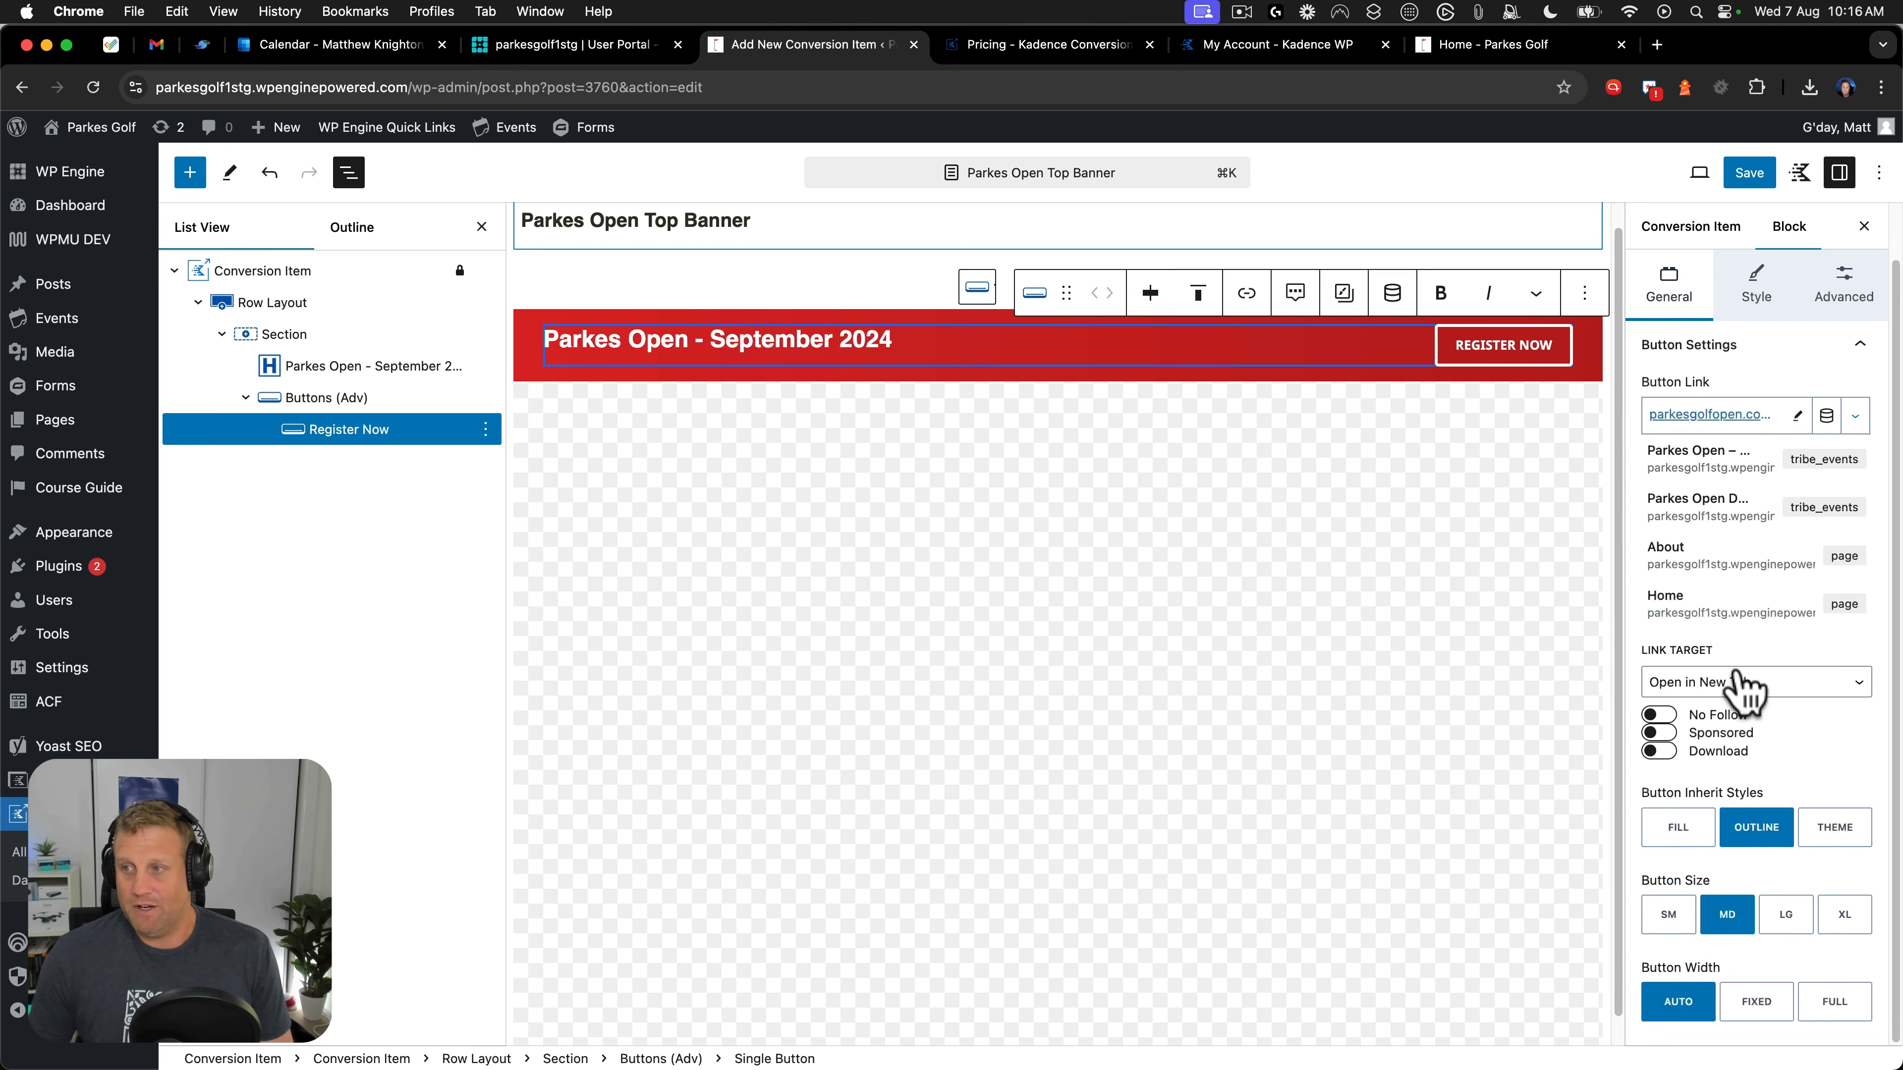
scroll(1787, 922, up, 2)
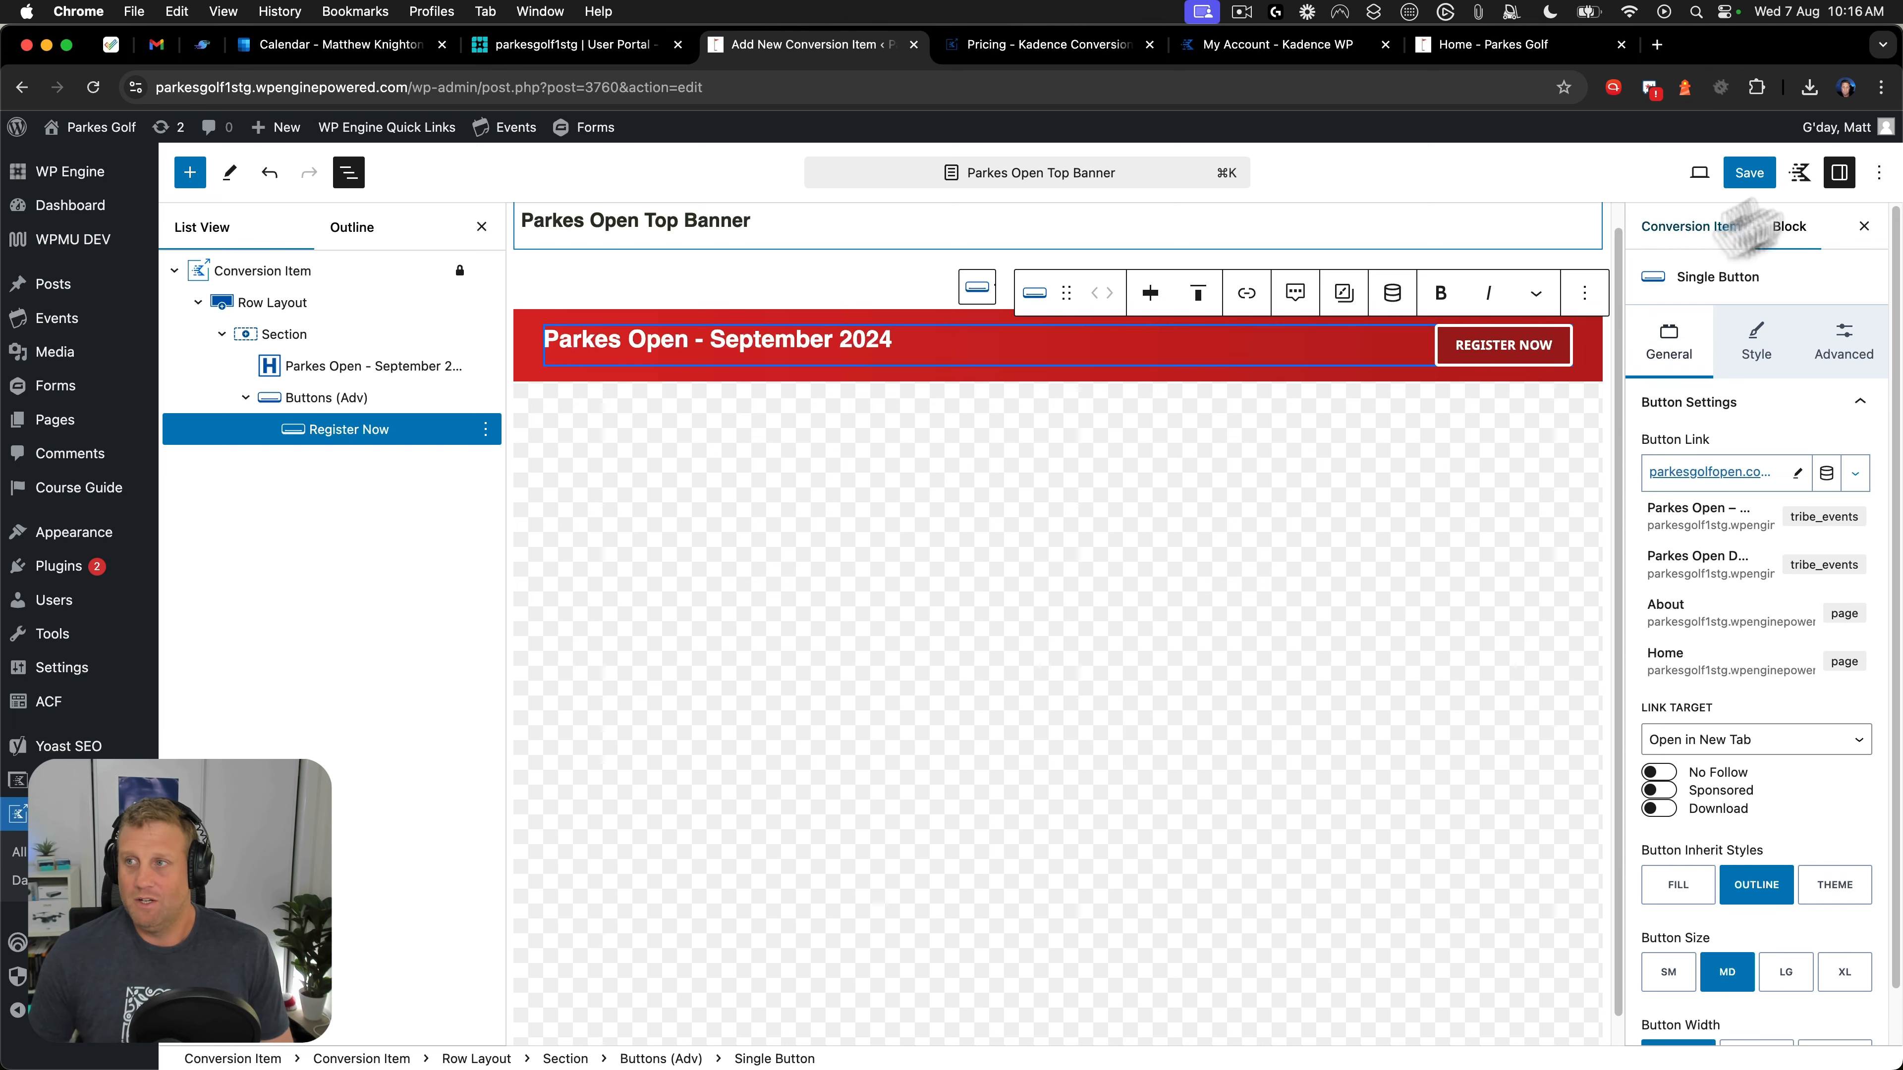
click(1750, 173)
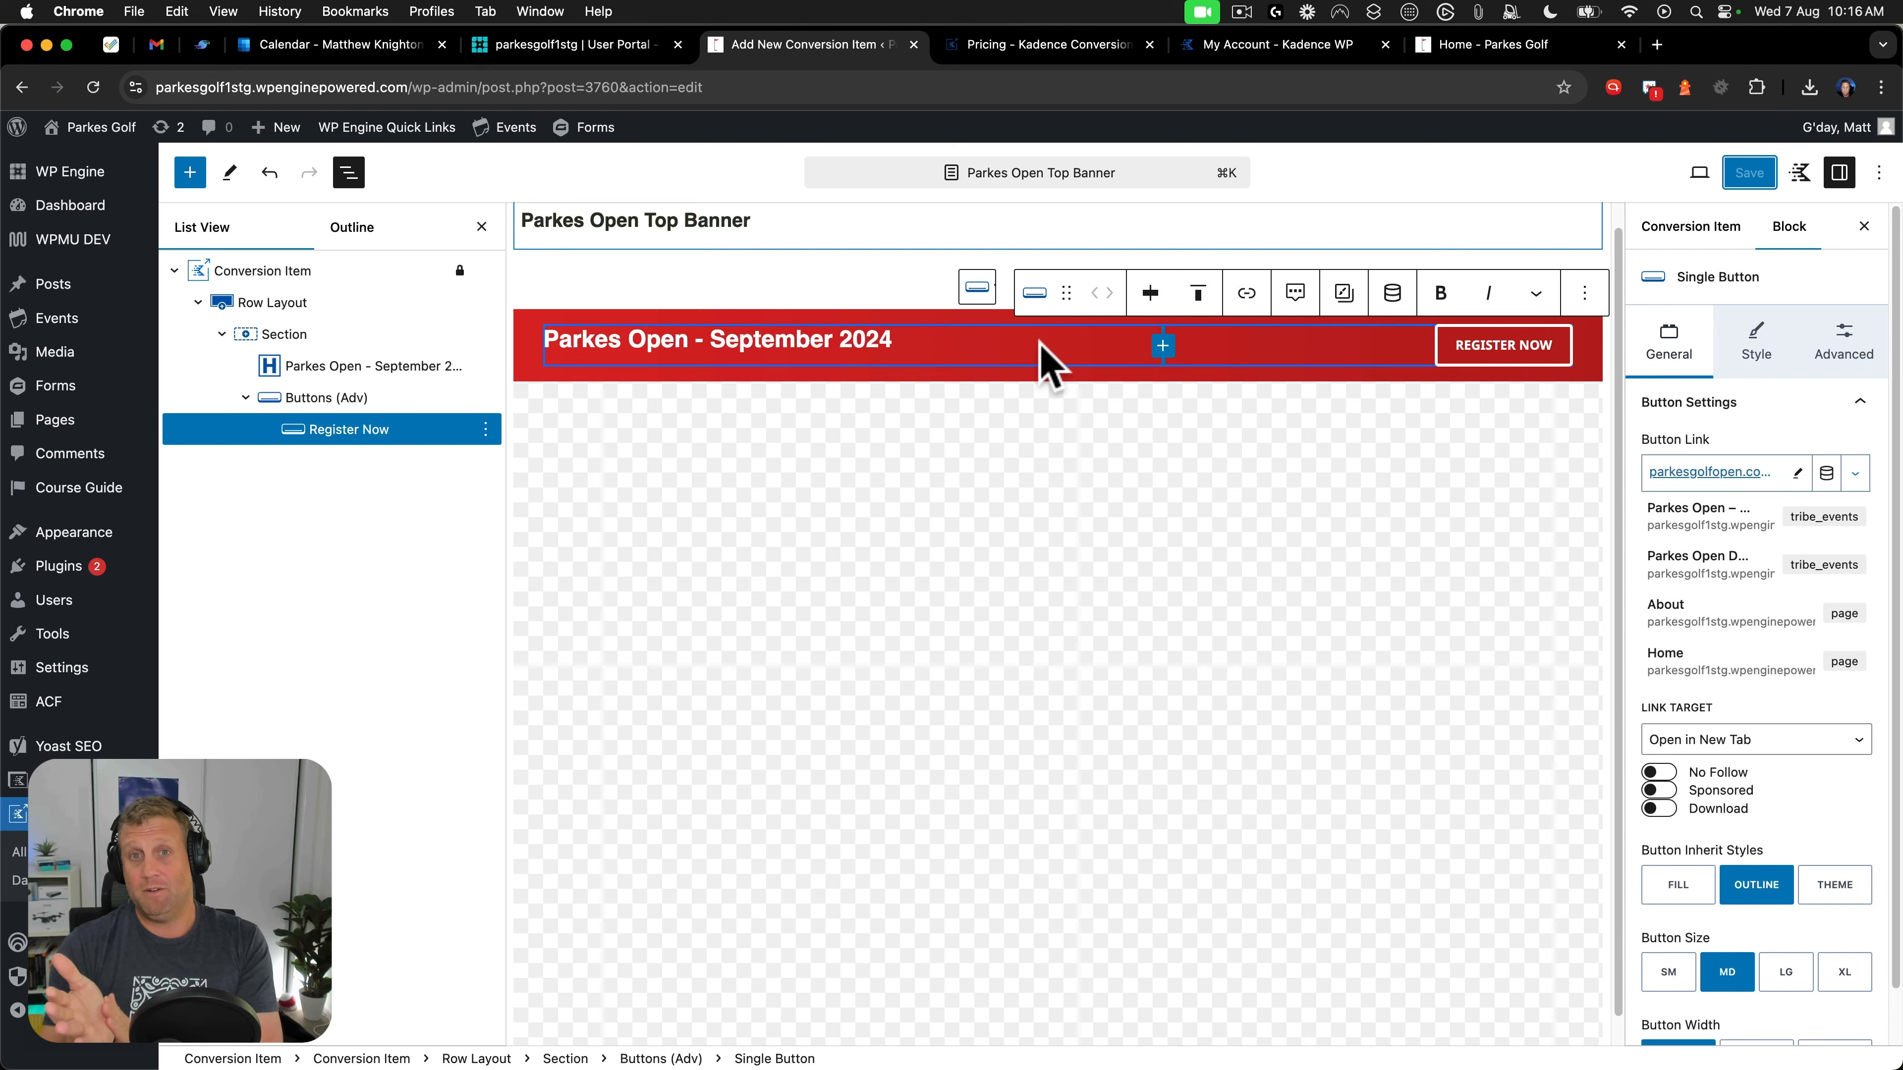
Reload the staging home page and test the link of the banner's Register Now button.
click(1491, 44)
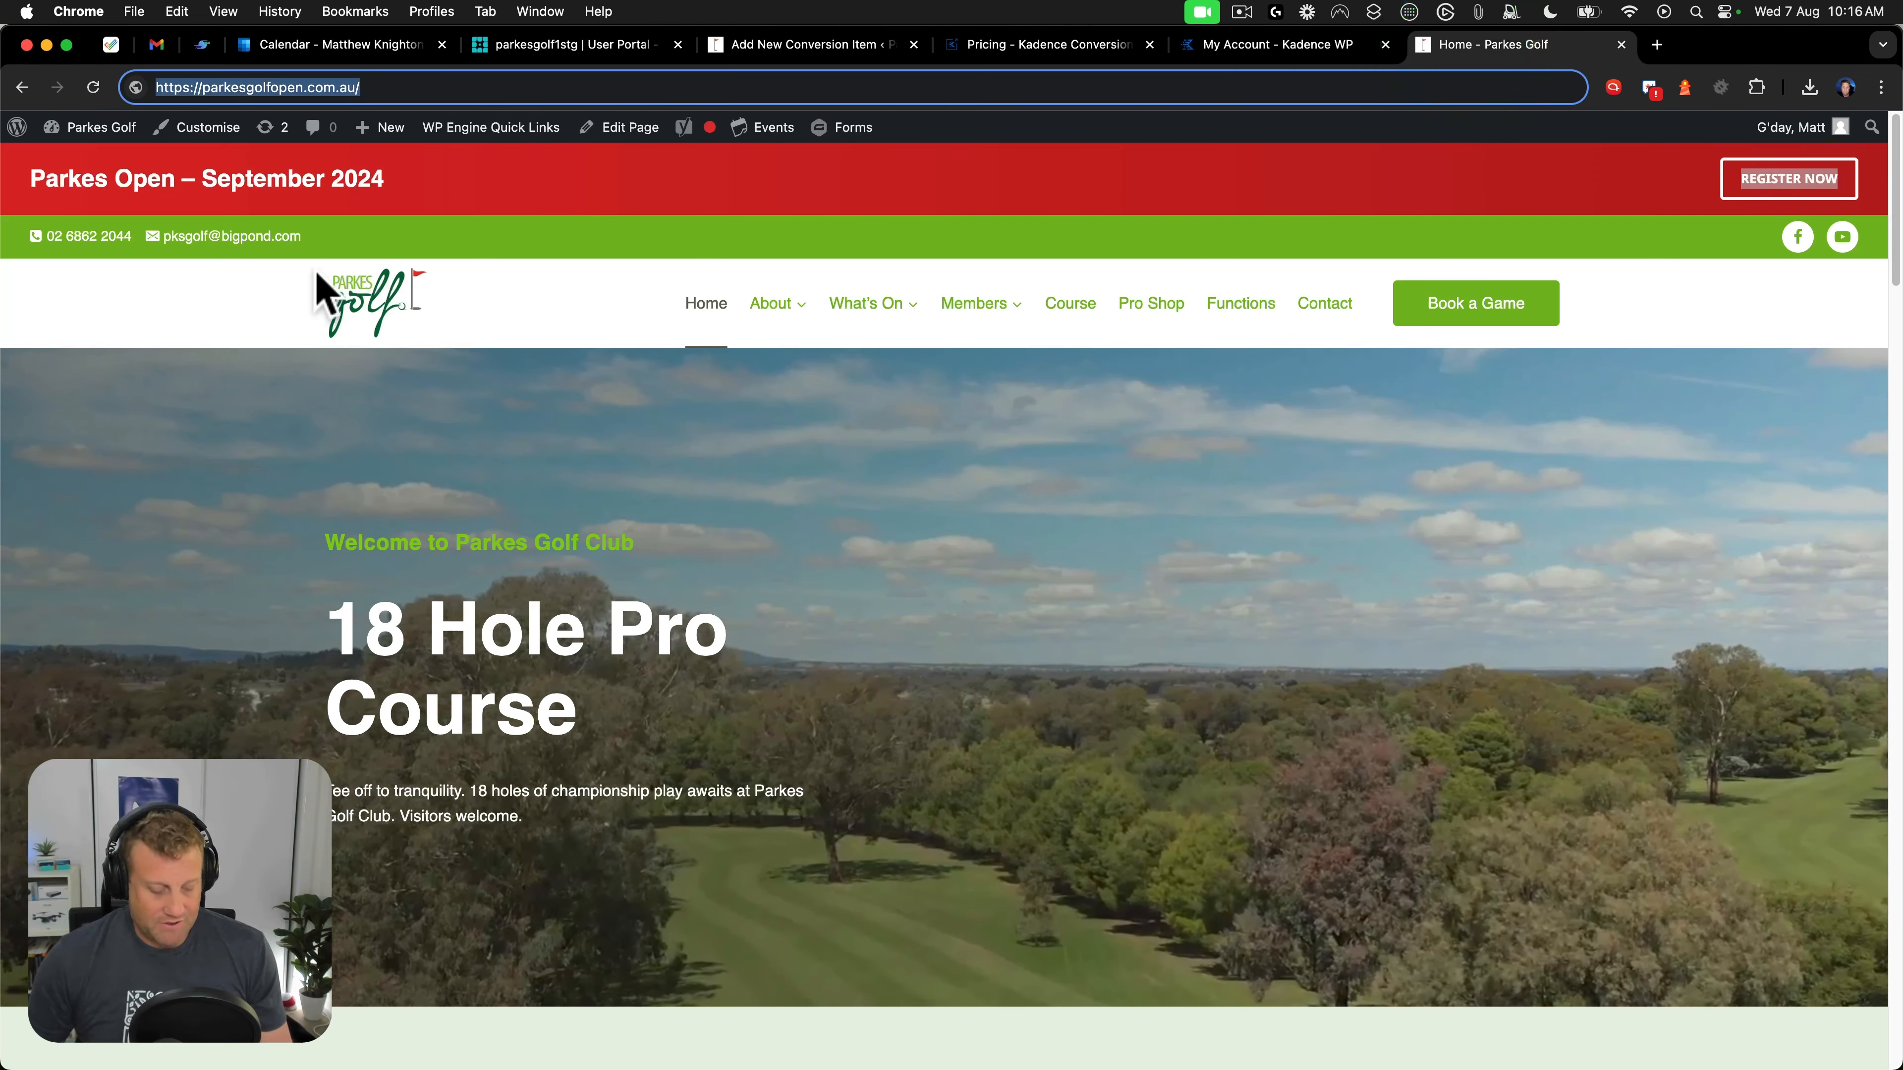
key(super+r)
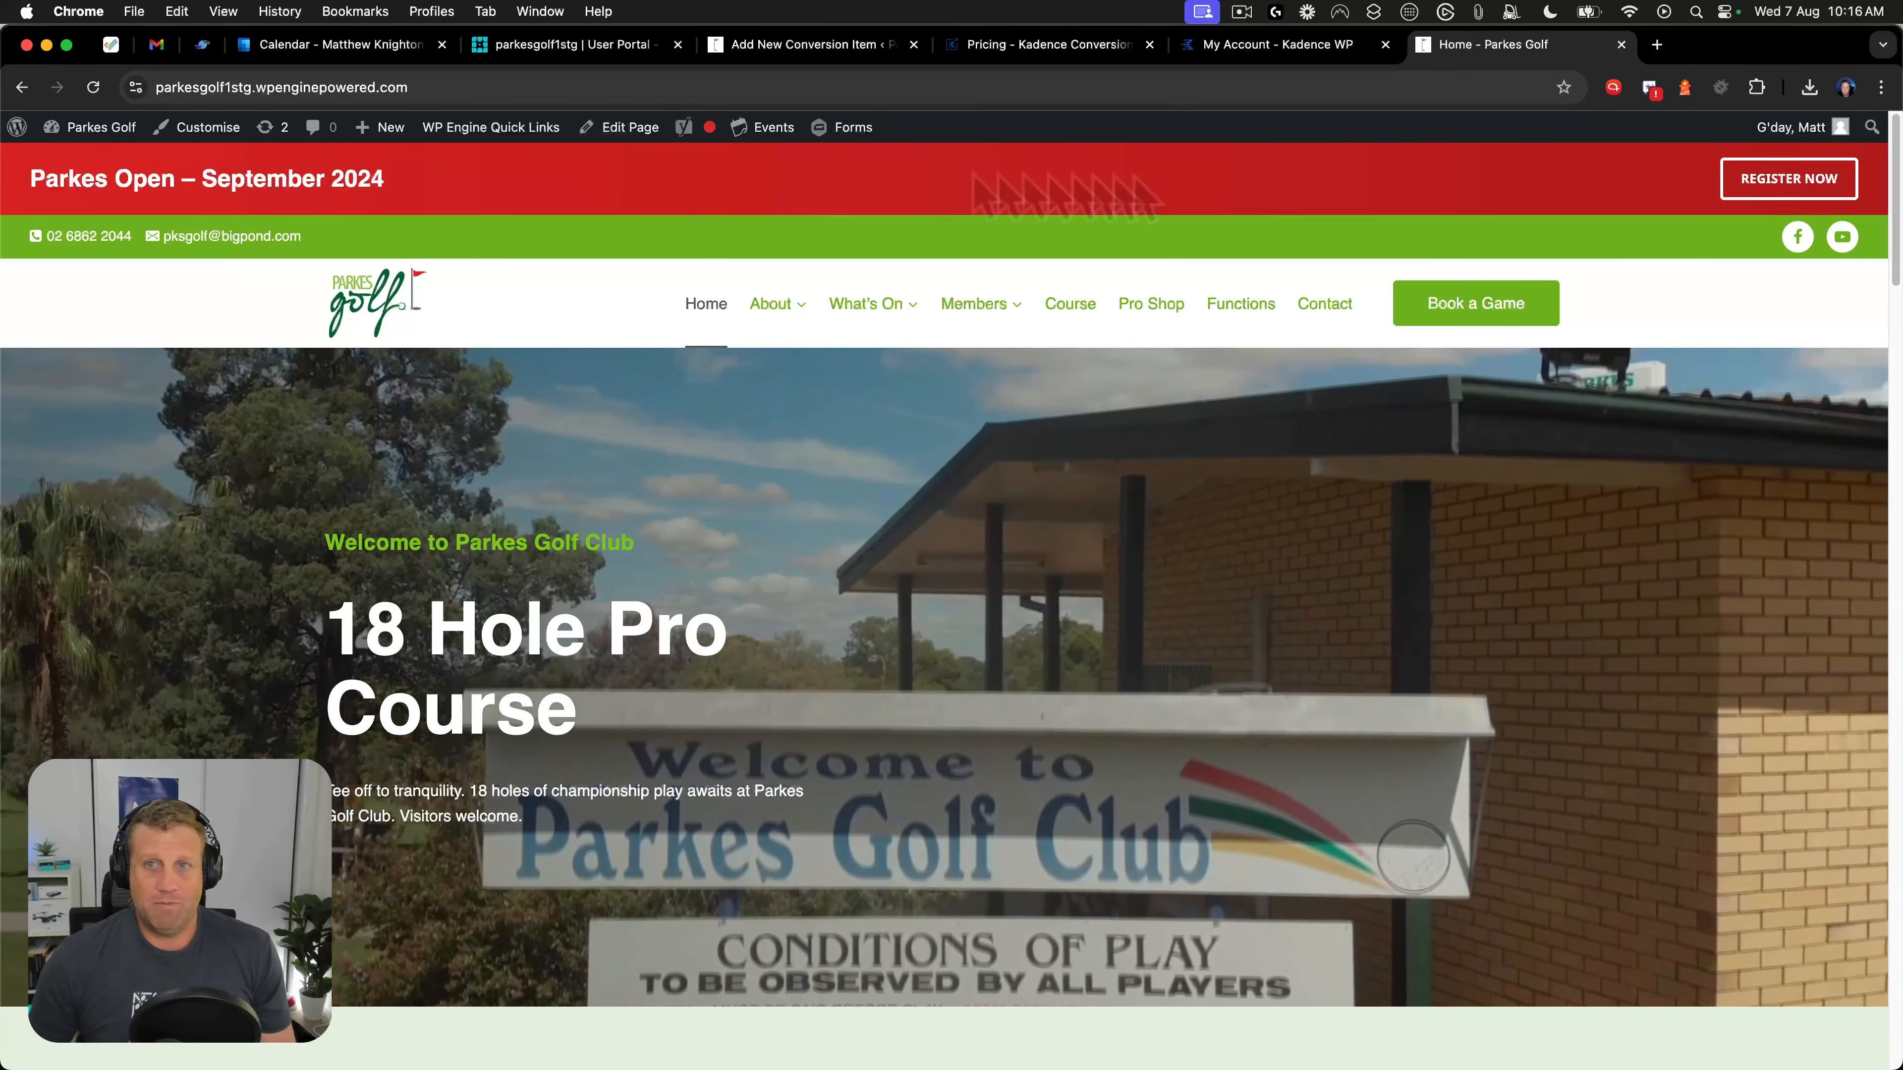
click(1819, 184)
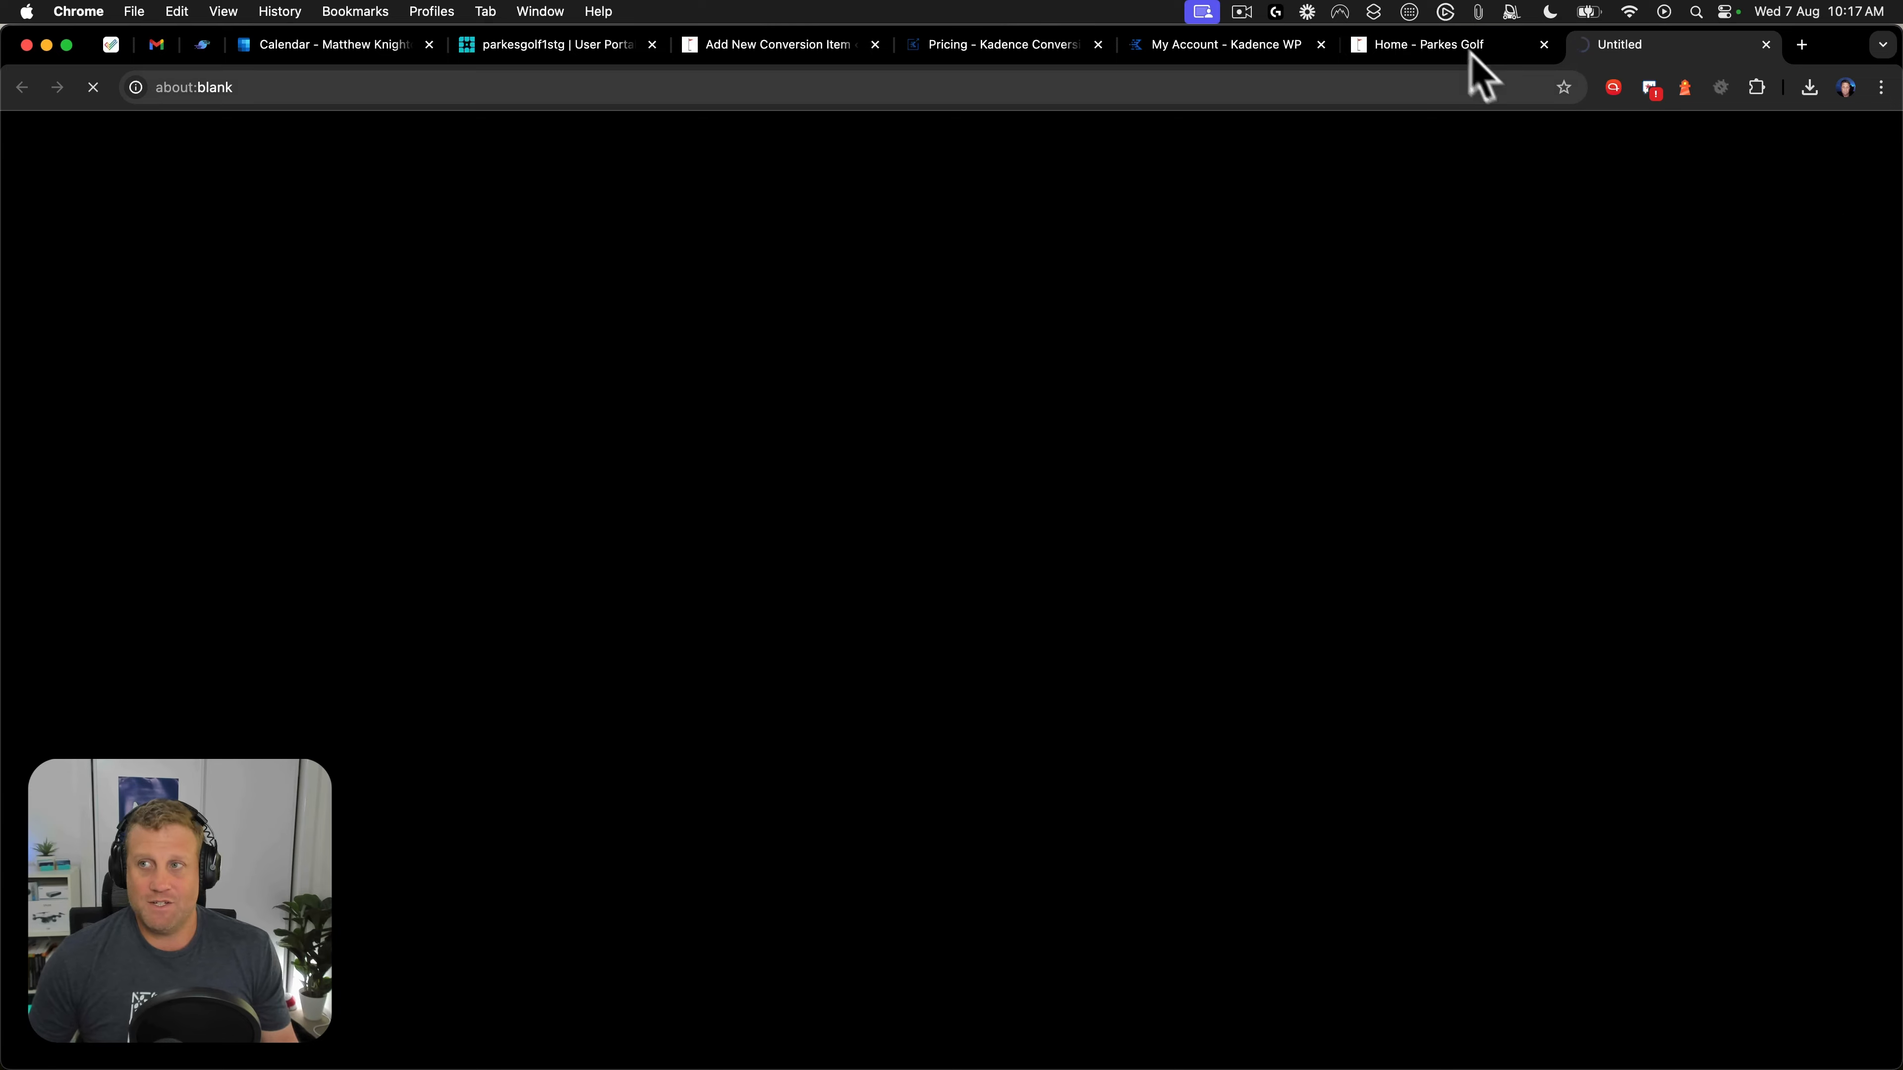
click(1442, 53)
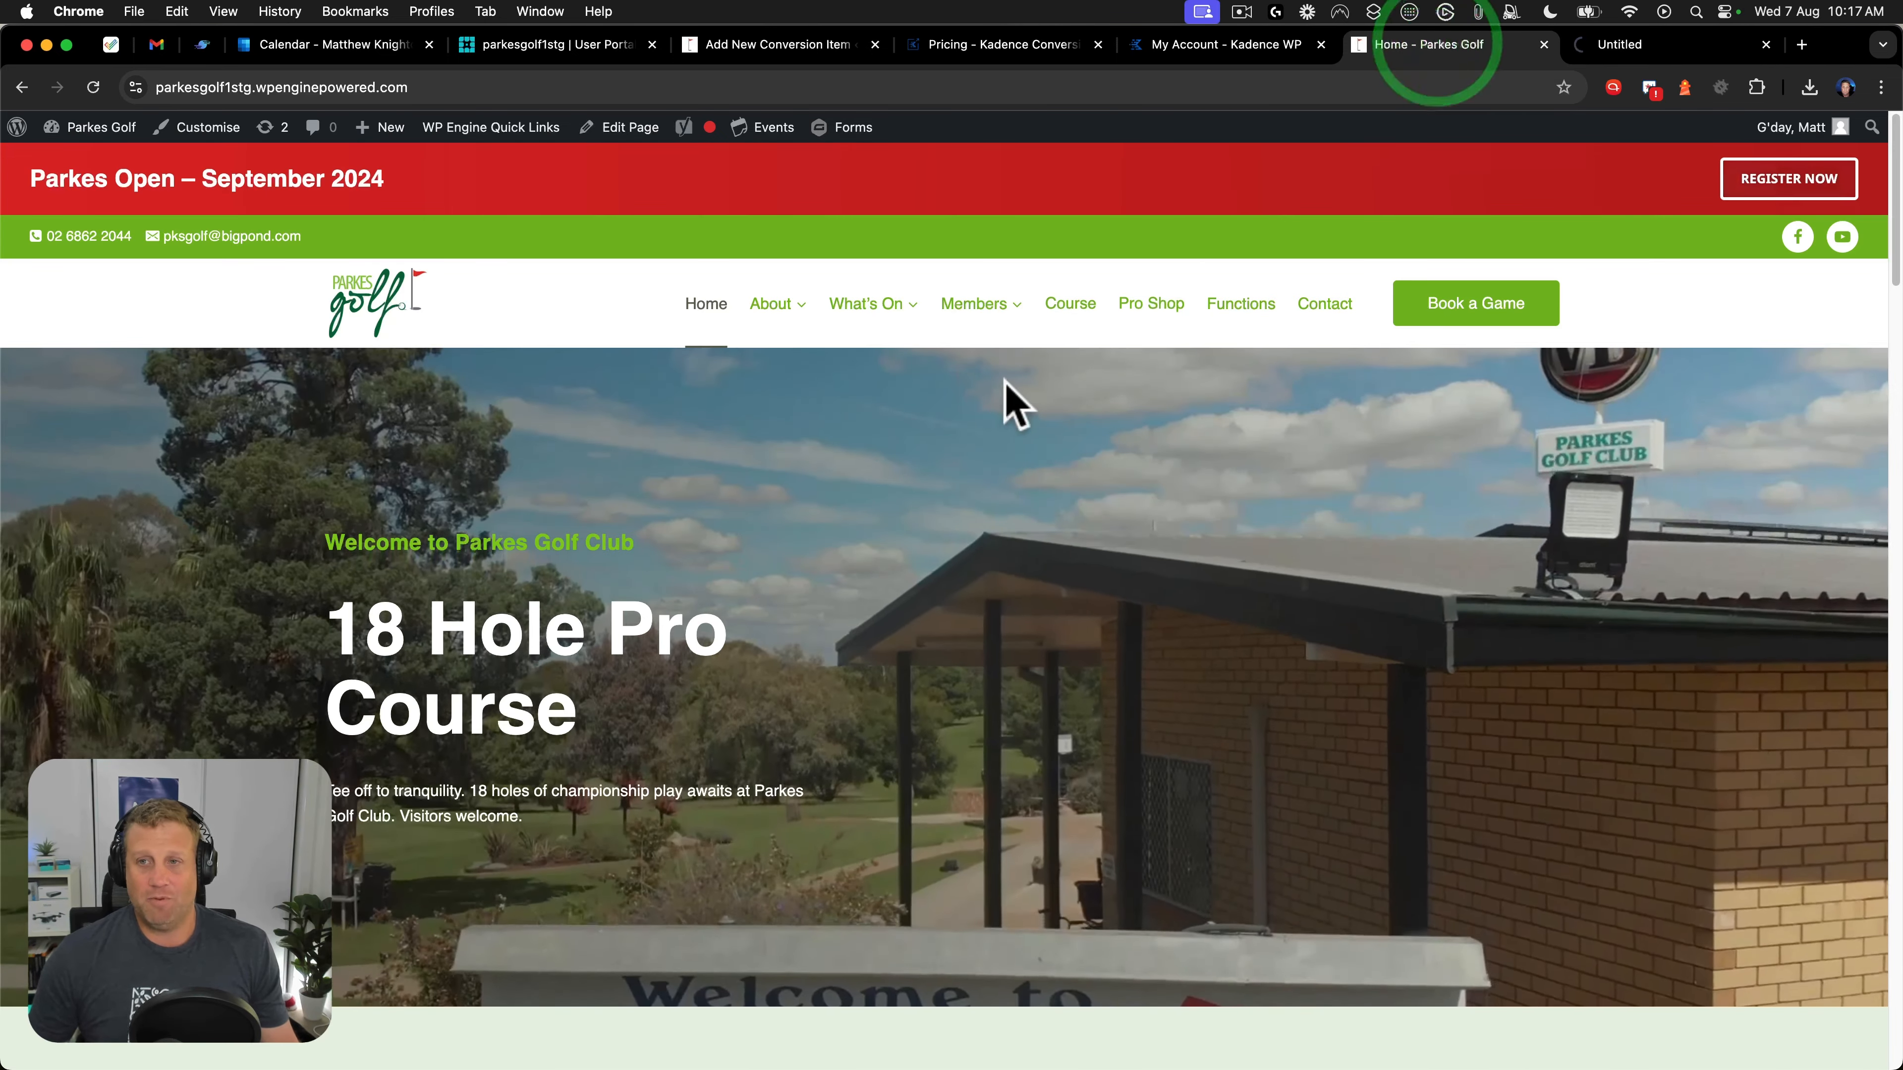
click(723, 326)
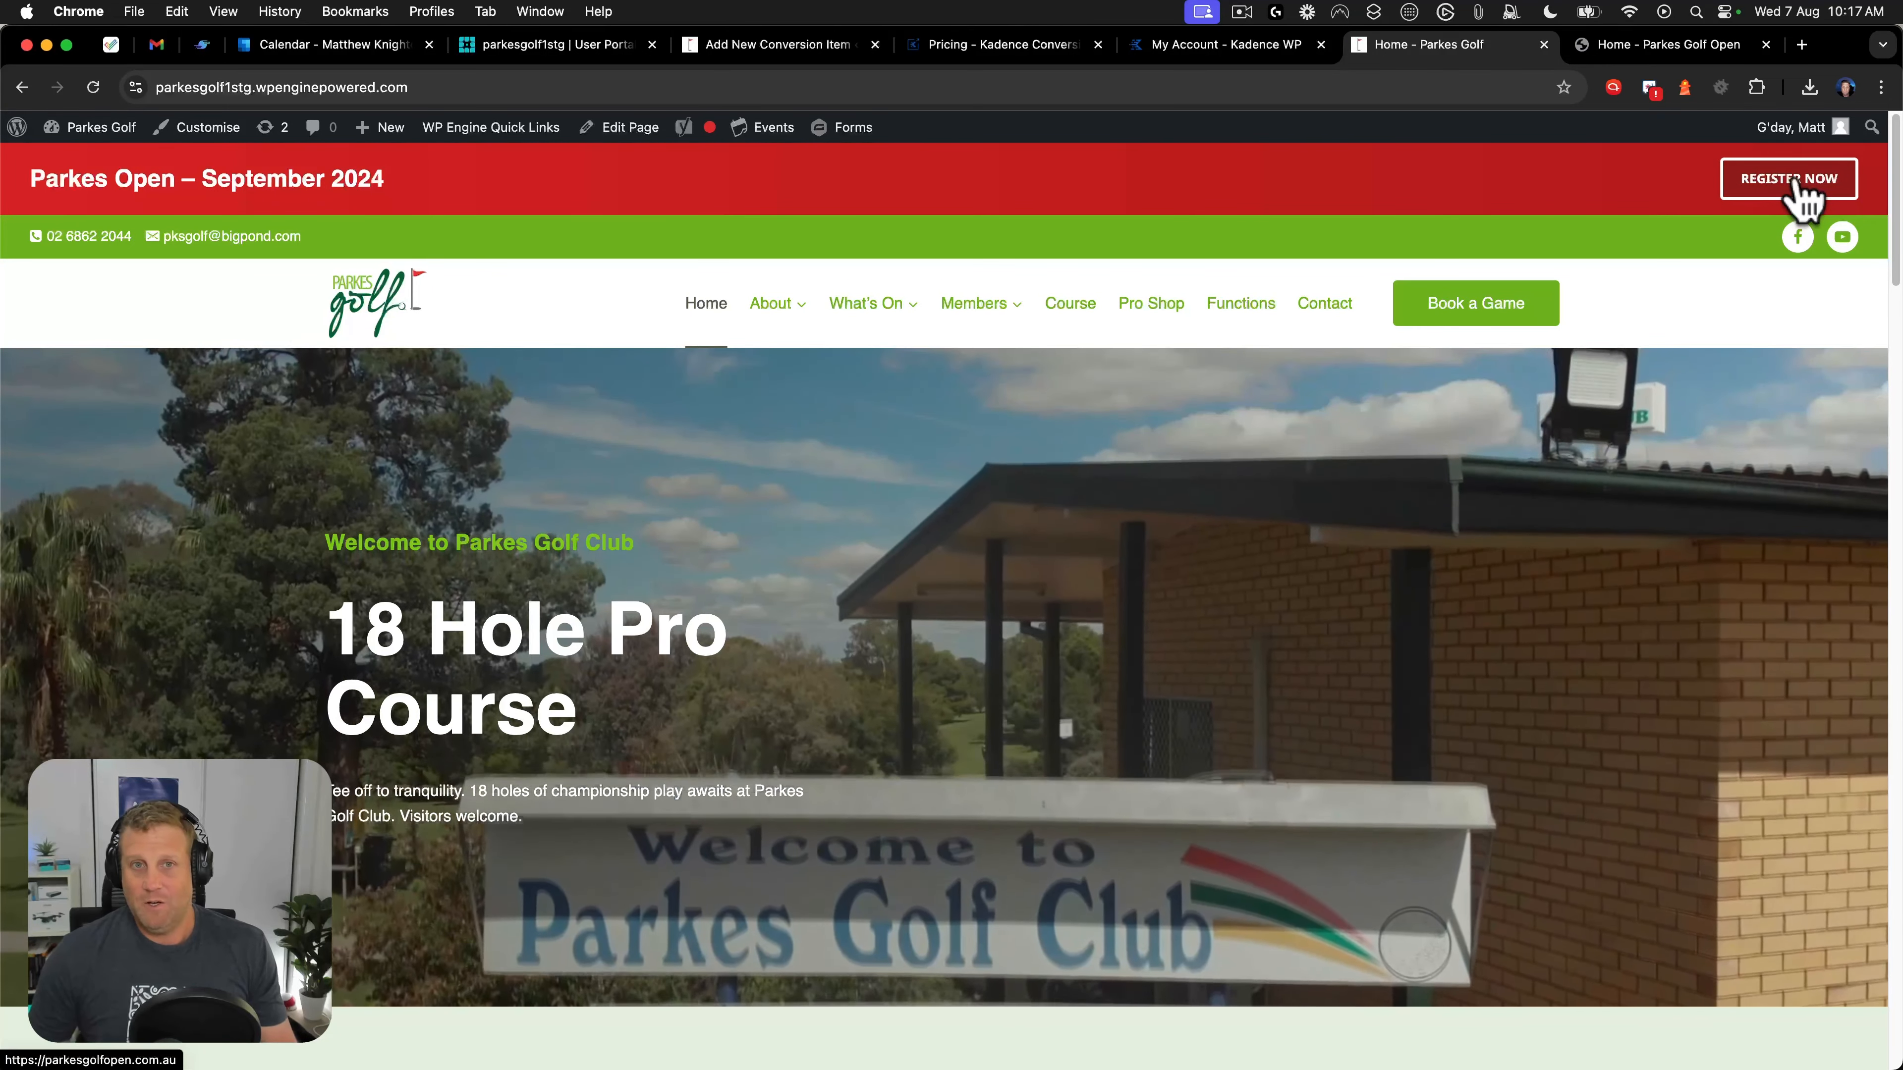
In the banner editor, review the conversion item's repeat control and conversion settings, including the conversion type options, keeping Banner selected.
click(1199, 47)
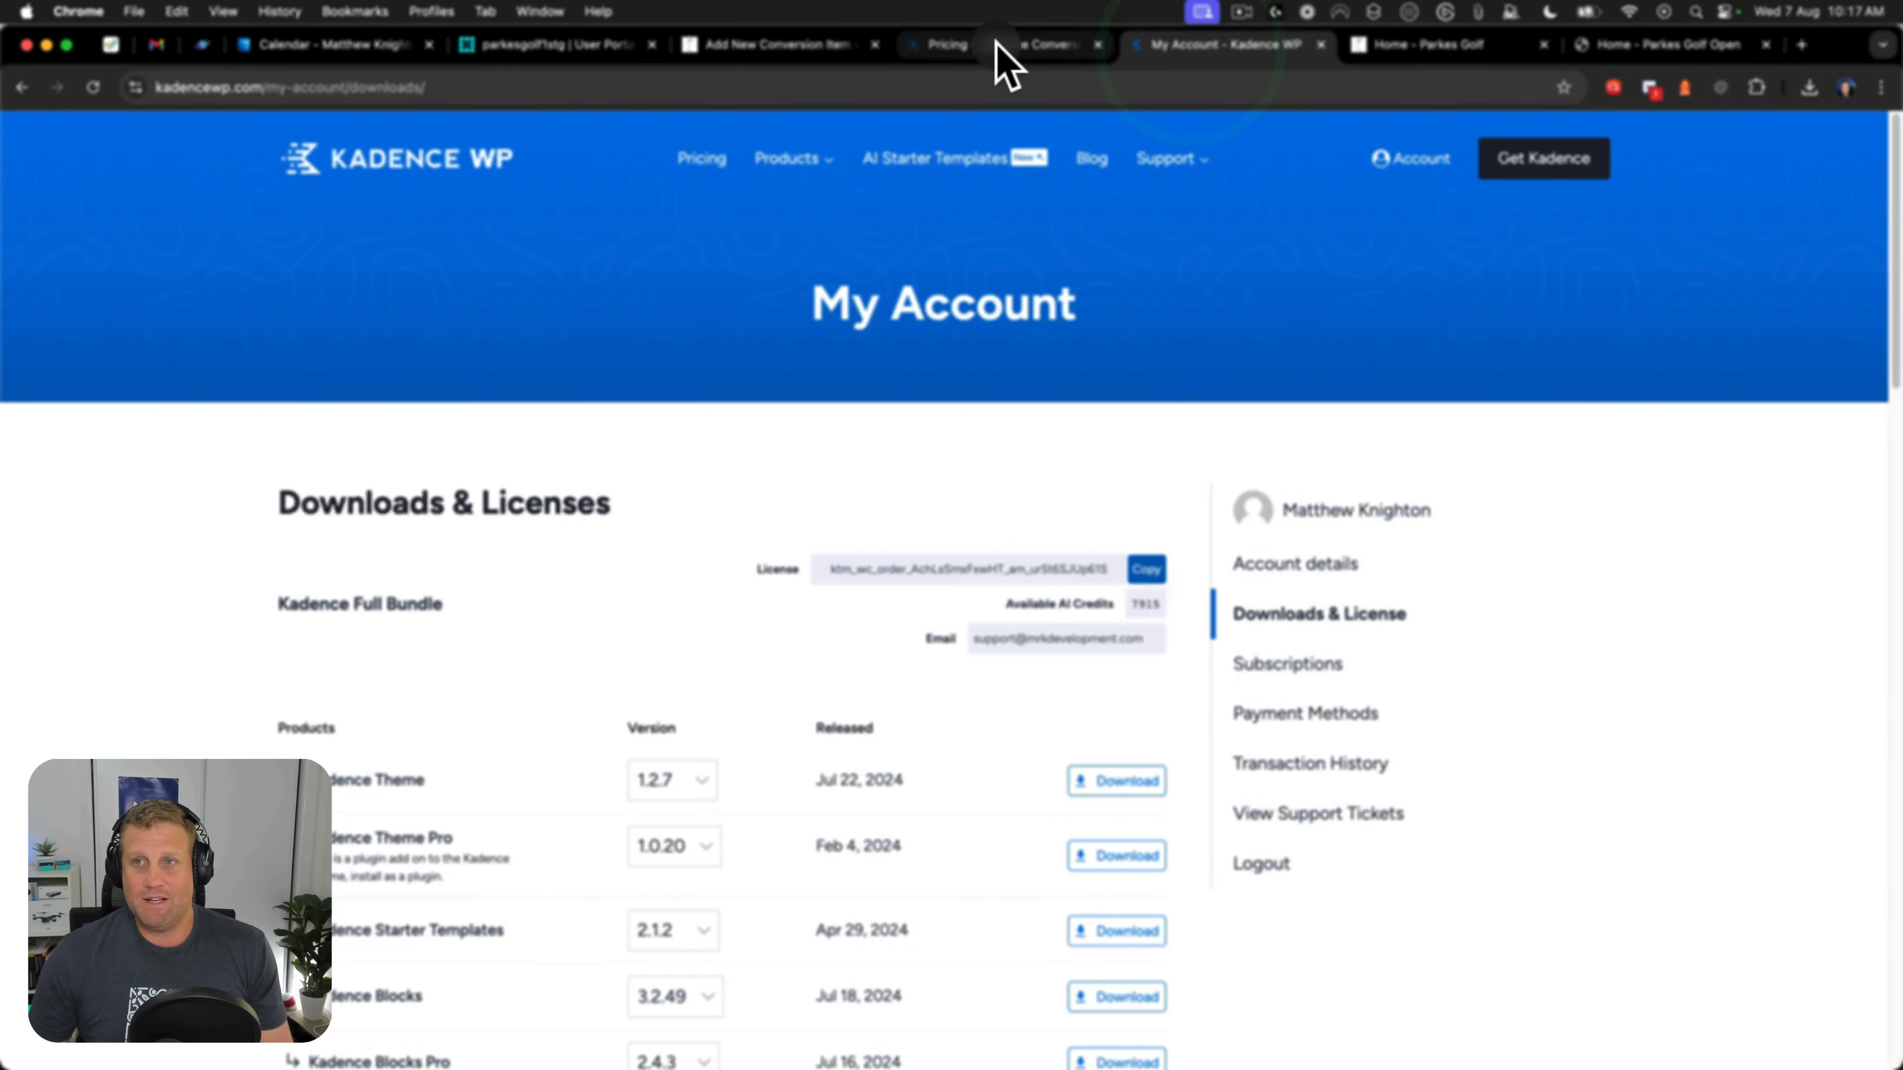
click(764, 47)
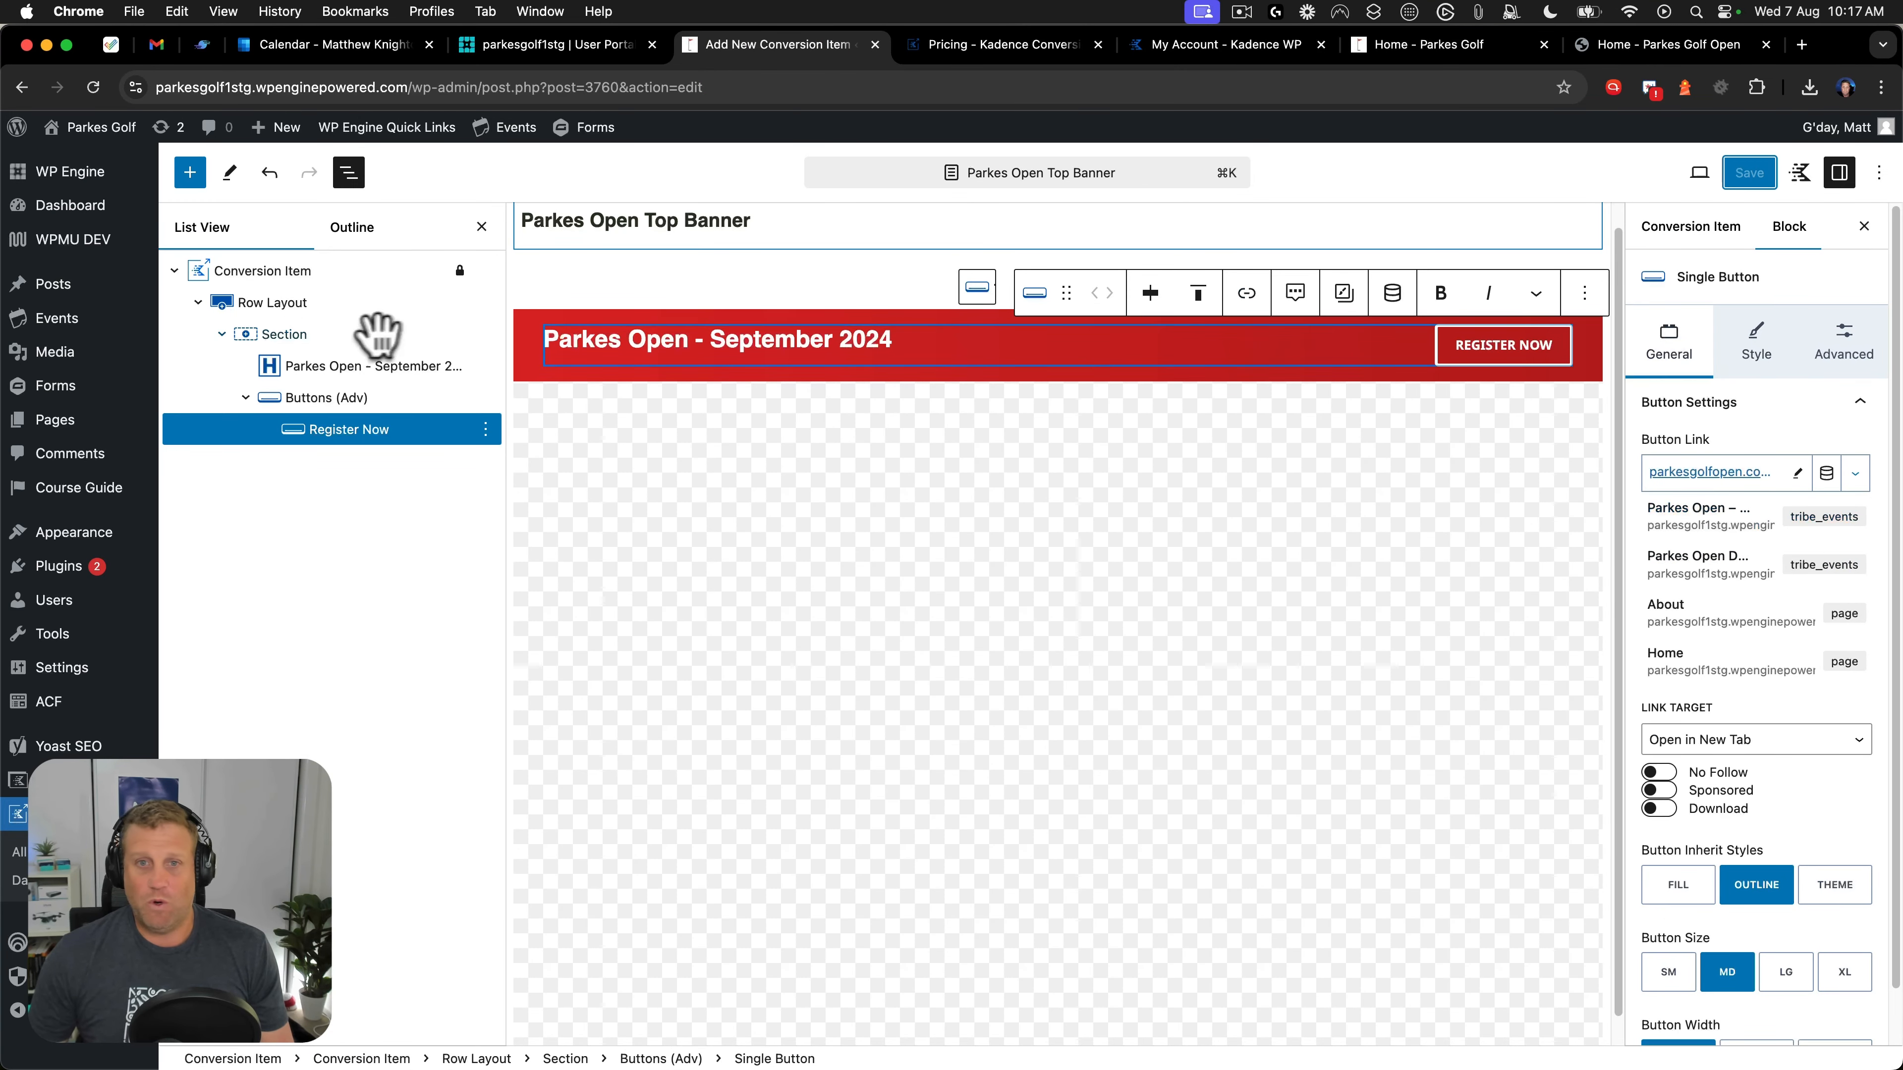
click(251, 274)
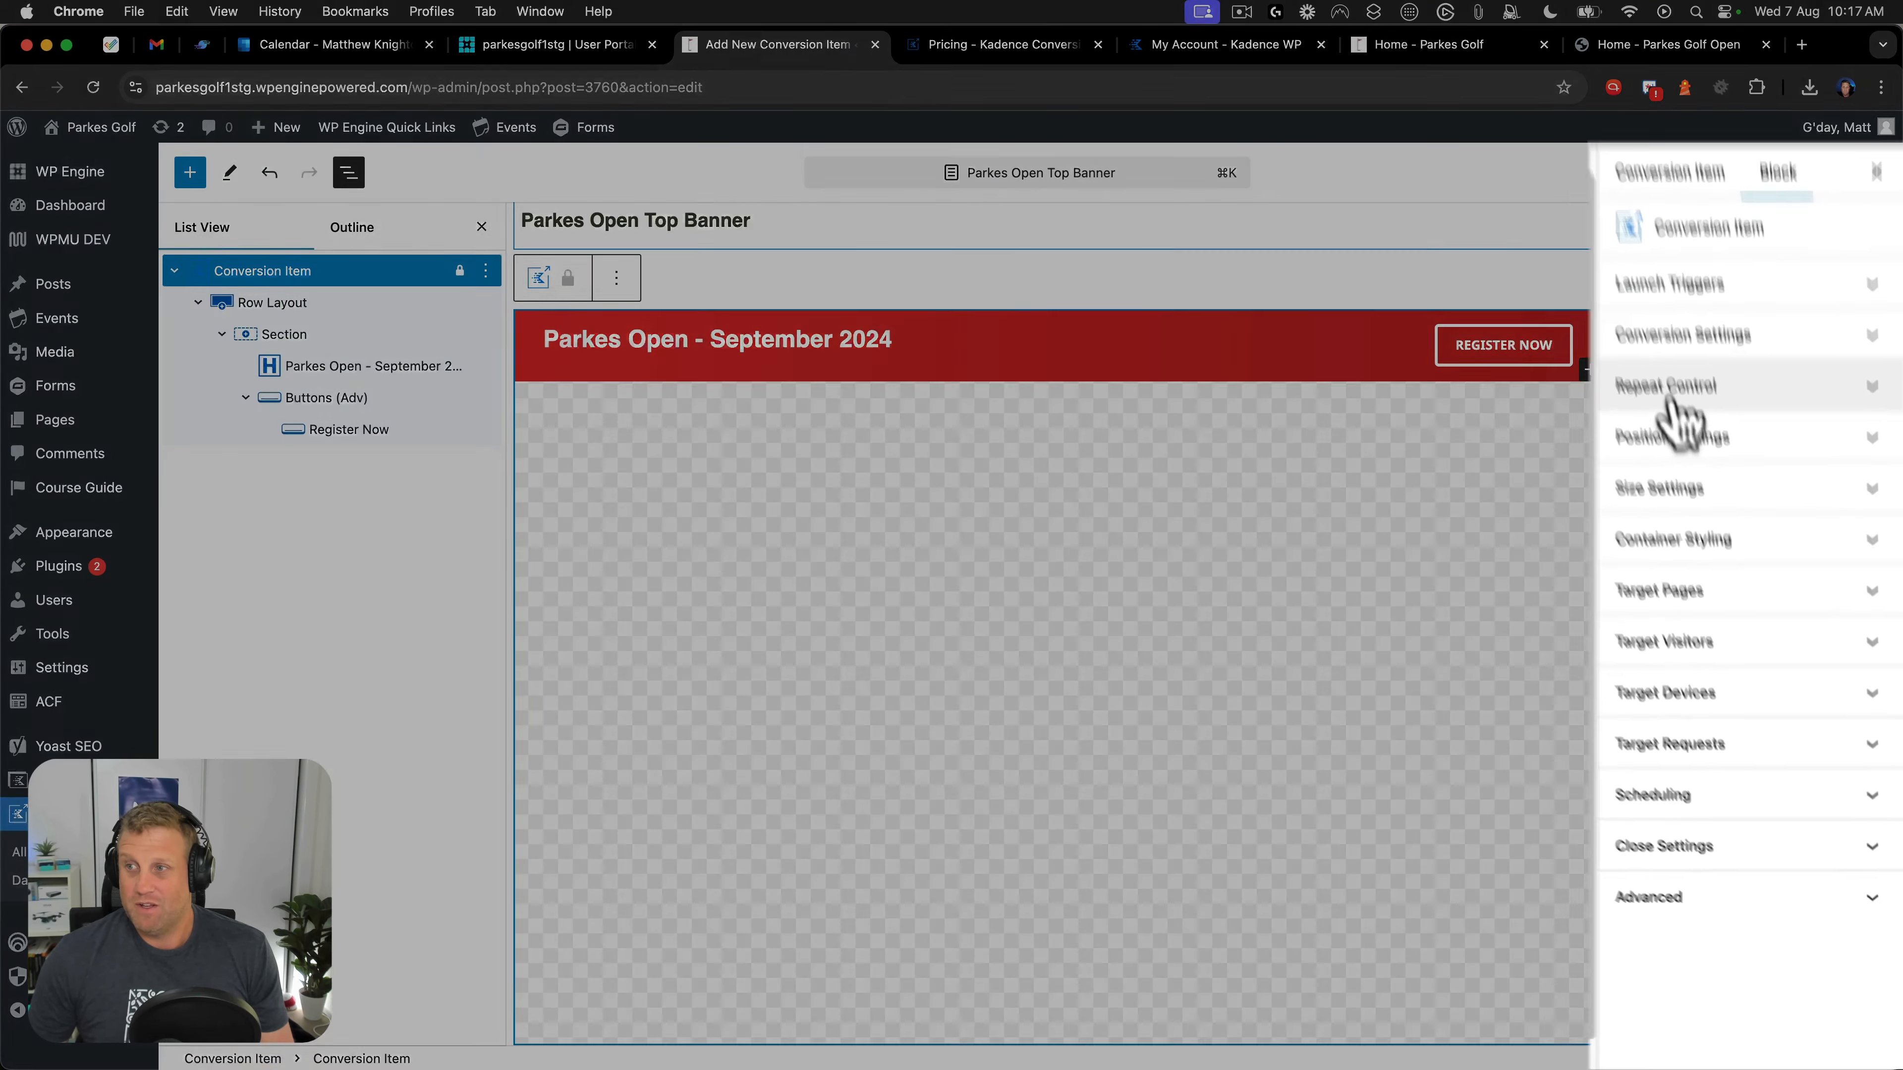
click(1669, 390)
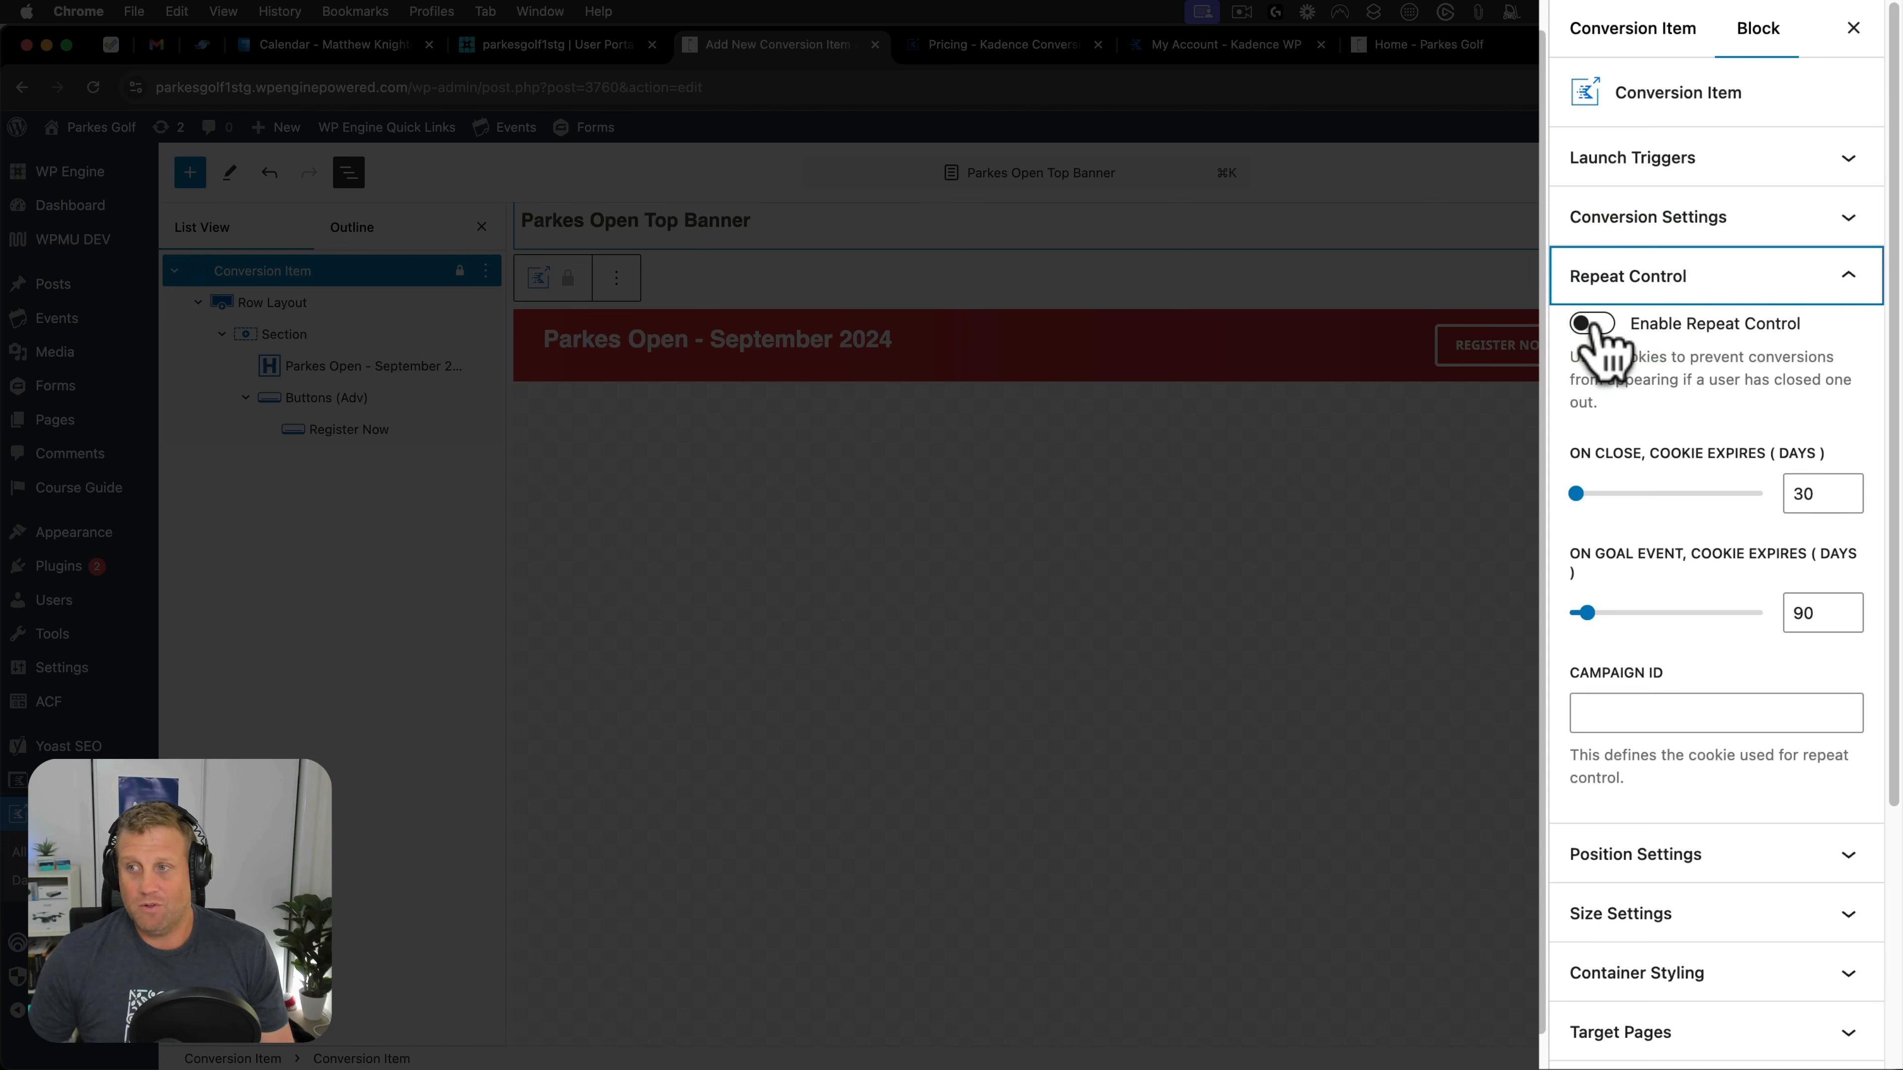
click(1627, 276)
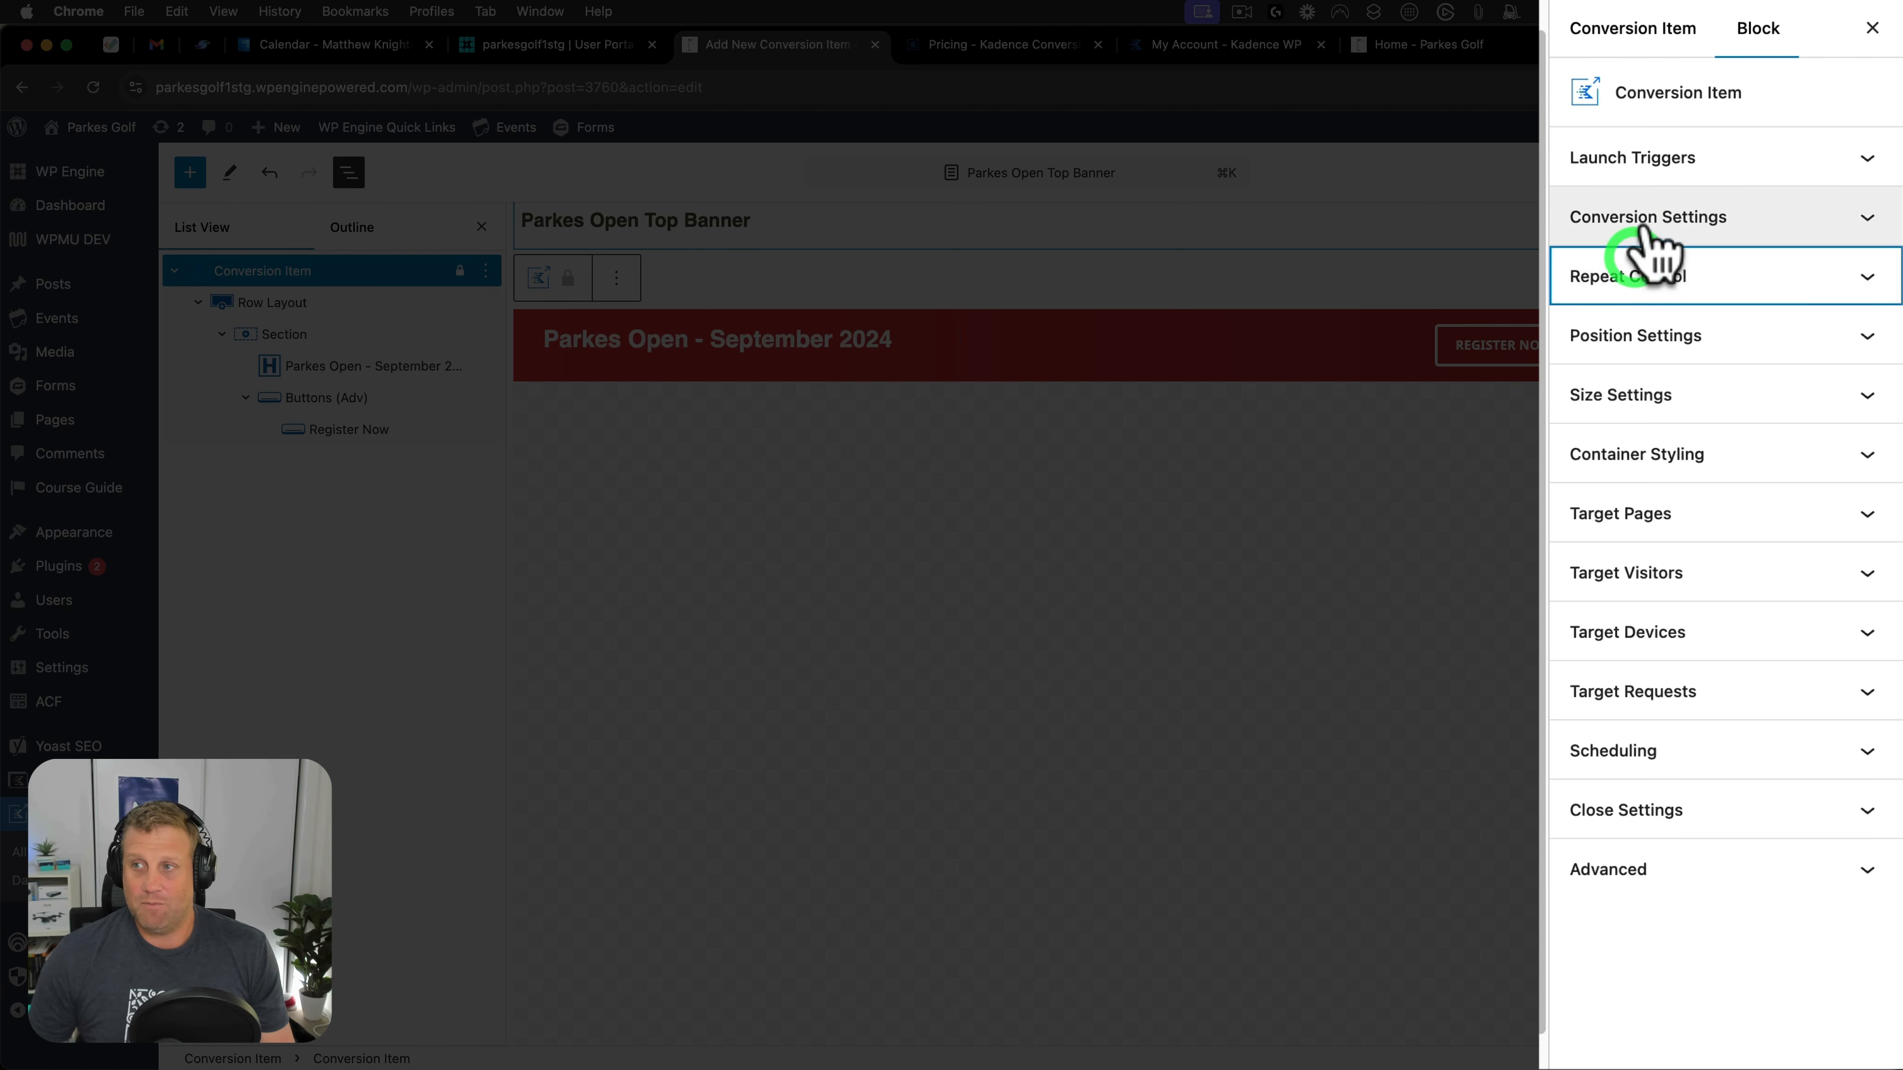
click(1633, 219)
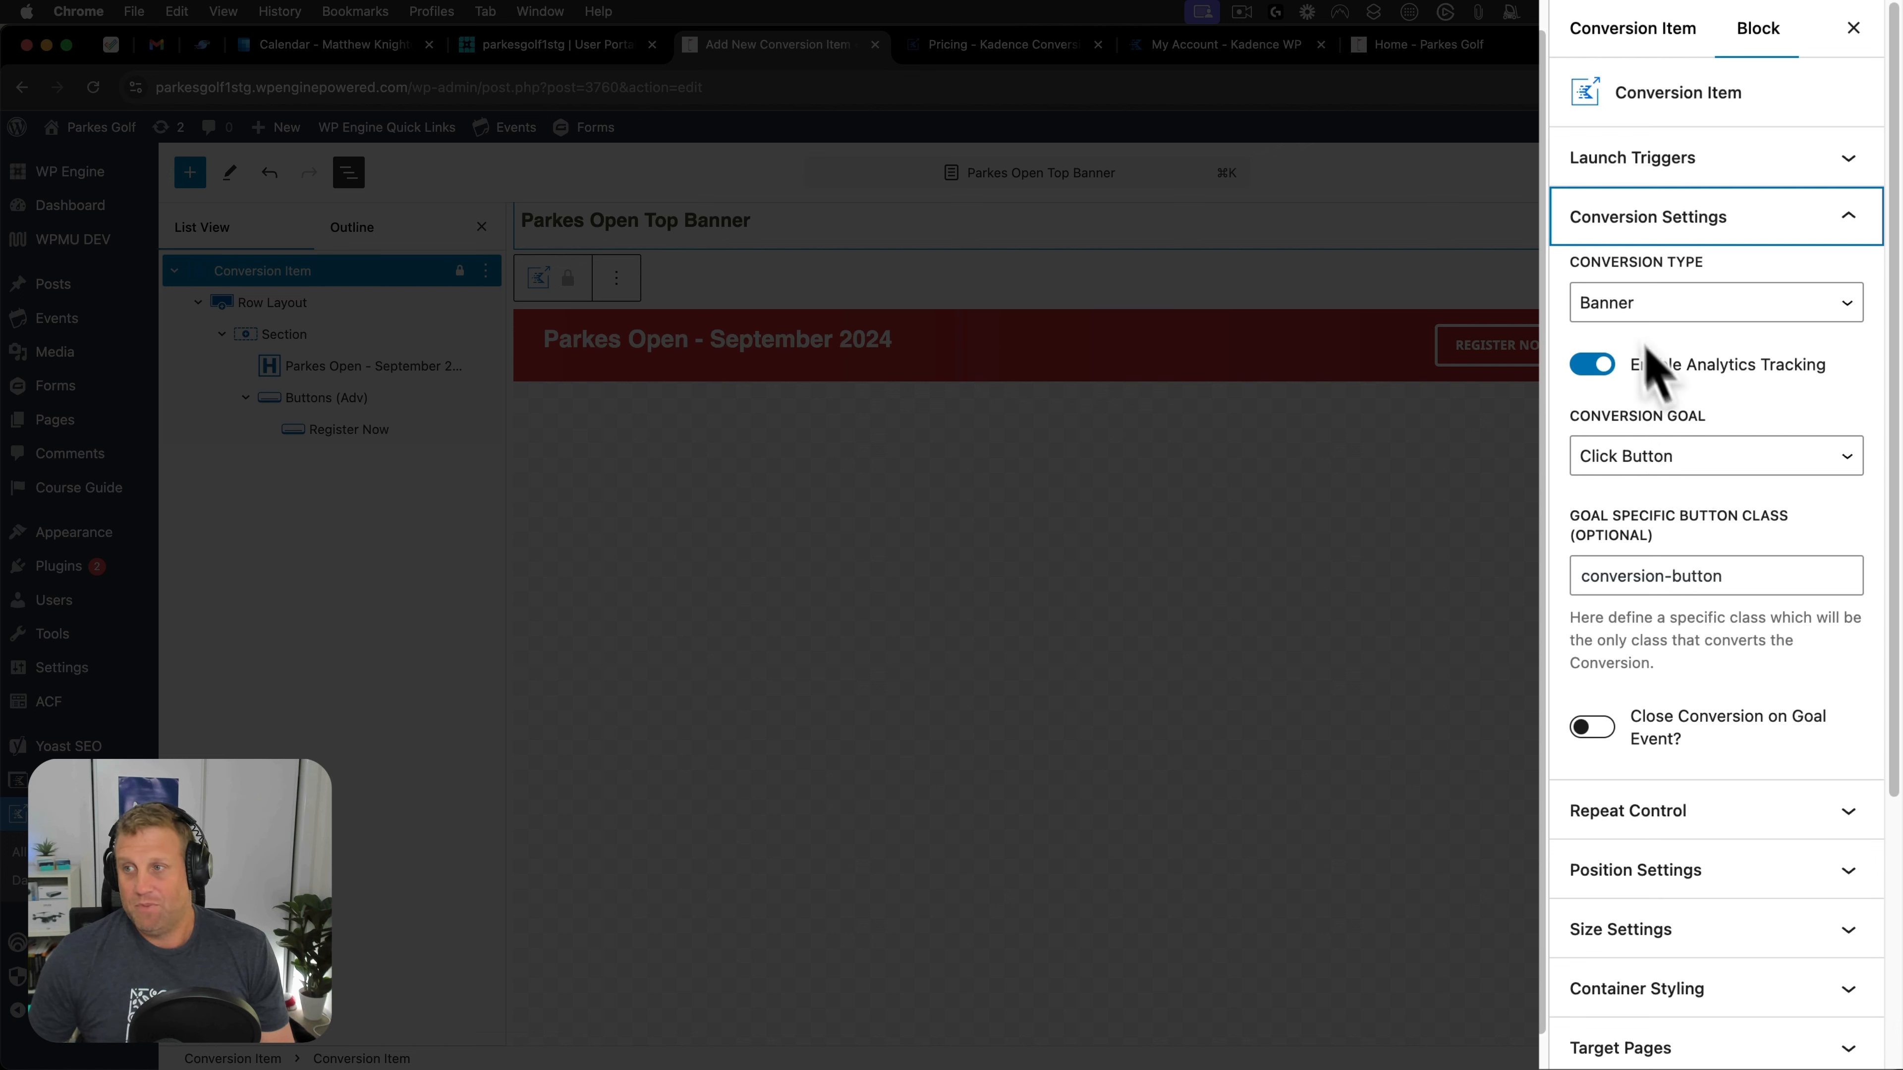
click(1655, 307)
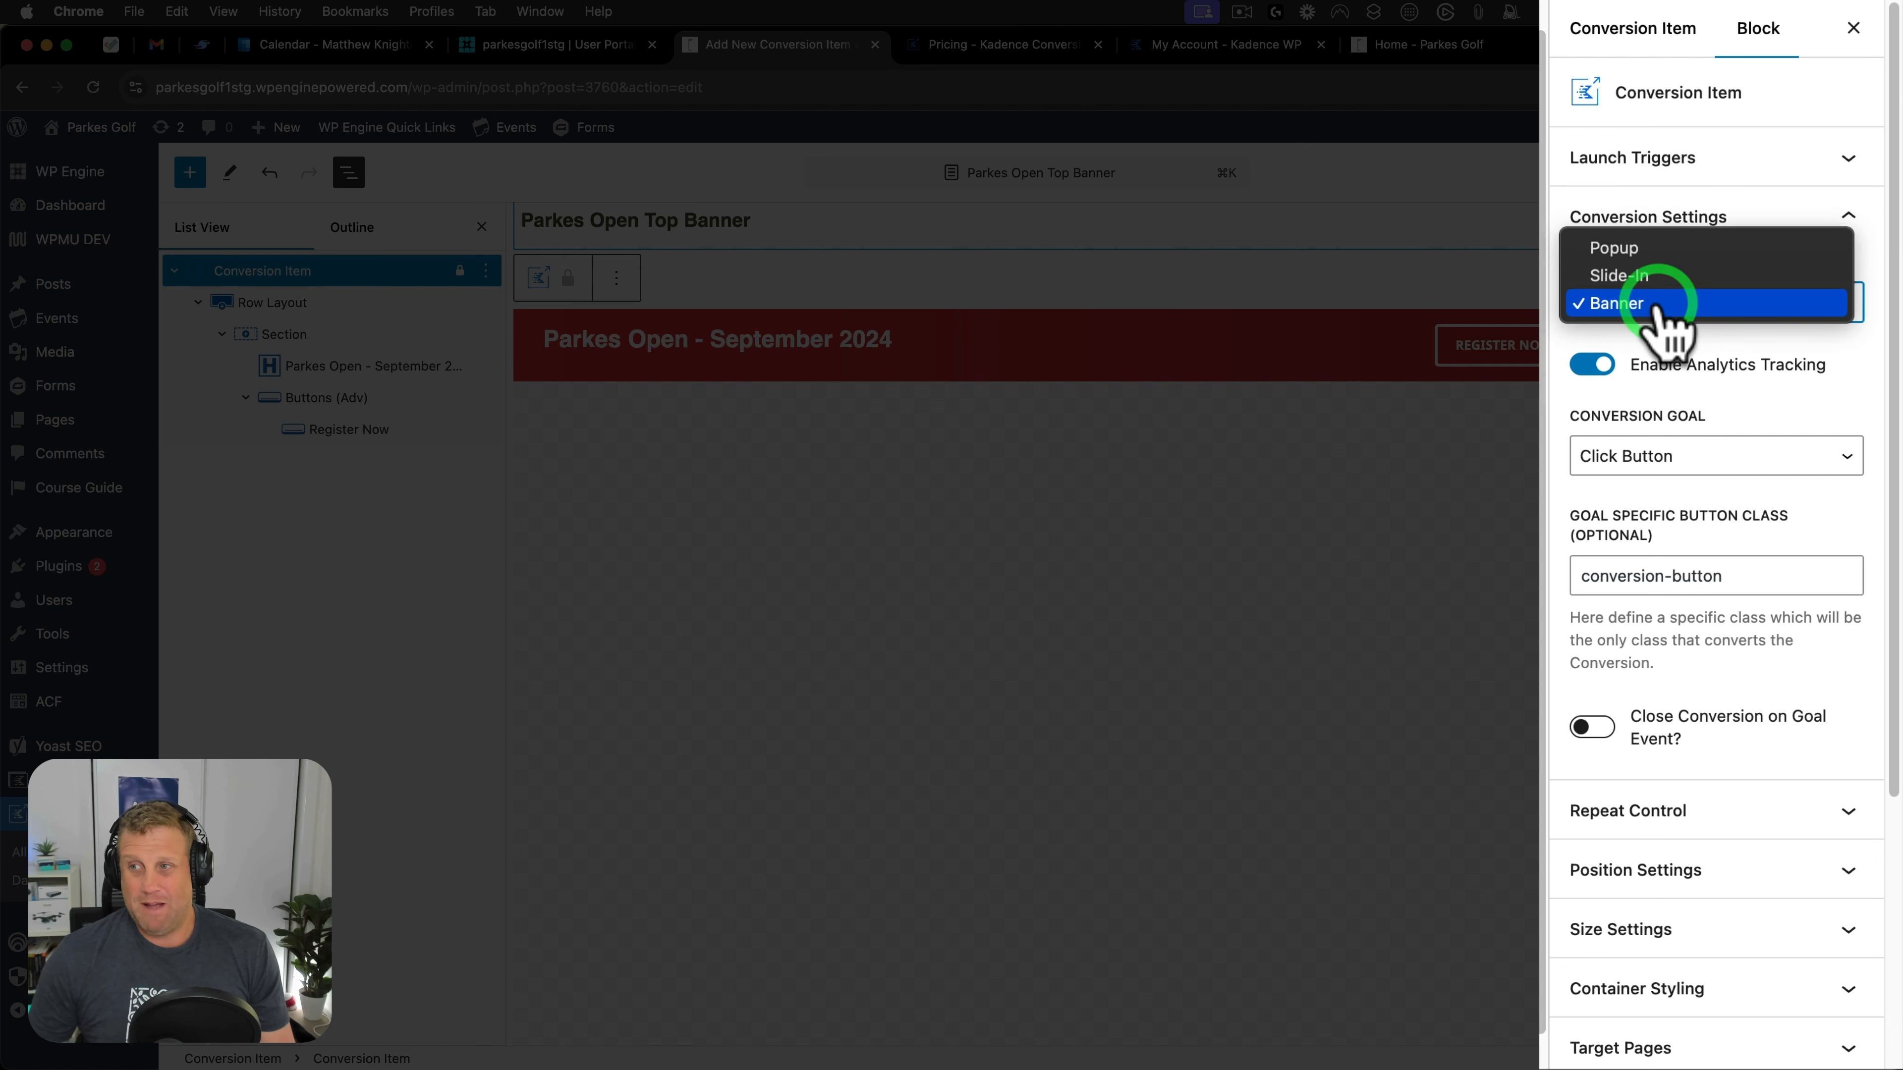
click(1657, 315)
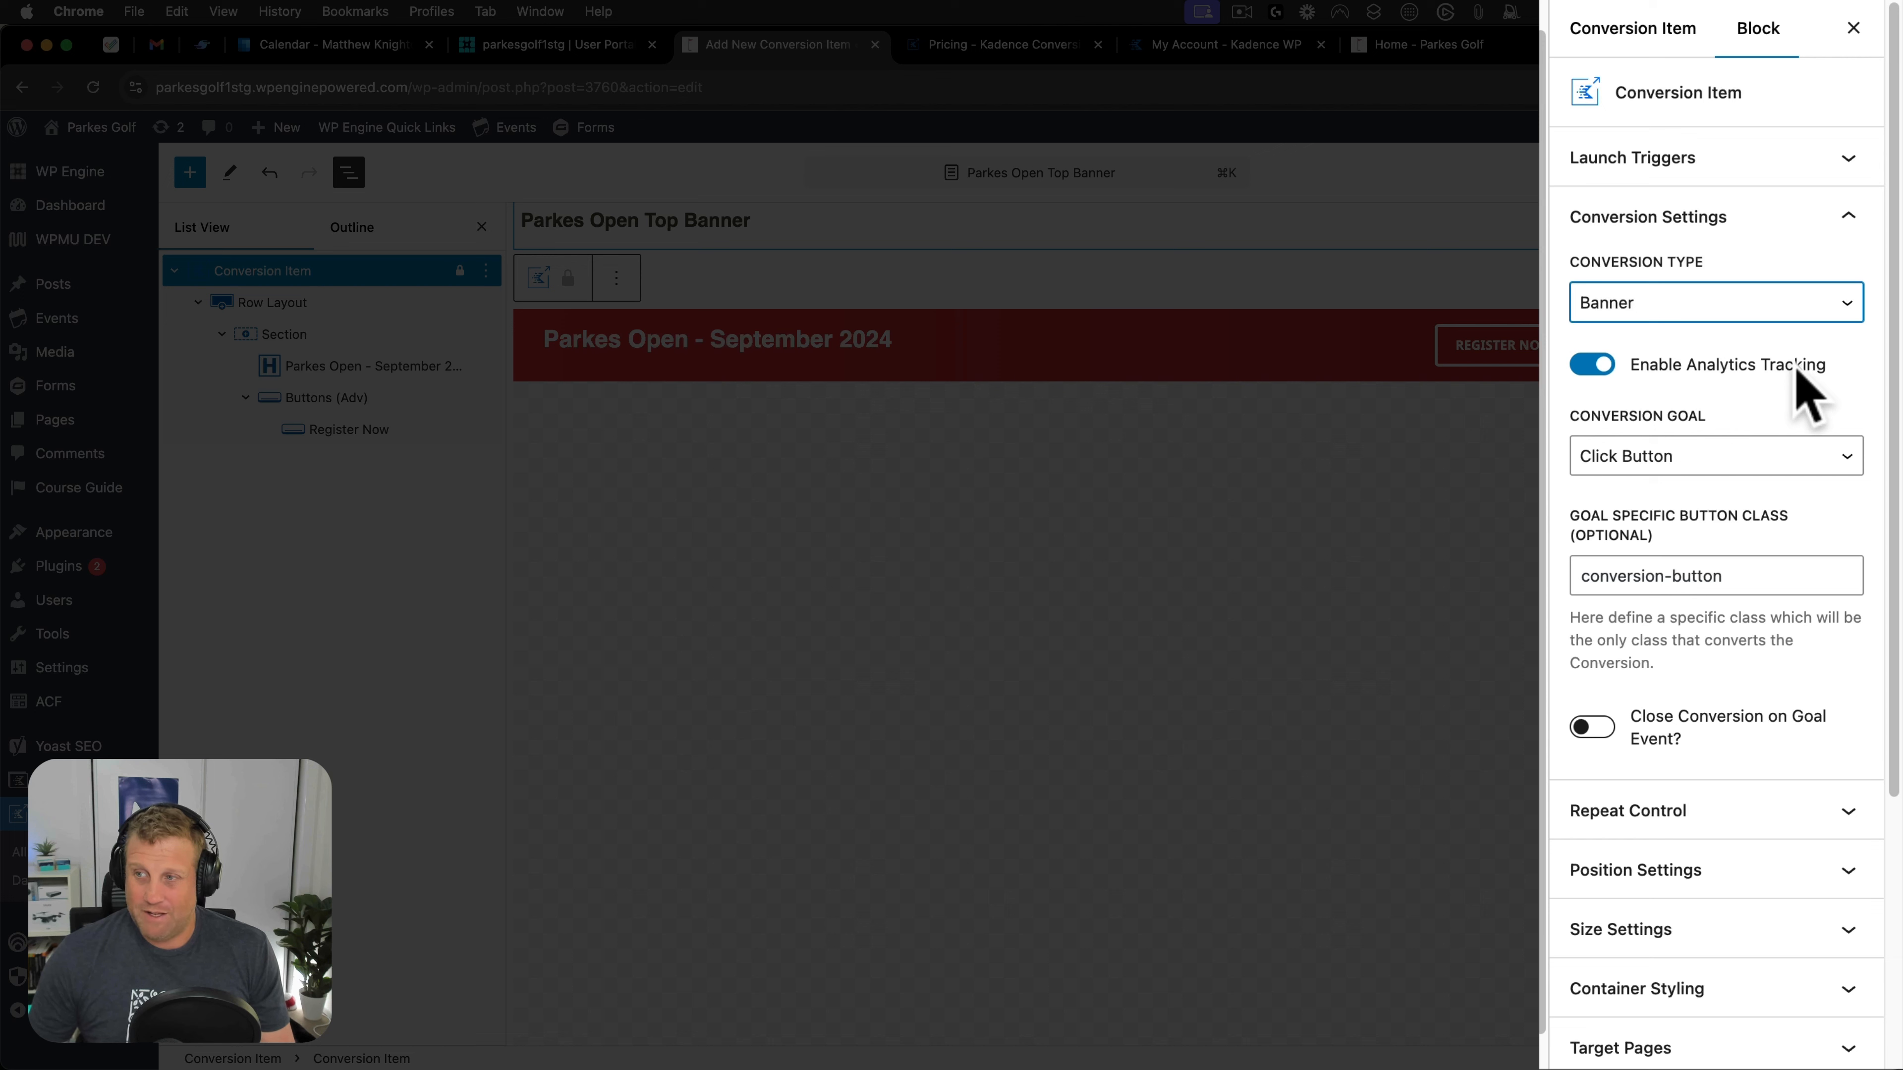
Review the conversion goal options, keeping Click Button, and try Close Conversion on Goal Event before turning it off again.
click(1641, 459)
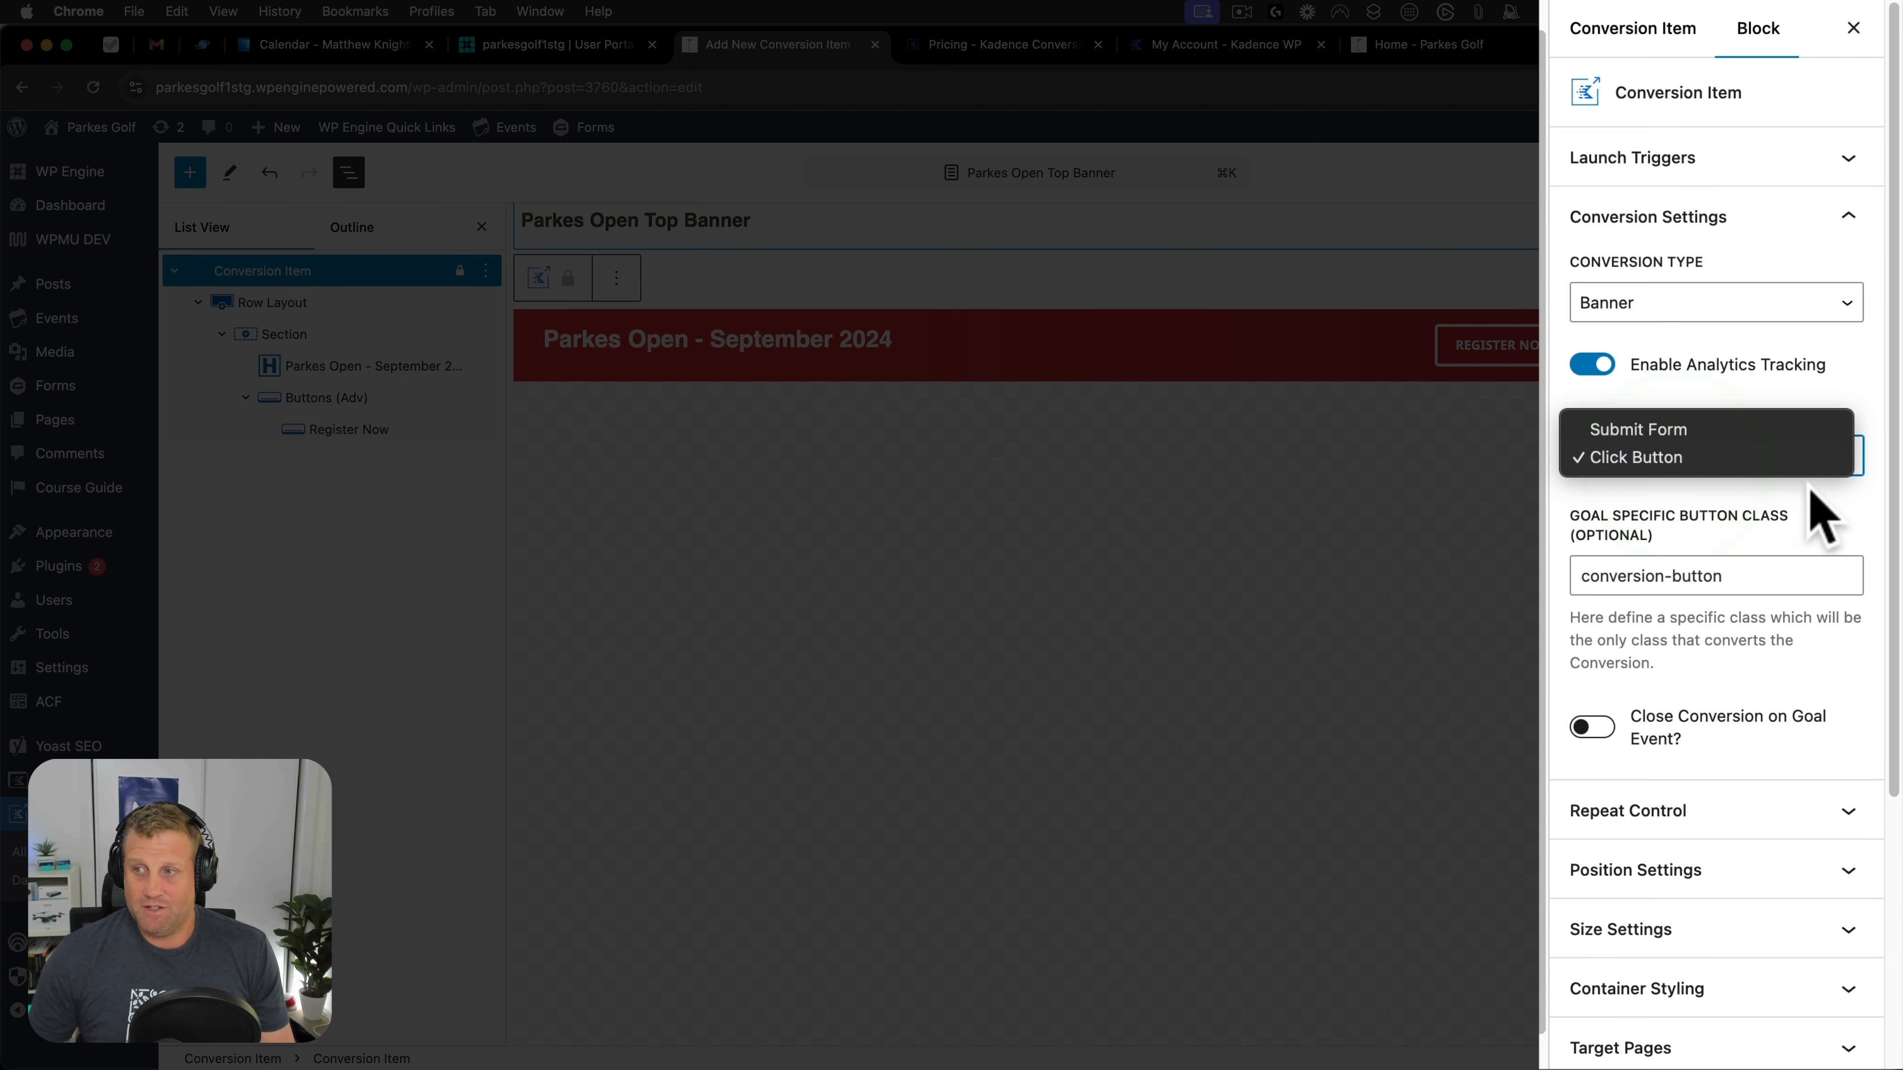
click(1753, 461)
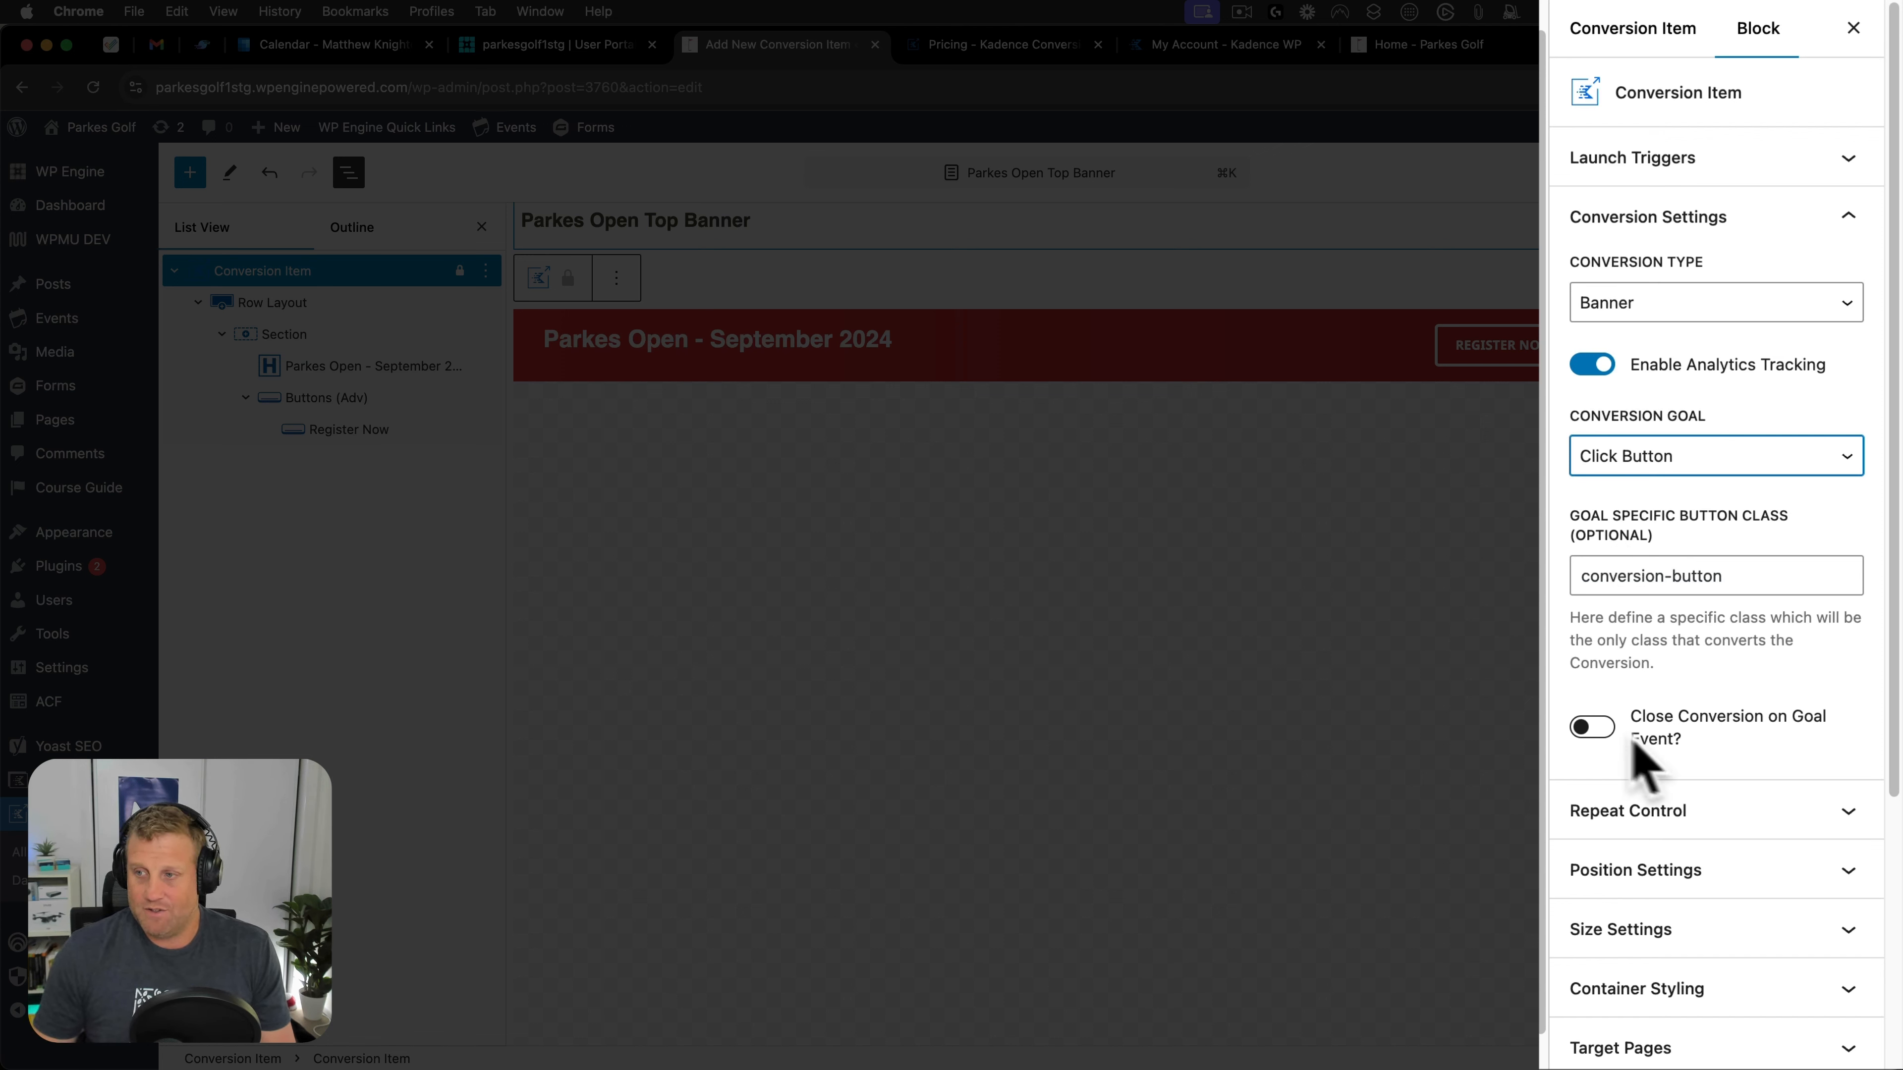
click(1588, 726)
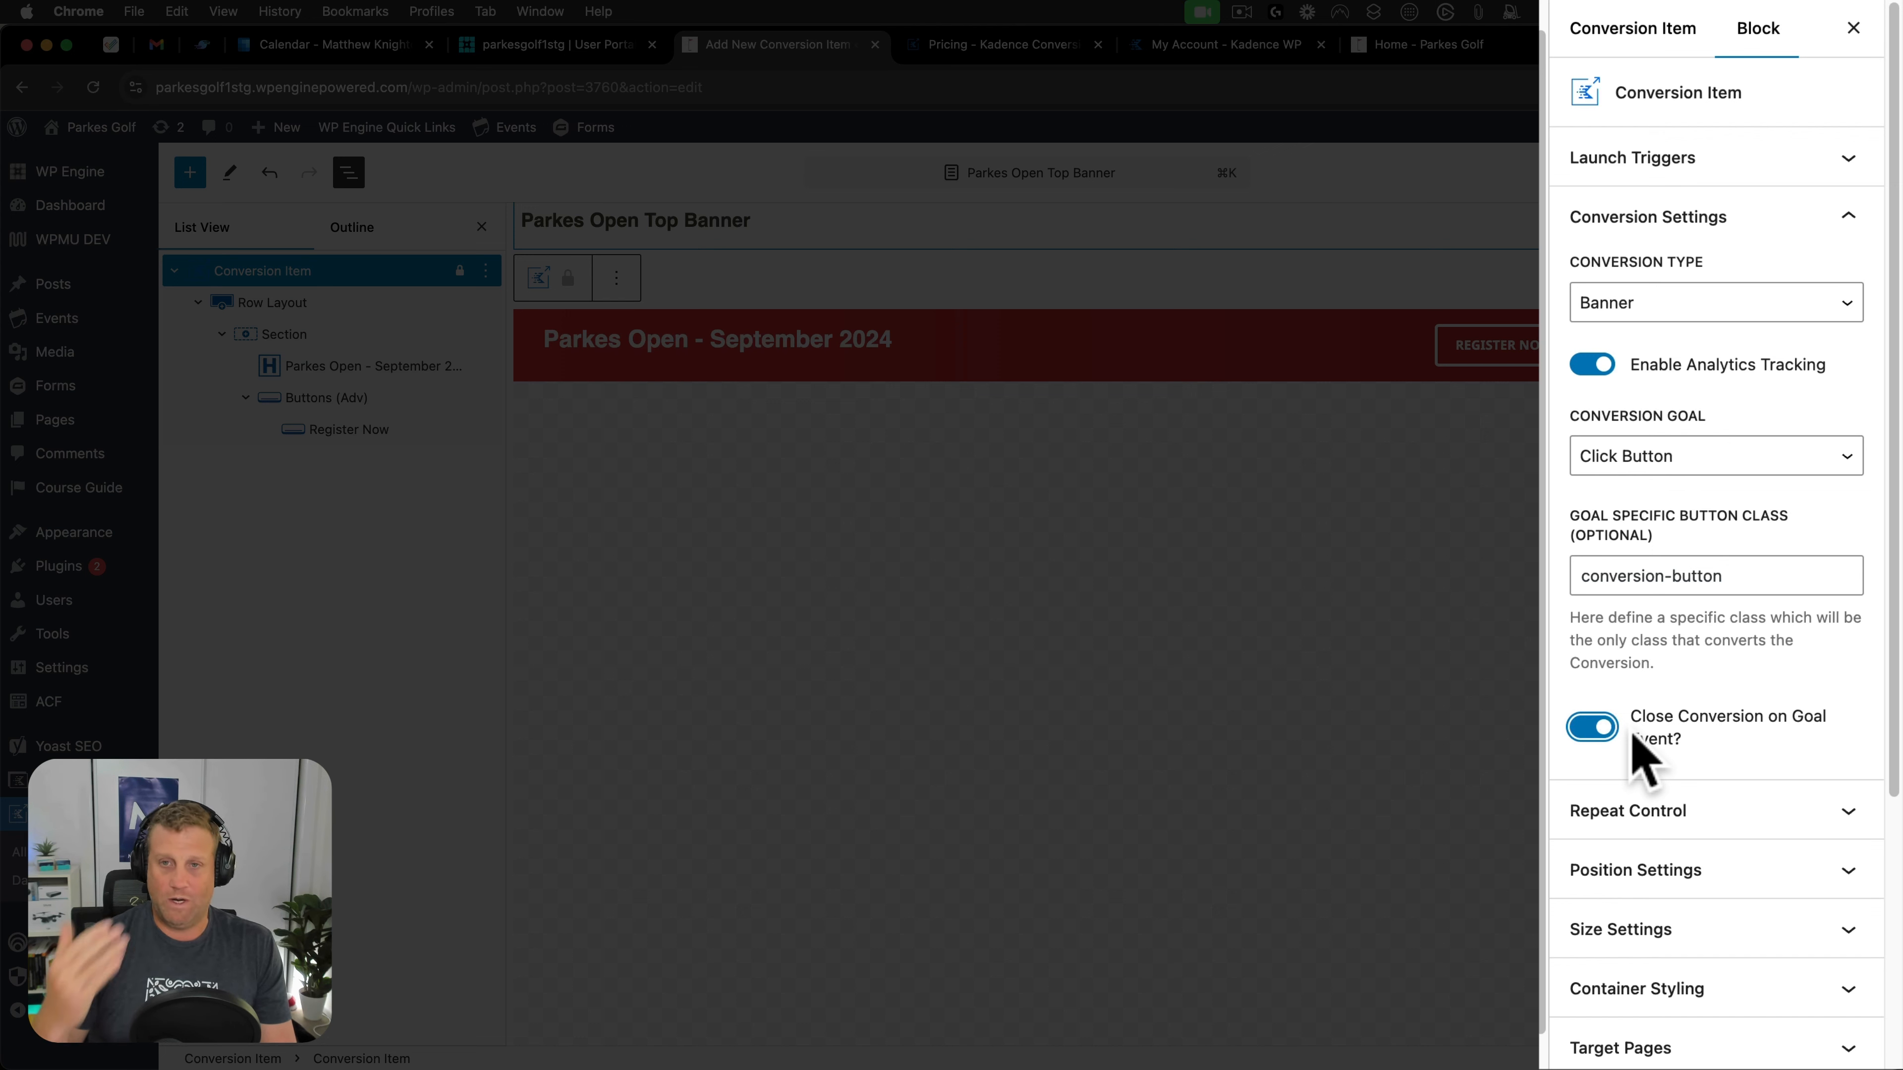
click(1593, 727)
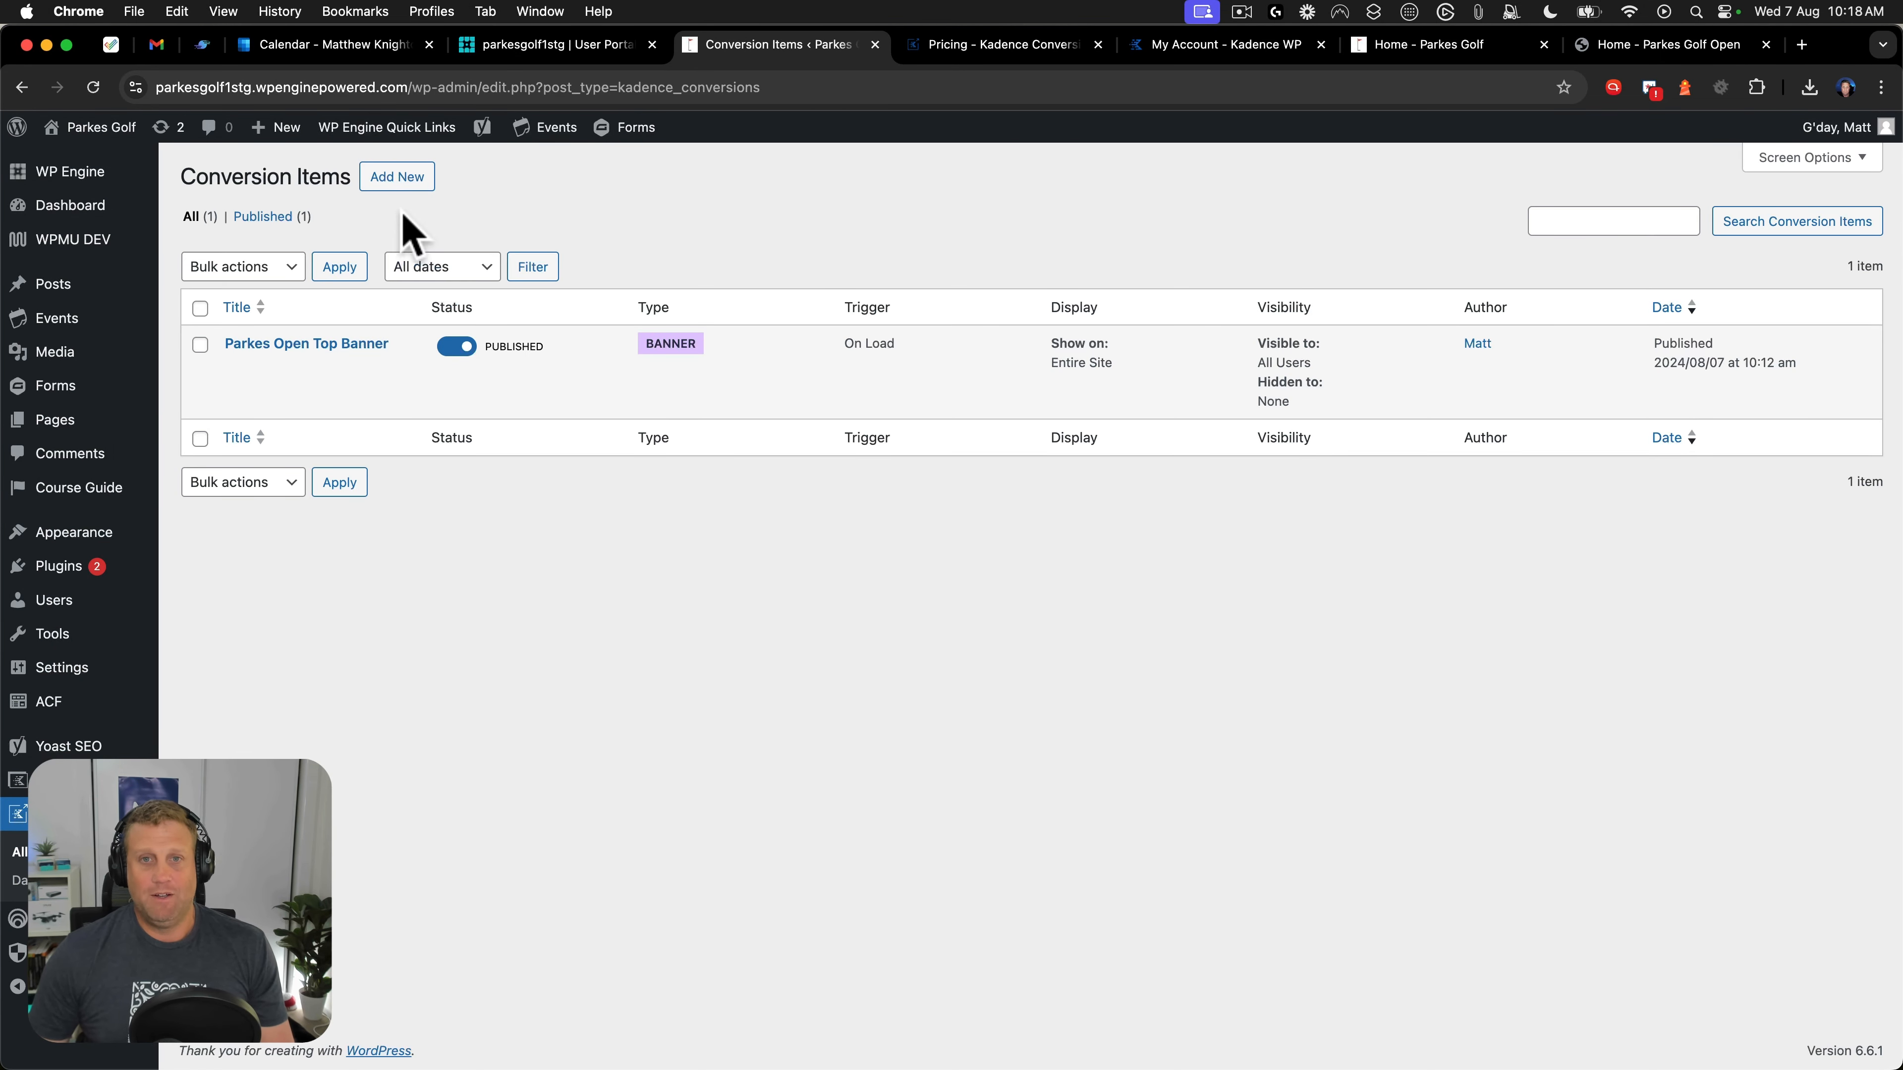
Create a new conversion item of type Popup from the Summer Sale "Up to 40% off" template.
click(403, 176)
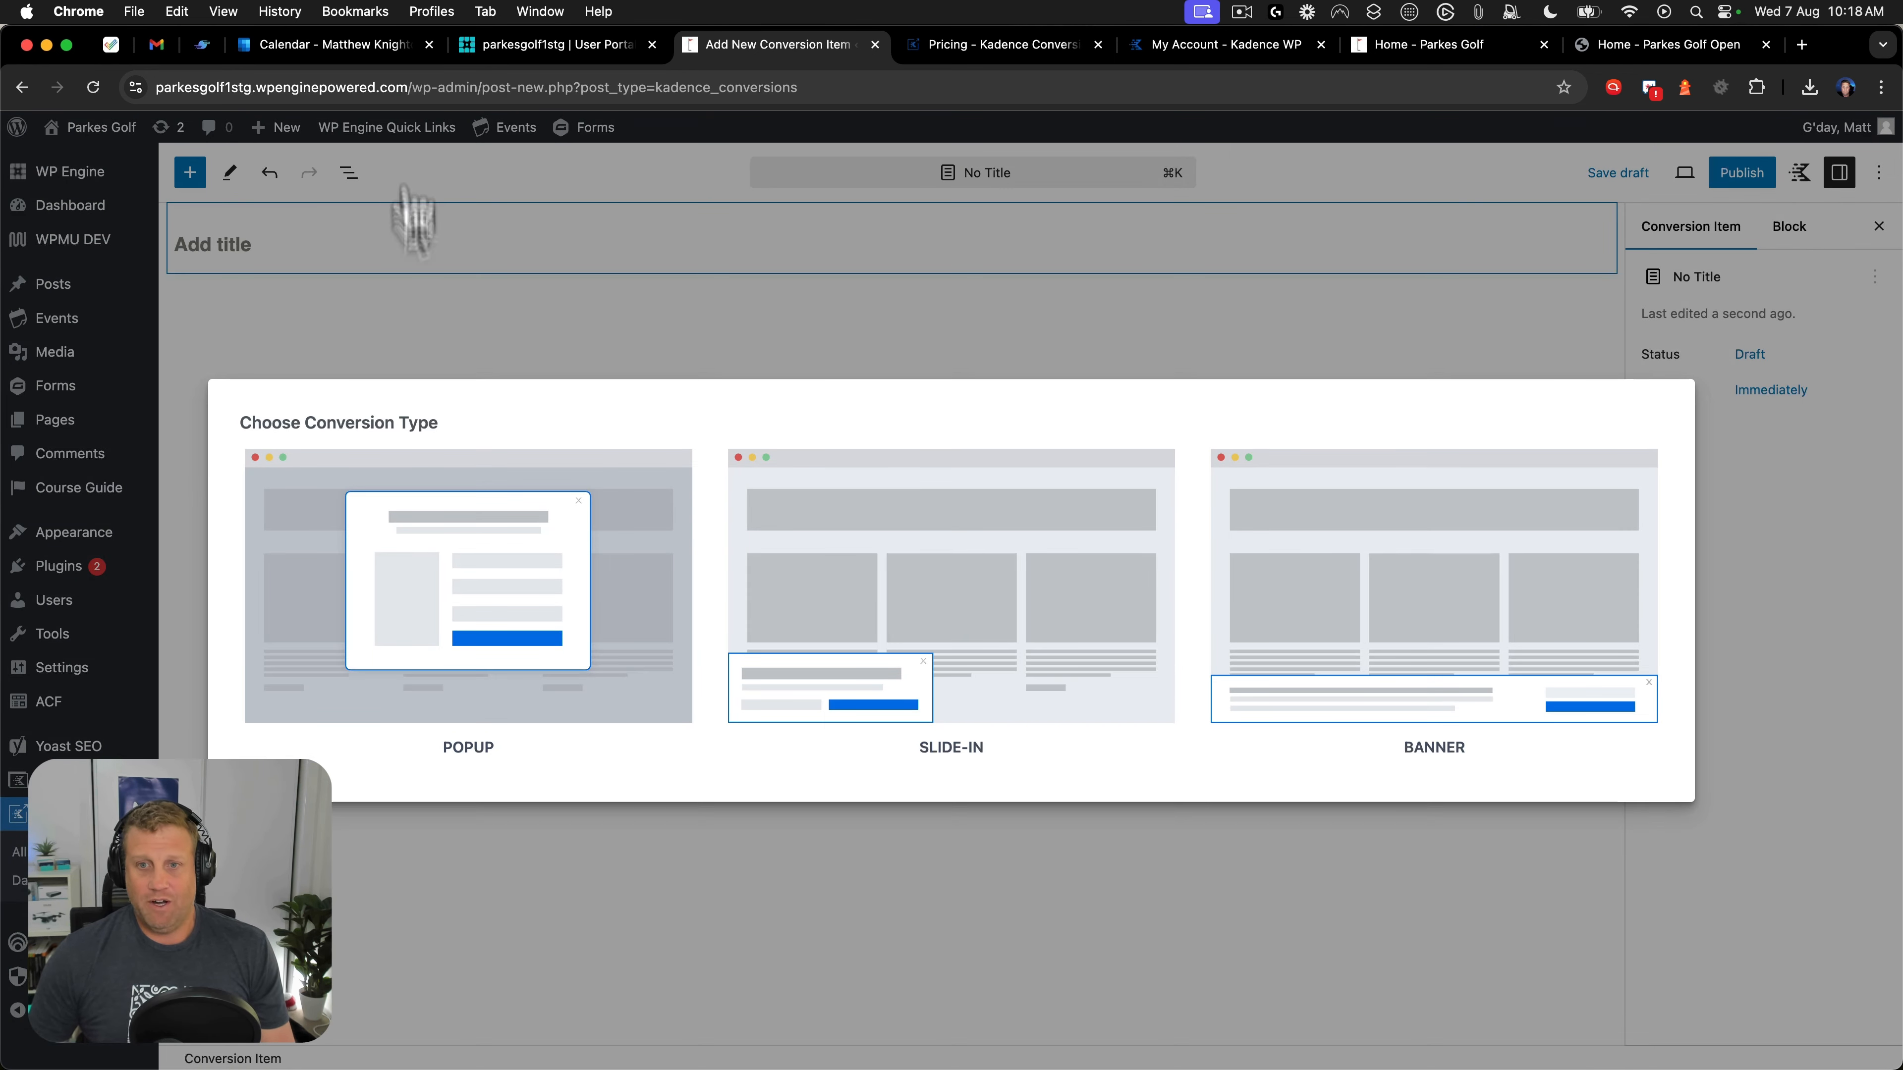
click(446, 574)
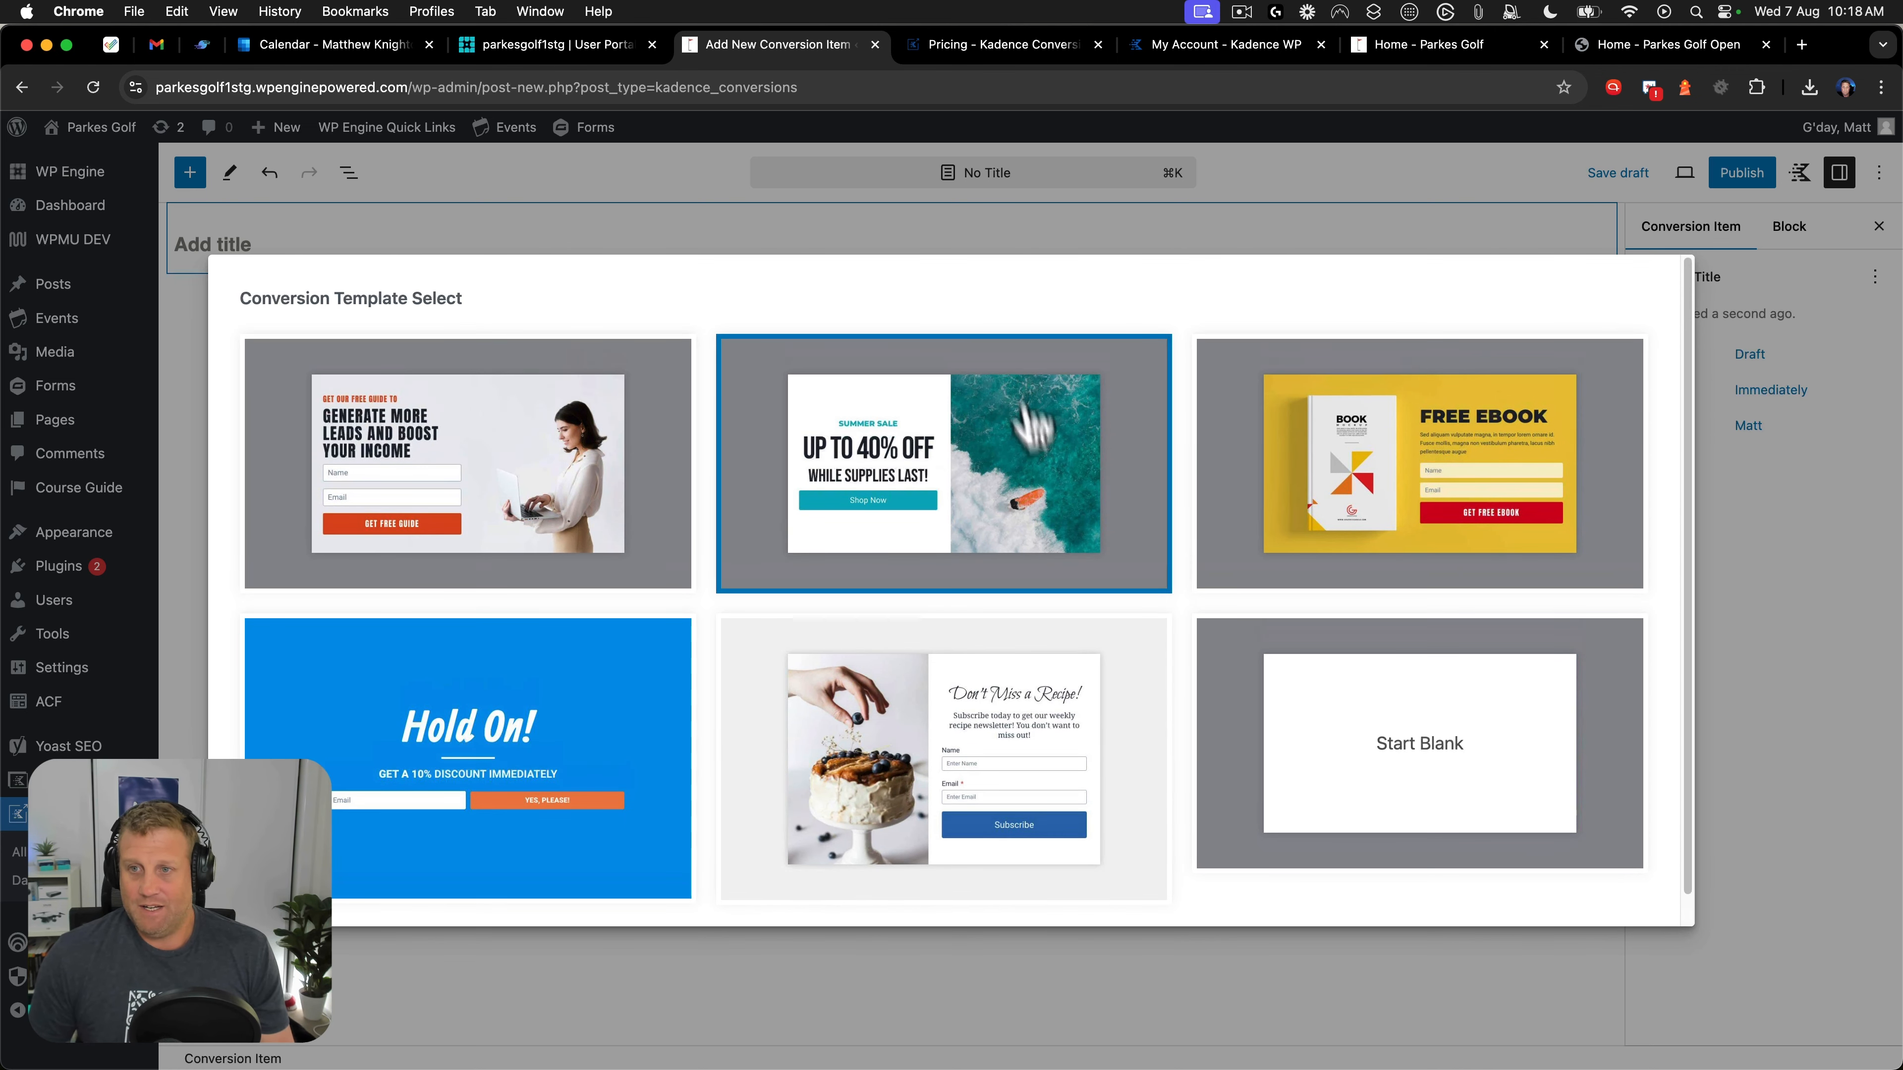
click(935, 461)
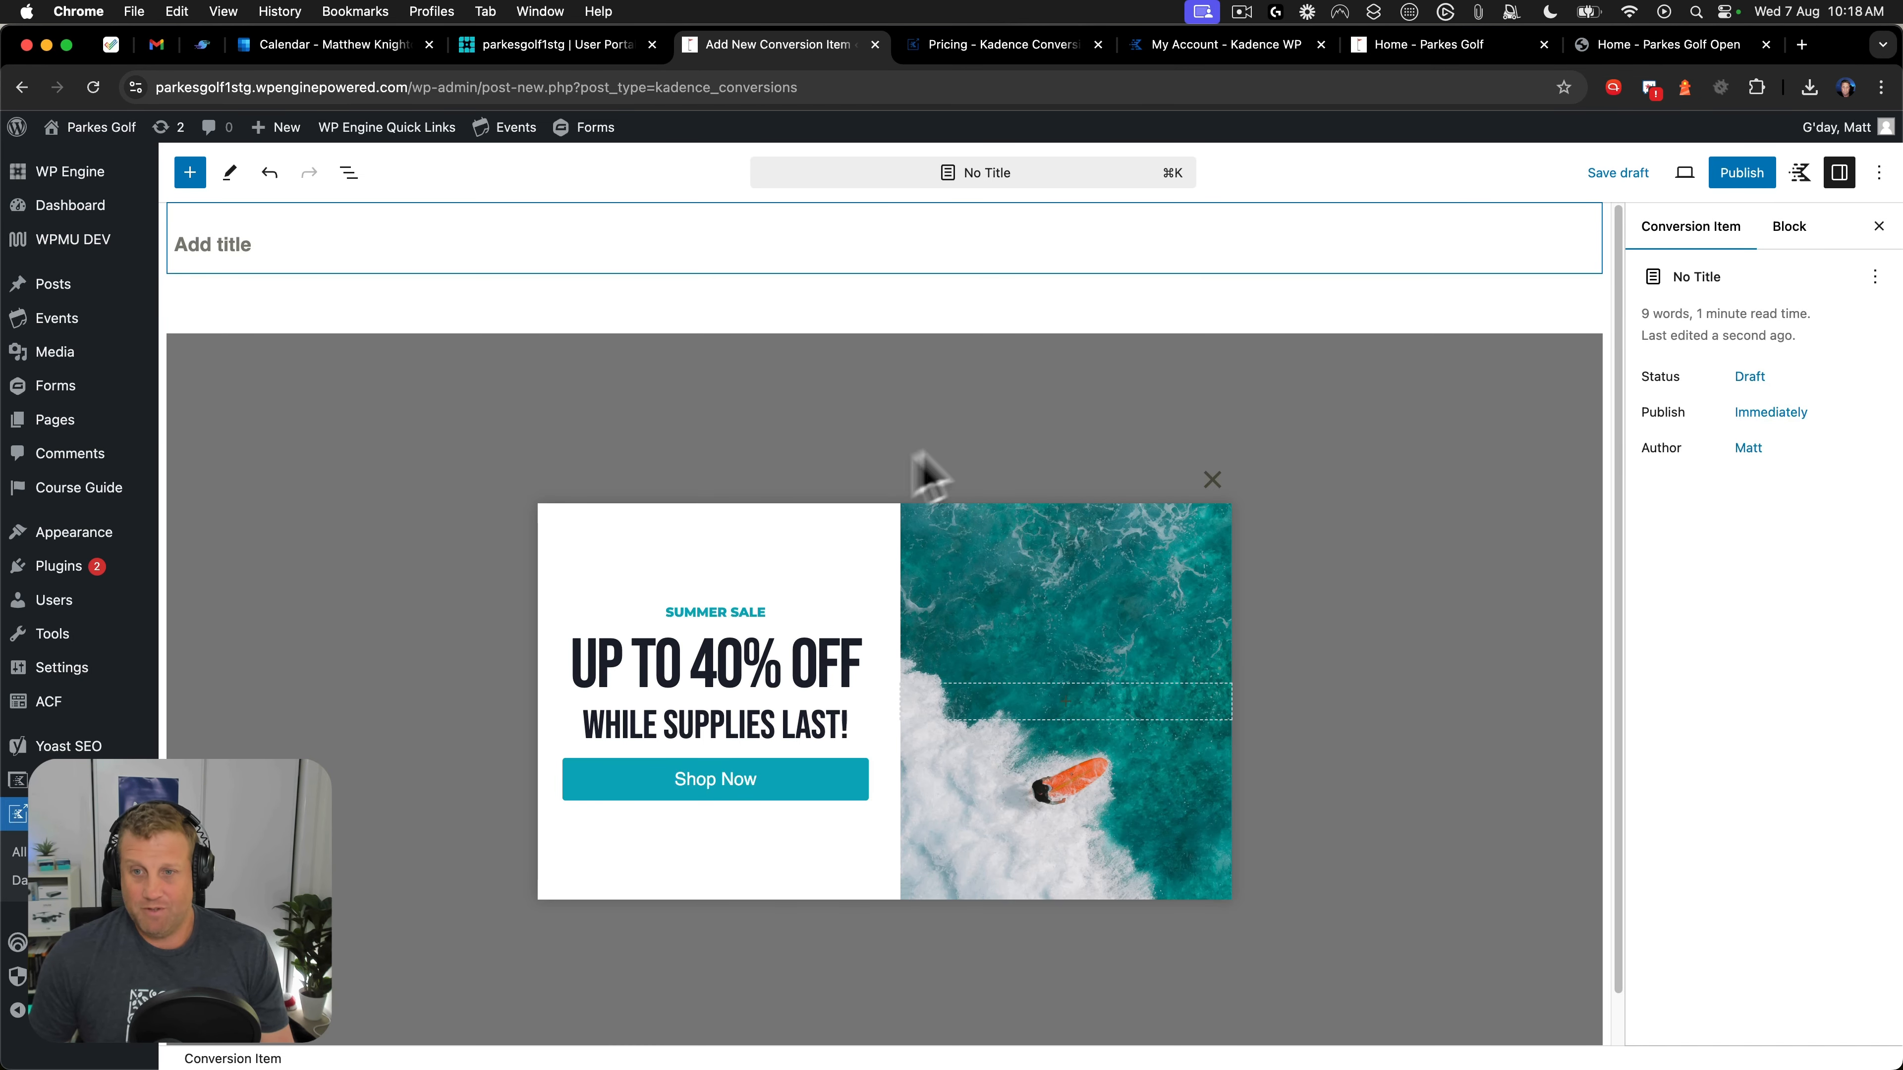
Replace the popup's small teal SUMMER SALE text with "Parkes Open".
click(1057, 592)
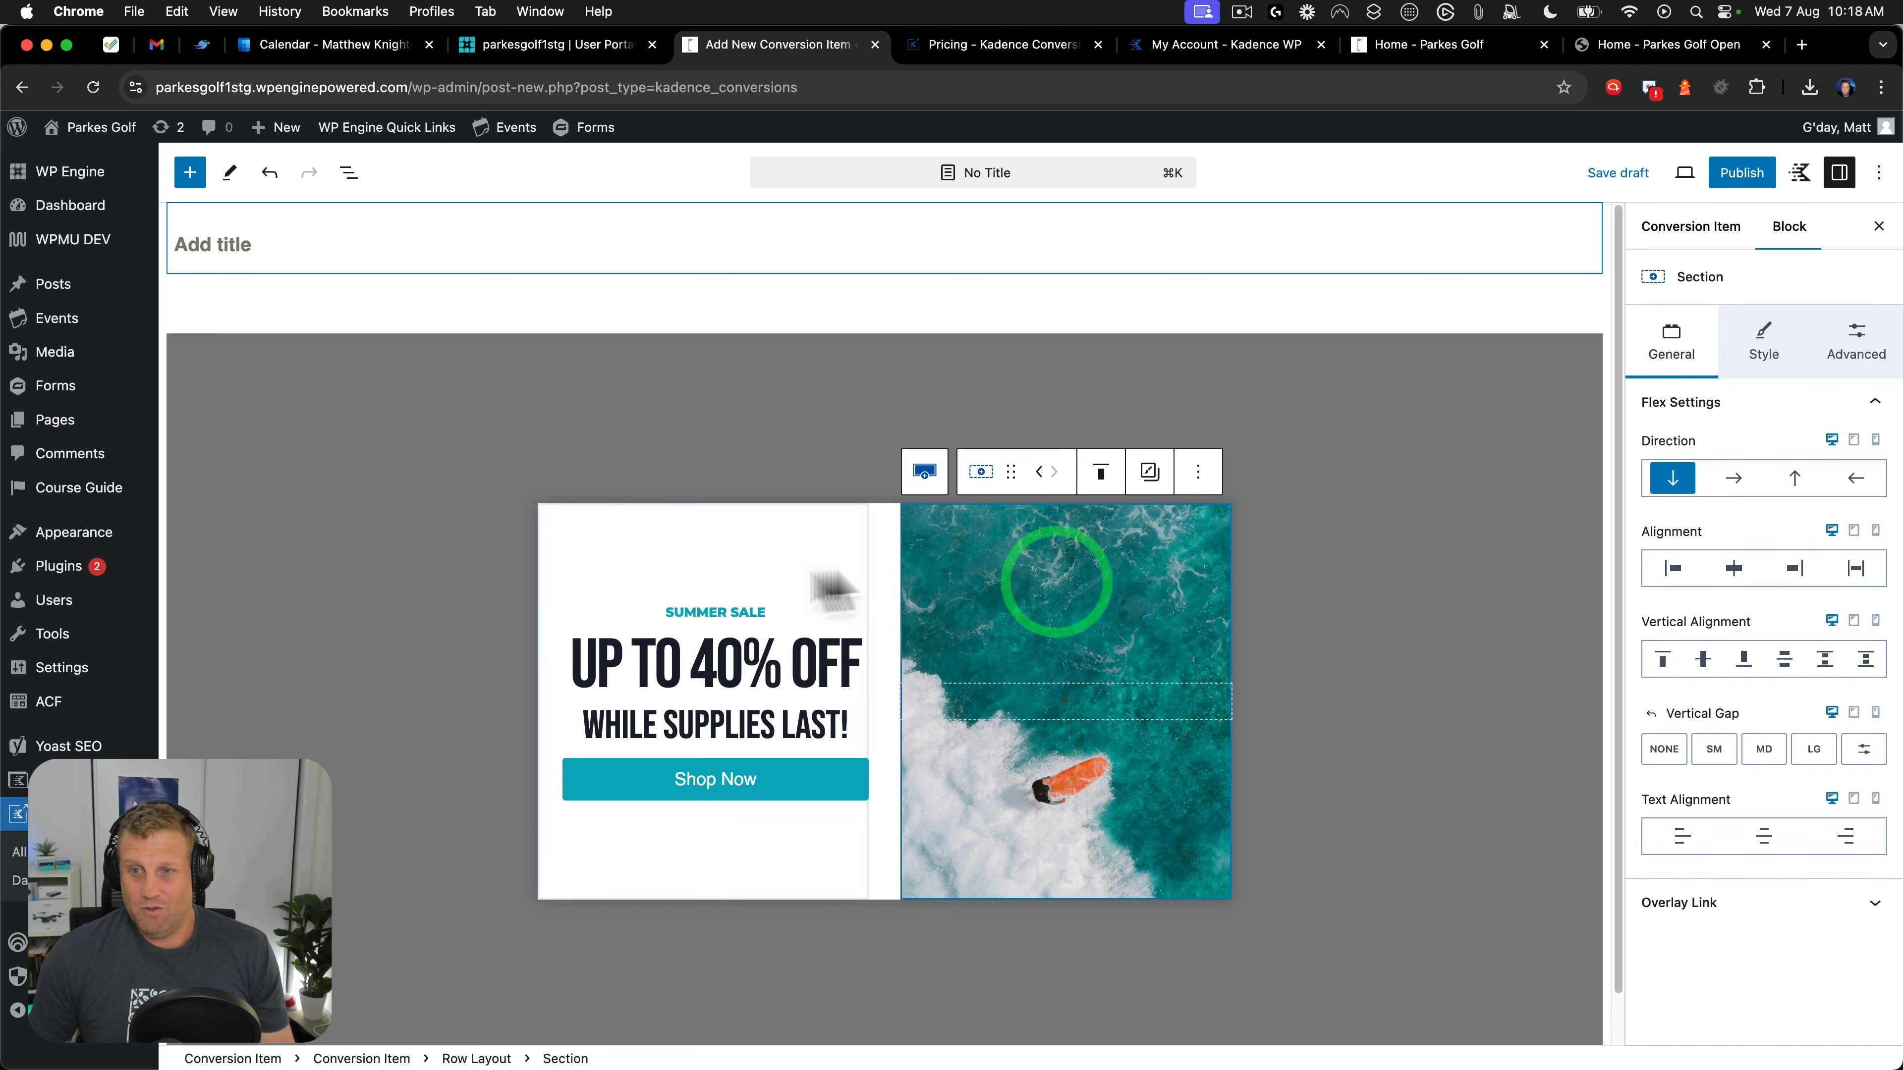
click(744, 573)
click(732, 595)
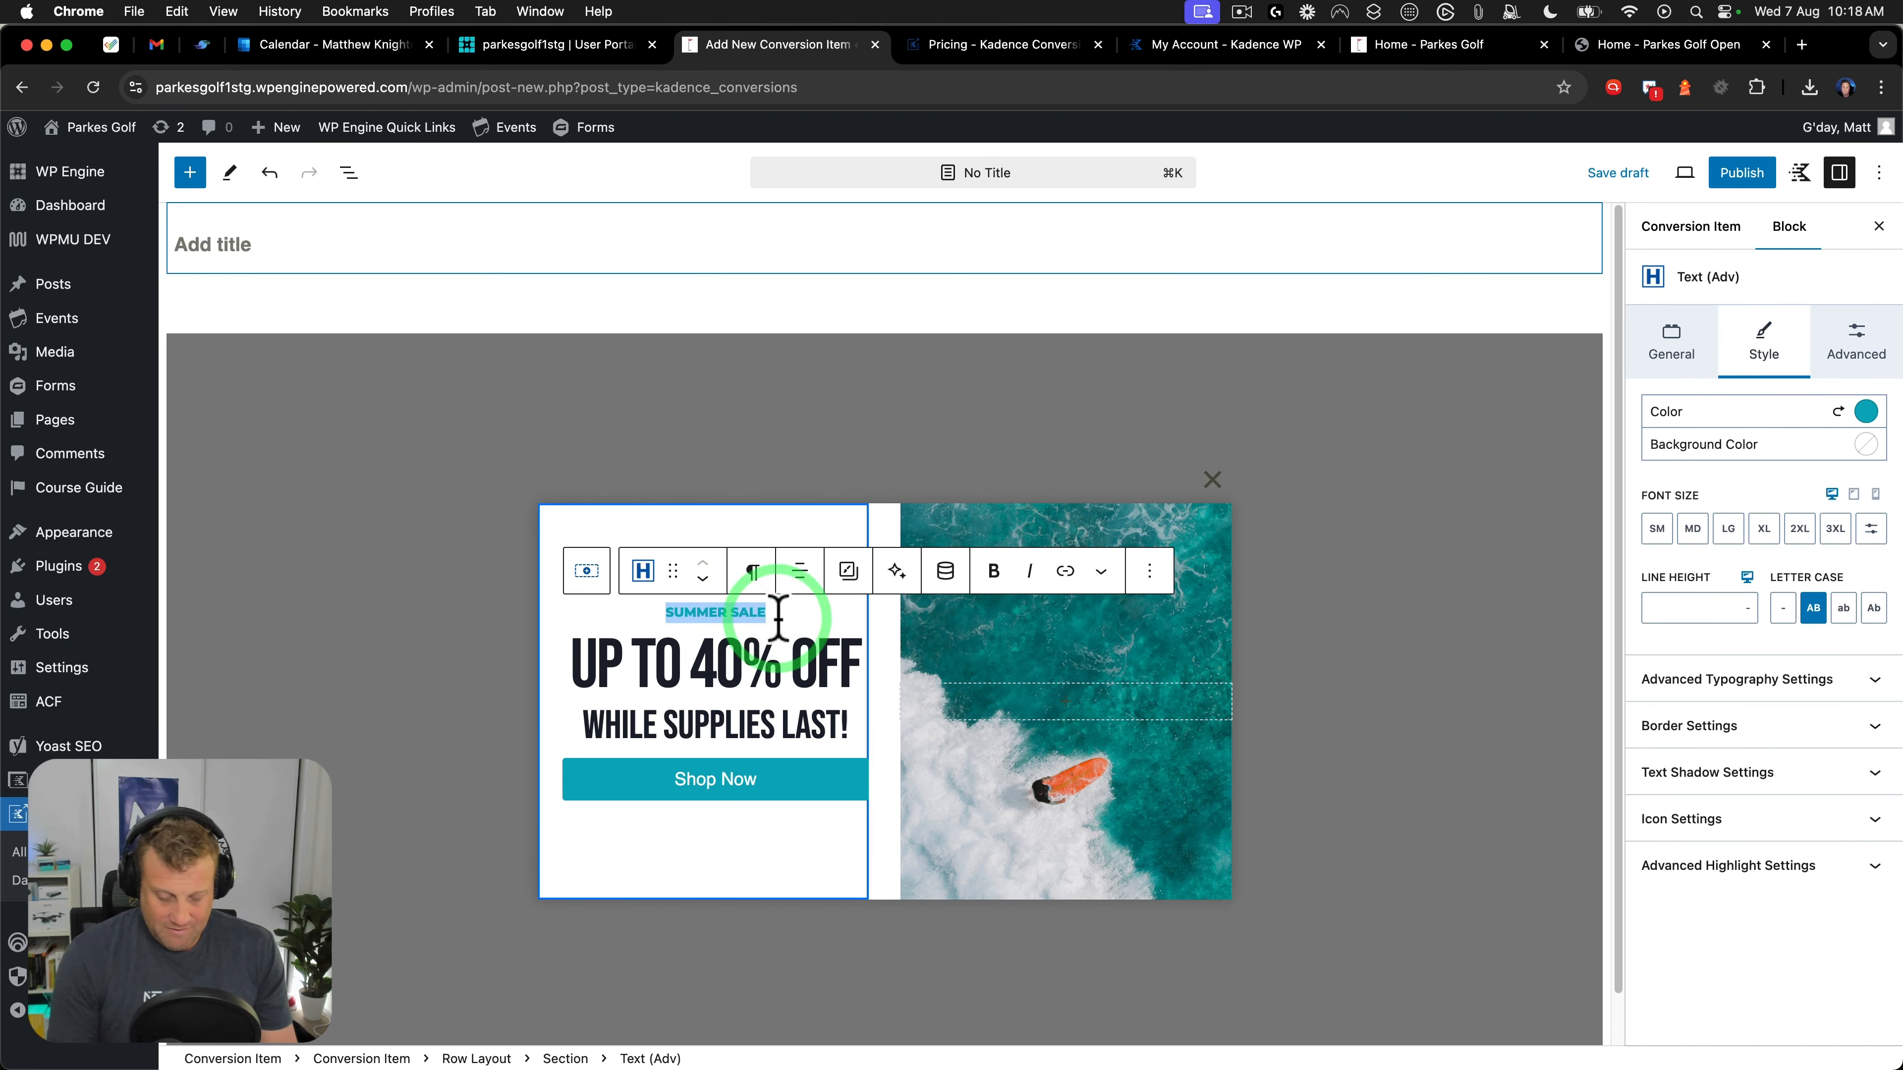
text(Par)
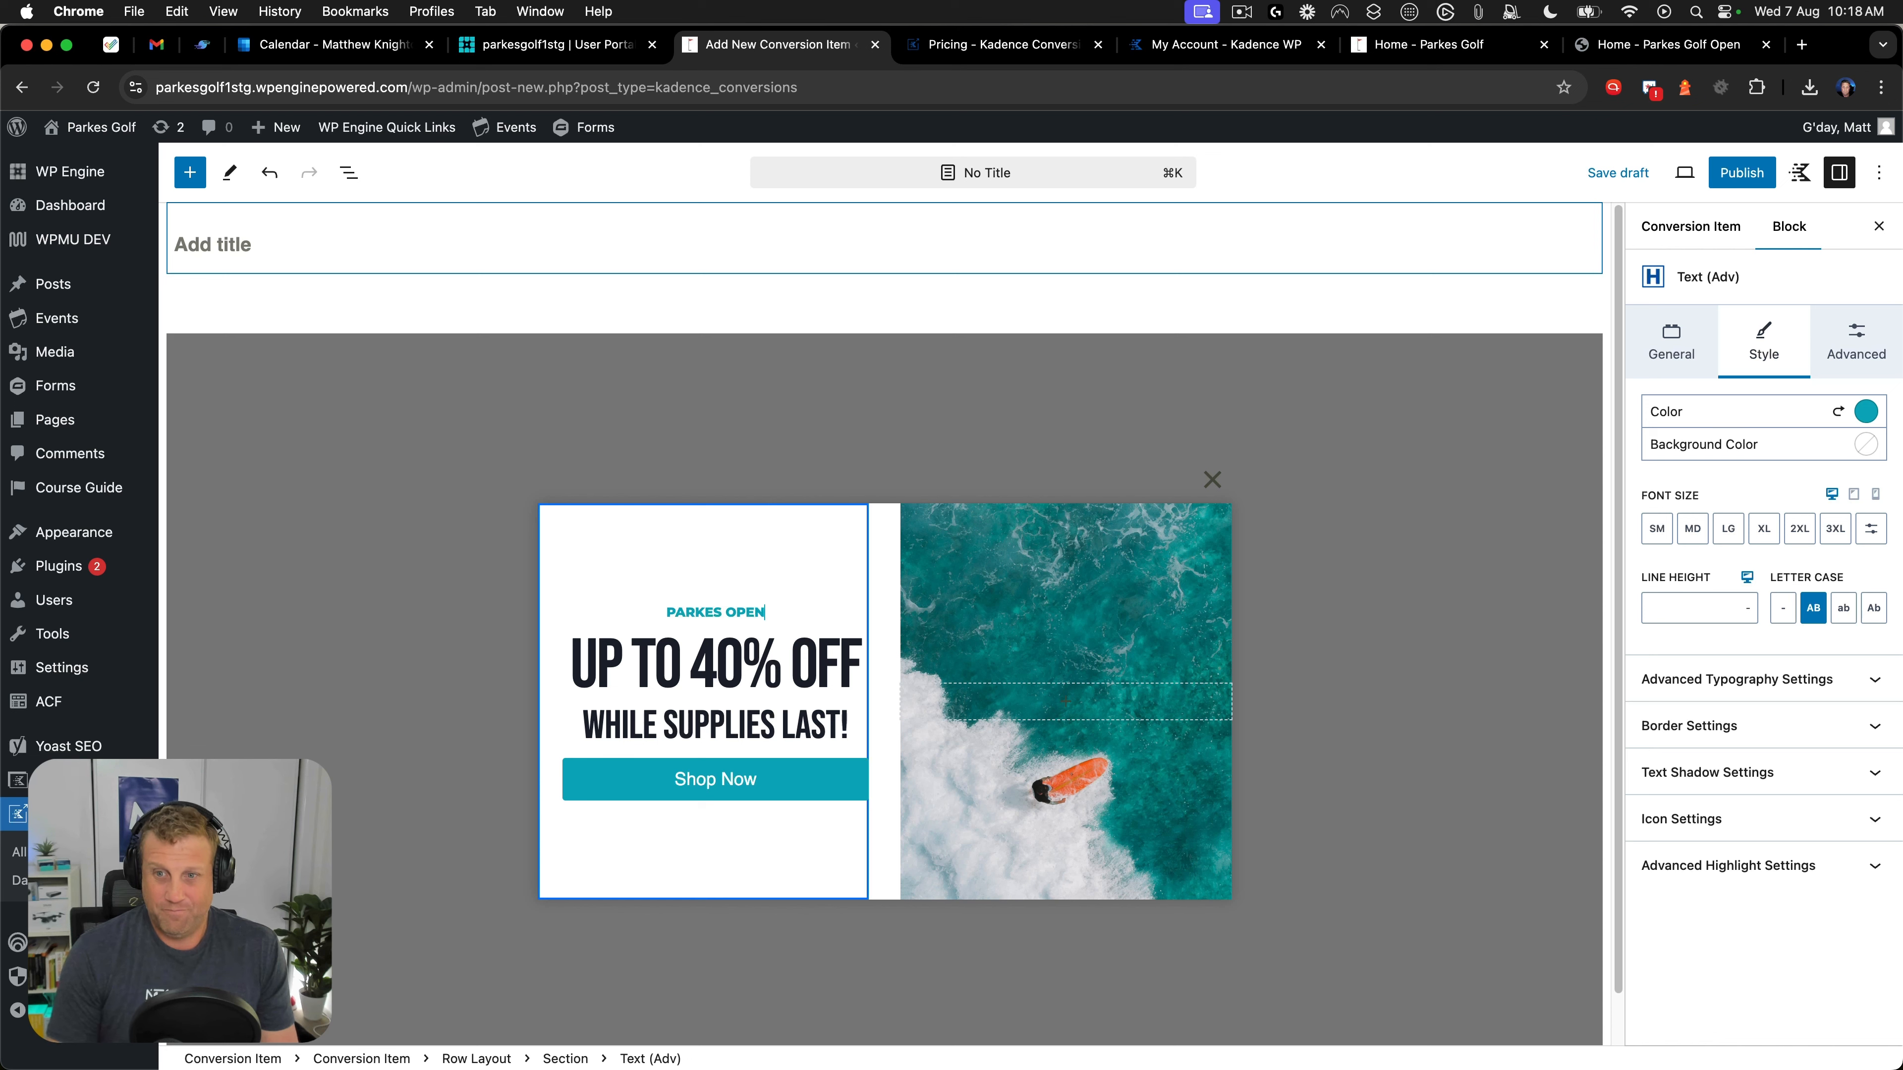
Change the popup's main heading to "Register now" and the line below it to "LIMITED PLACES!".
drag(862, 663, 563, 662)
text(Register nw)
key(BackSpace)
text(ow)
drag(774, 721, 634, 724)
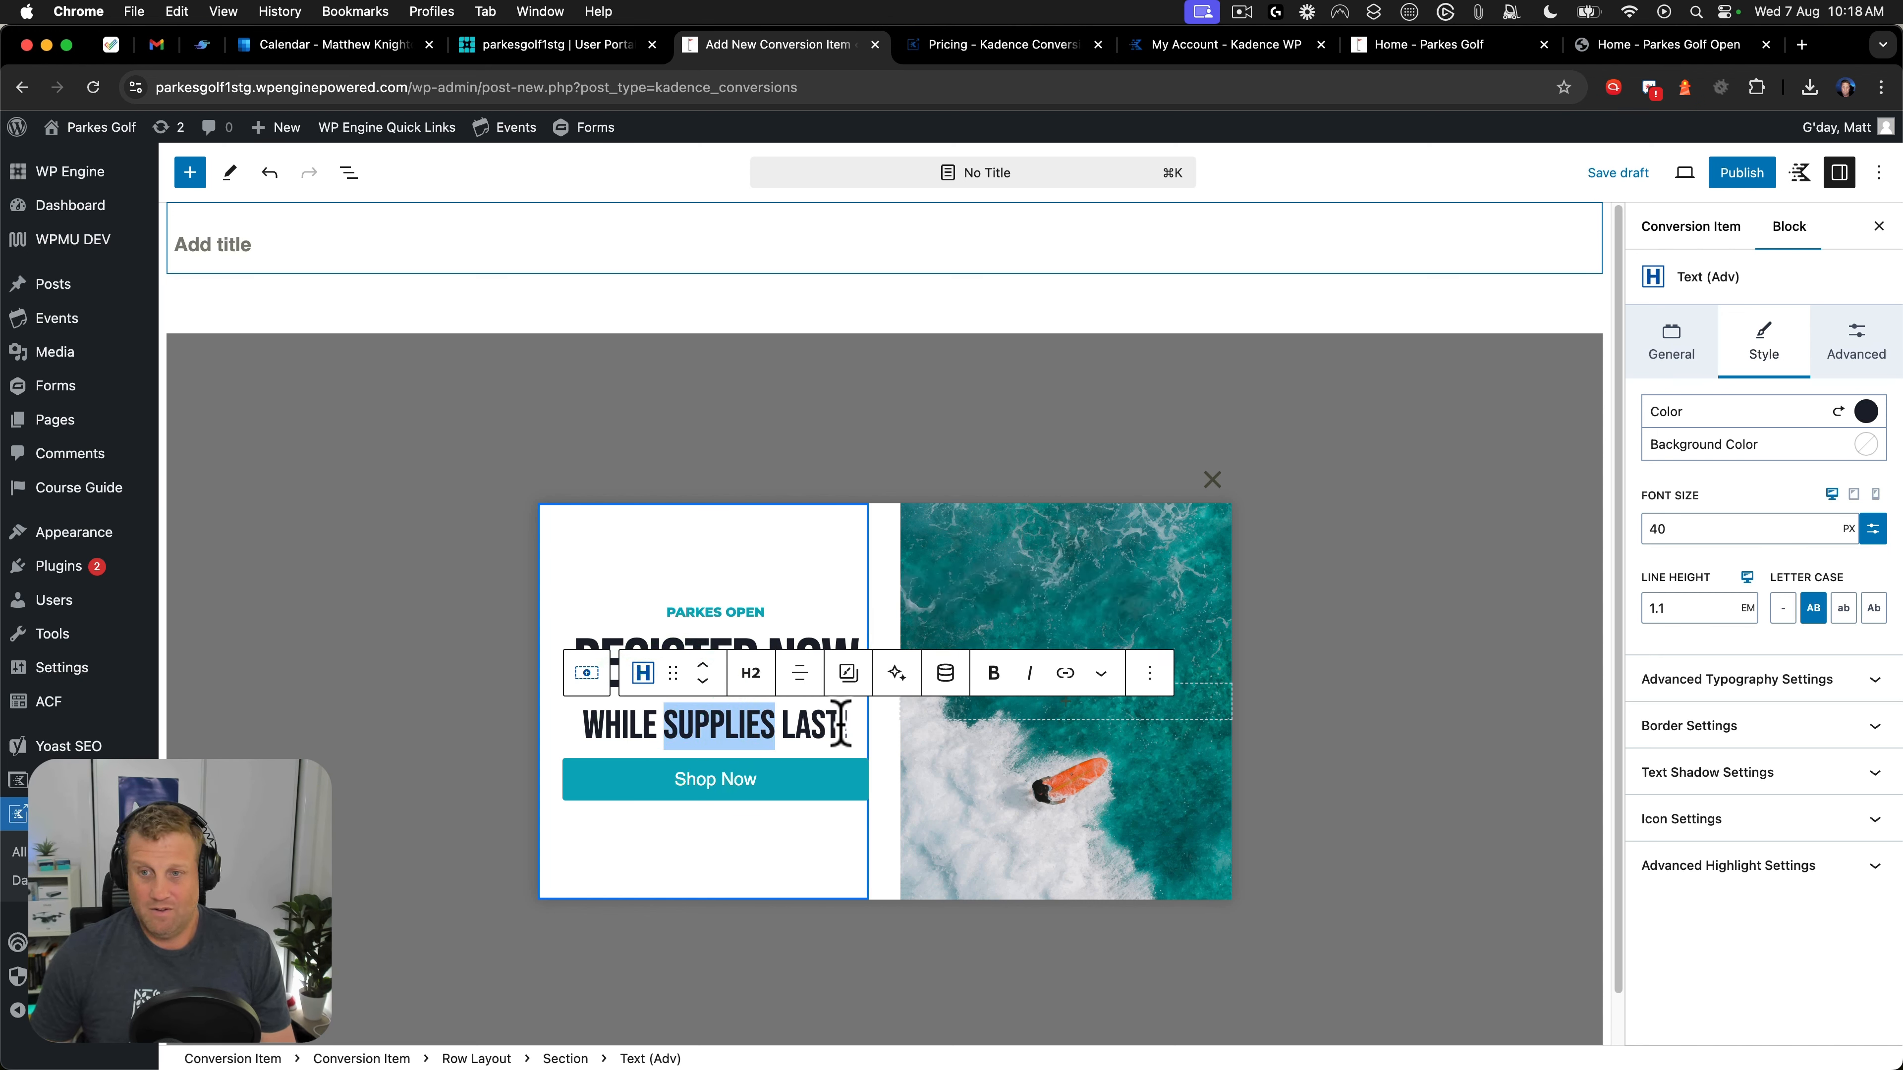
drag(839, 722, 625, 716)
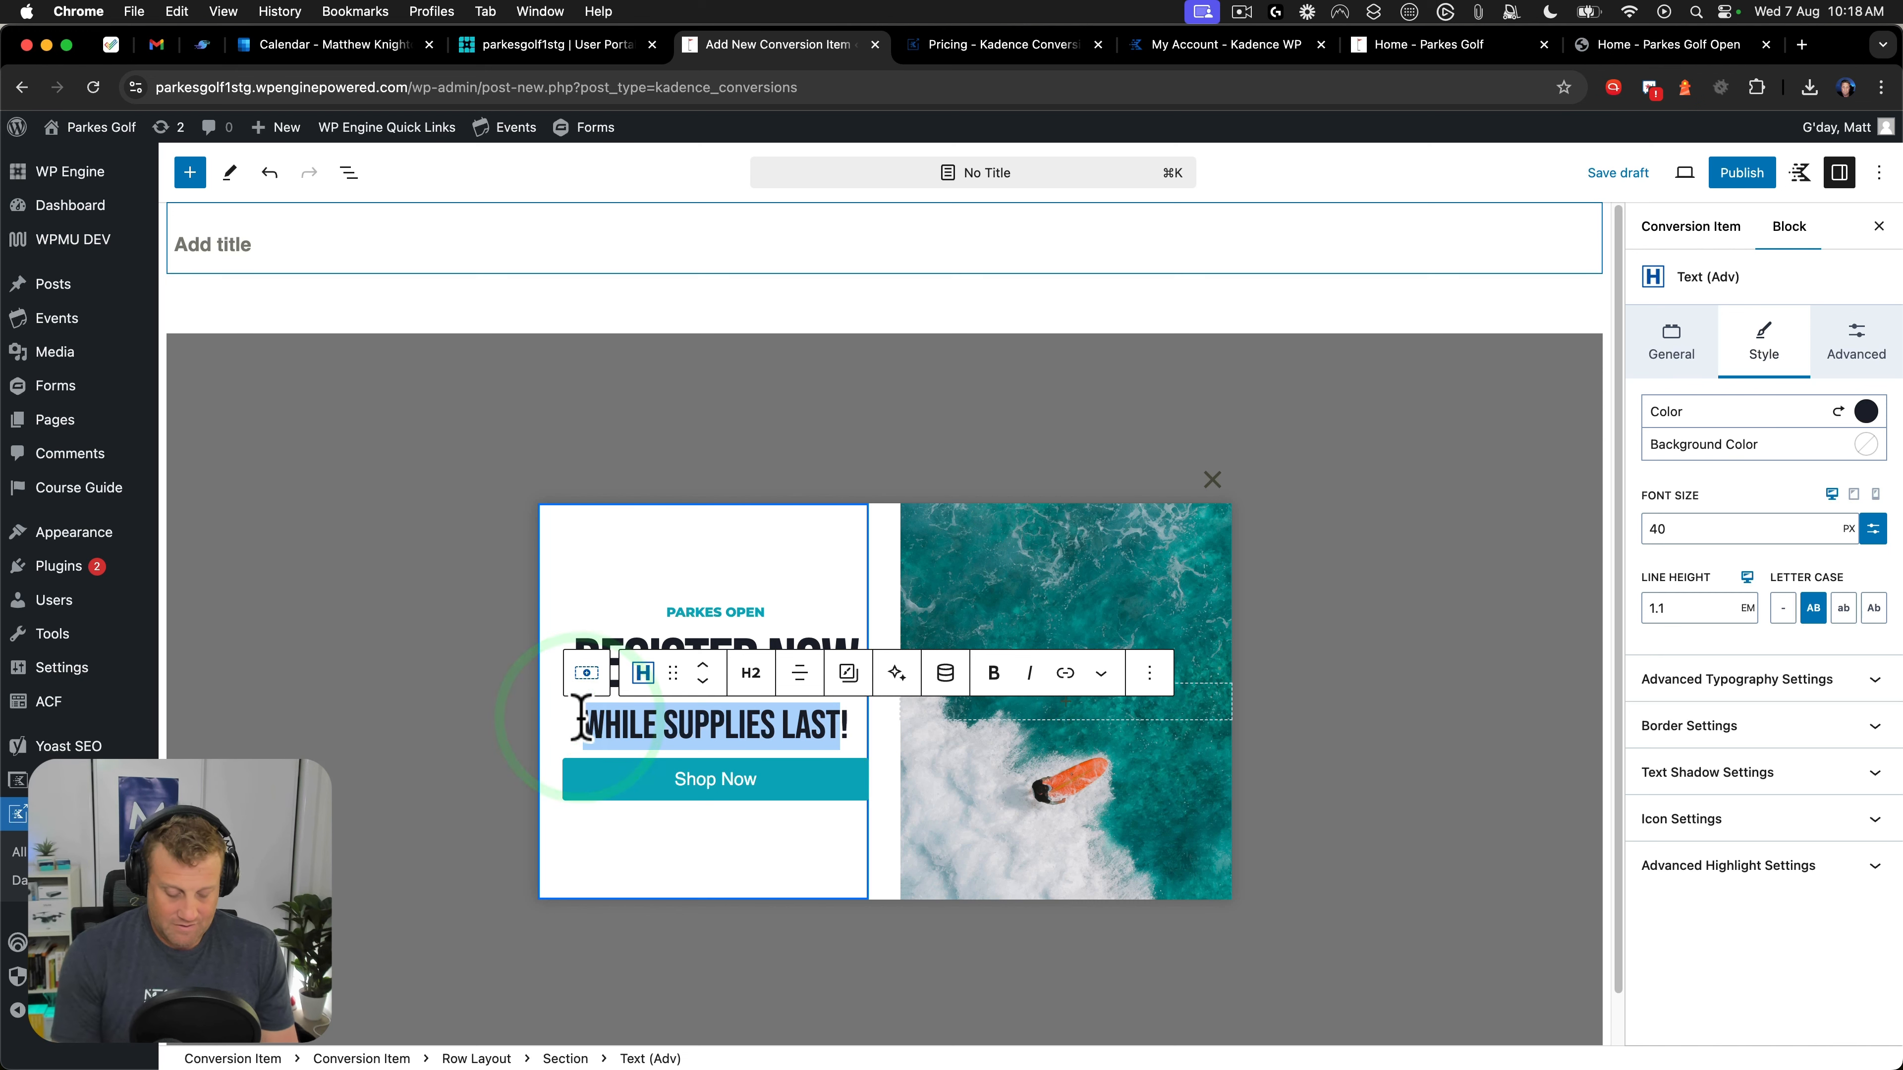
text(LI)
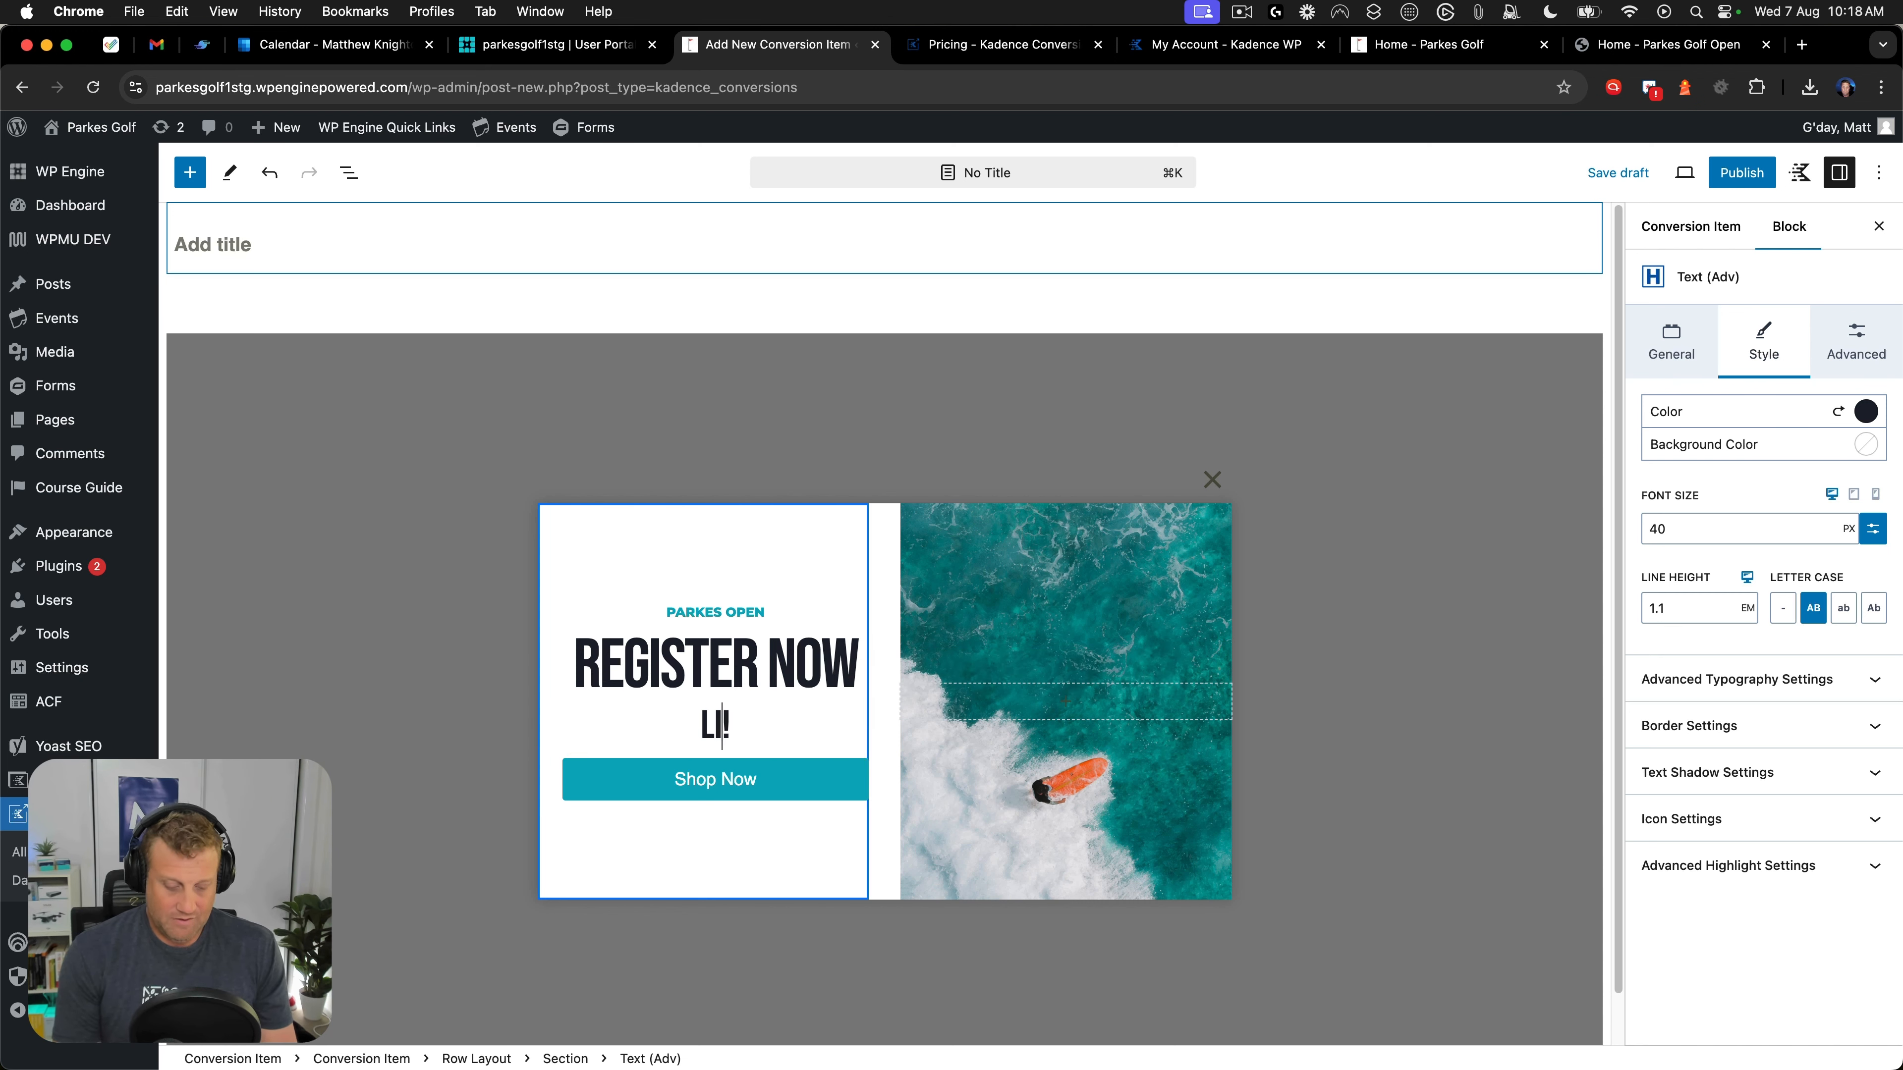
text(MITED PLACES)
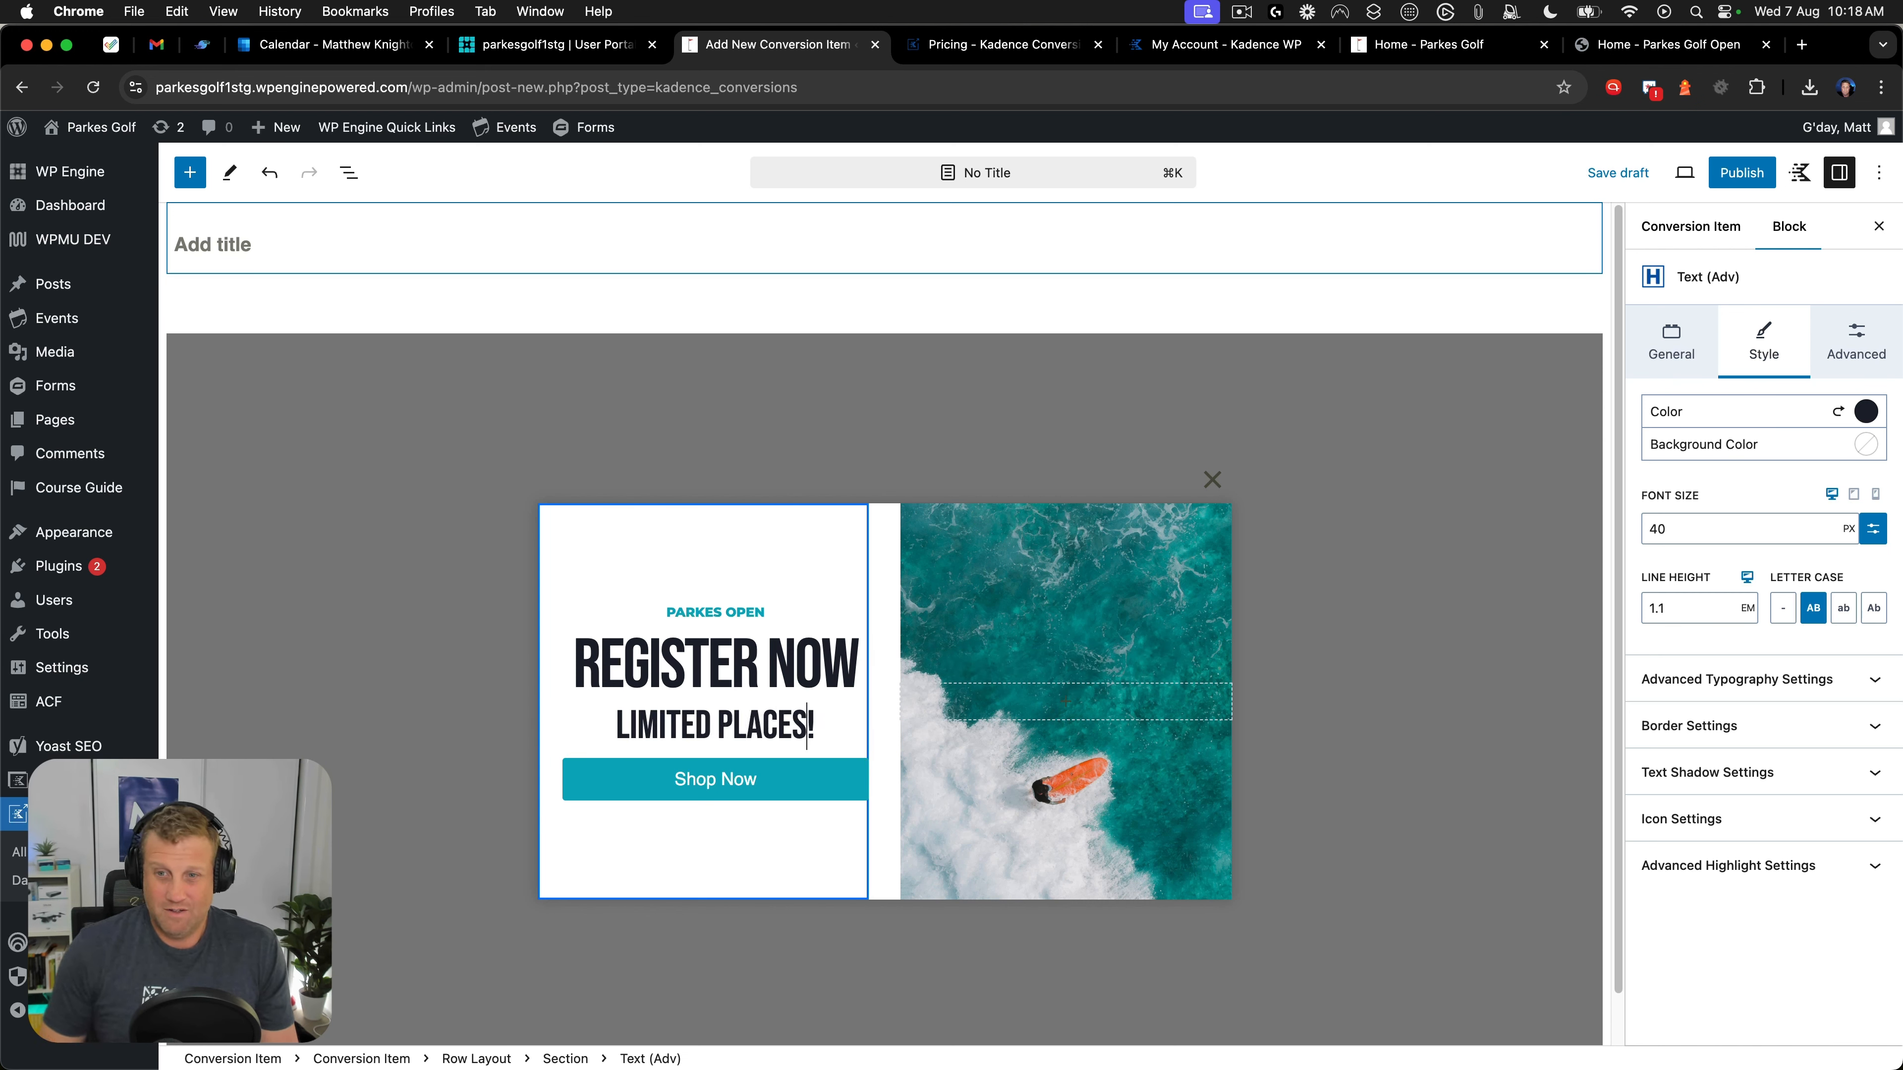
Shorten the popup's main heading to "Register" and relabel the Shop Now button as "Register Now".
click(774, 633)
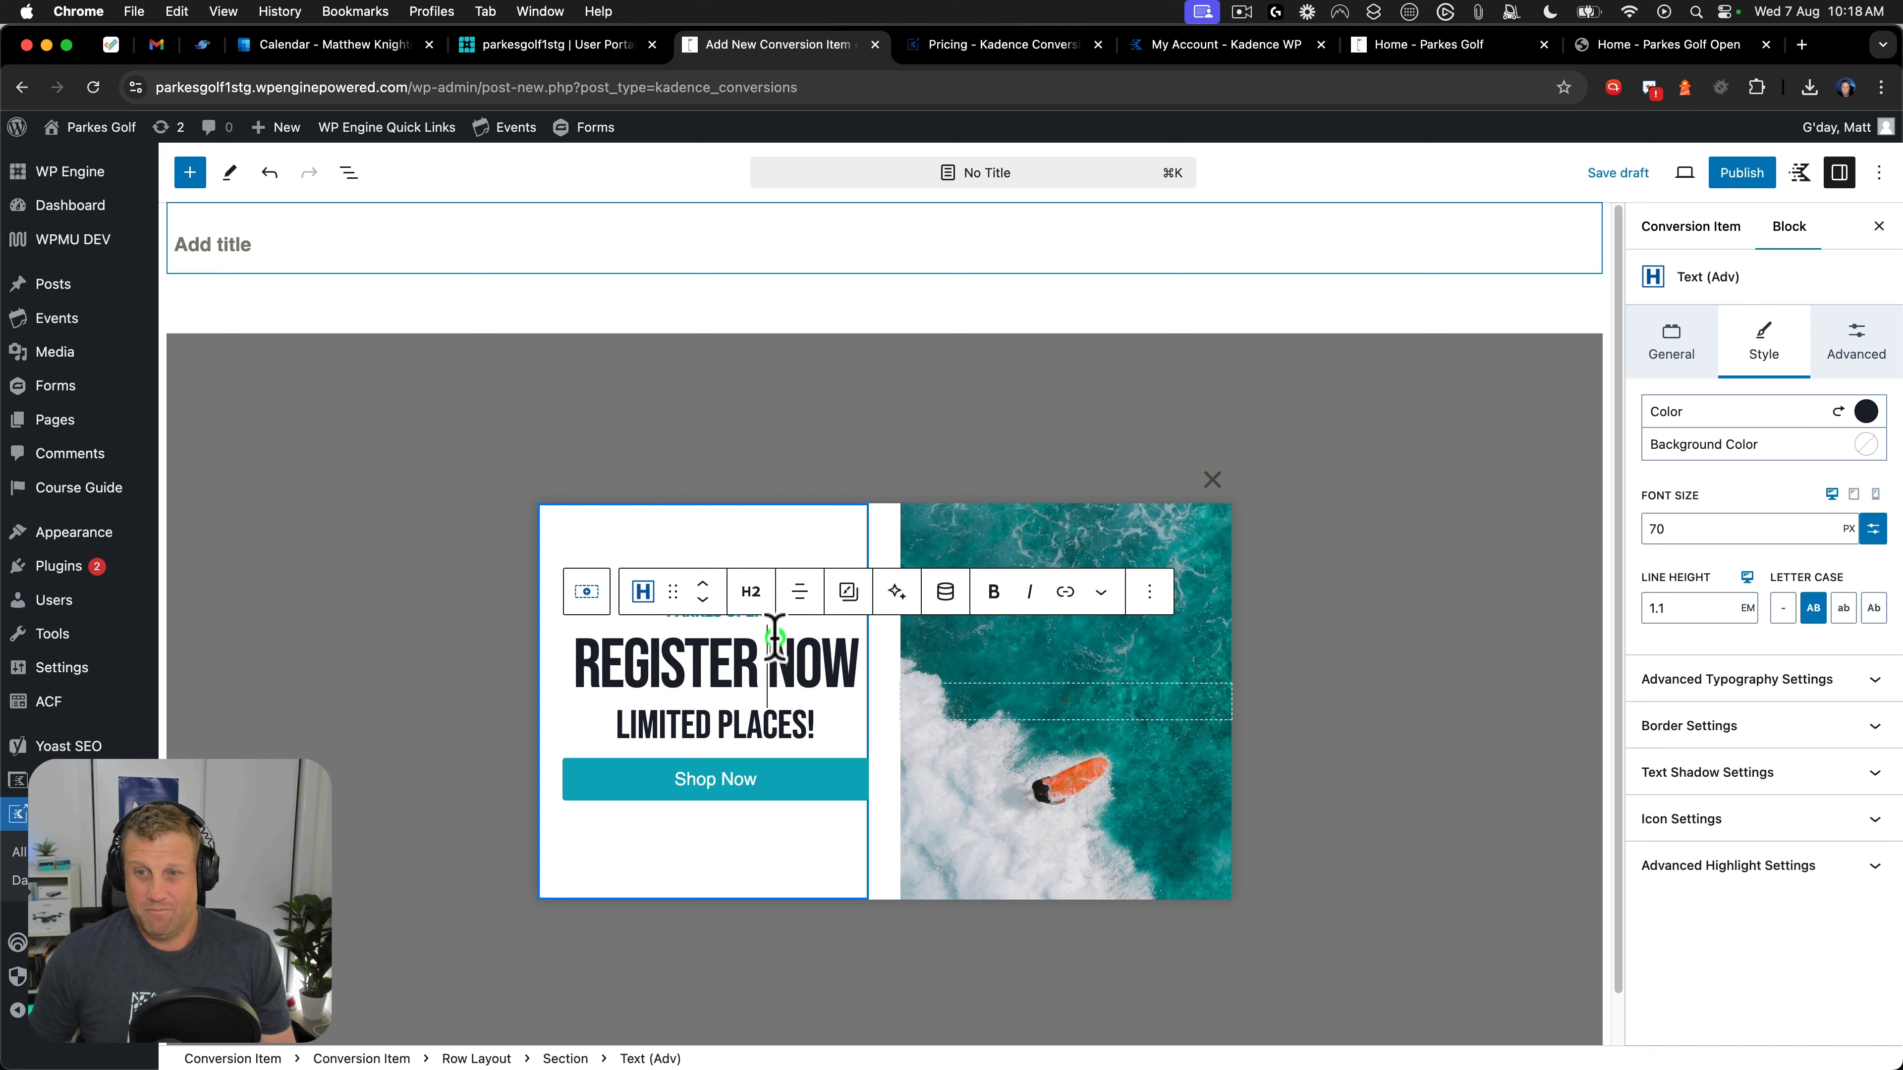
drag(756, 657, 839, 653)
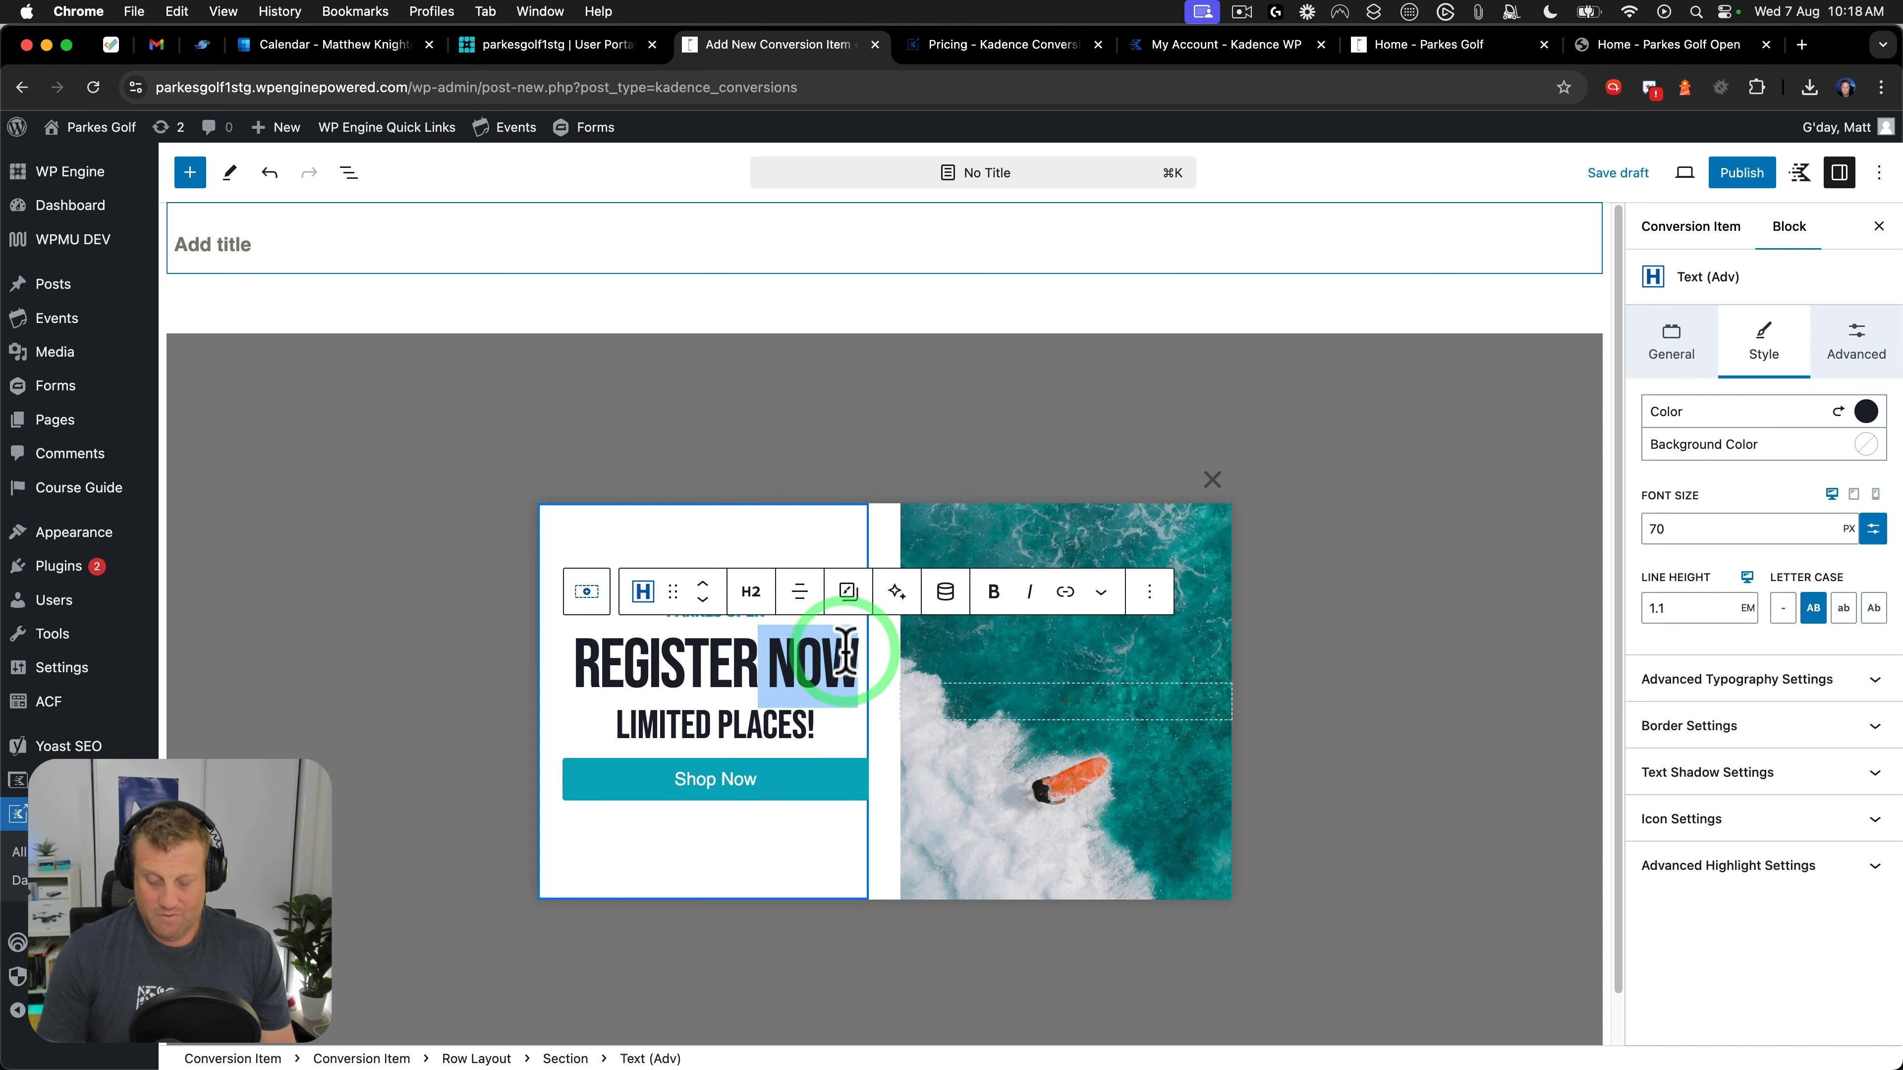
key(BackSpace)
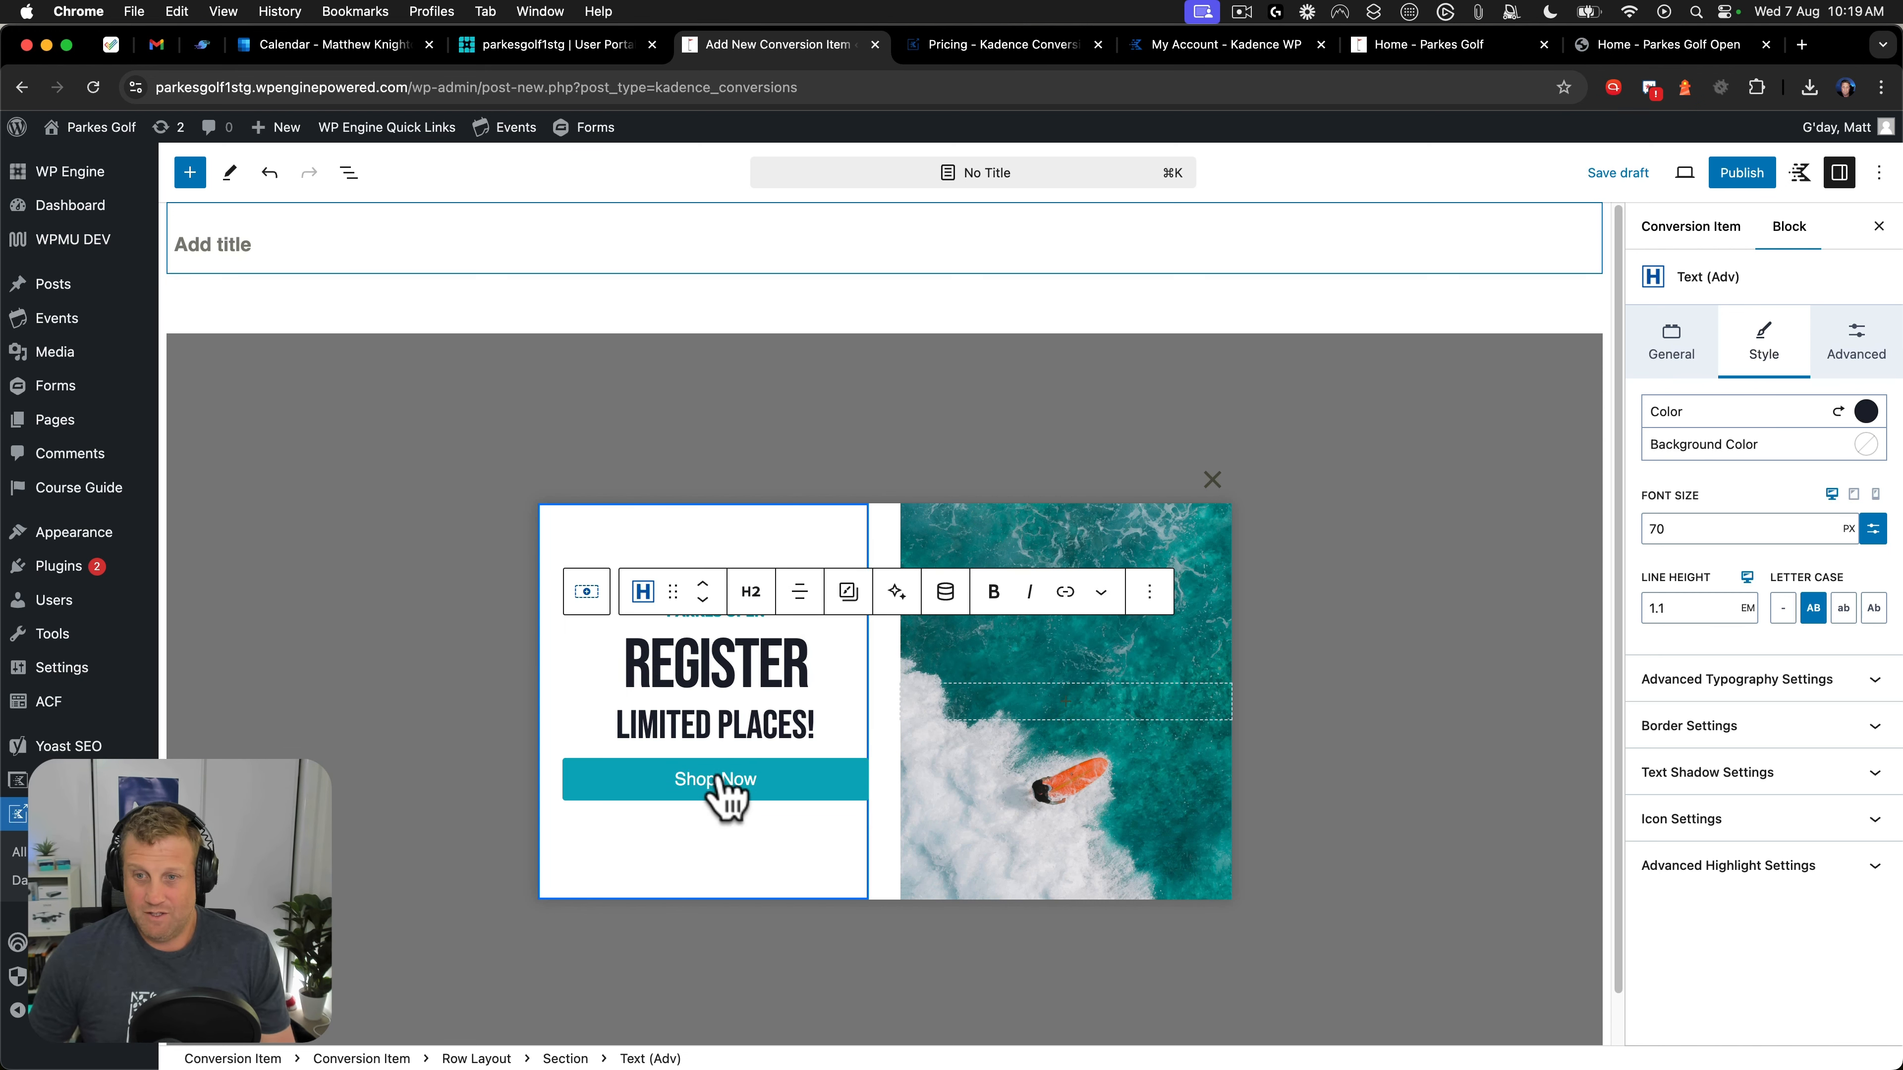
click(719, 779)
drag(721, 780, 686, 780)
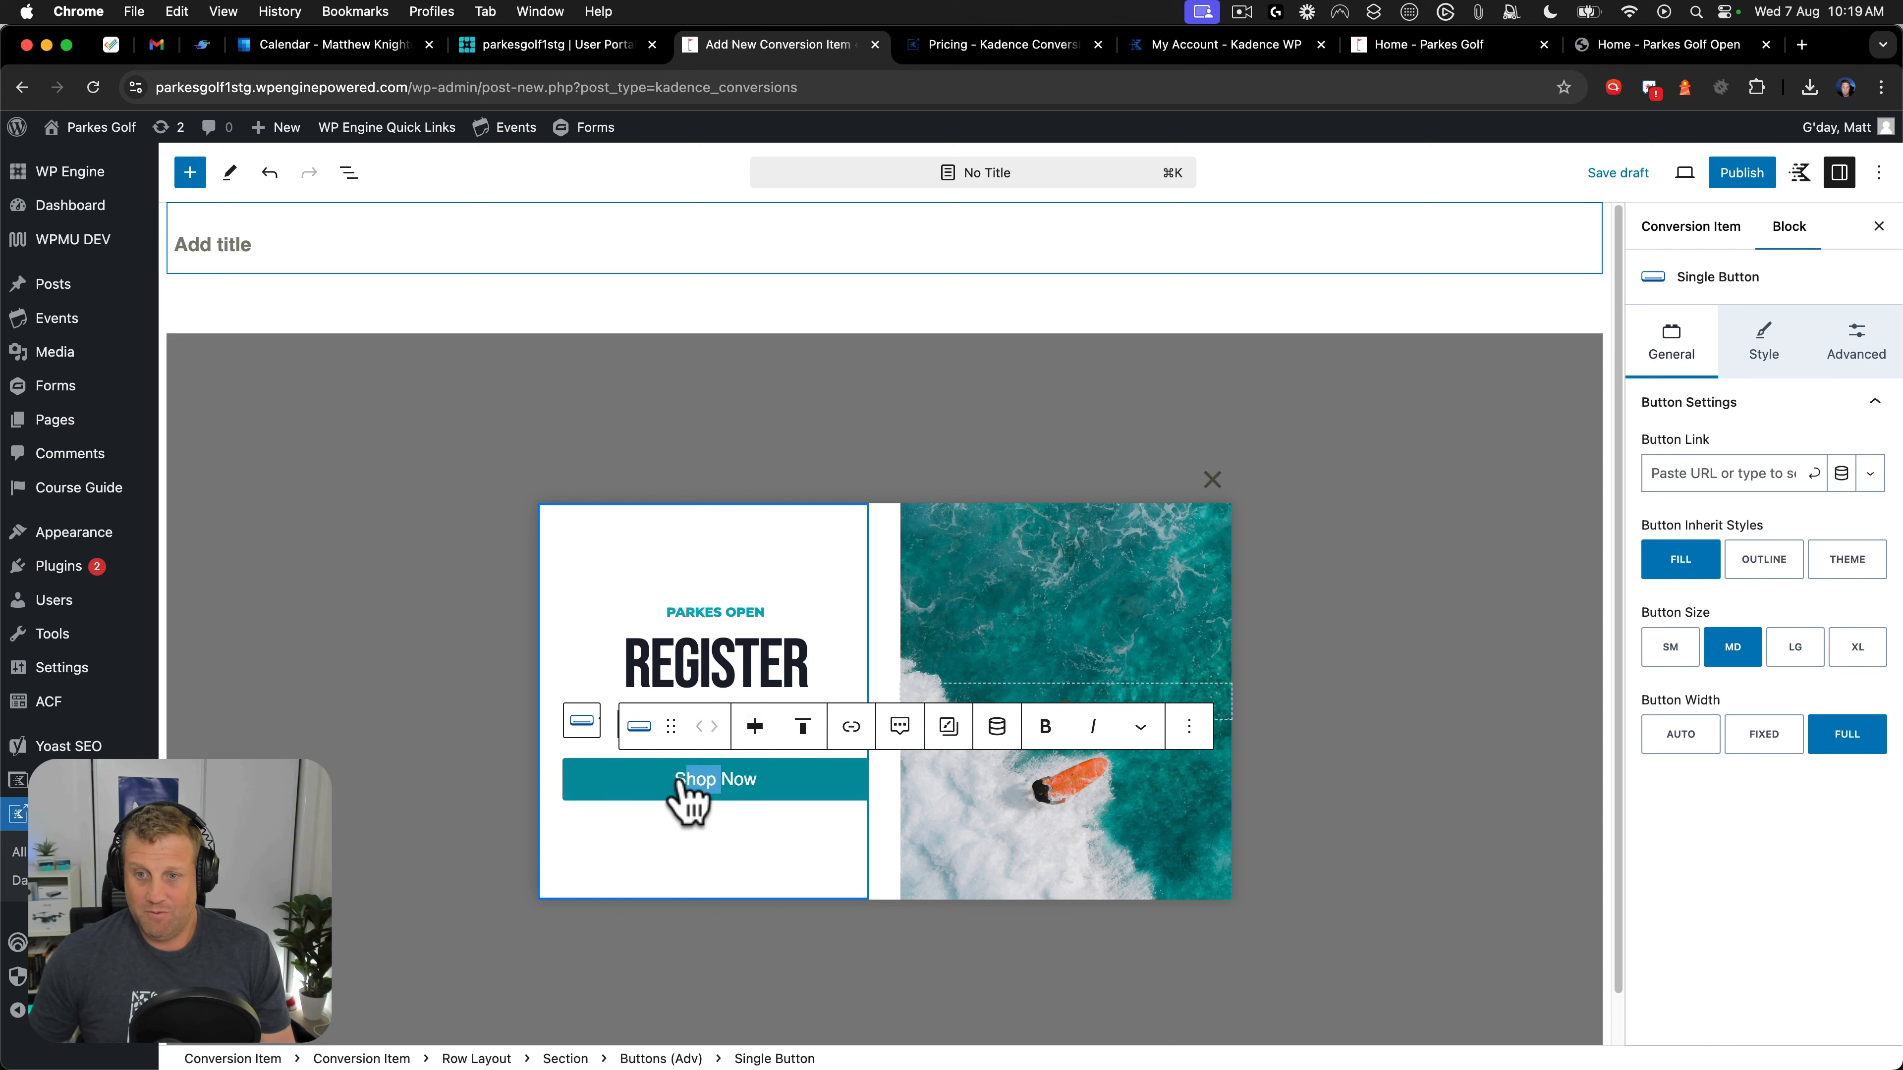
text(RE)
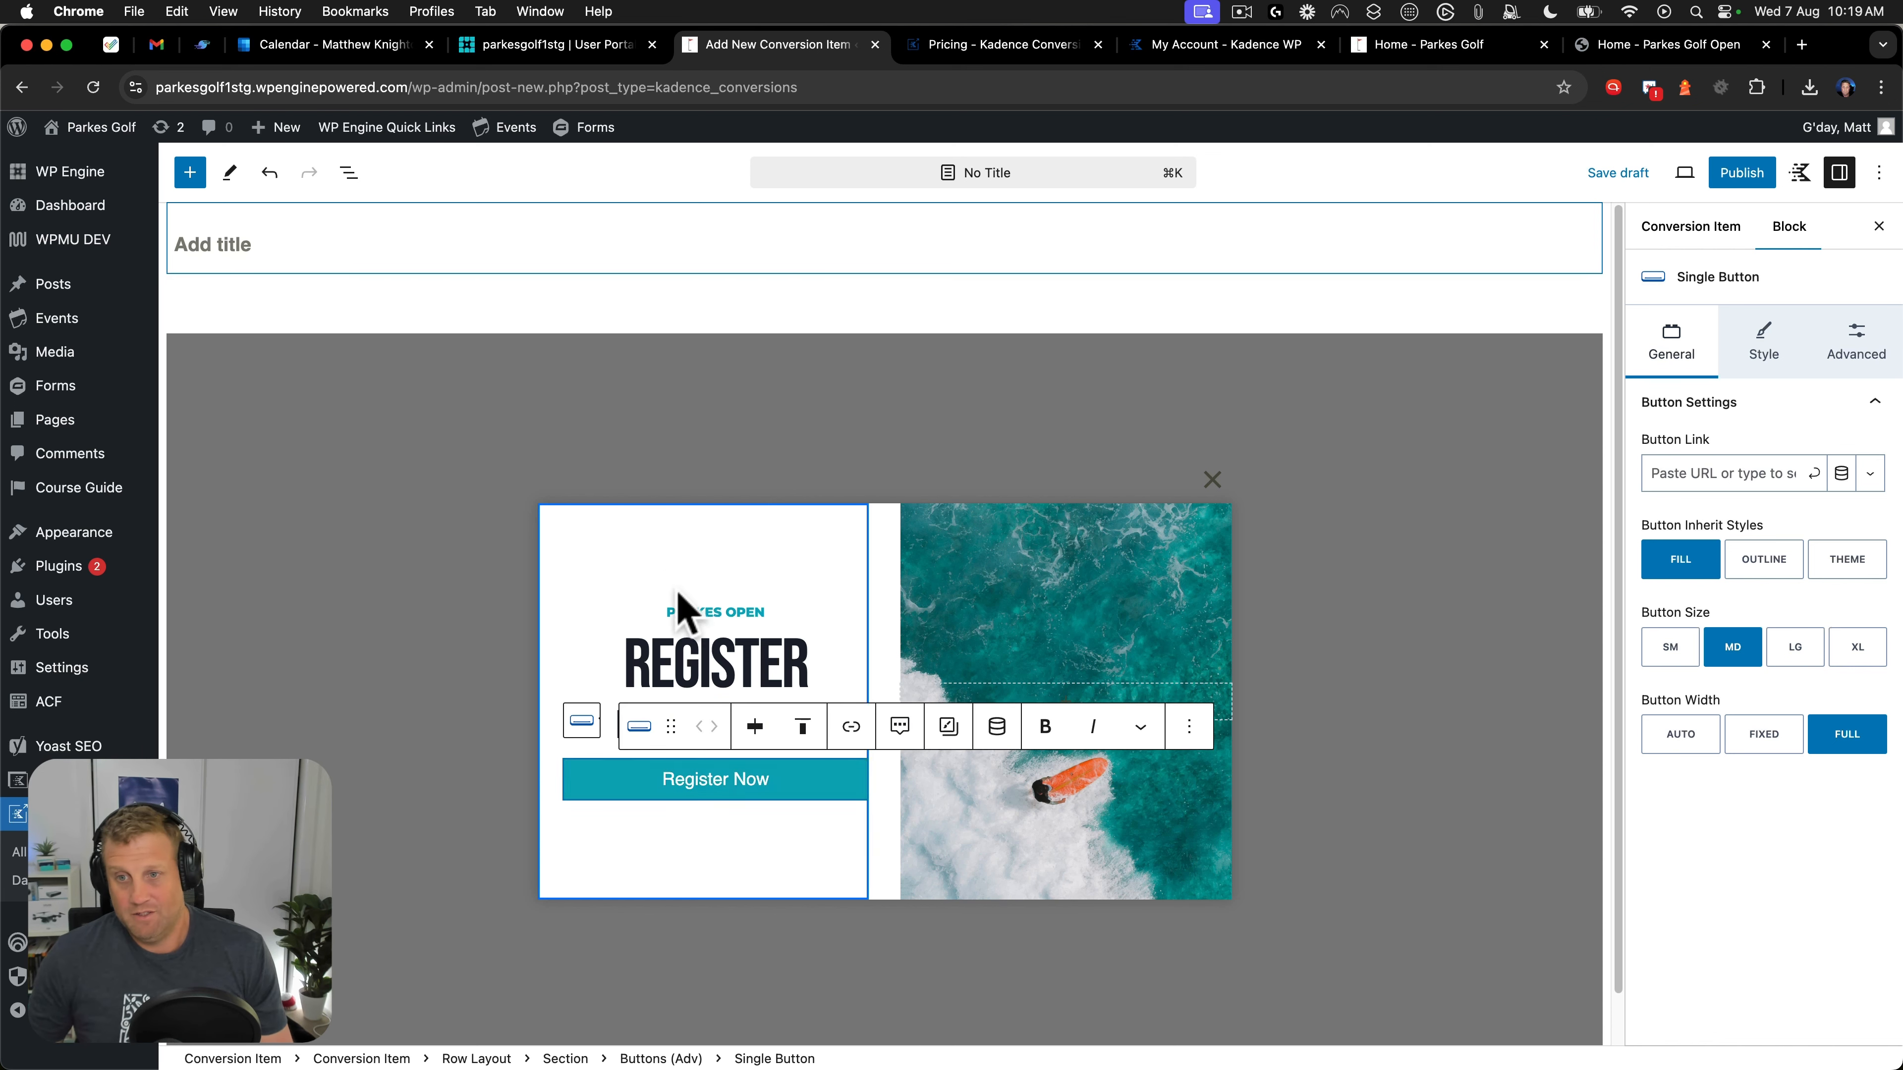
Set the colour of the small Parkes Open text to the first green of the site palette.
click(715, 604)
click(722, 607)
drag(783, 614, 641, 611)
click(1865, 412)
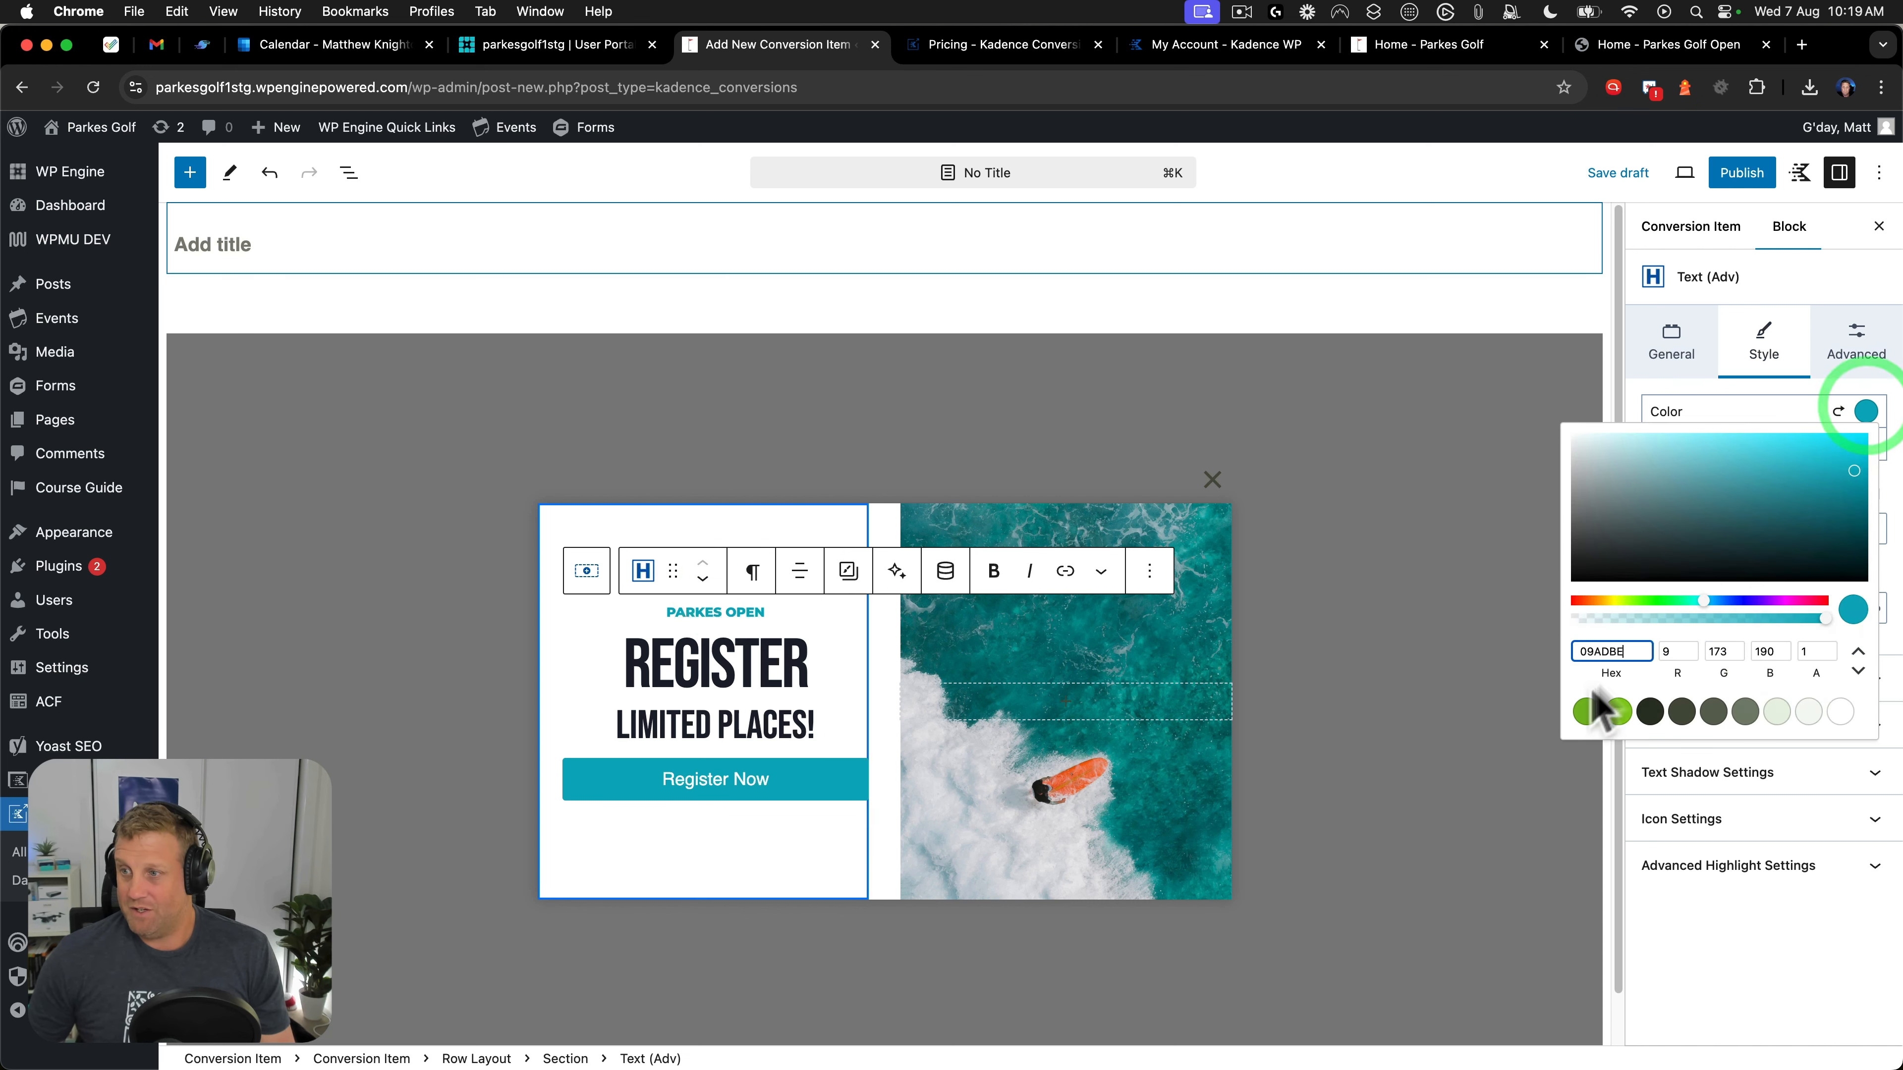
click(1586, 711)
Set the Register Now button's background colour to the site palette green 79BA1F.
click(815, 796)
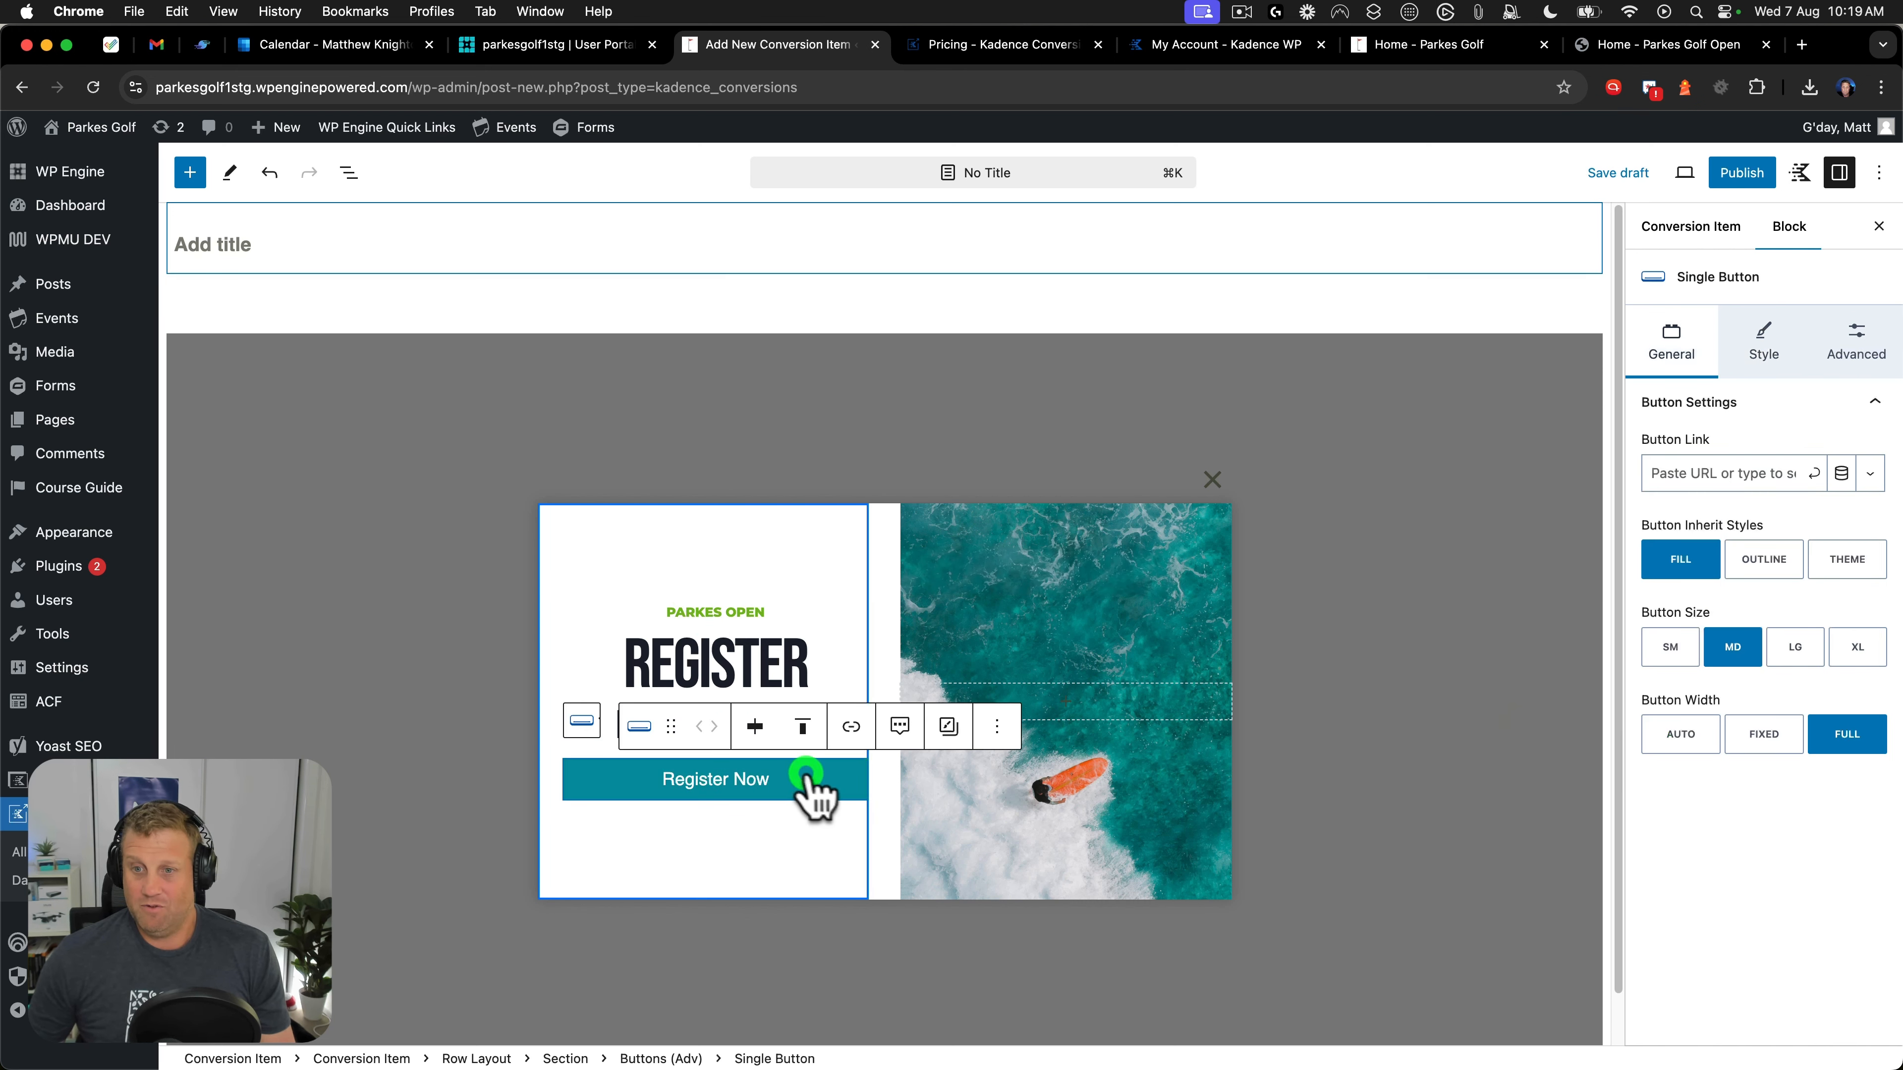
click(1767, 345)
click(1873, 598)
click(1594, 557)
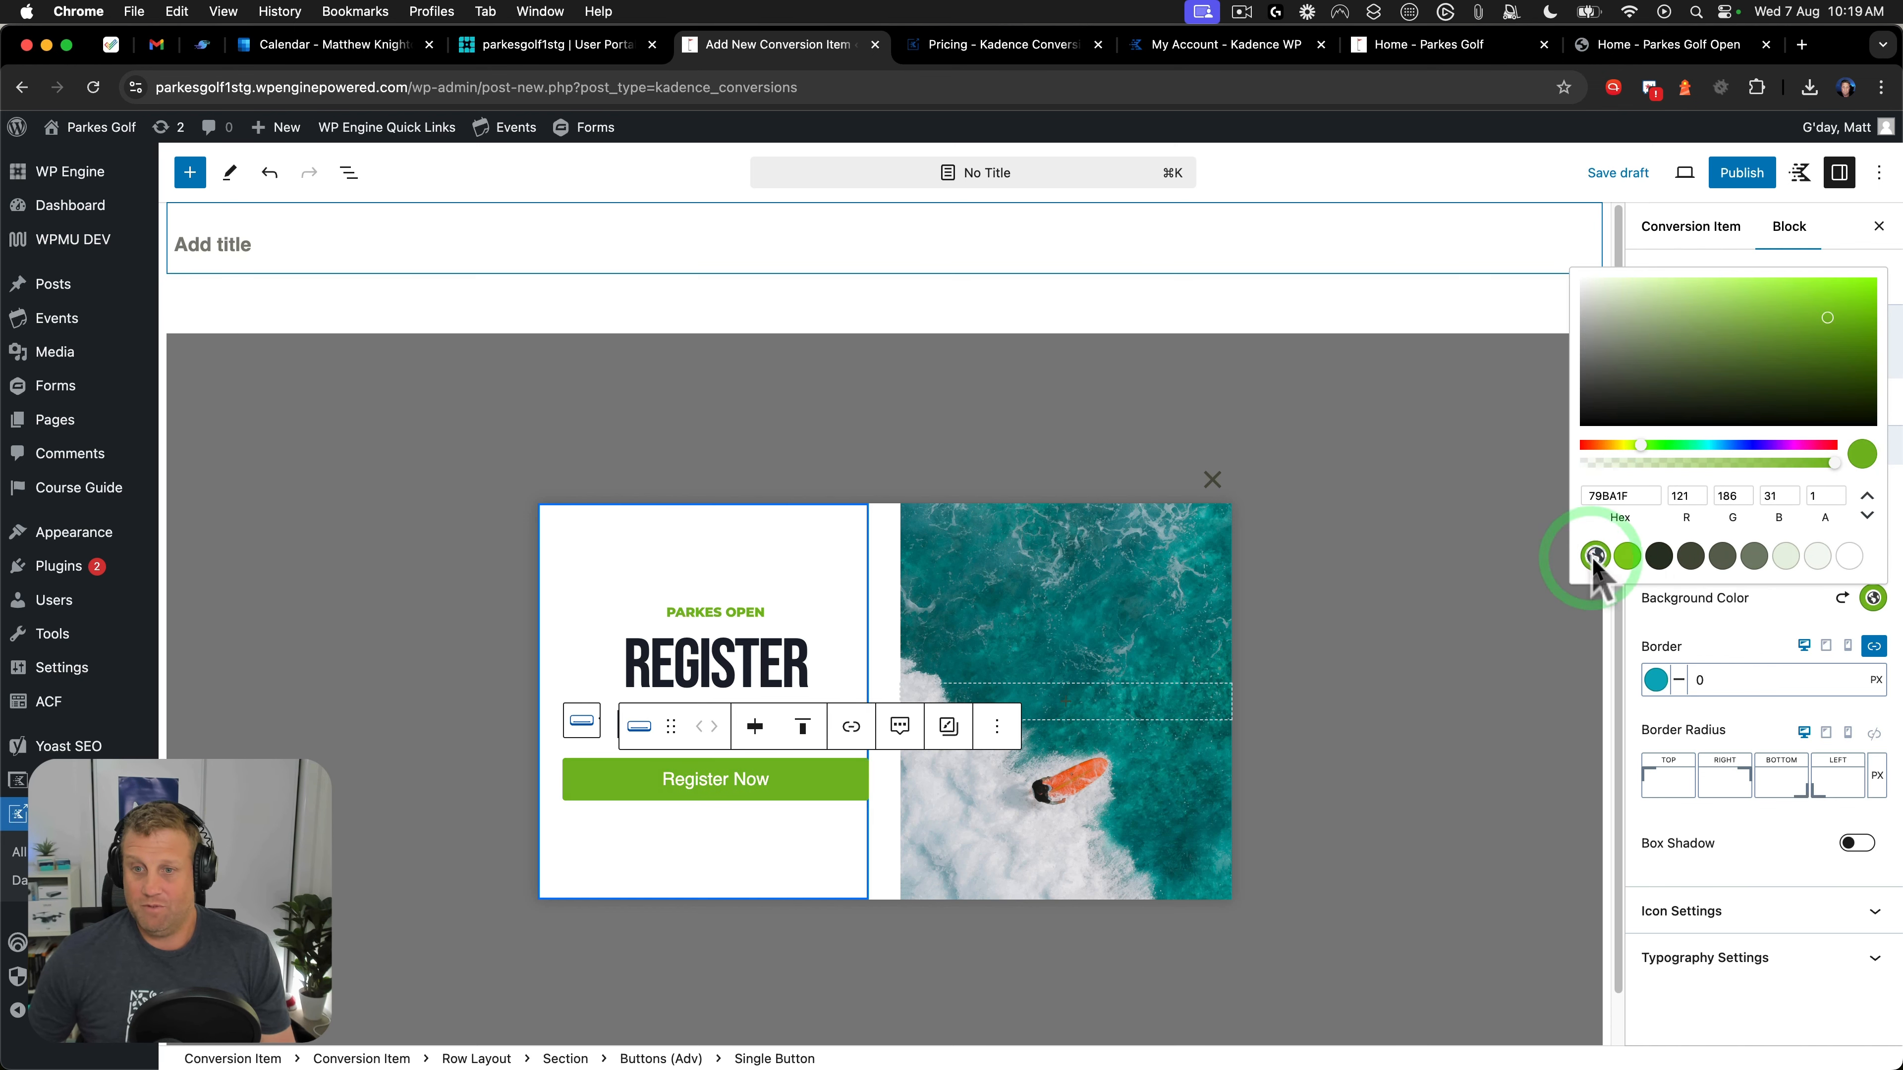
click(786, 541)
Title the new conversion item "Parkes Open Popover".
click(1058, 558)
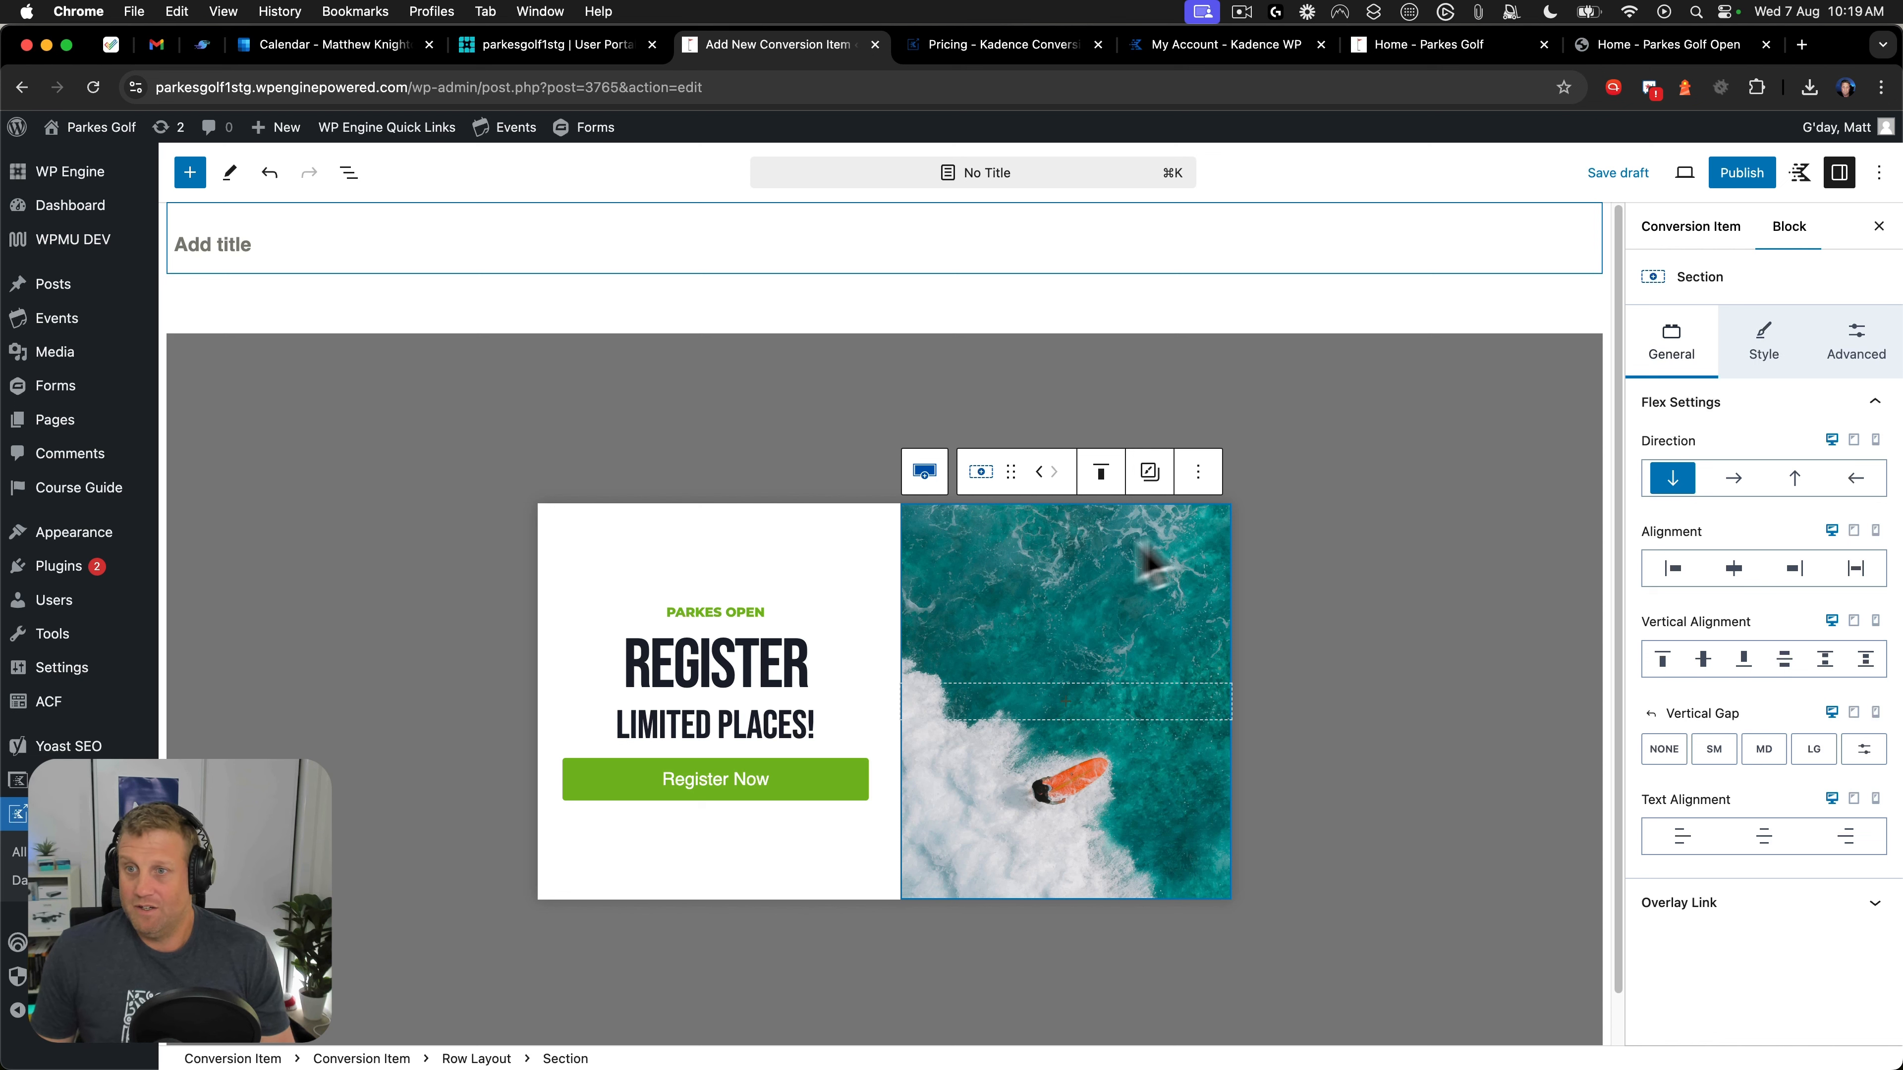
click(225, 245)
text(opover)
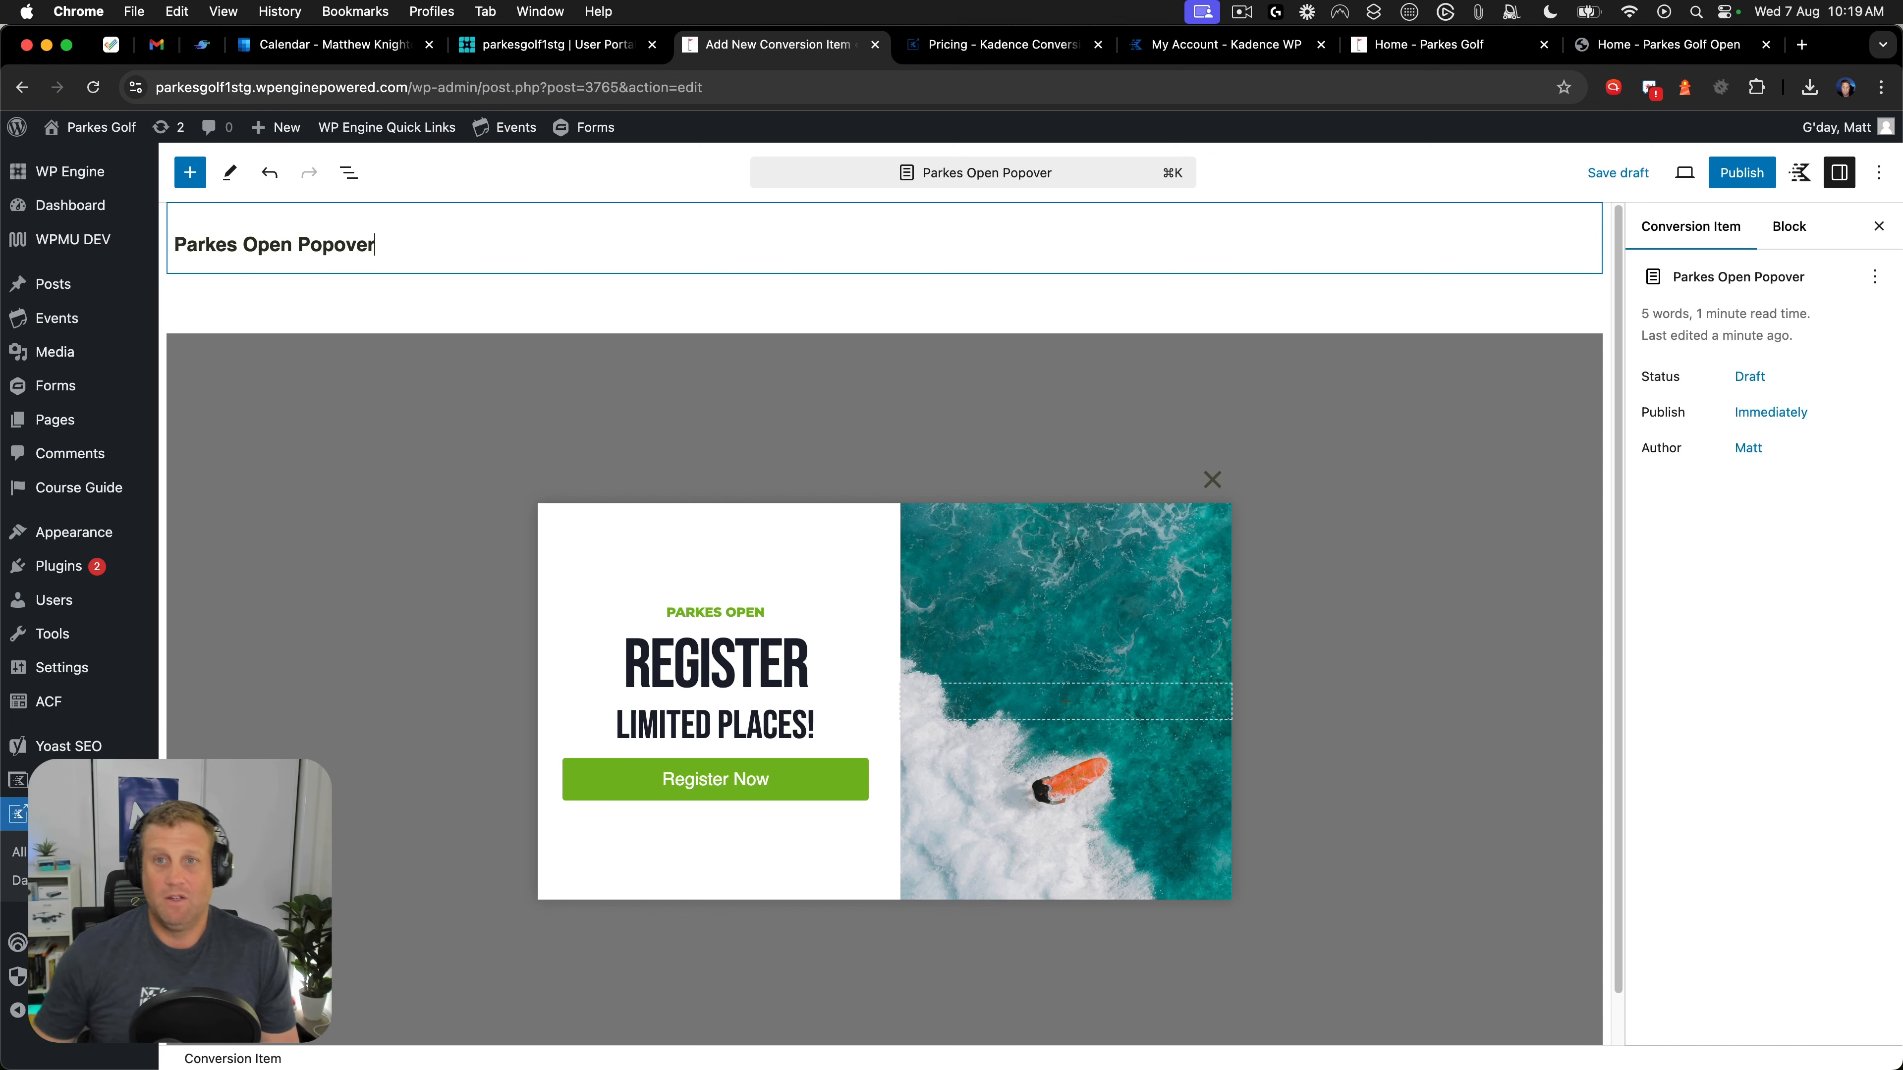
Select the popup's image section in the block structure and open the media library for its background image.
click(349, 173)
click(288, 272)
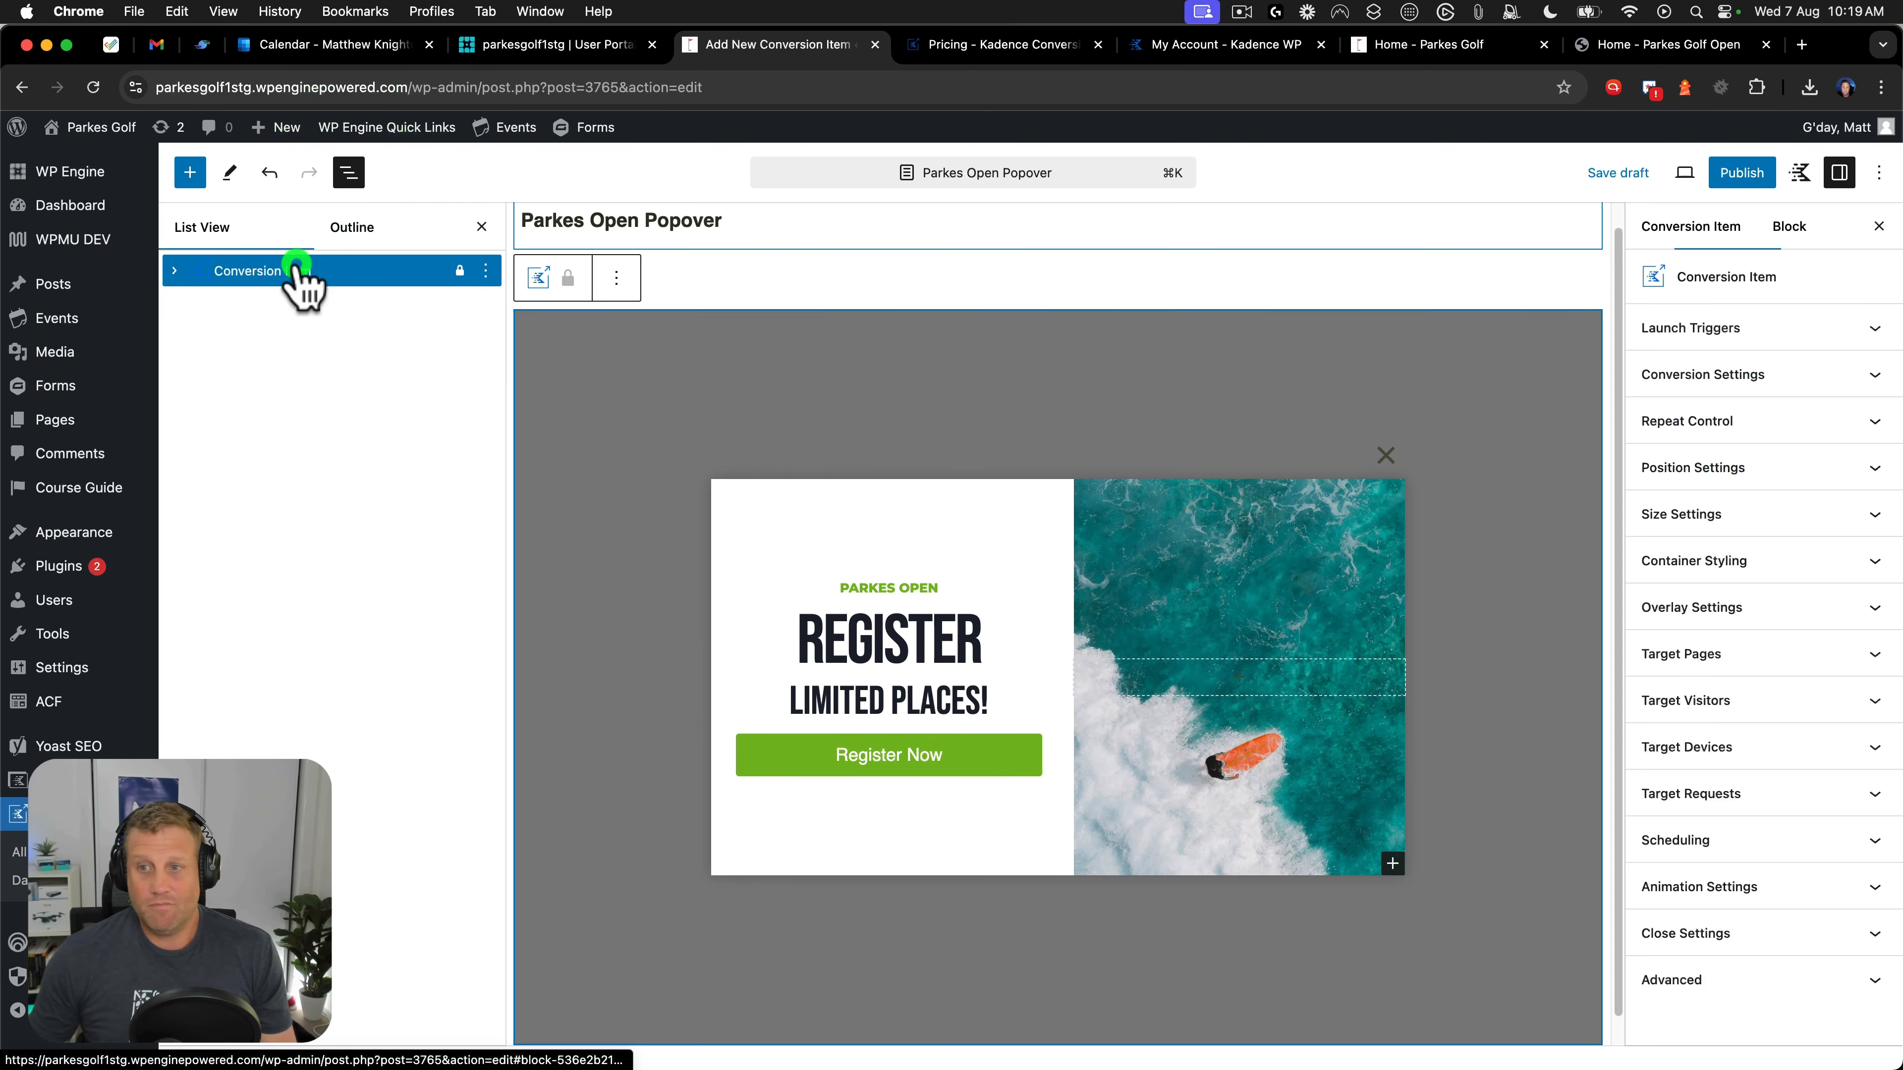
click(174, 271)
click(198, 302)
click(280, 367)
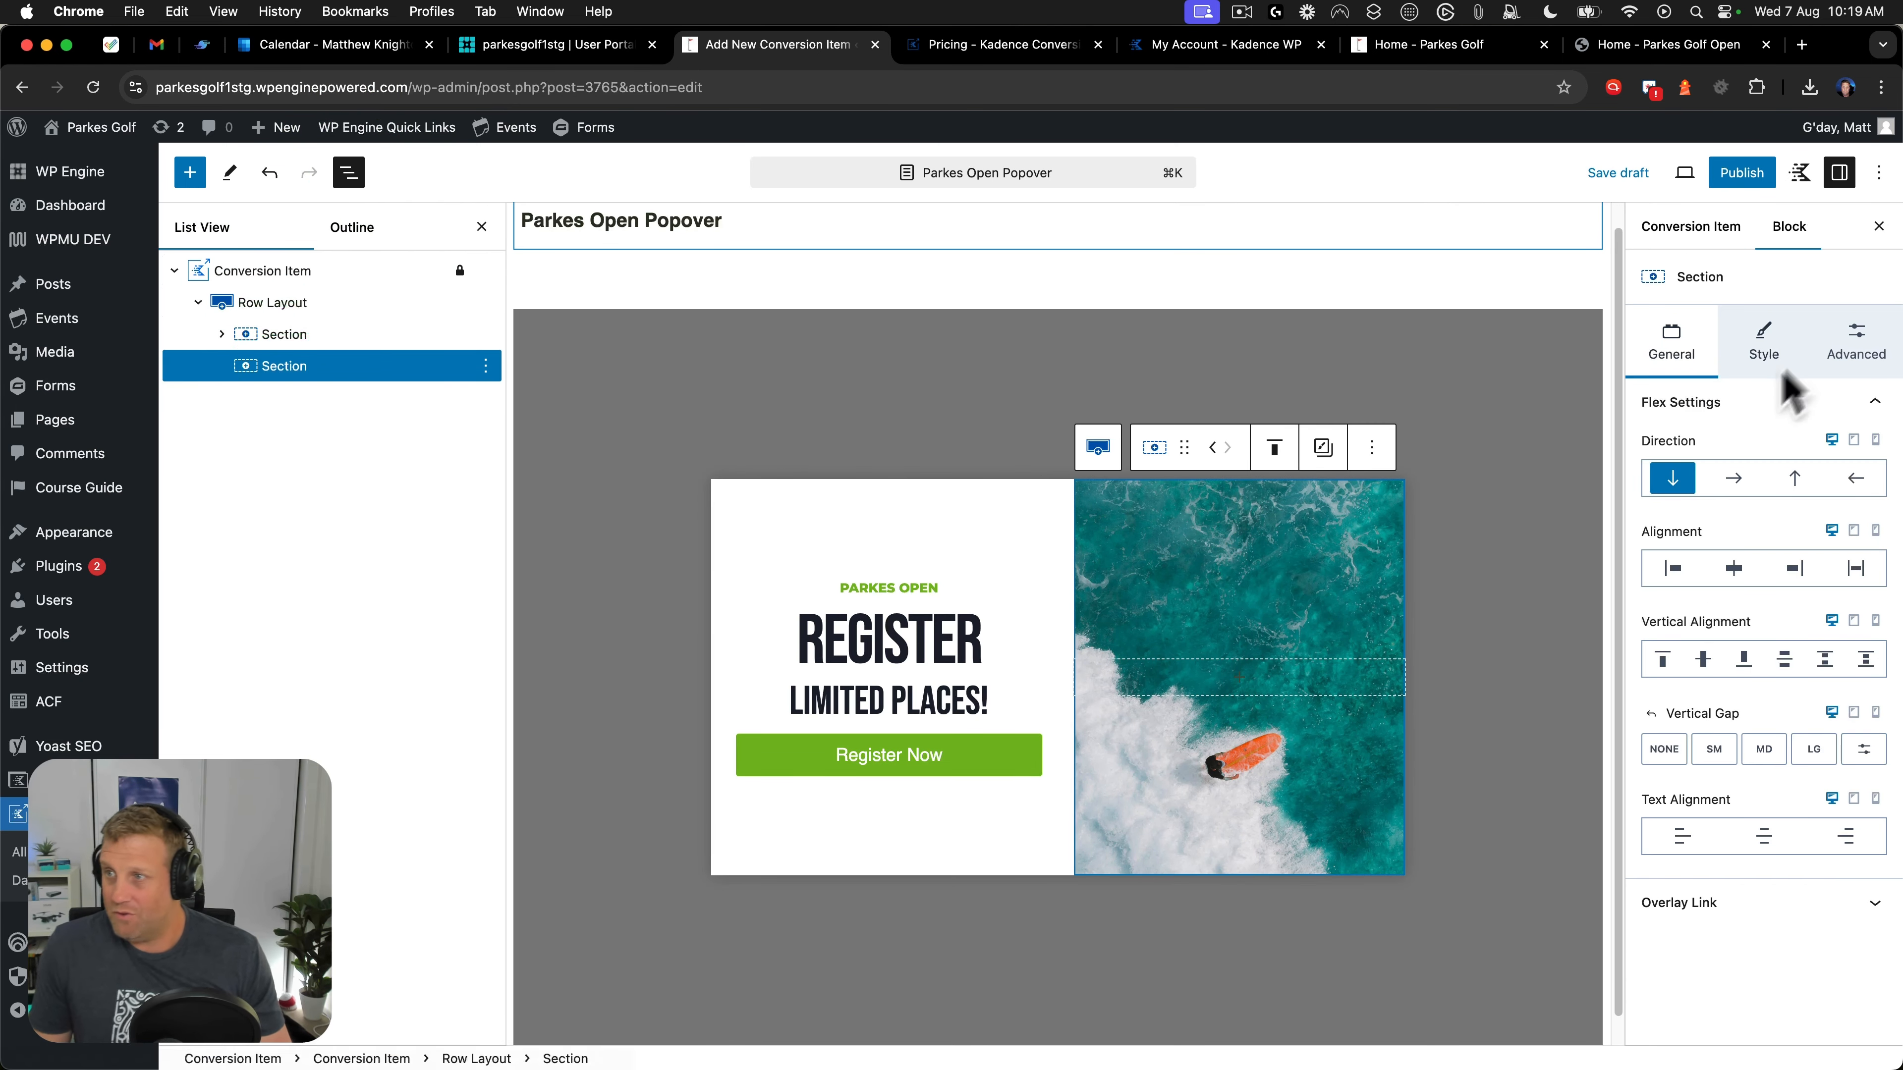
click(1850, 341)
click(1764, 344)
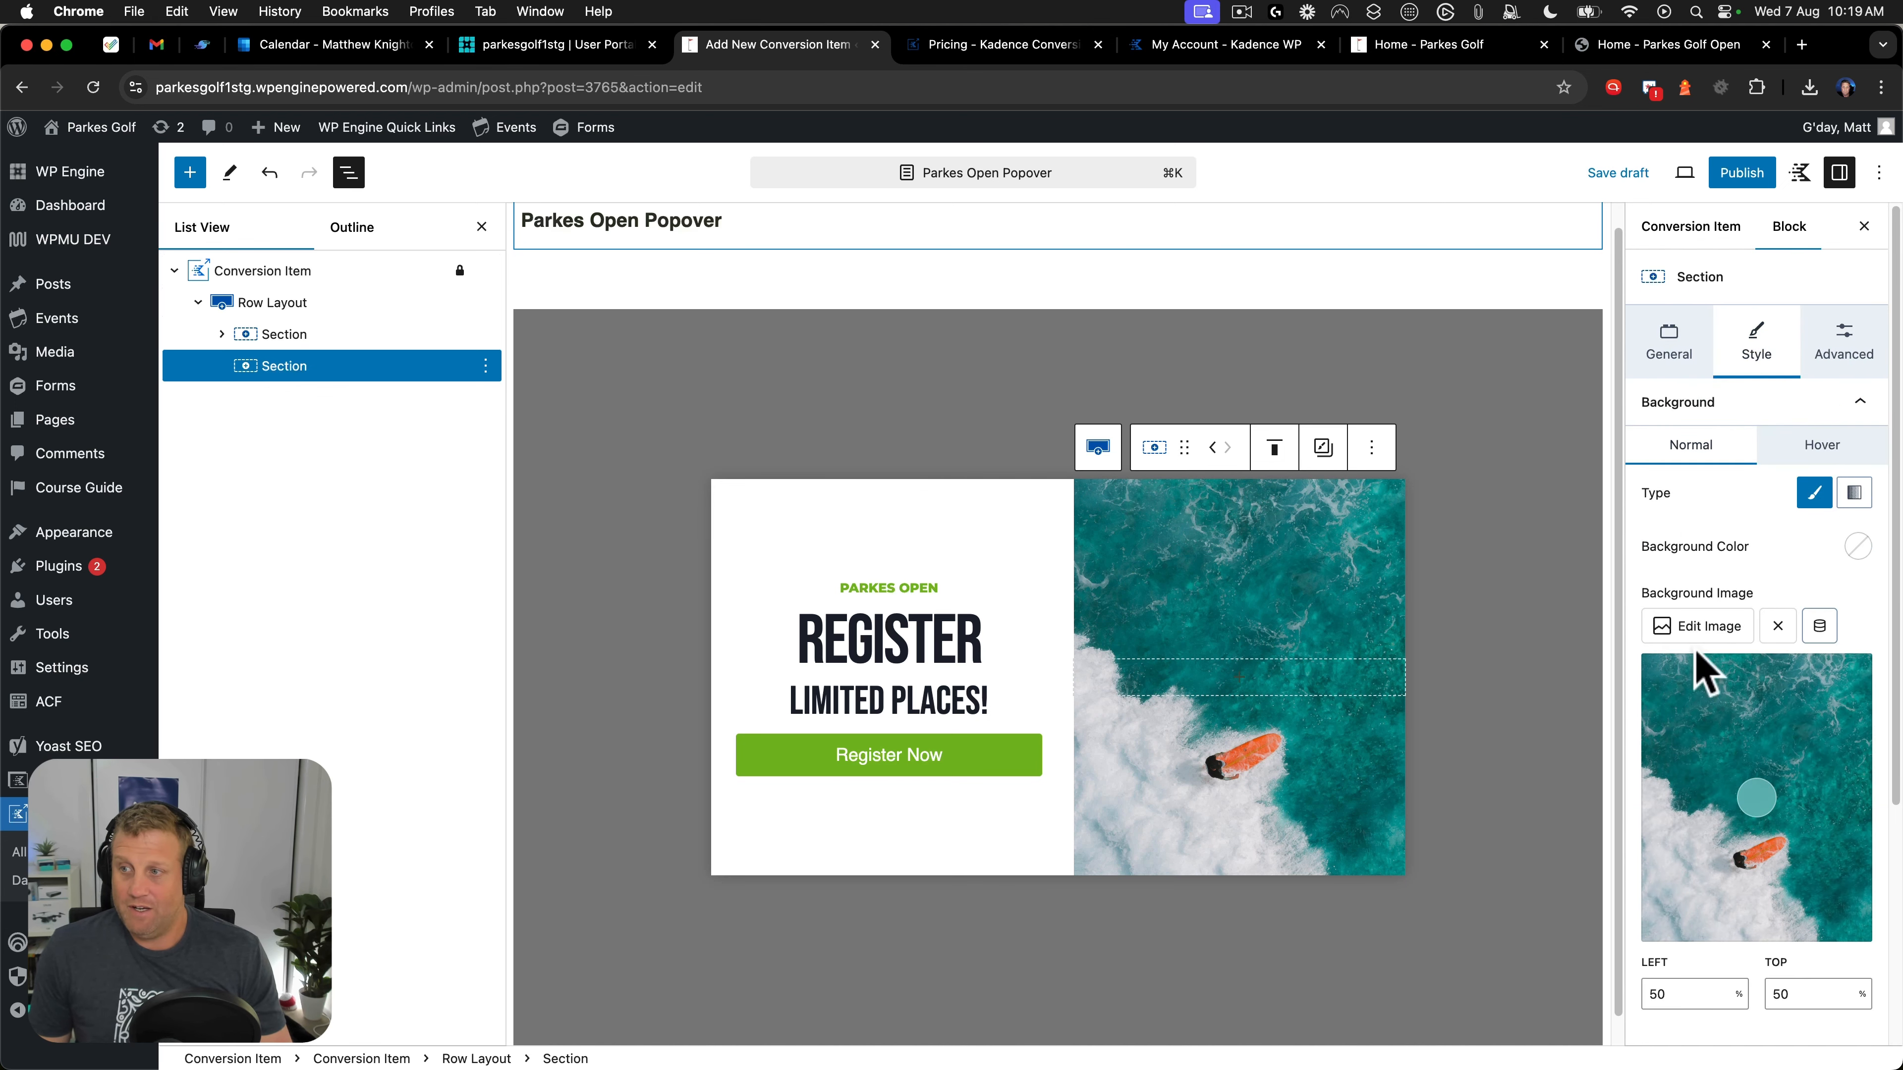
click(1708, 628)
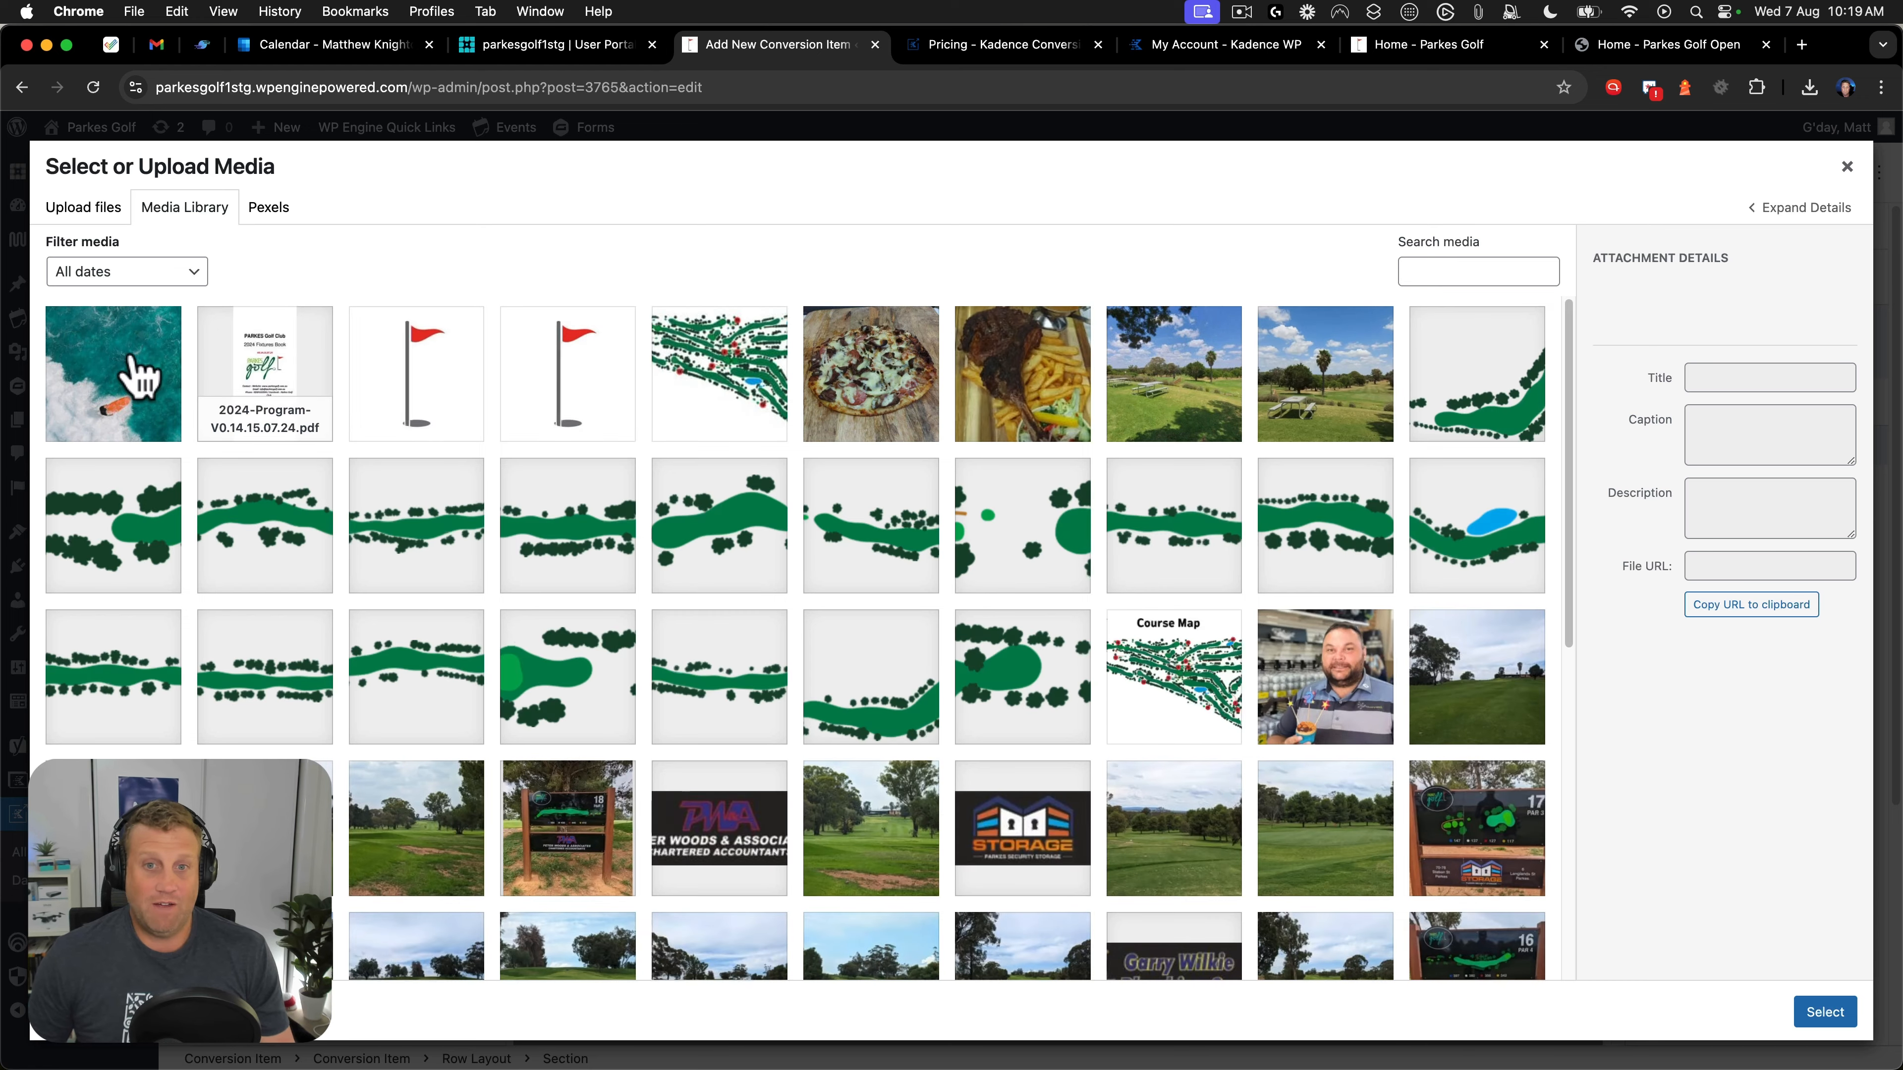
Load more media library items and set PARKES-GOLF-CLUB-gear-hire.jpg as the image section's background.
scroll(1150, 439, down, 10)
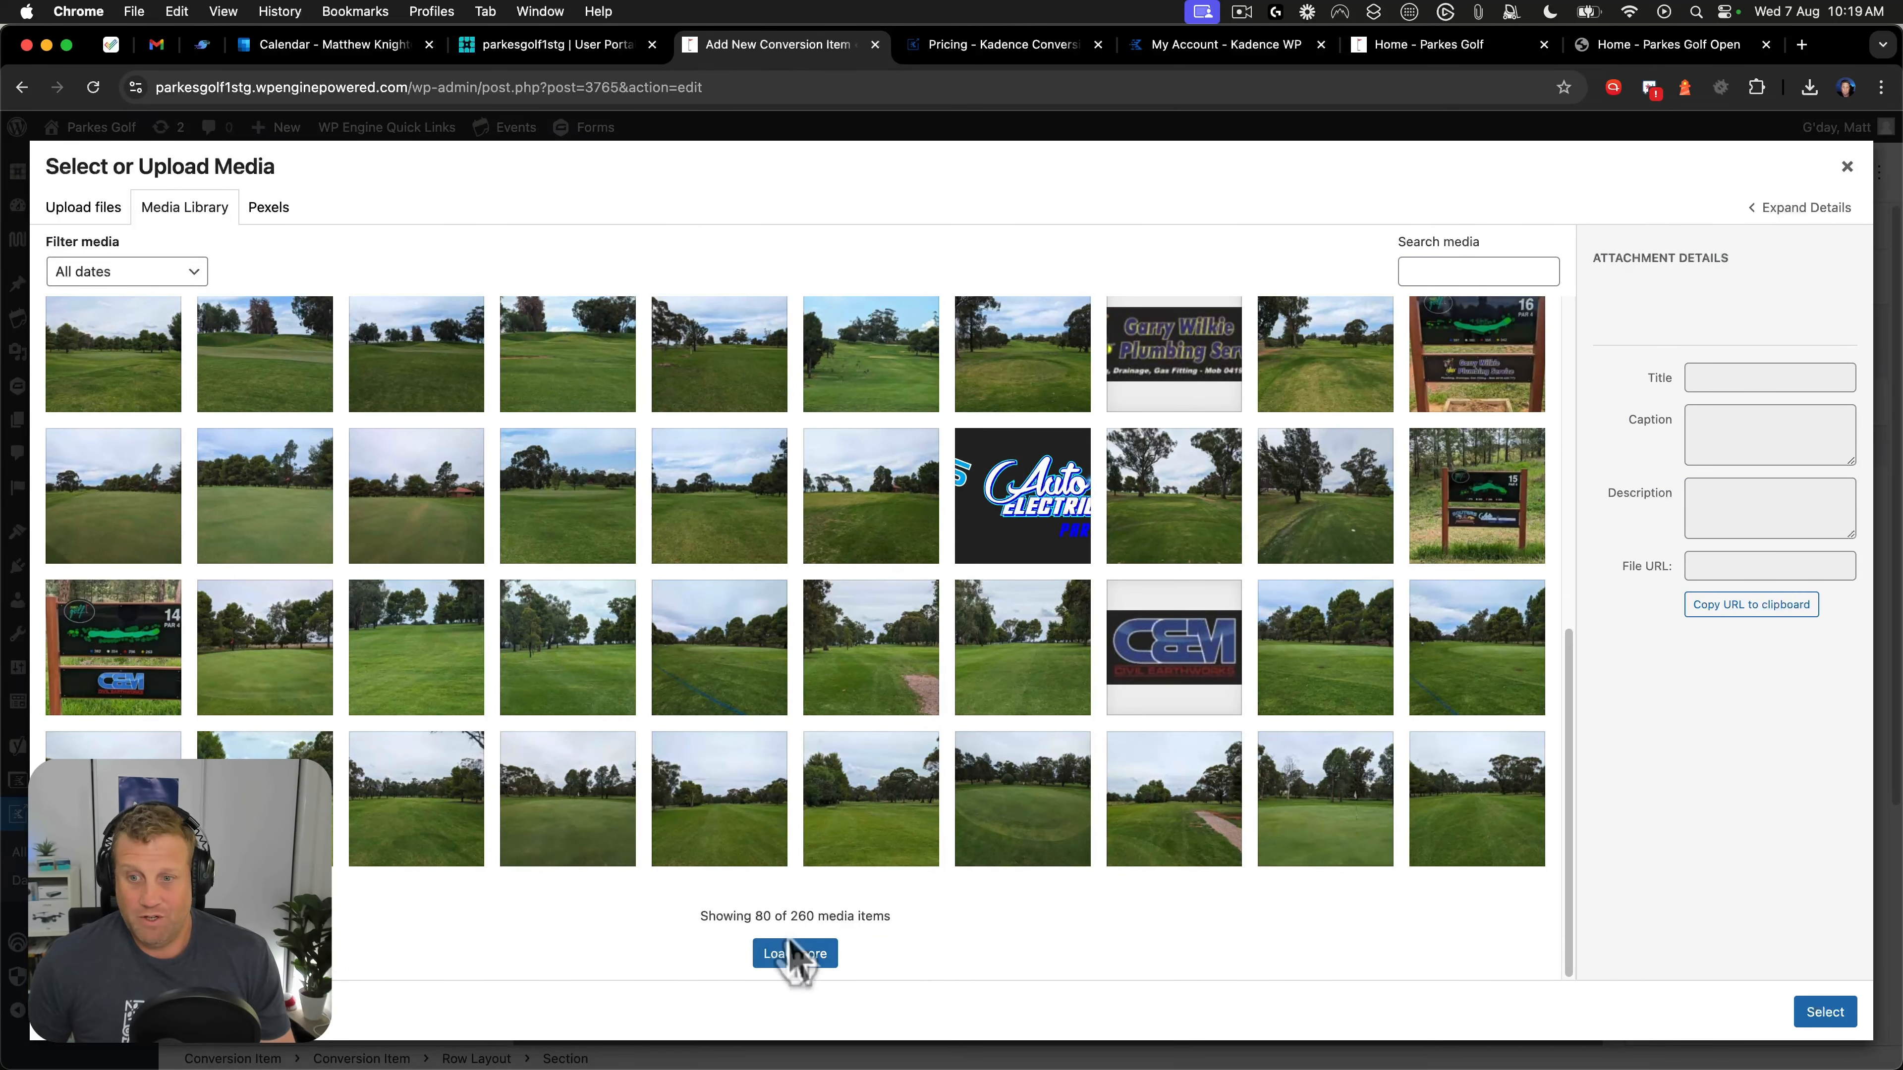
click(794, 954)
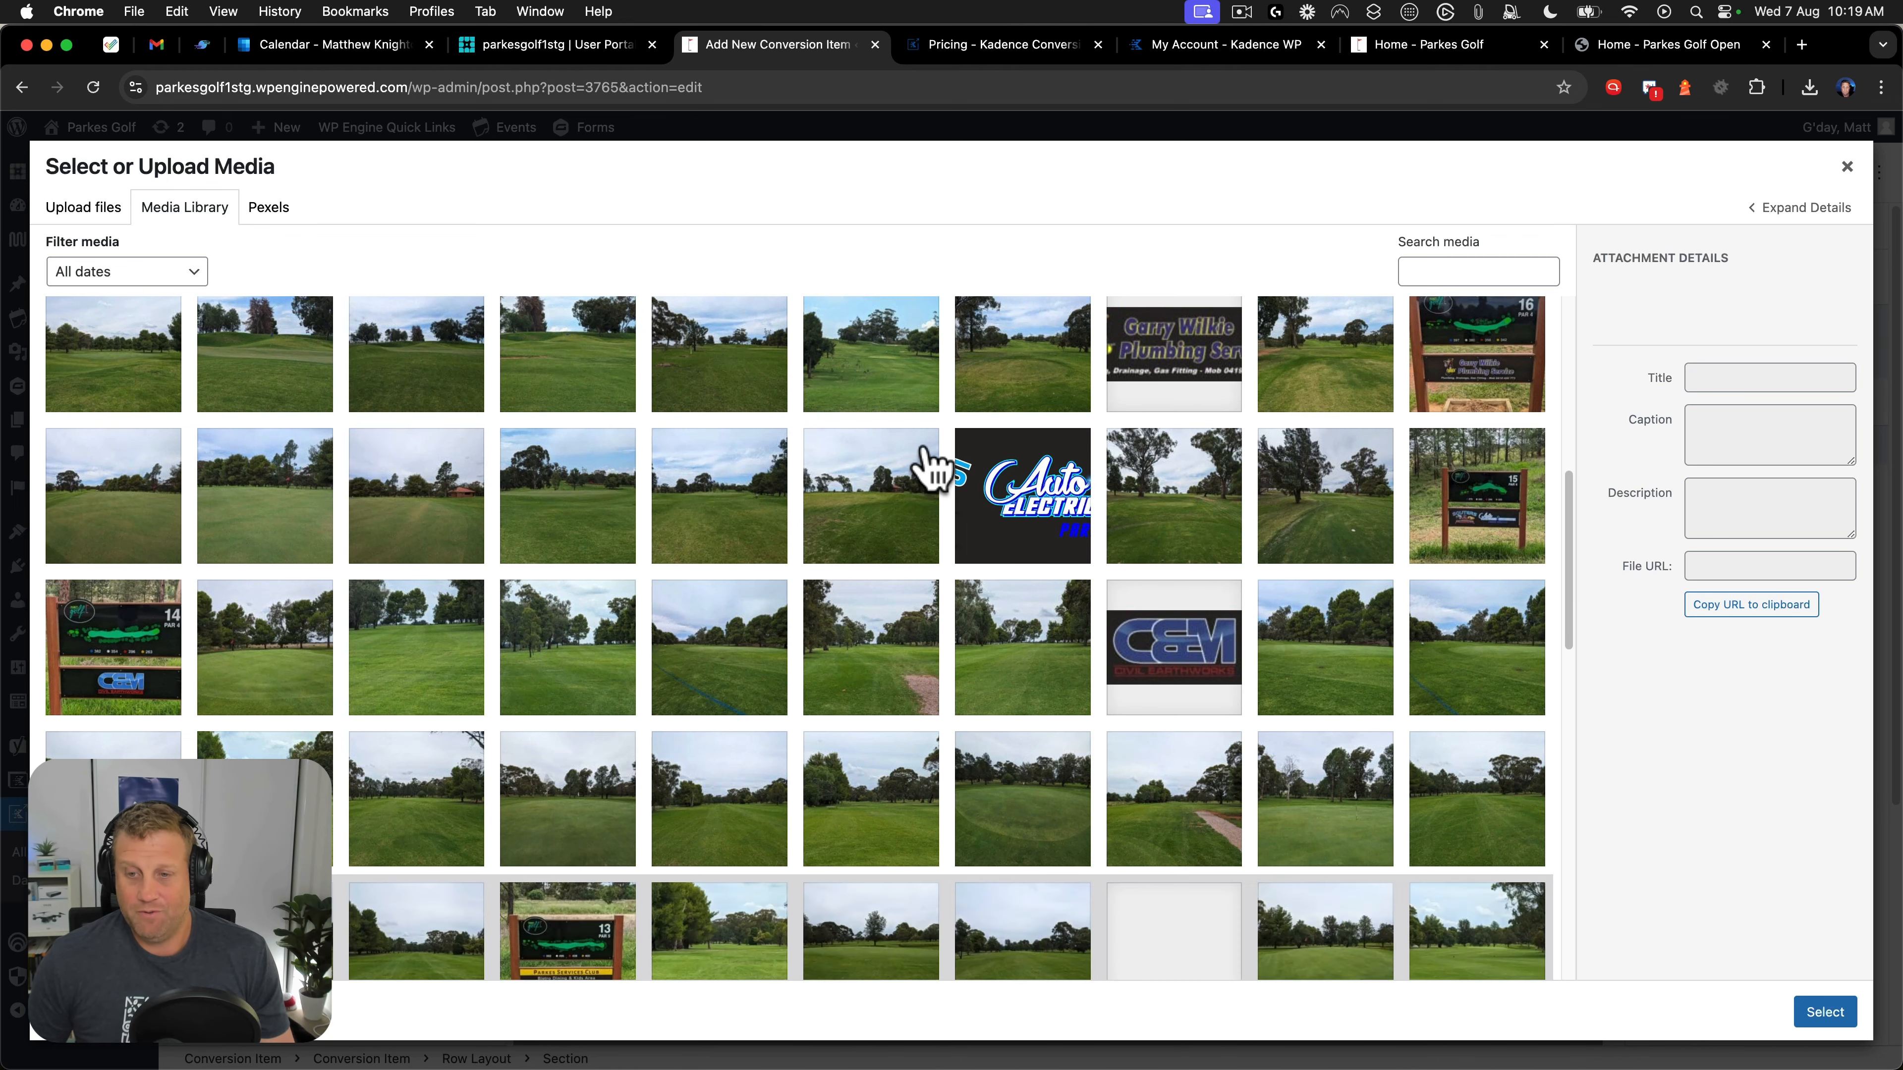
scroll(926, 465, down, 10)
scroll(786, 435, down, 2)
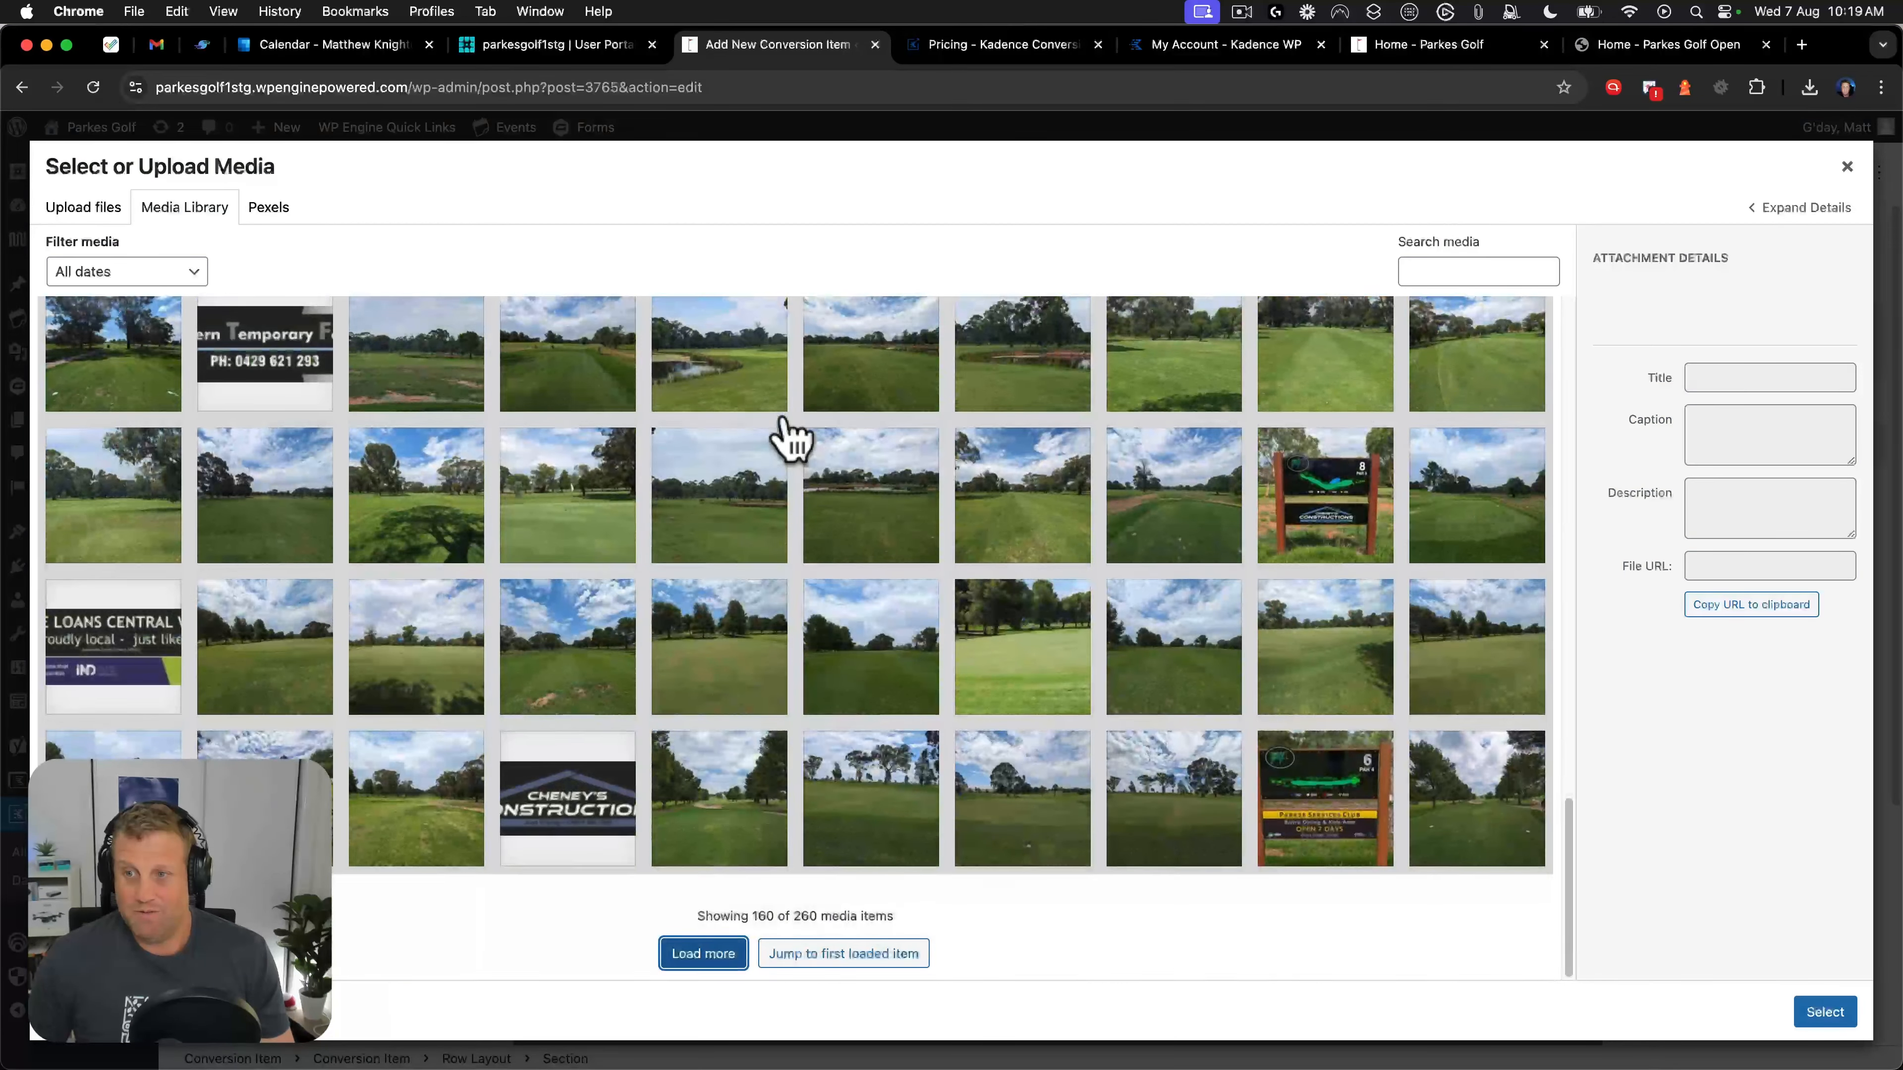
click(698, 956)
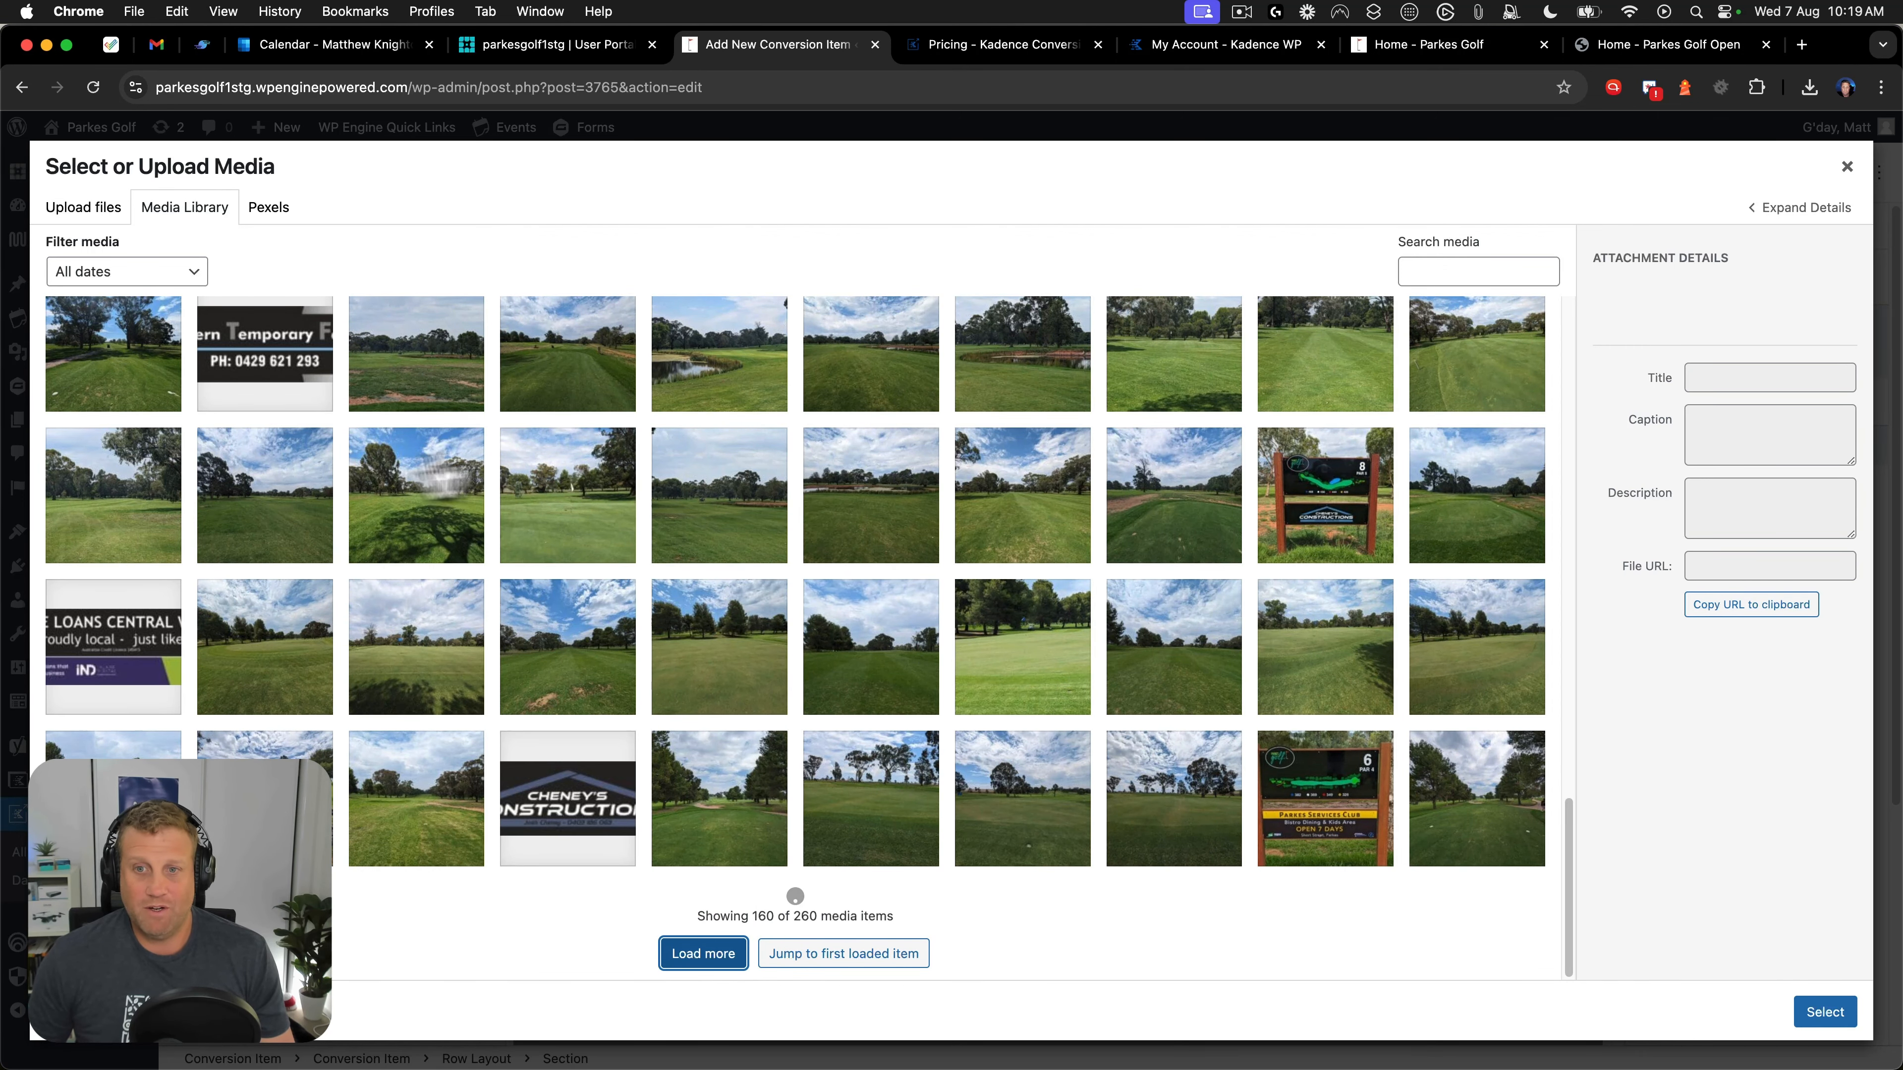
scroll(906, 459, down, 8)
scroll(911, 459, down, 10)
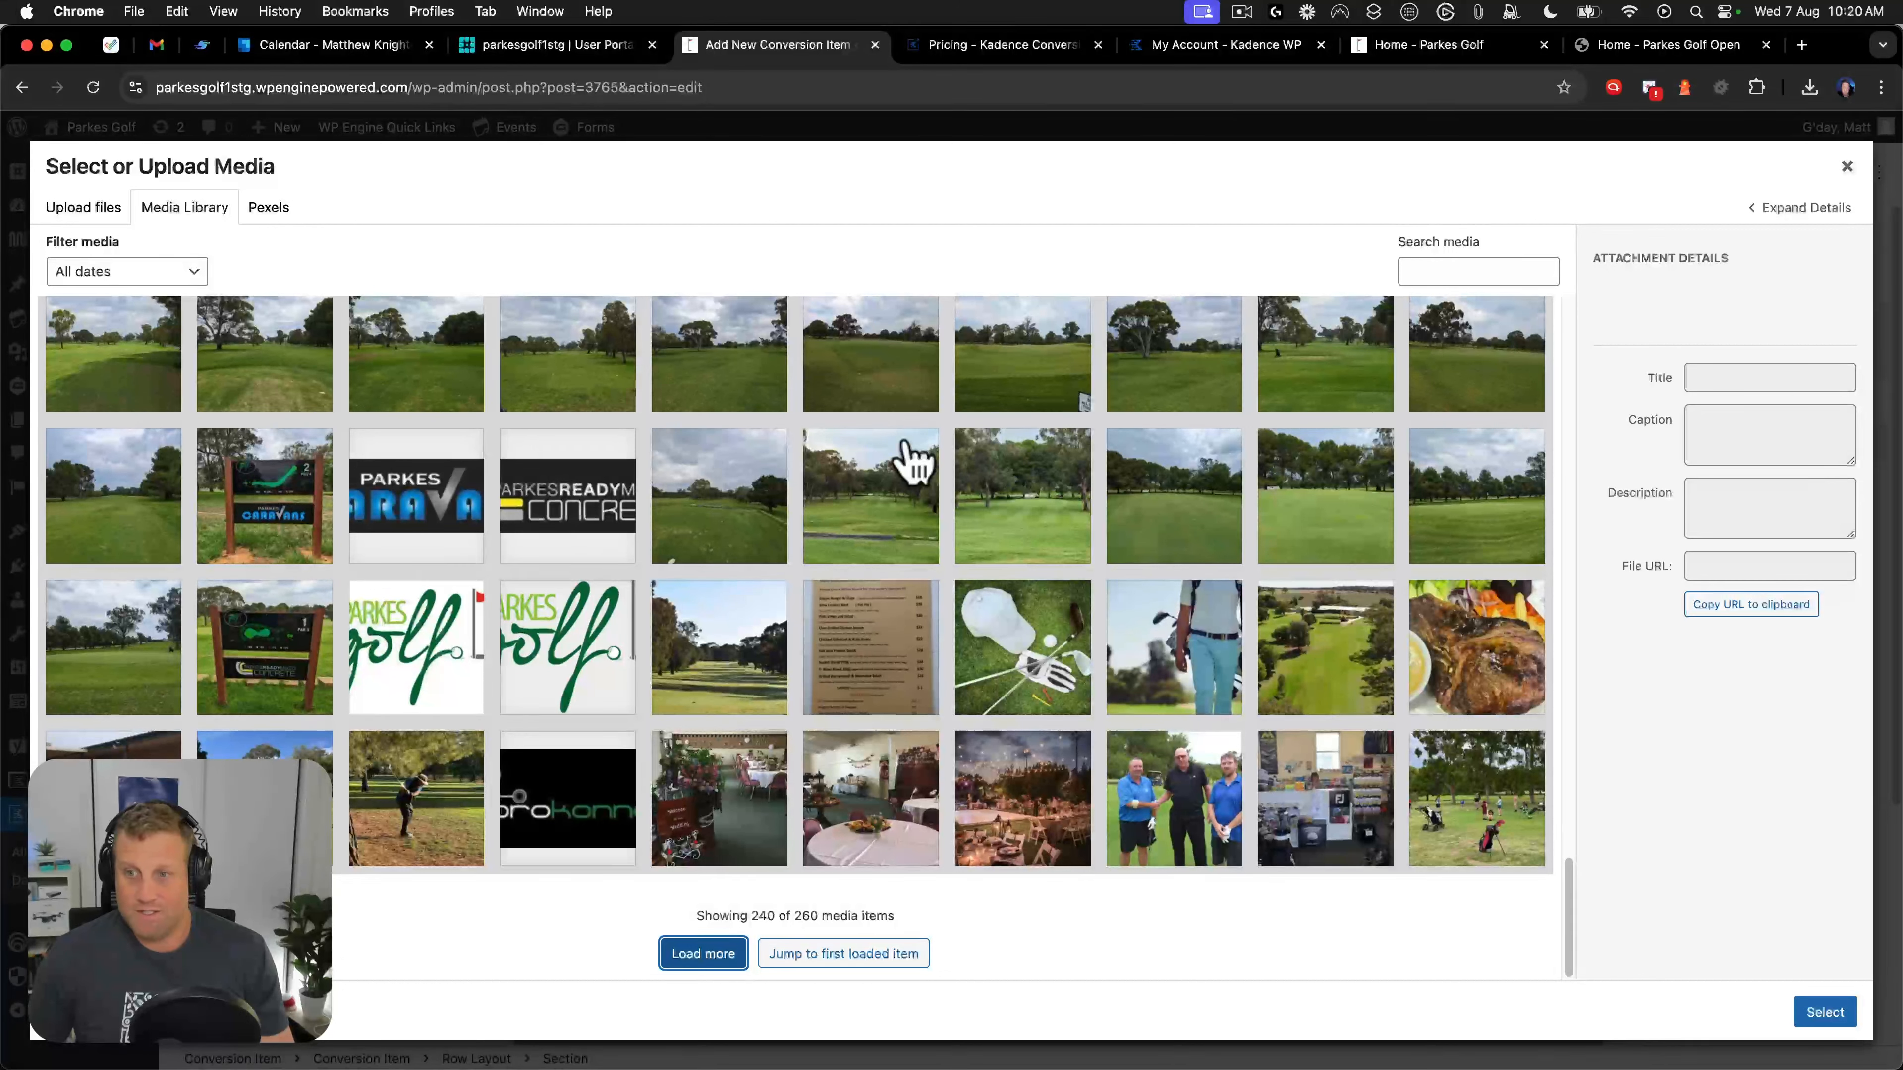
click(1048, 637)
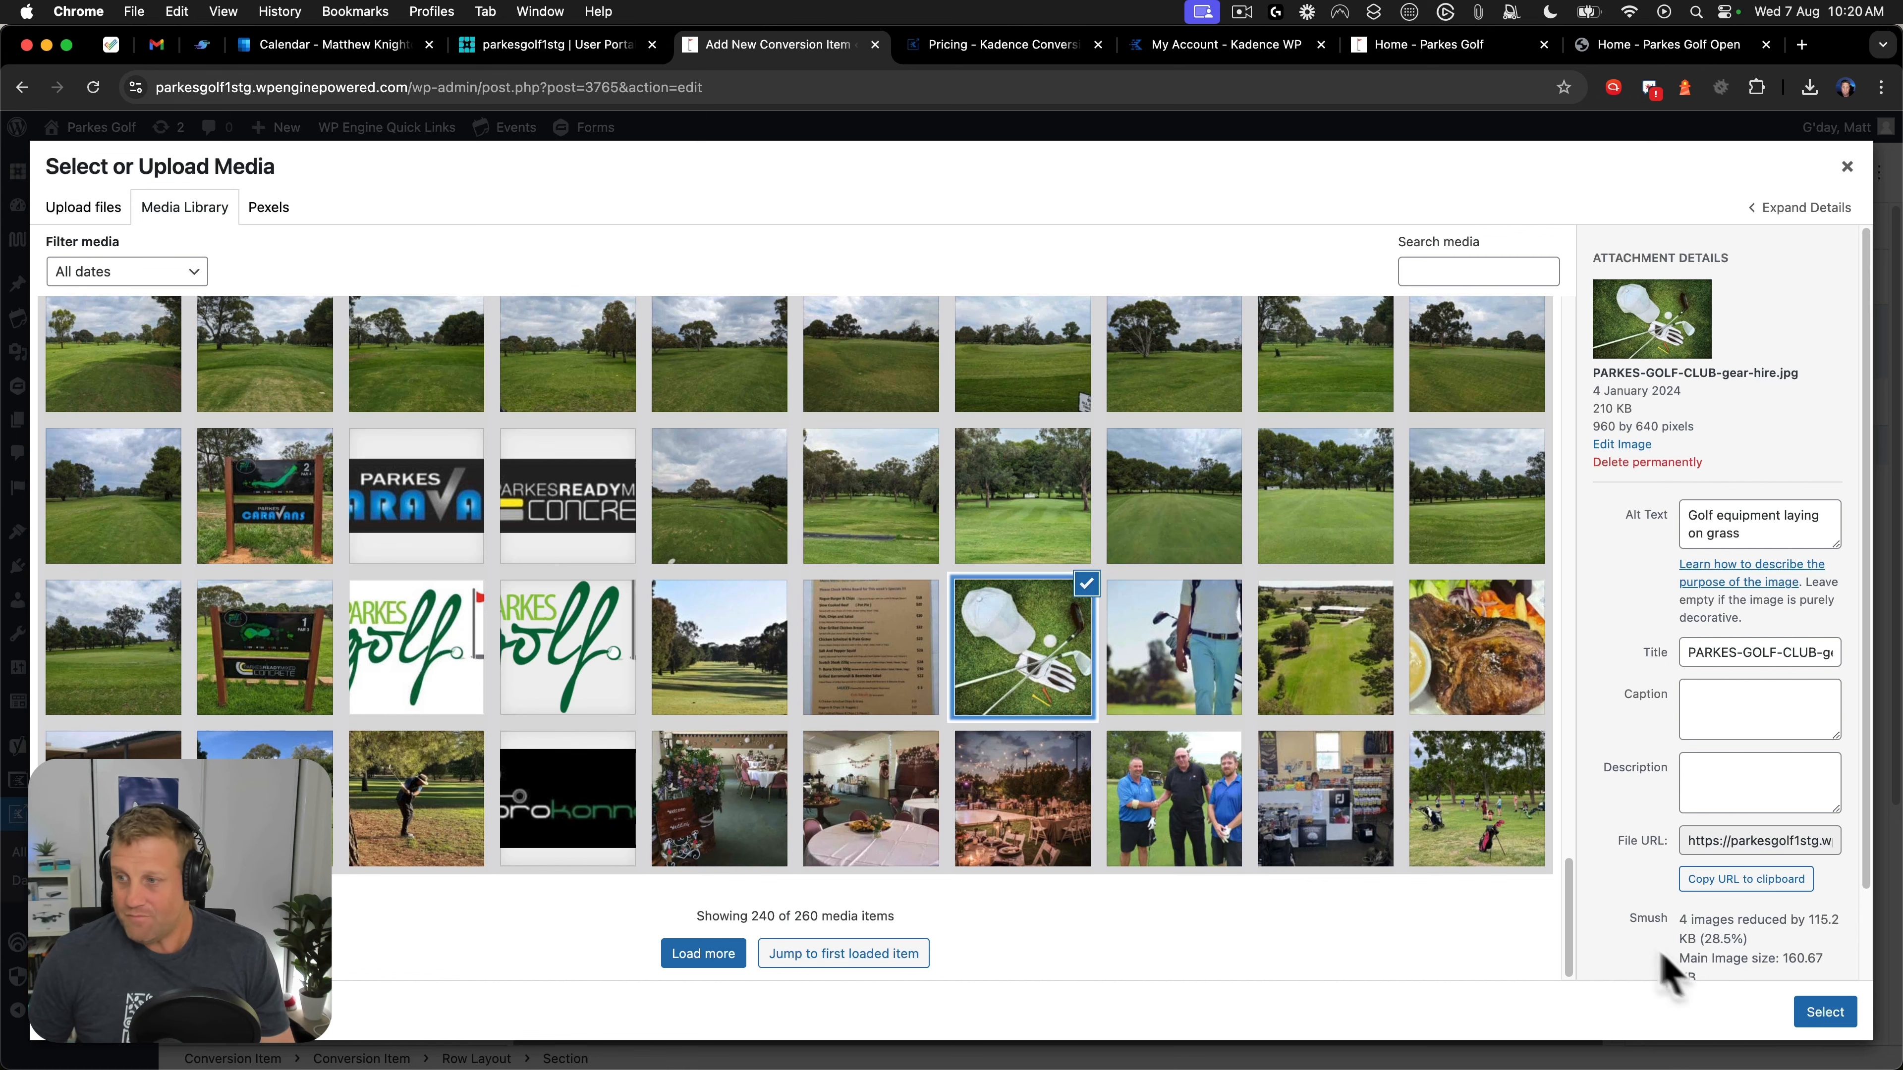
click(1826, 1012)
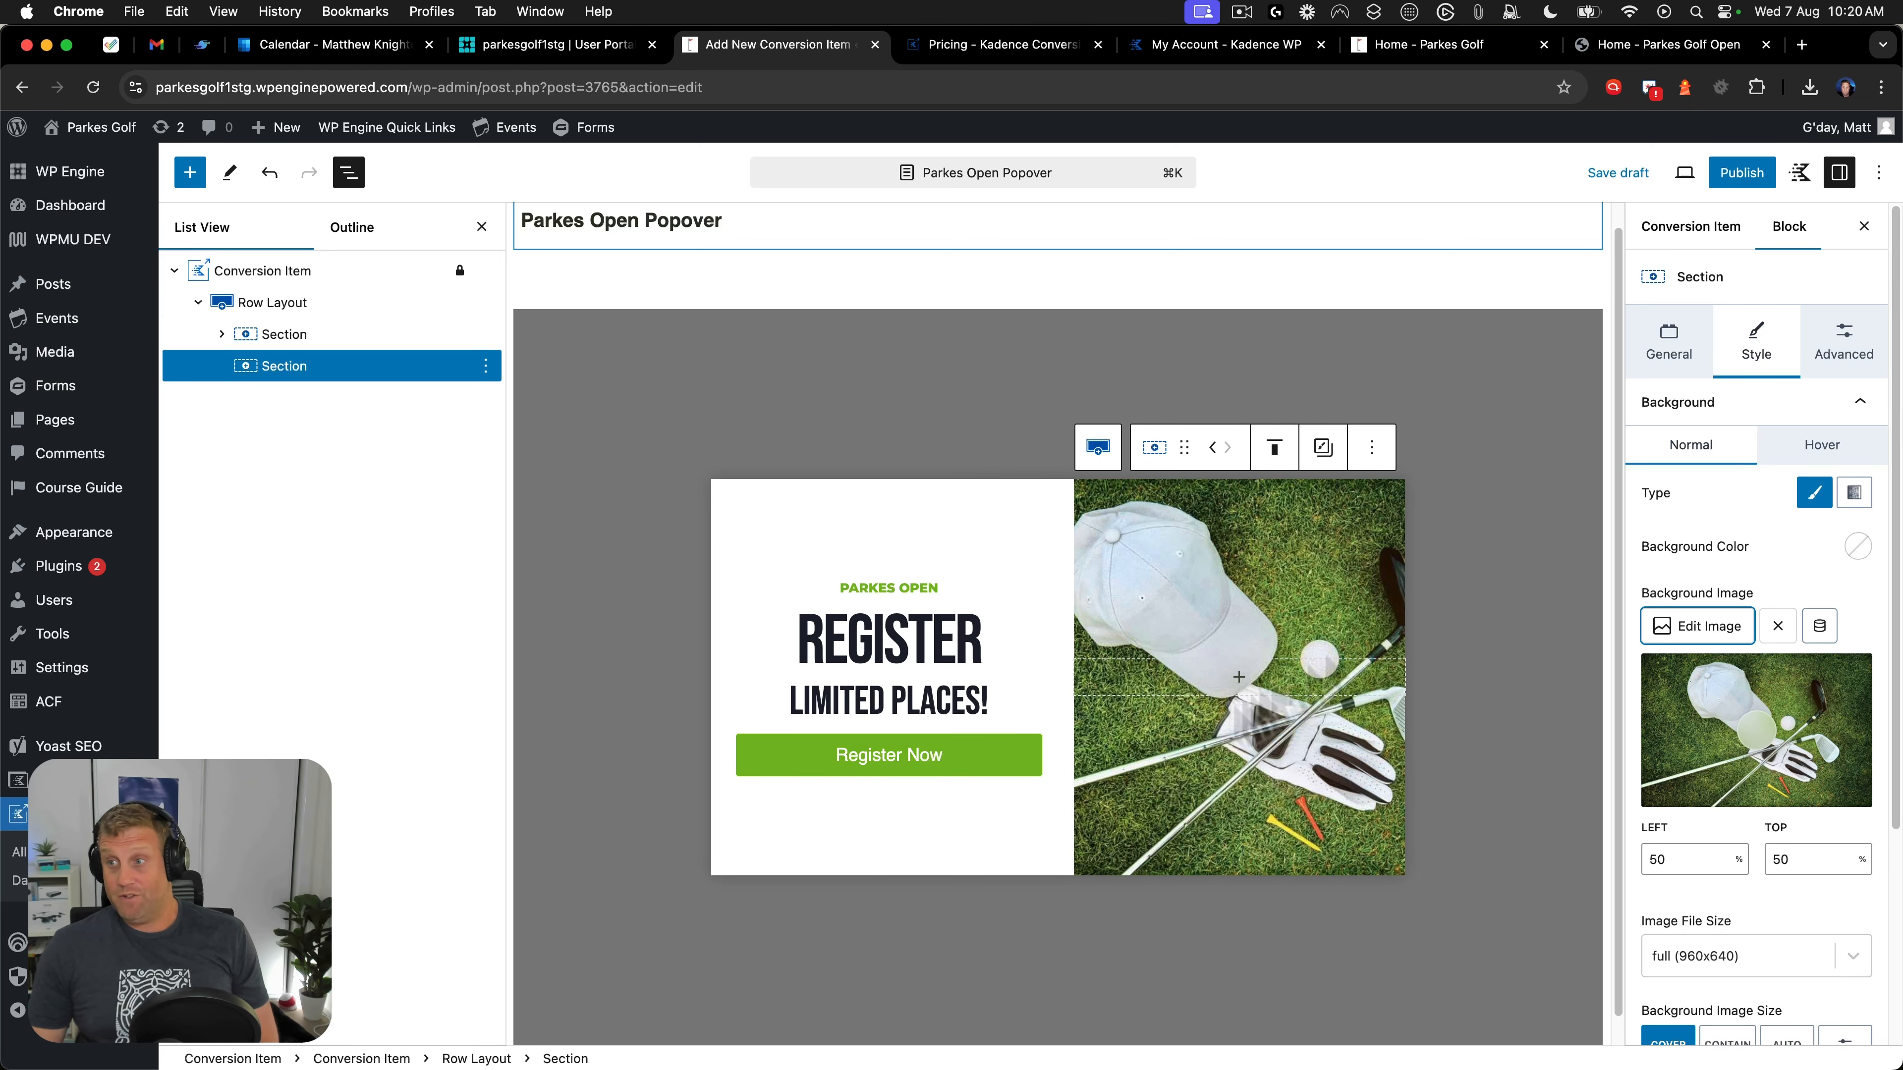
Set the conversion item's launch trigger to Time Delay and enable closing the conversion on its goal event.
click(268, 271)
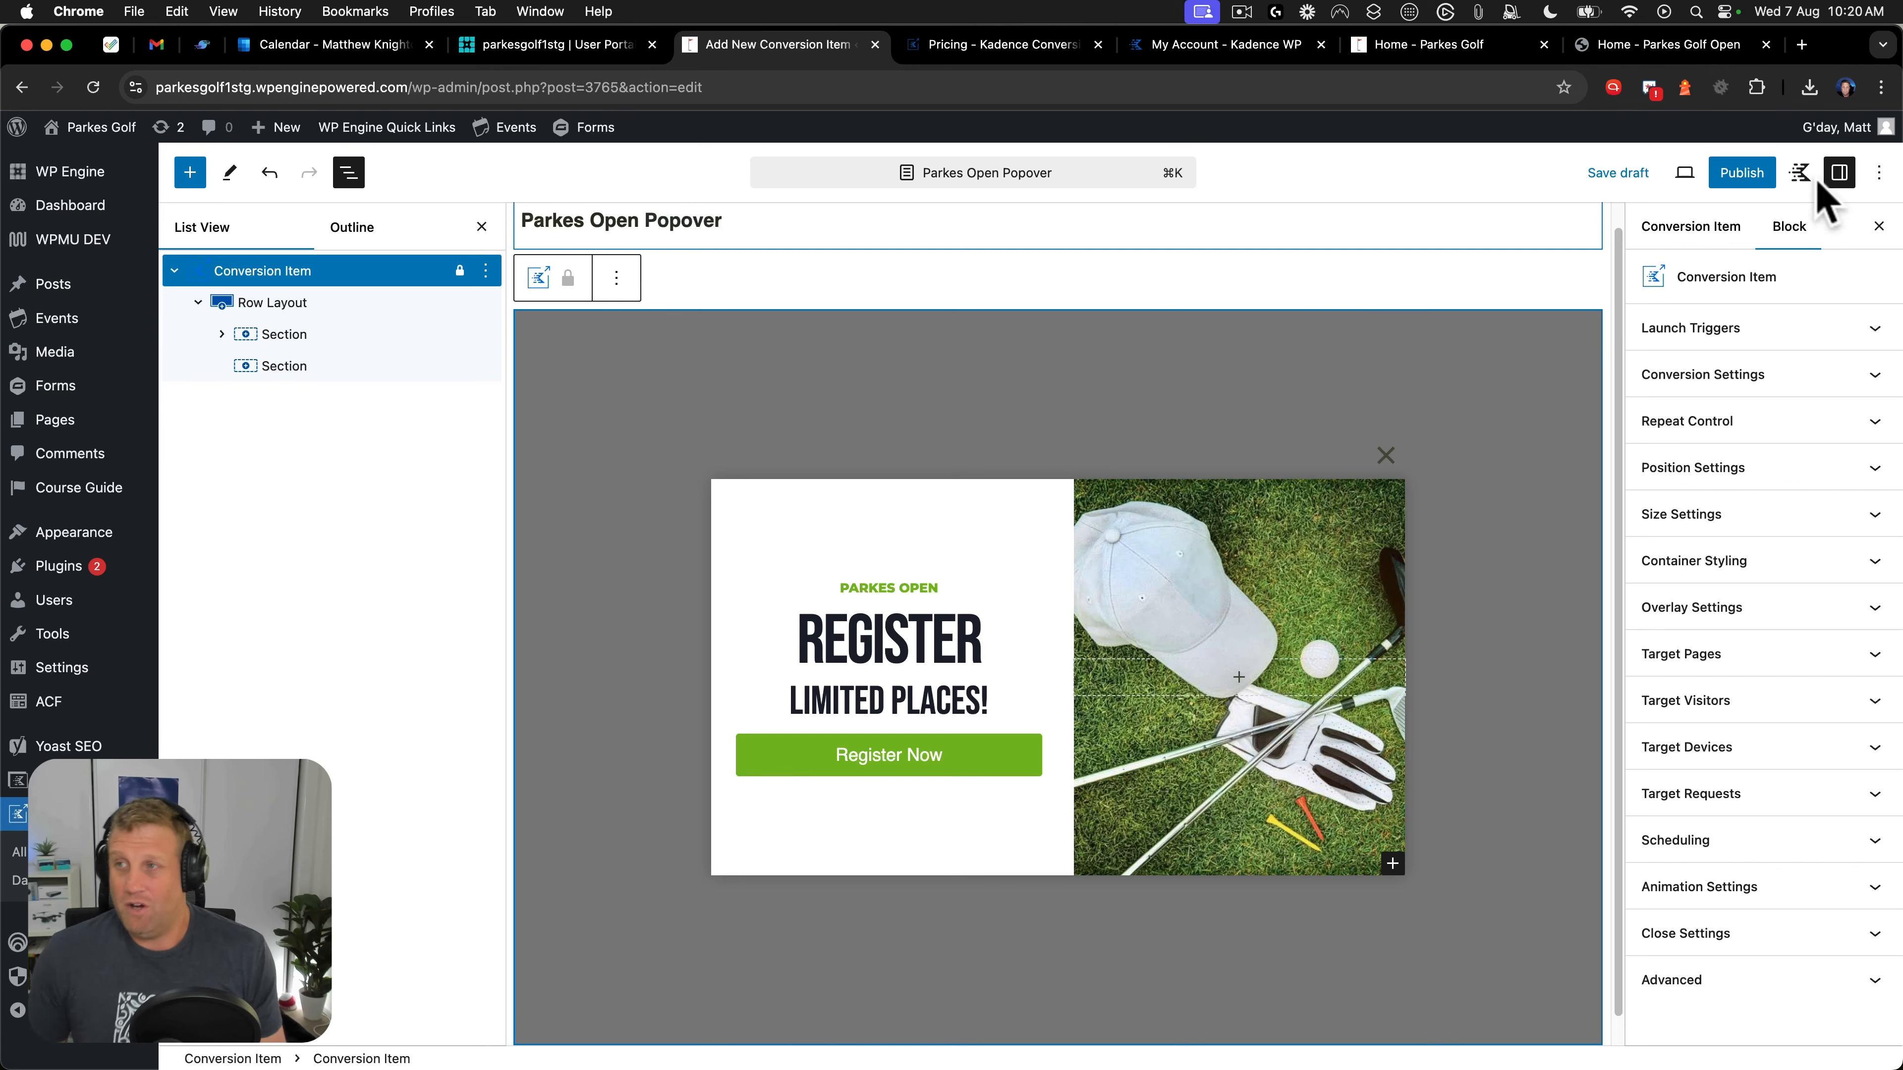
click(1732, 337)
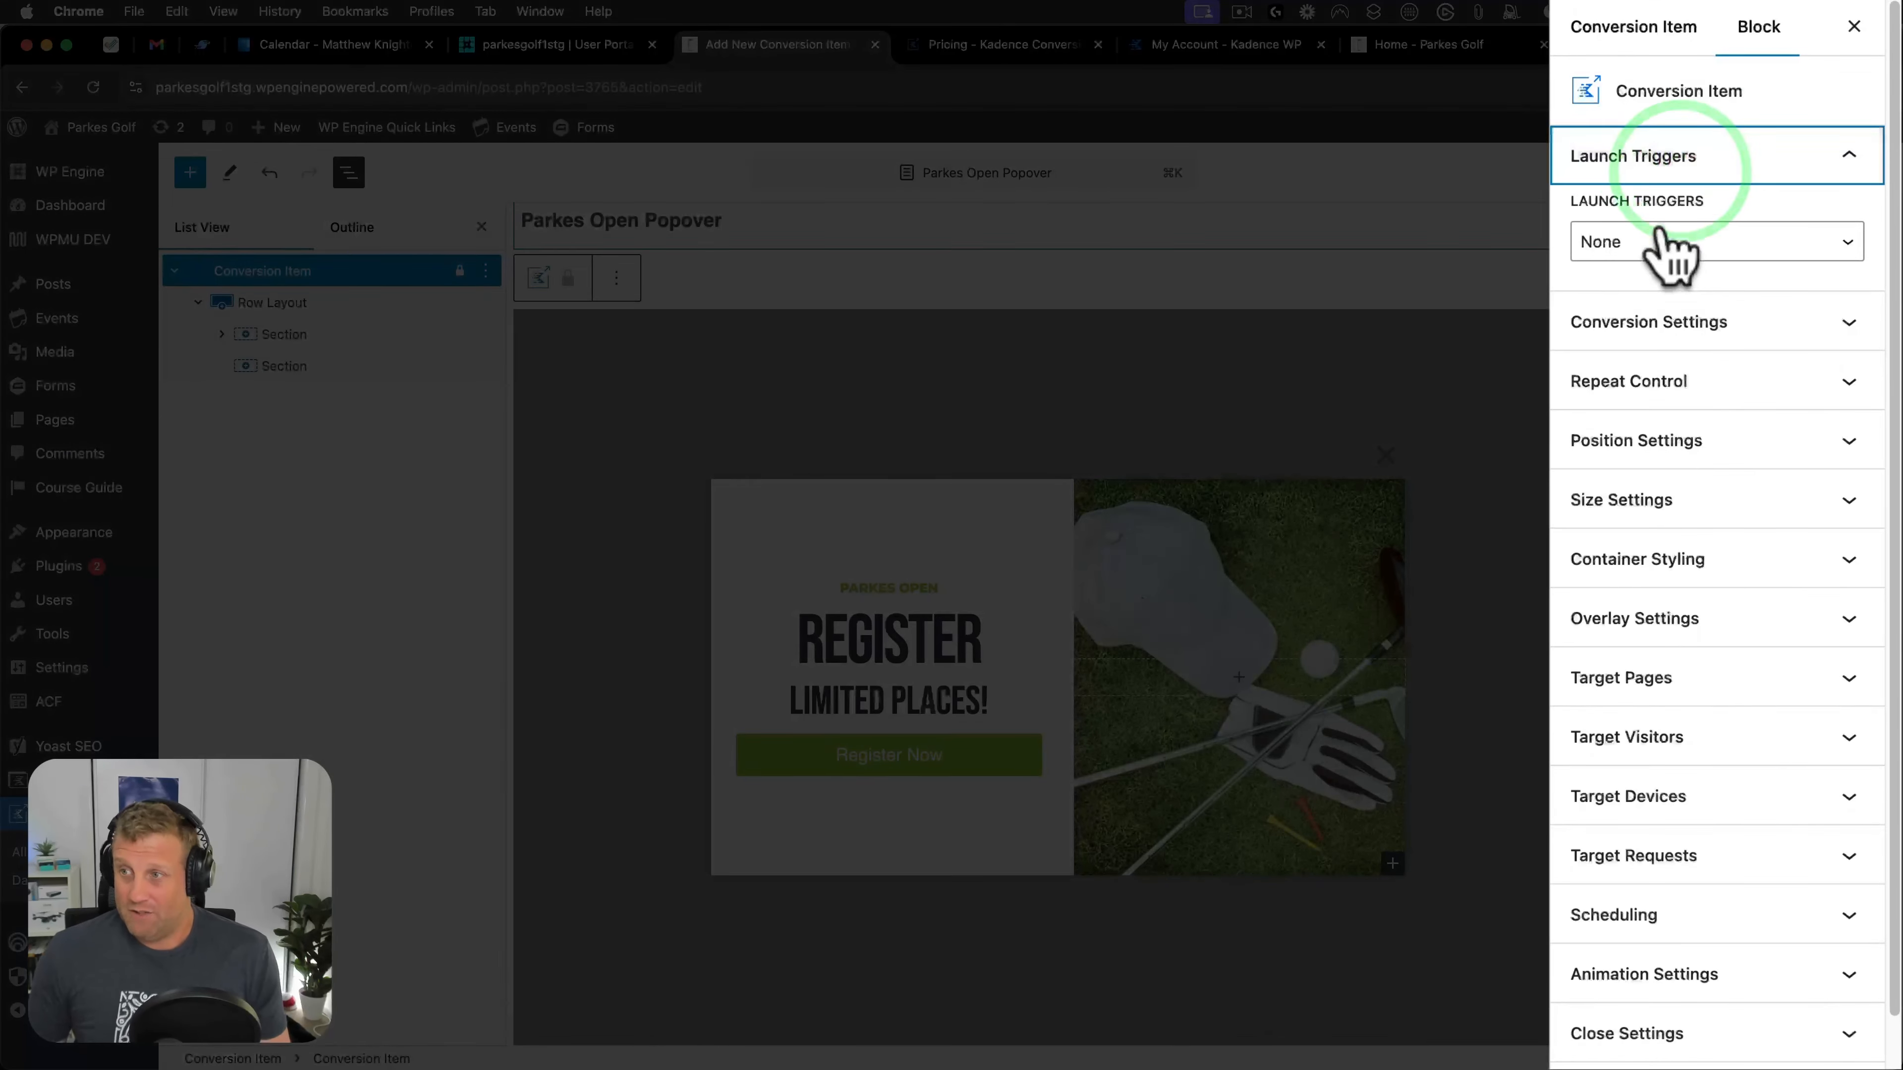
click(1711, 395)
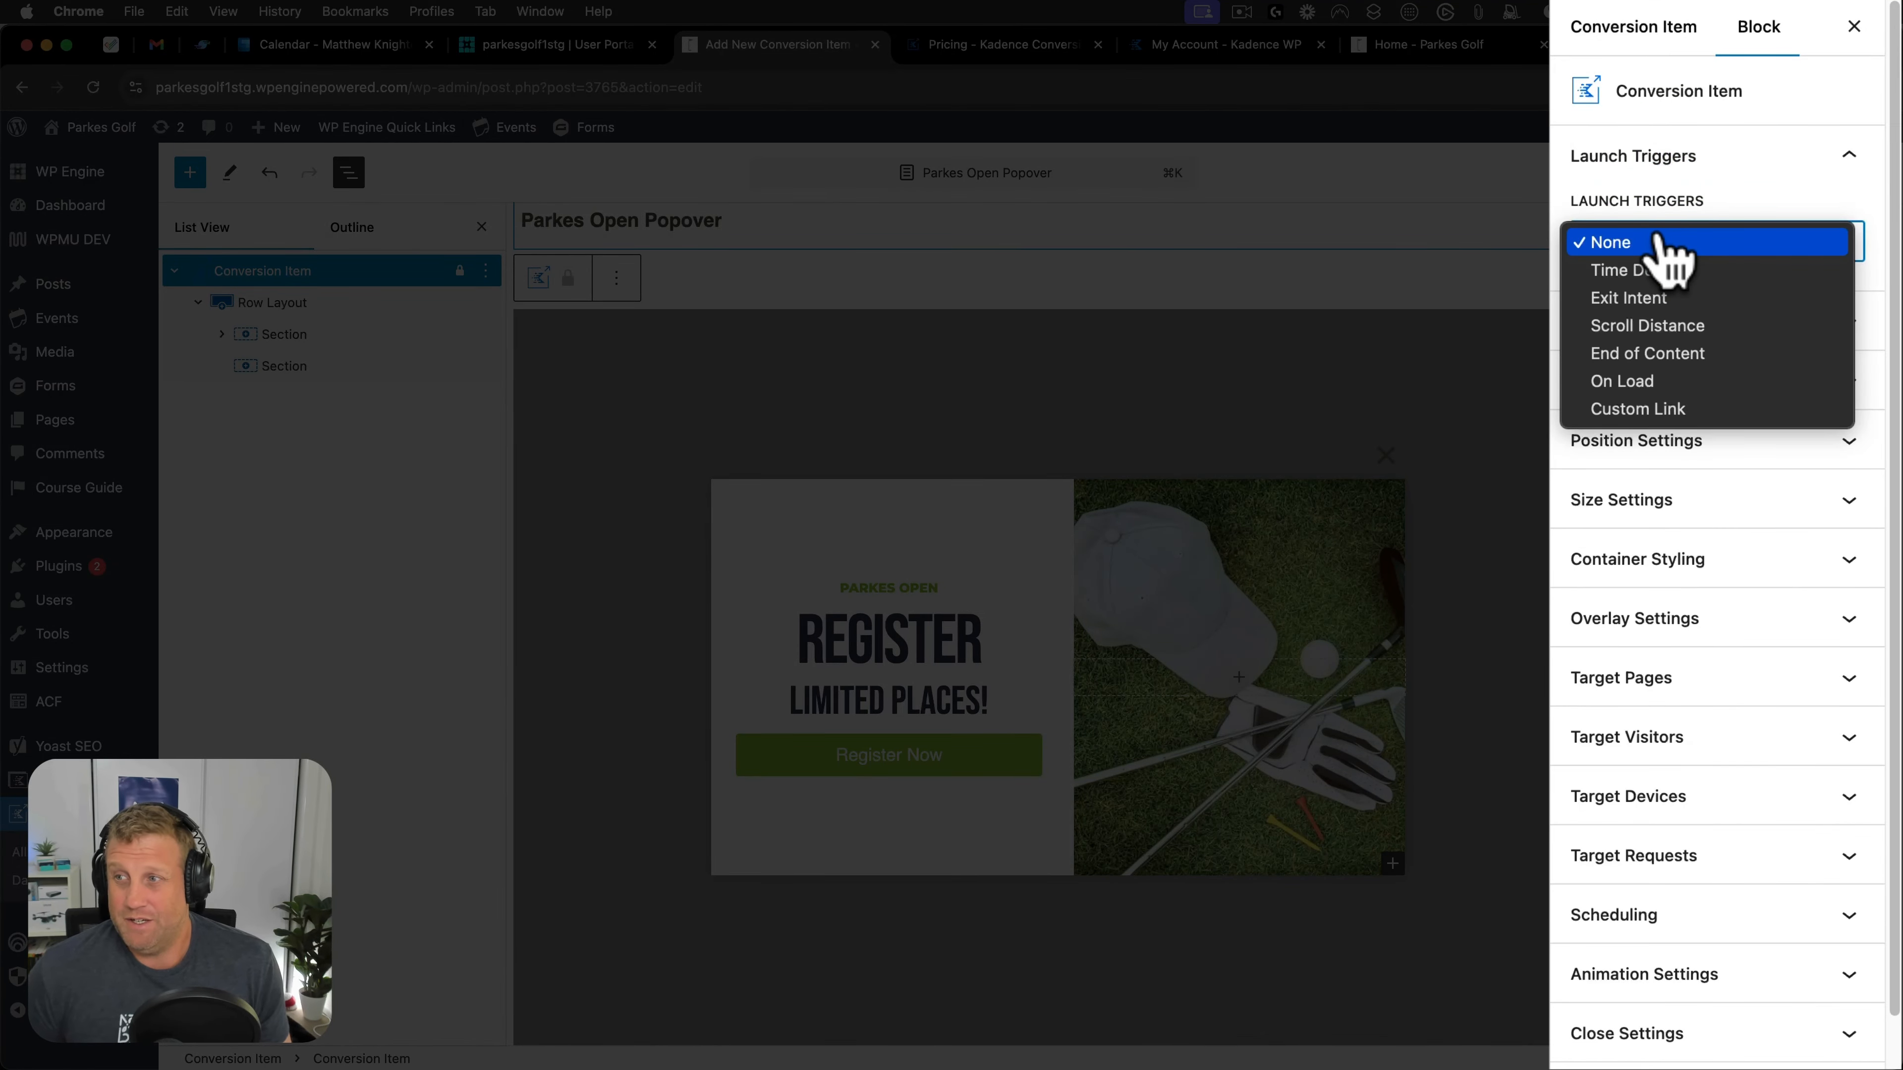
click(1645, 272)
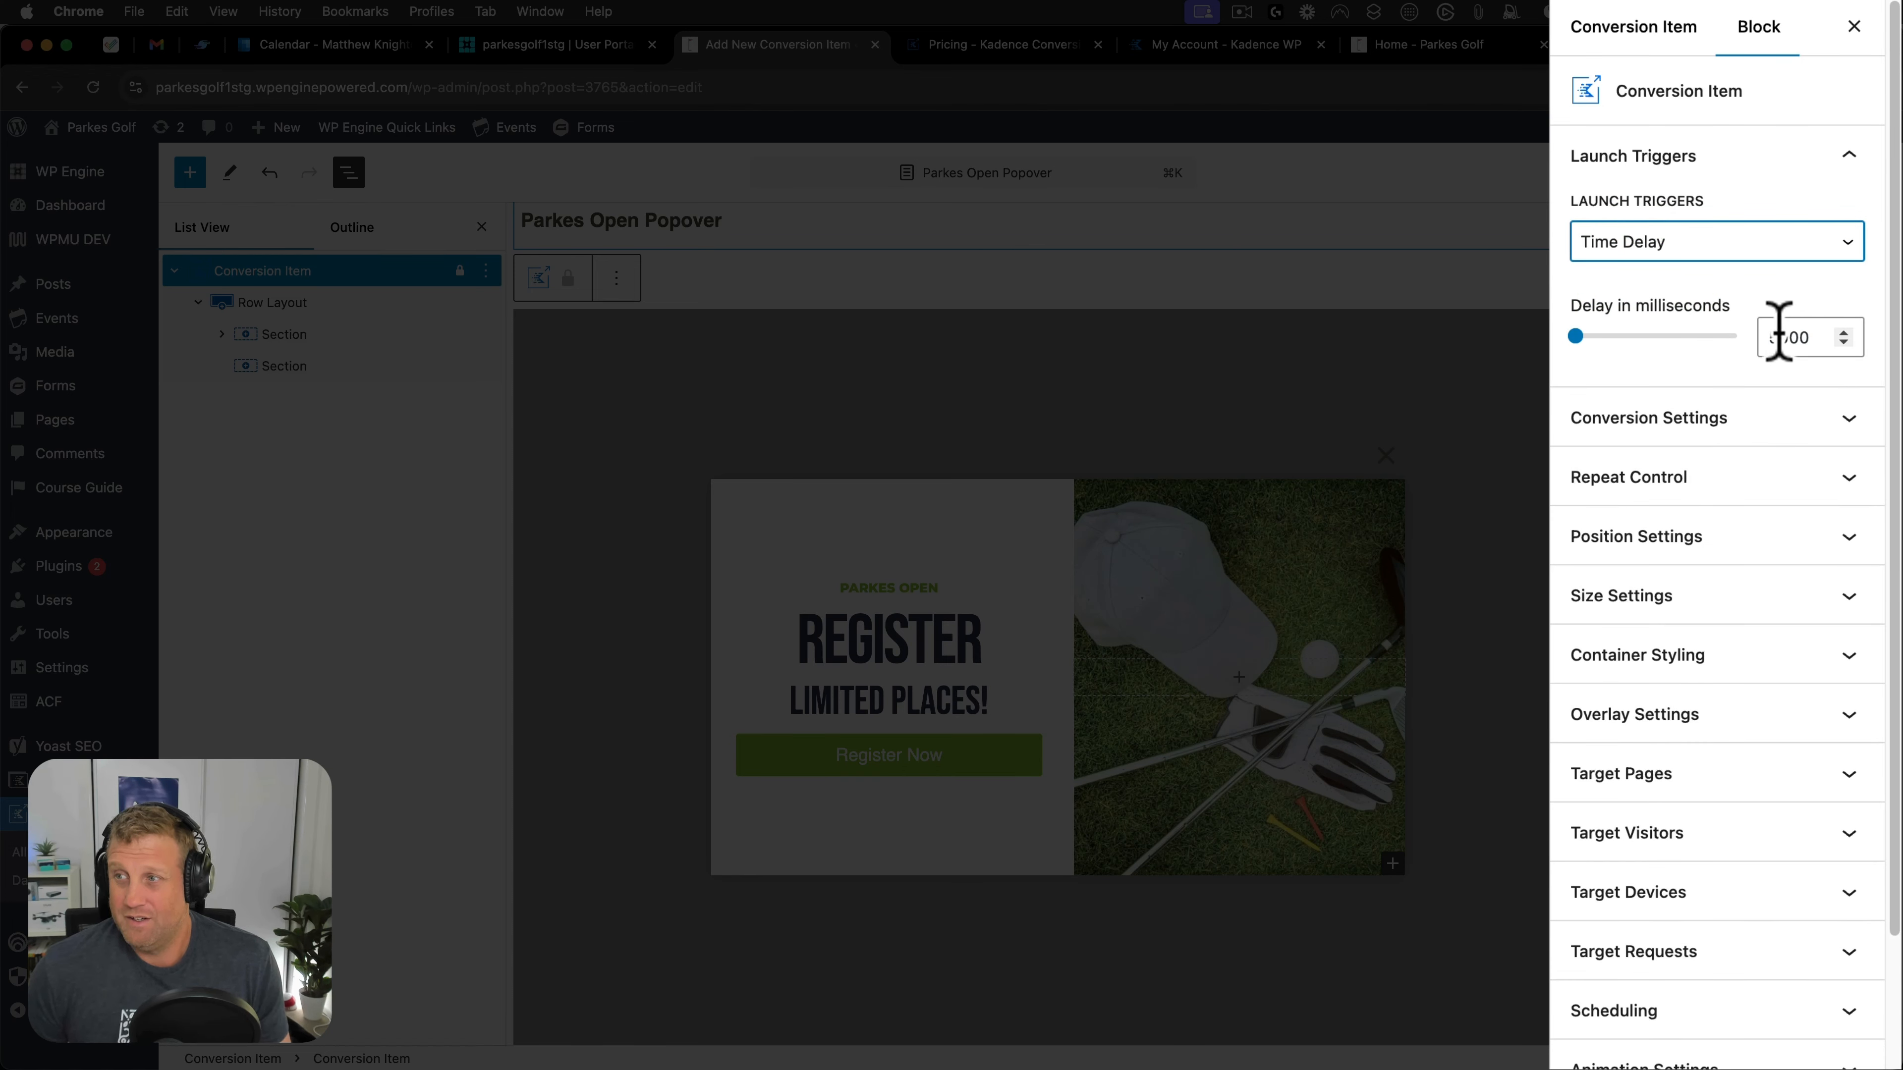
click(1635, 417)
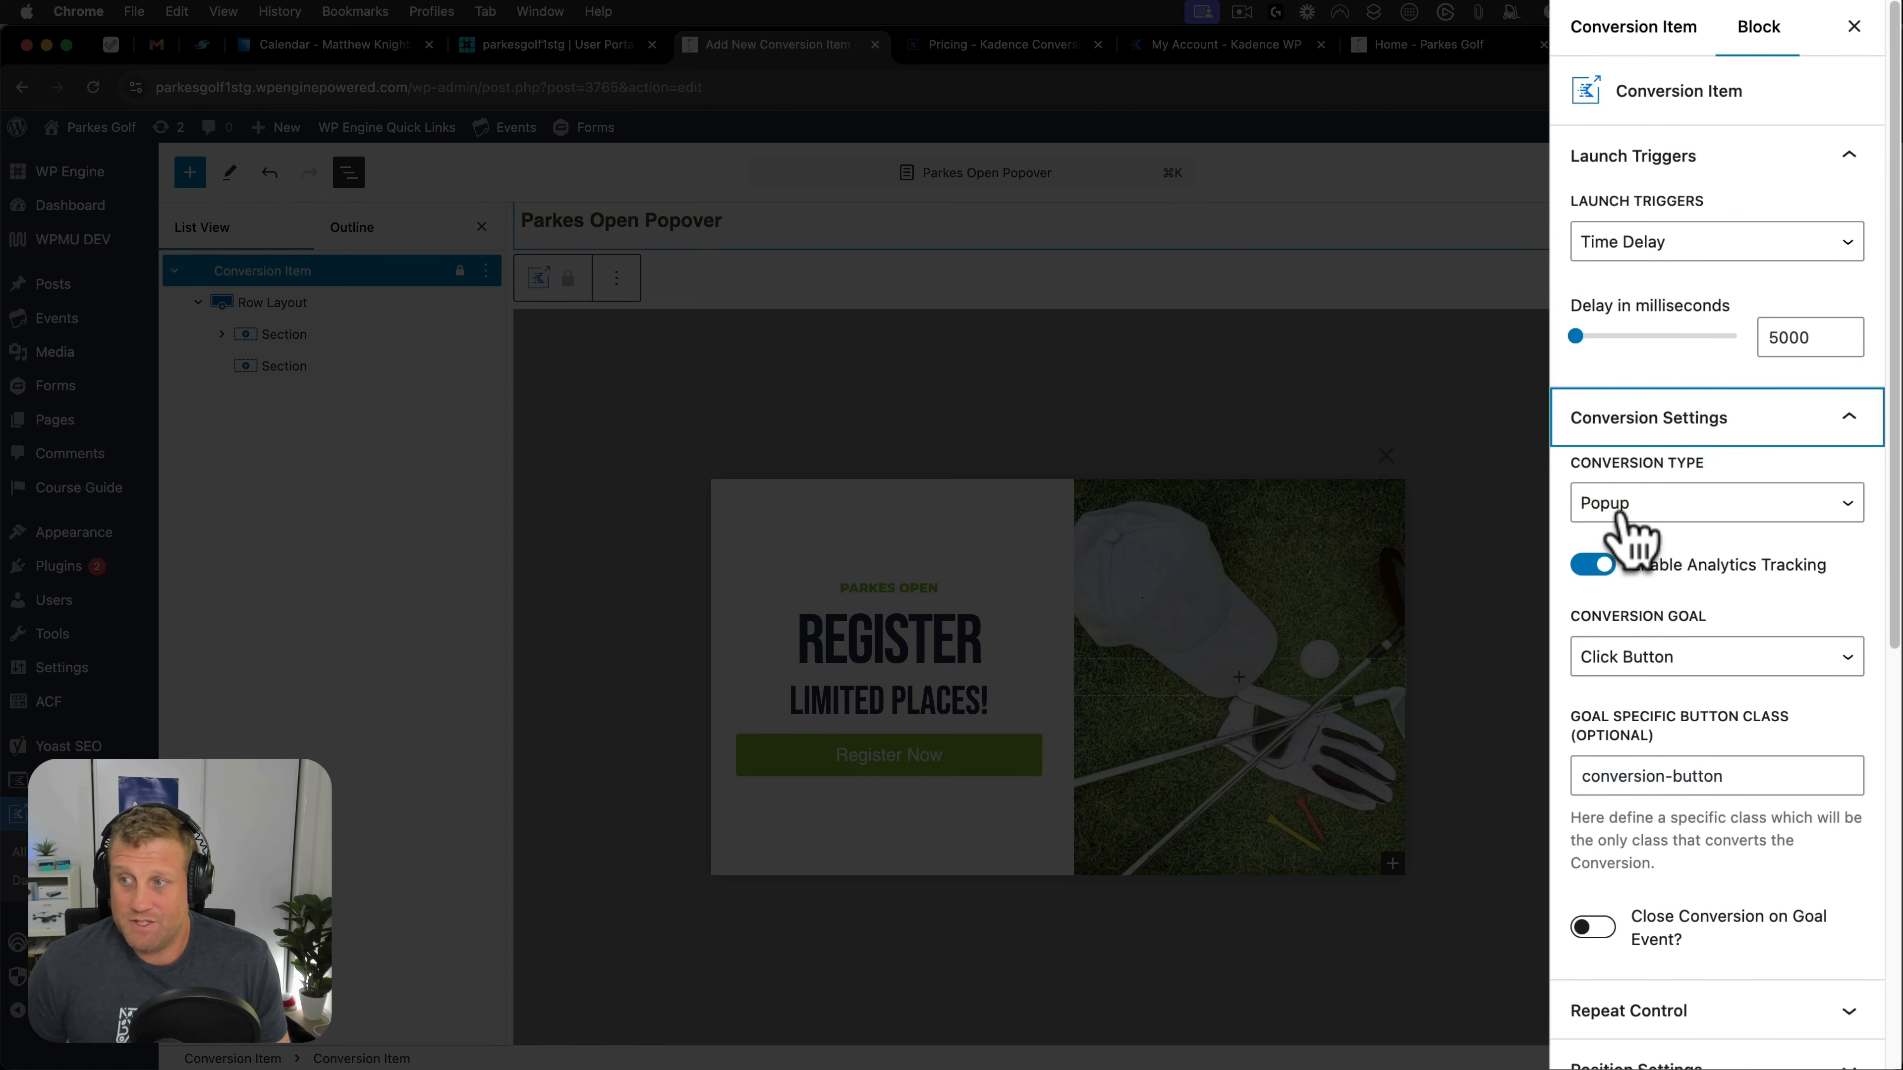
click(1590, 928)
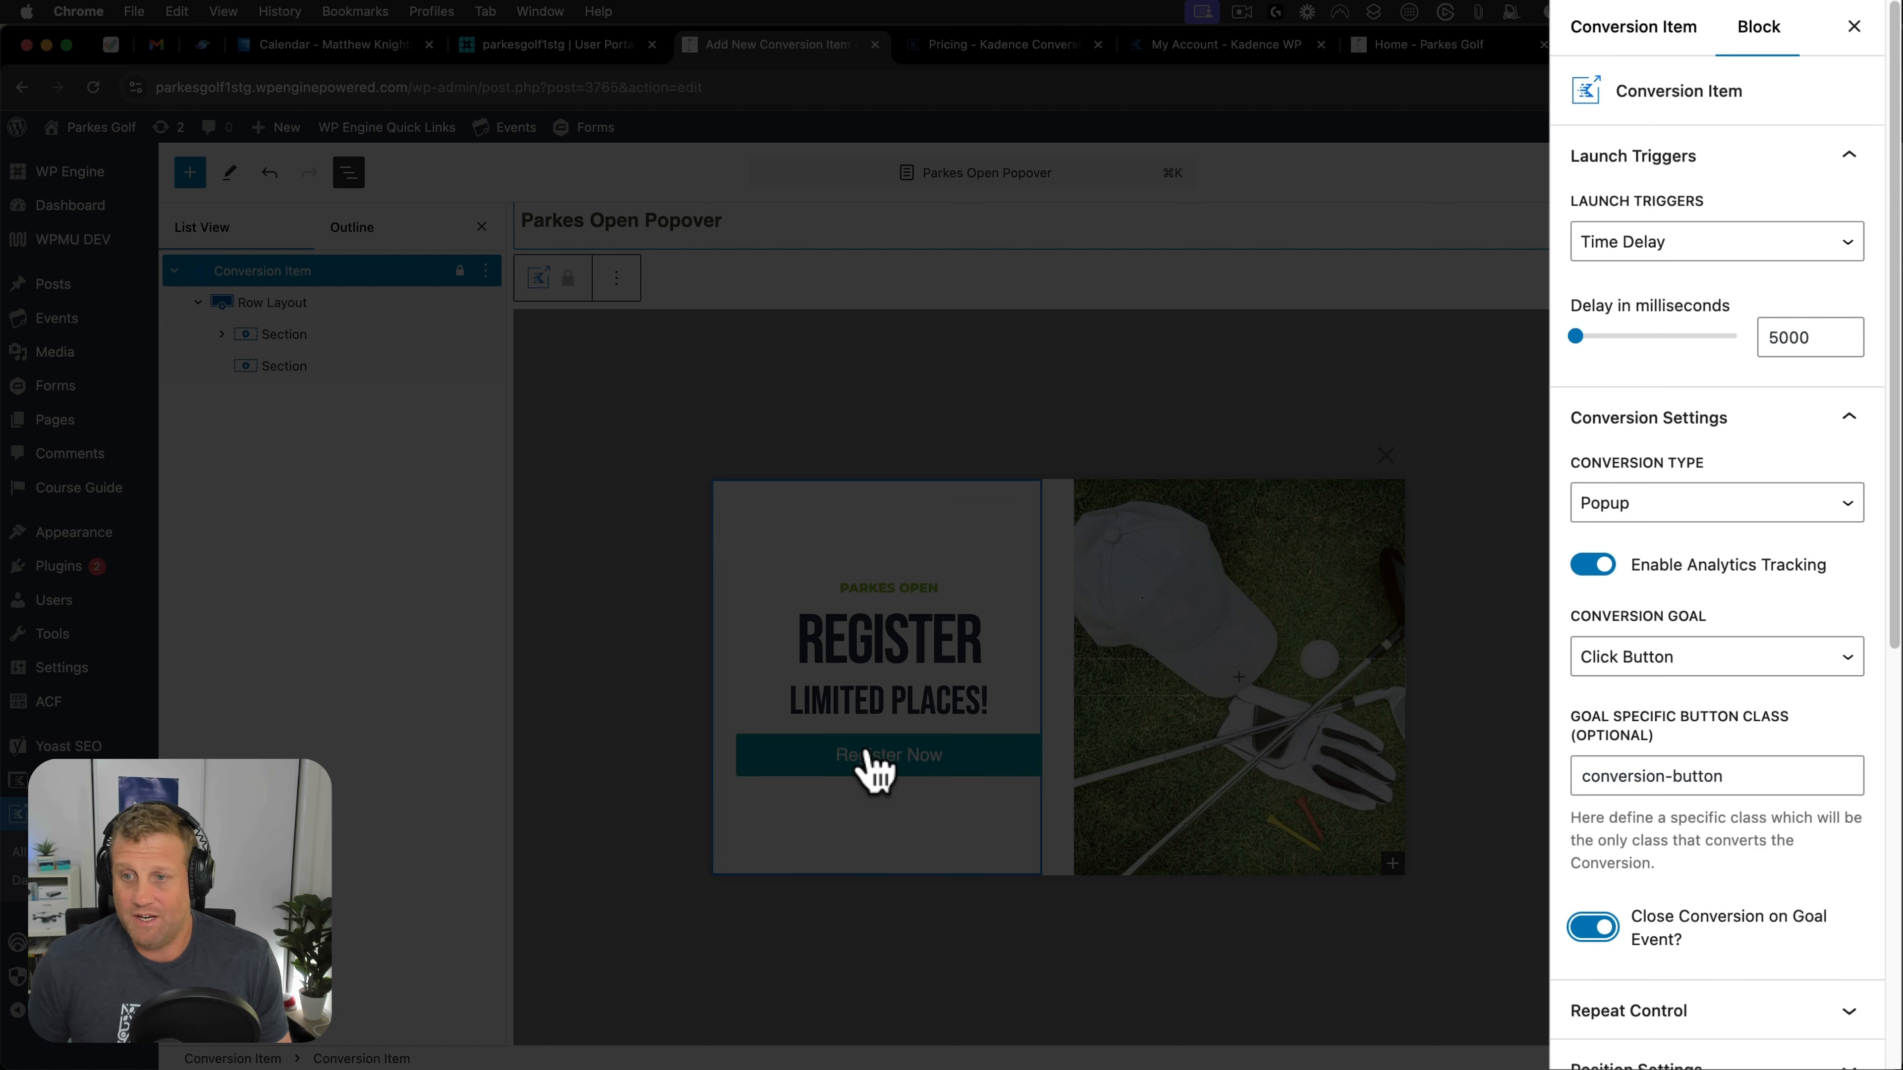
Link the popup's Register Now button to the parkesgolfopen.com website address from the clipboard history.
click(222, 335)
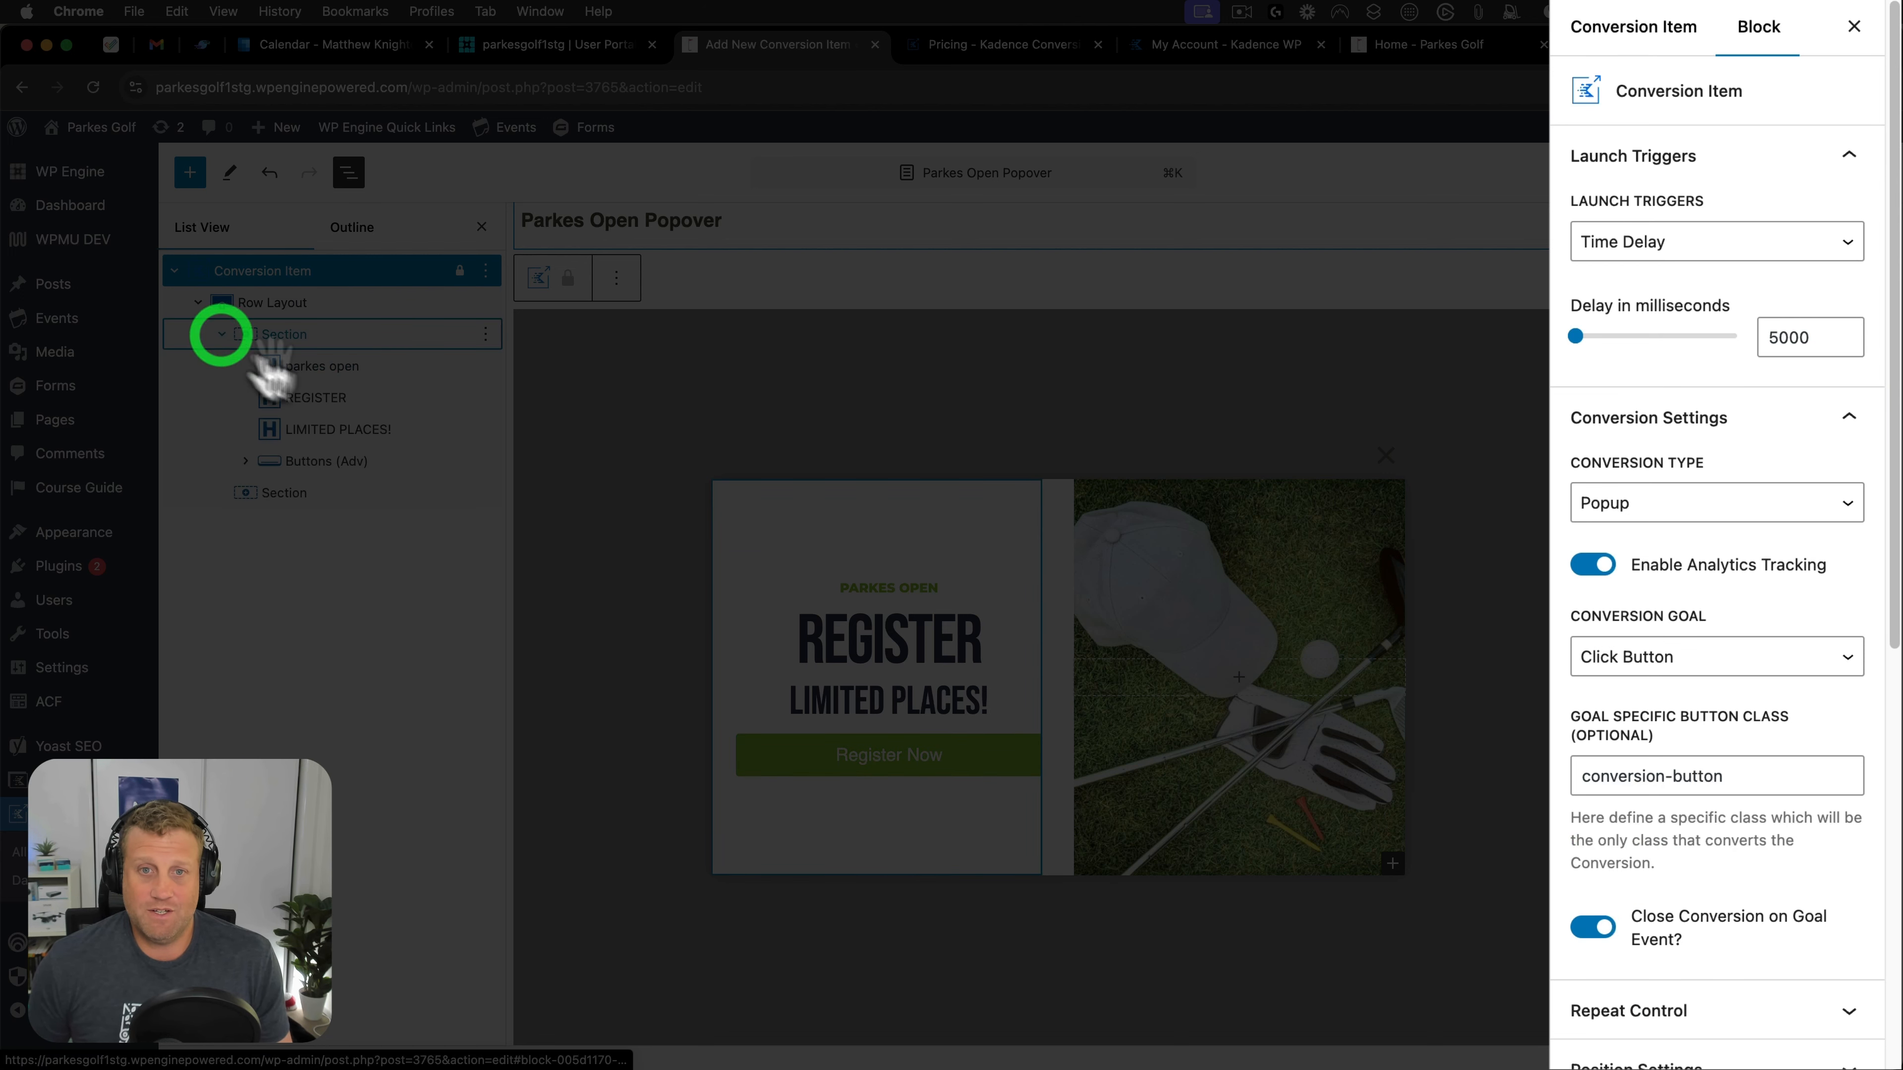
click(248, 461)
click(246, 461)
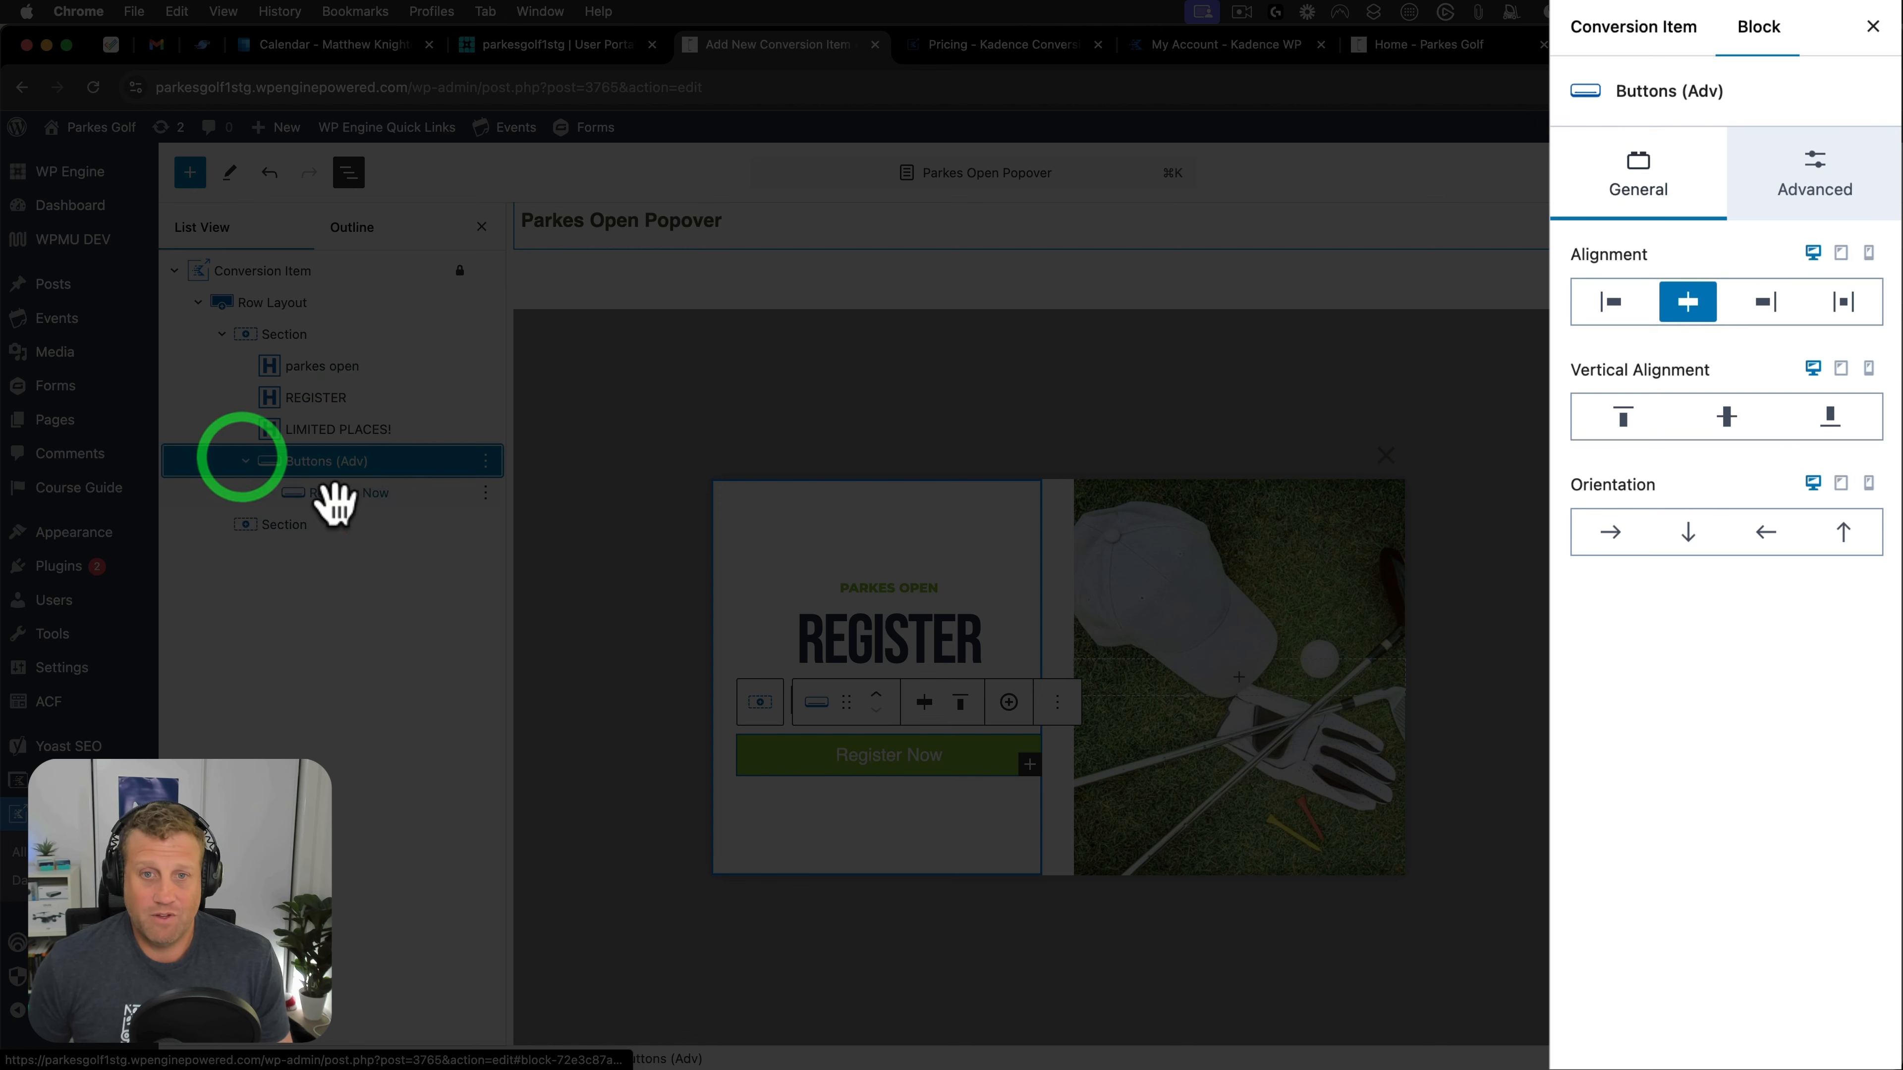
click(333, 495)
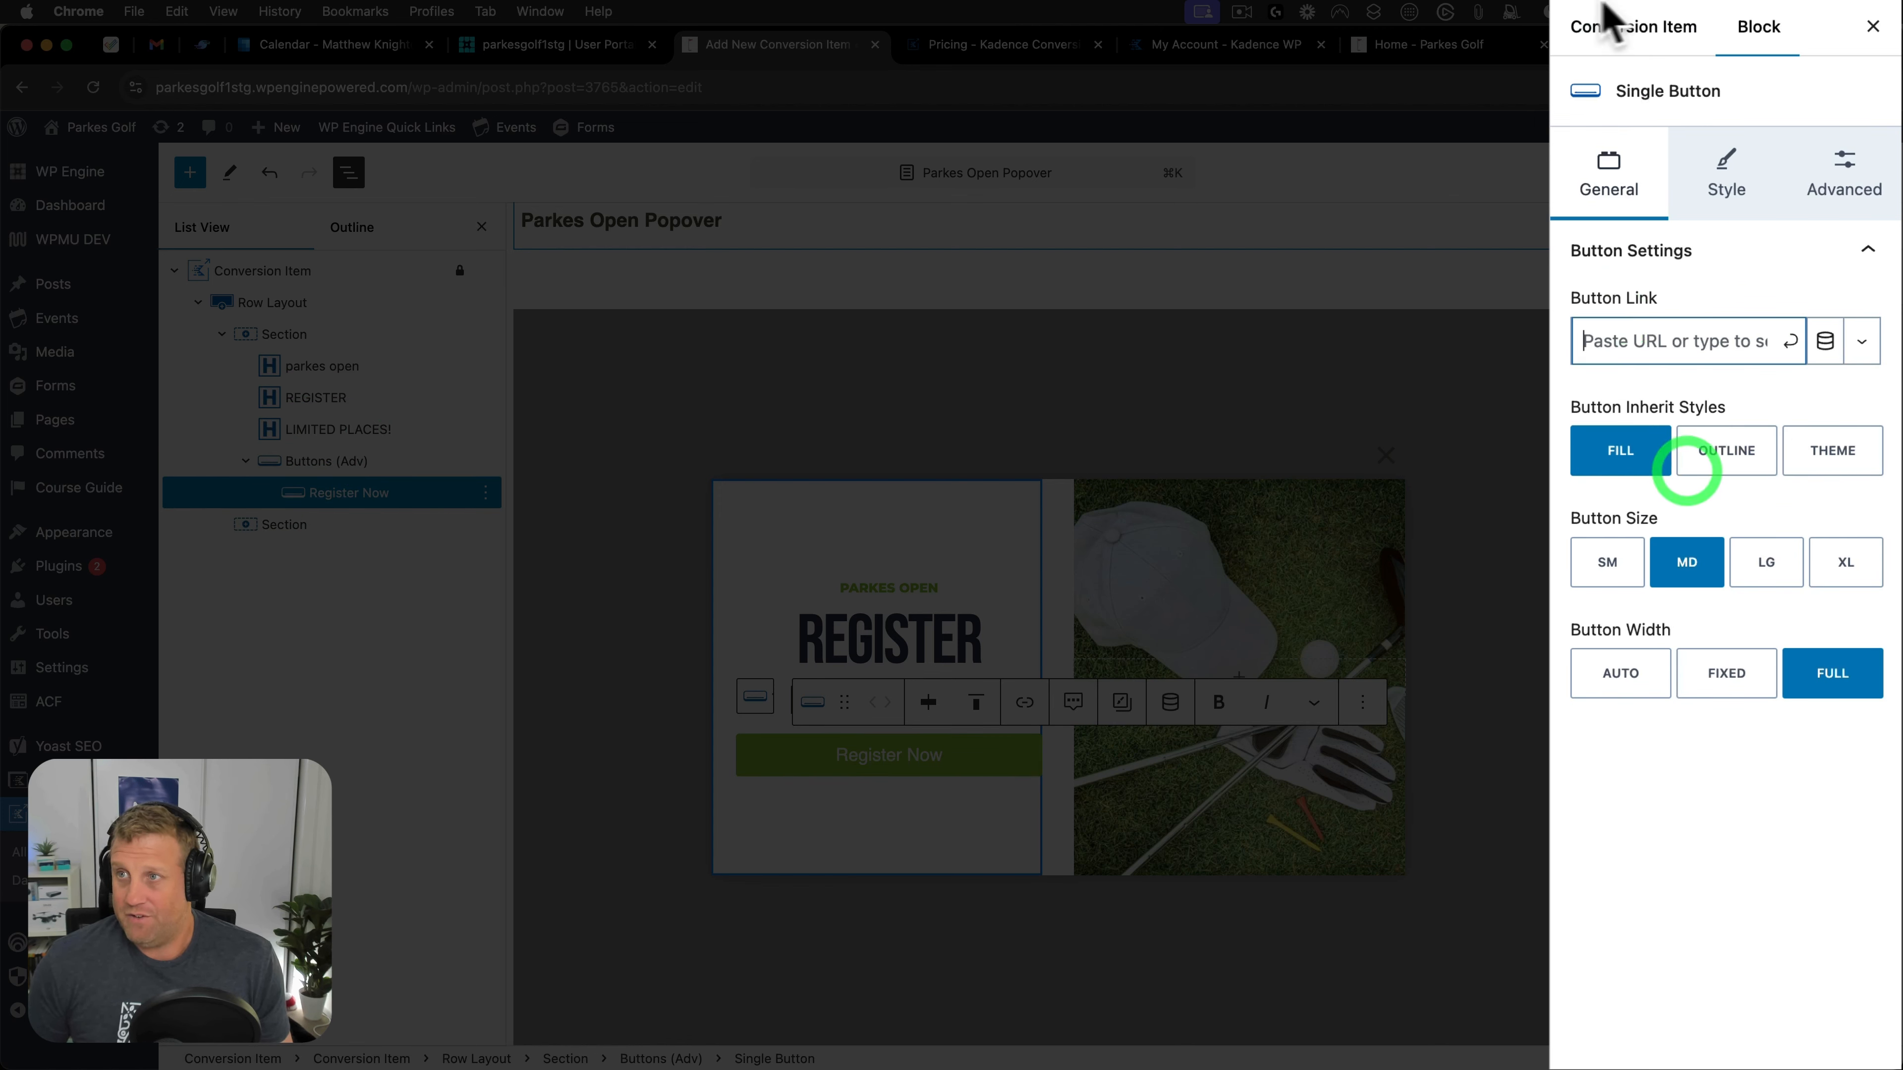
click(1478, 11)
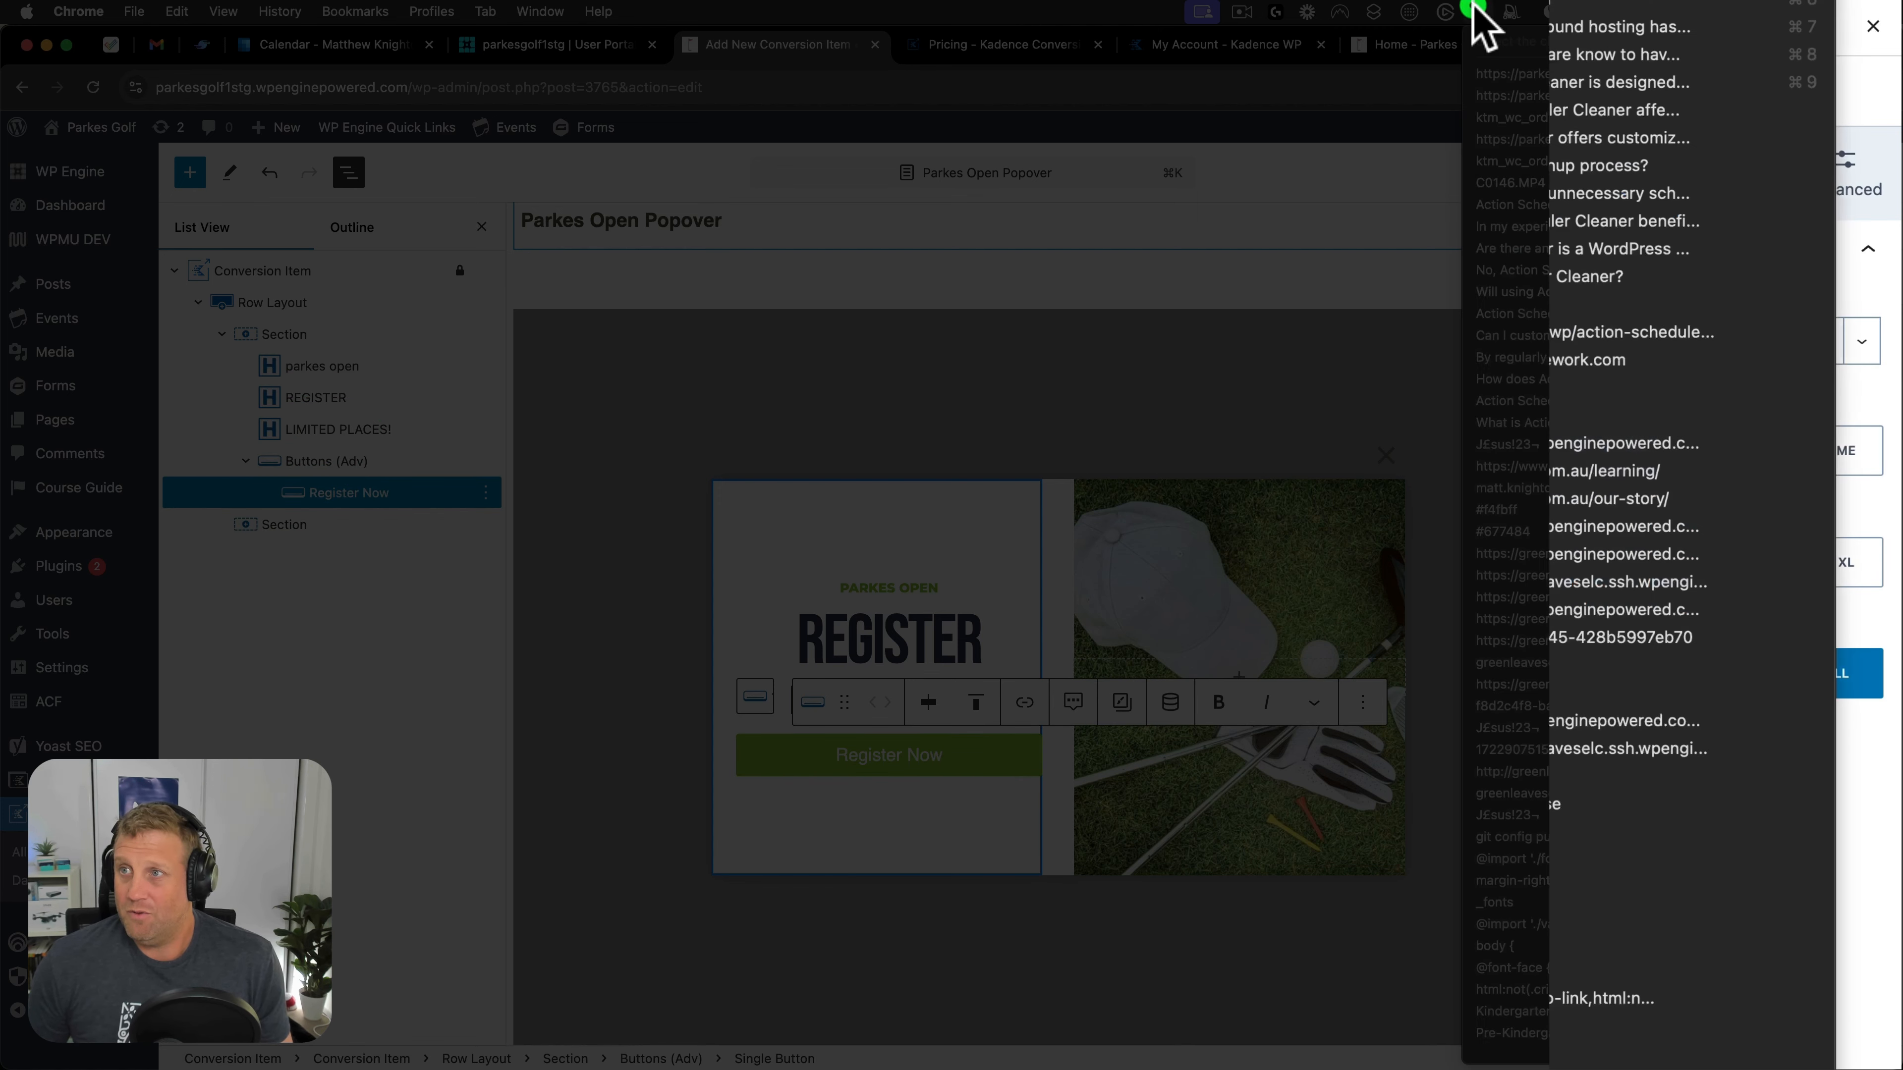
click(1517, 70)
click(1623, 341)
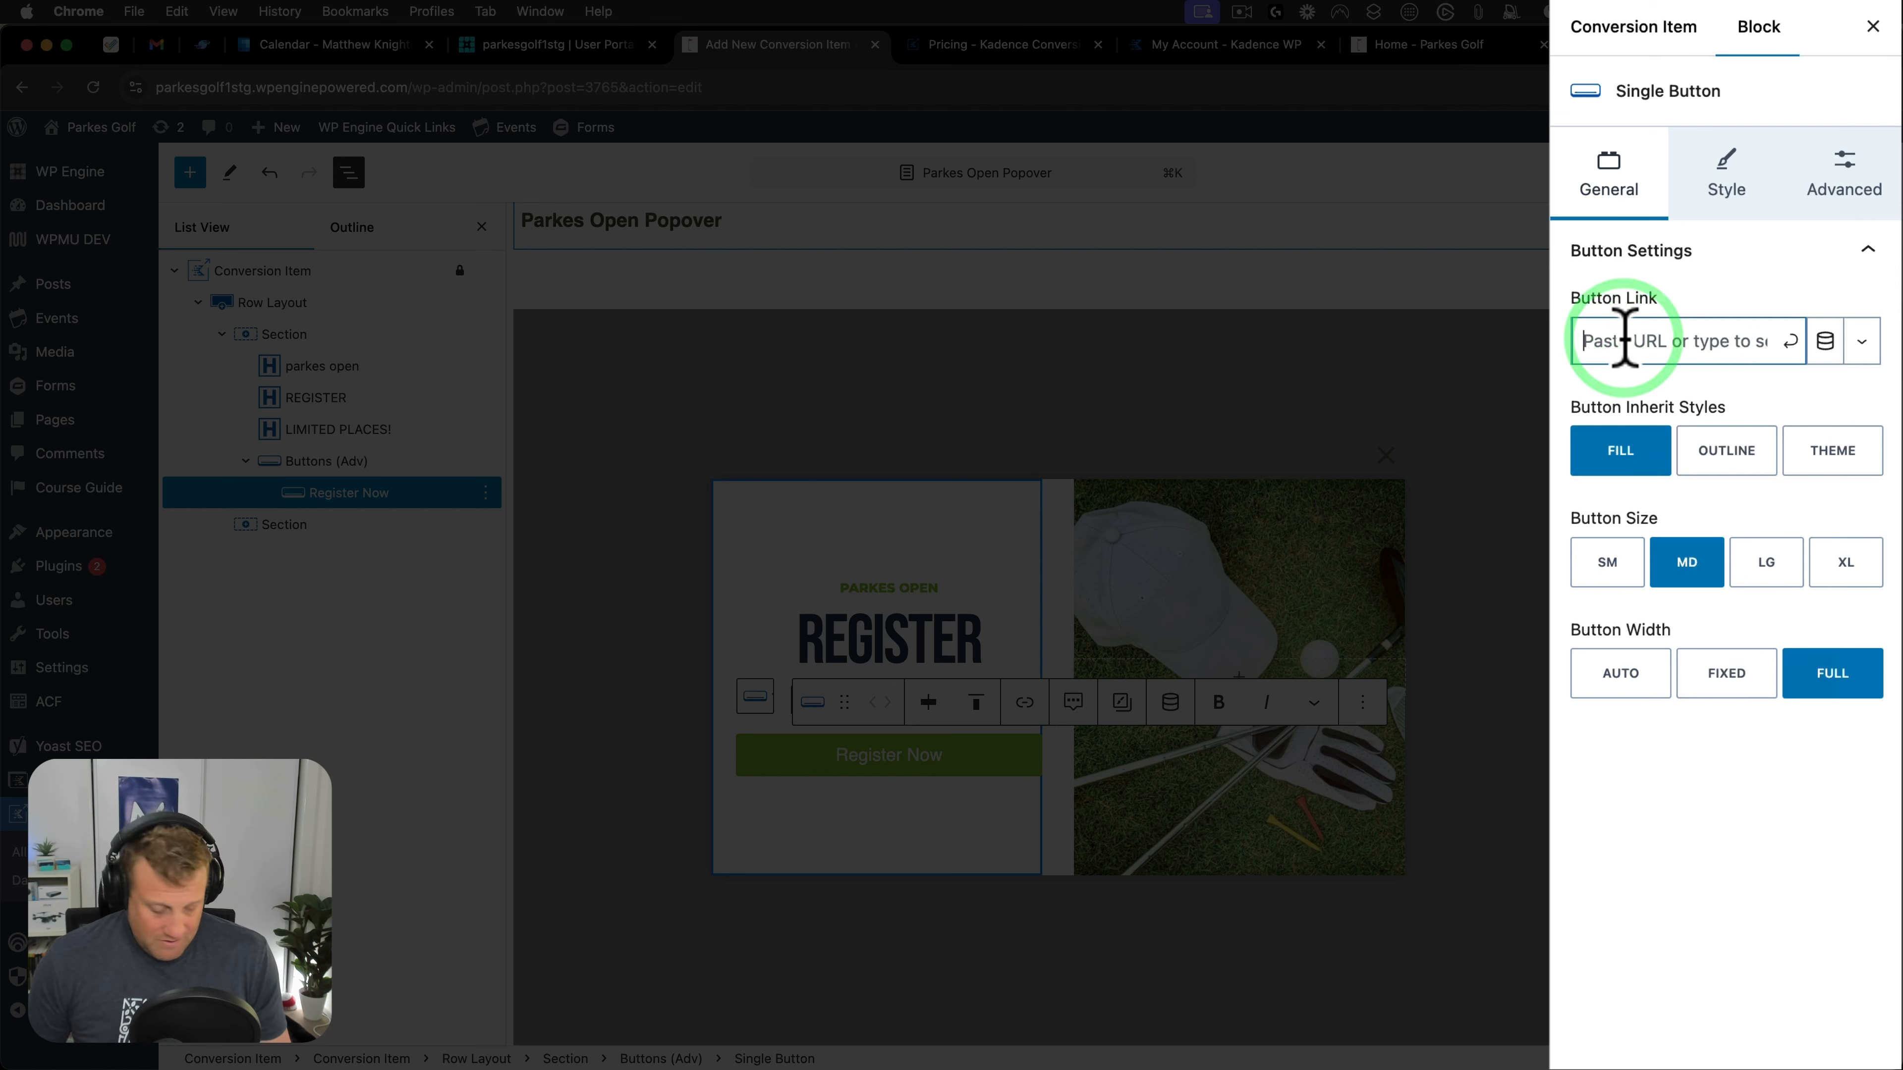
click(1793, 343)
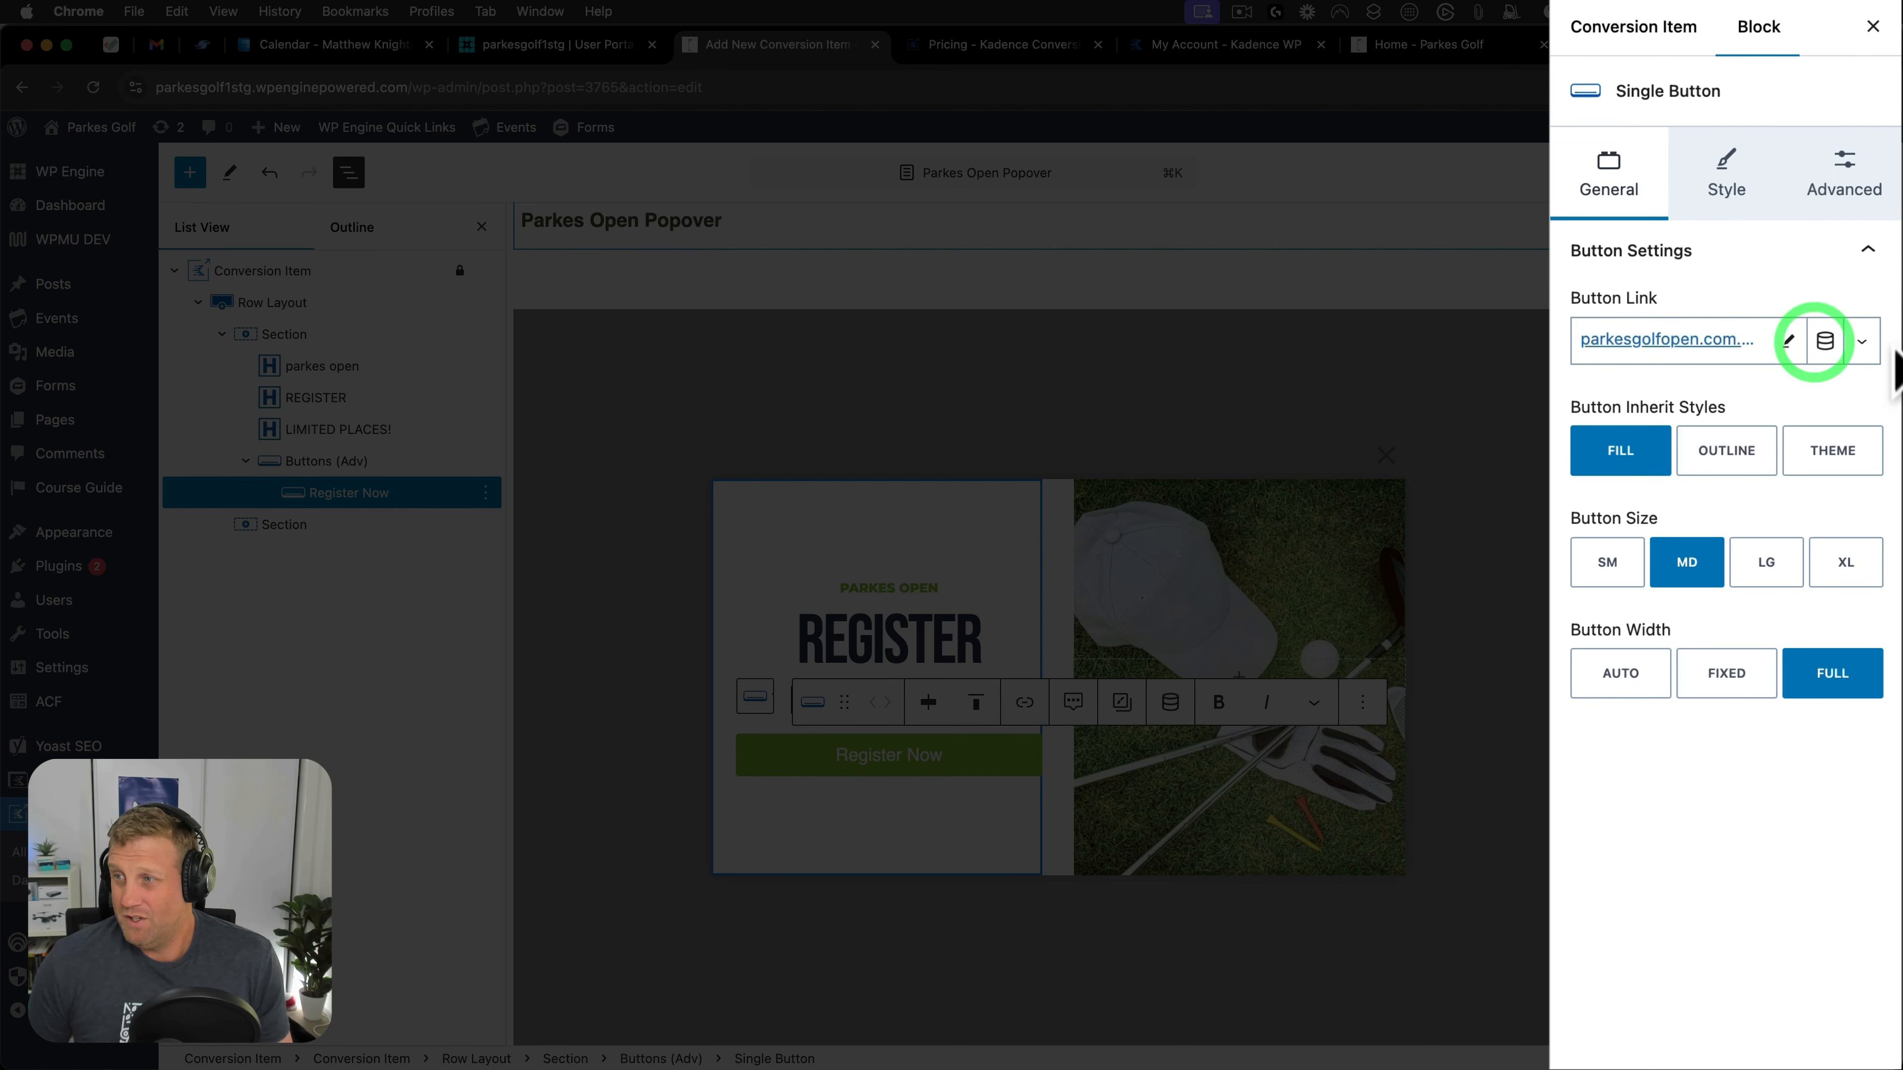
Make the Register Now link open in a new tab without marking it as sponsored, and publish the popup.
click(1861, 342)
click(1610, 435)
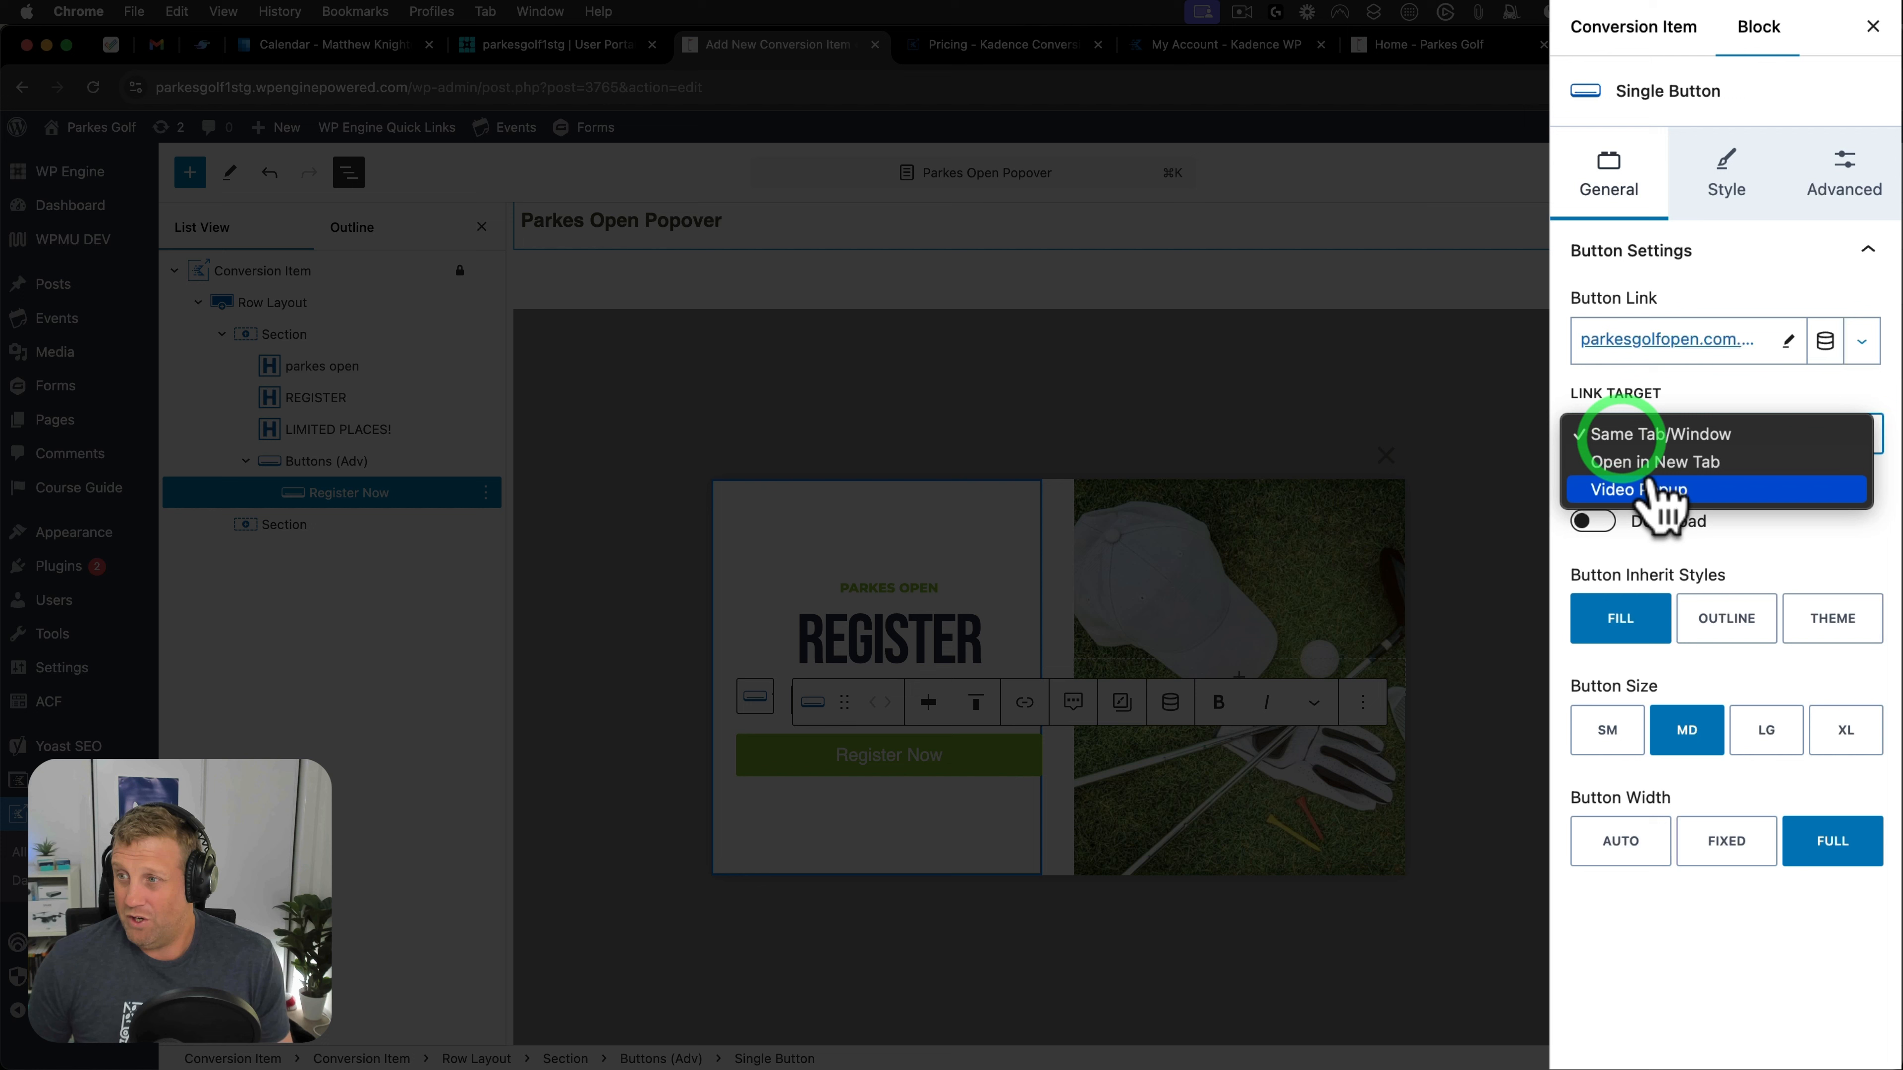
click(1652, 459)
click(1593, 499)
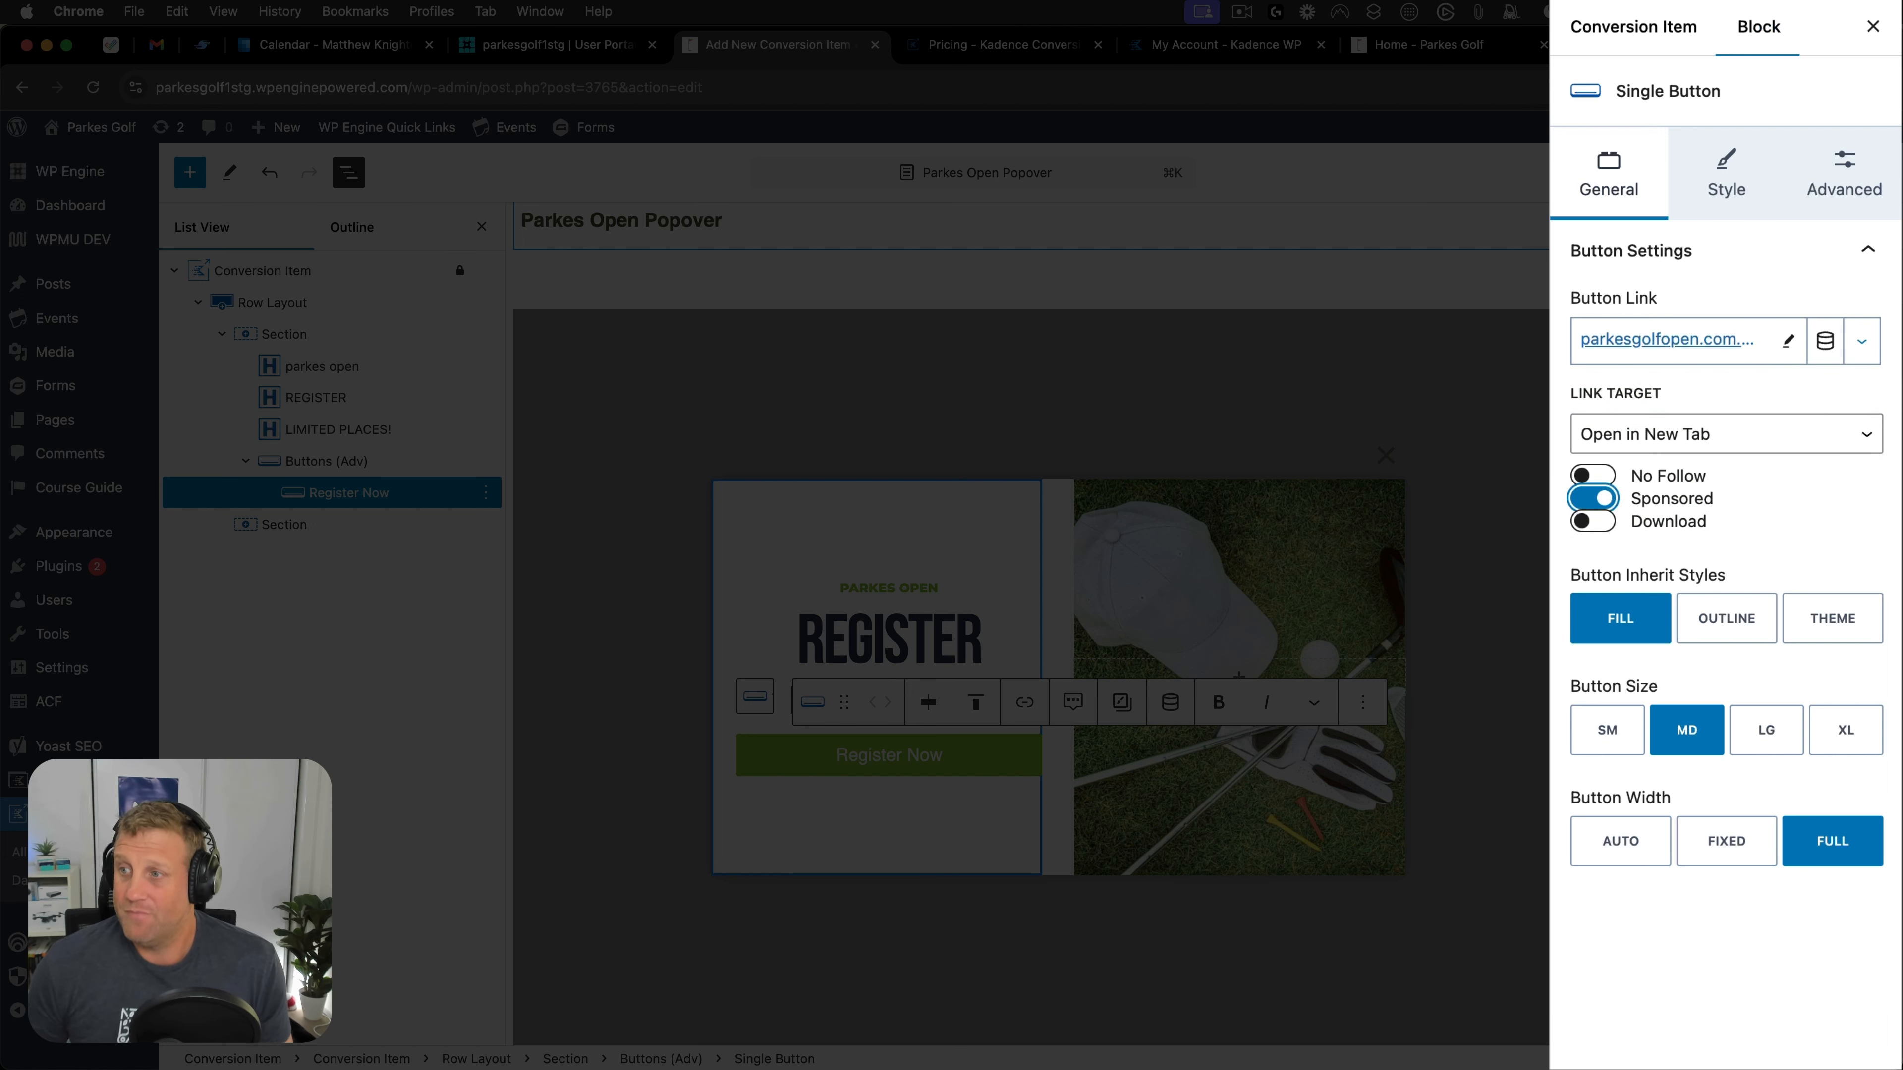
click(1593, 498)
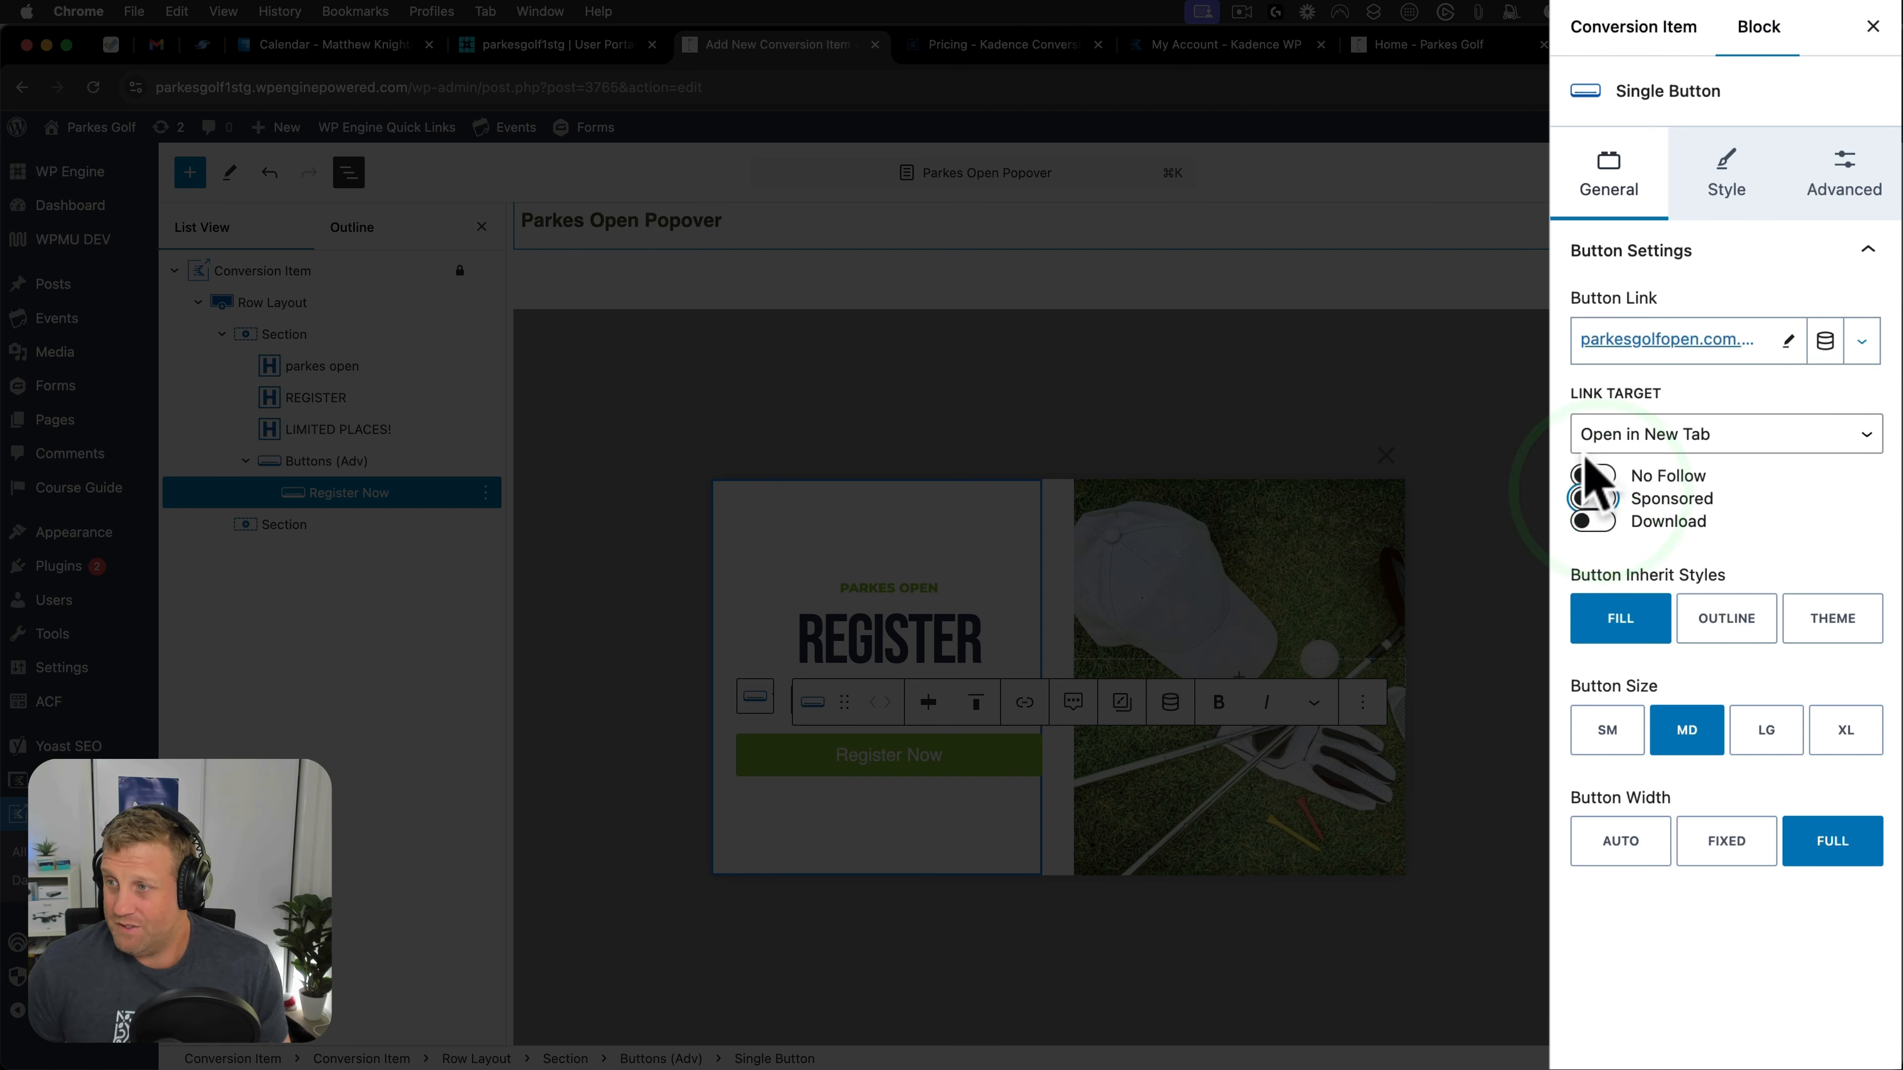
click(1825, 173)
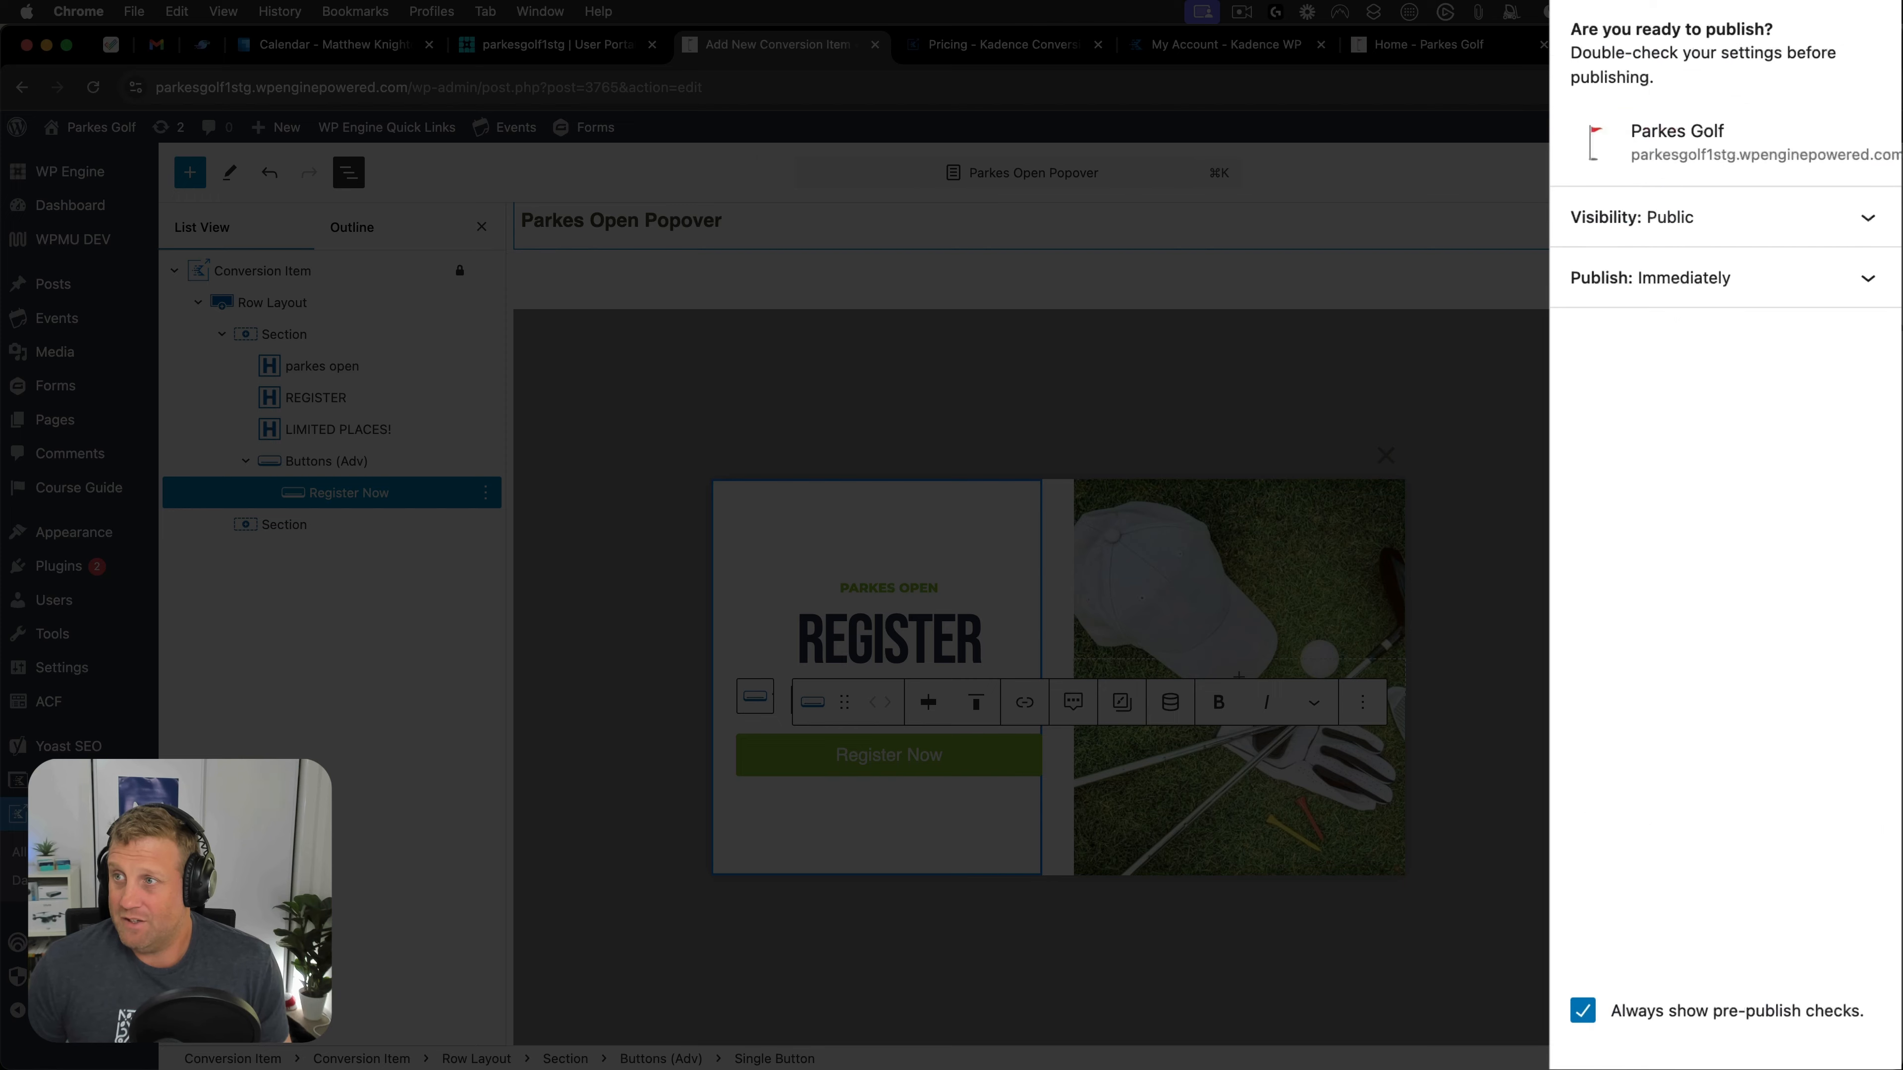
click(1832, 172)
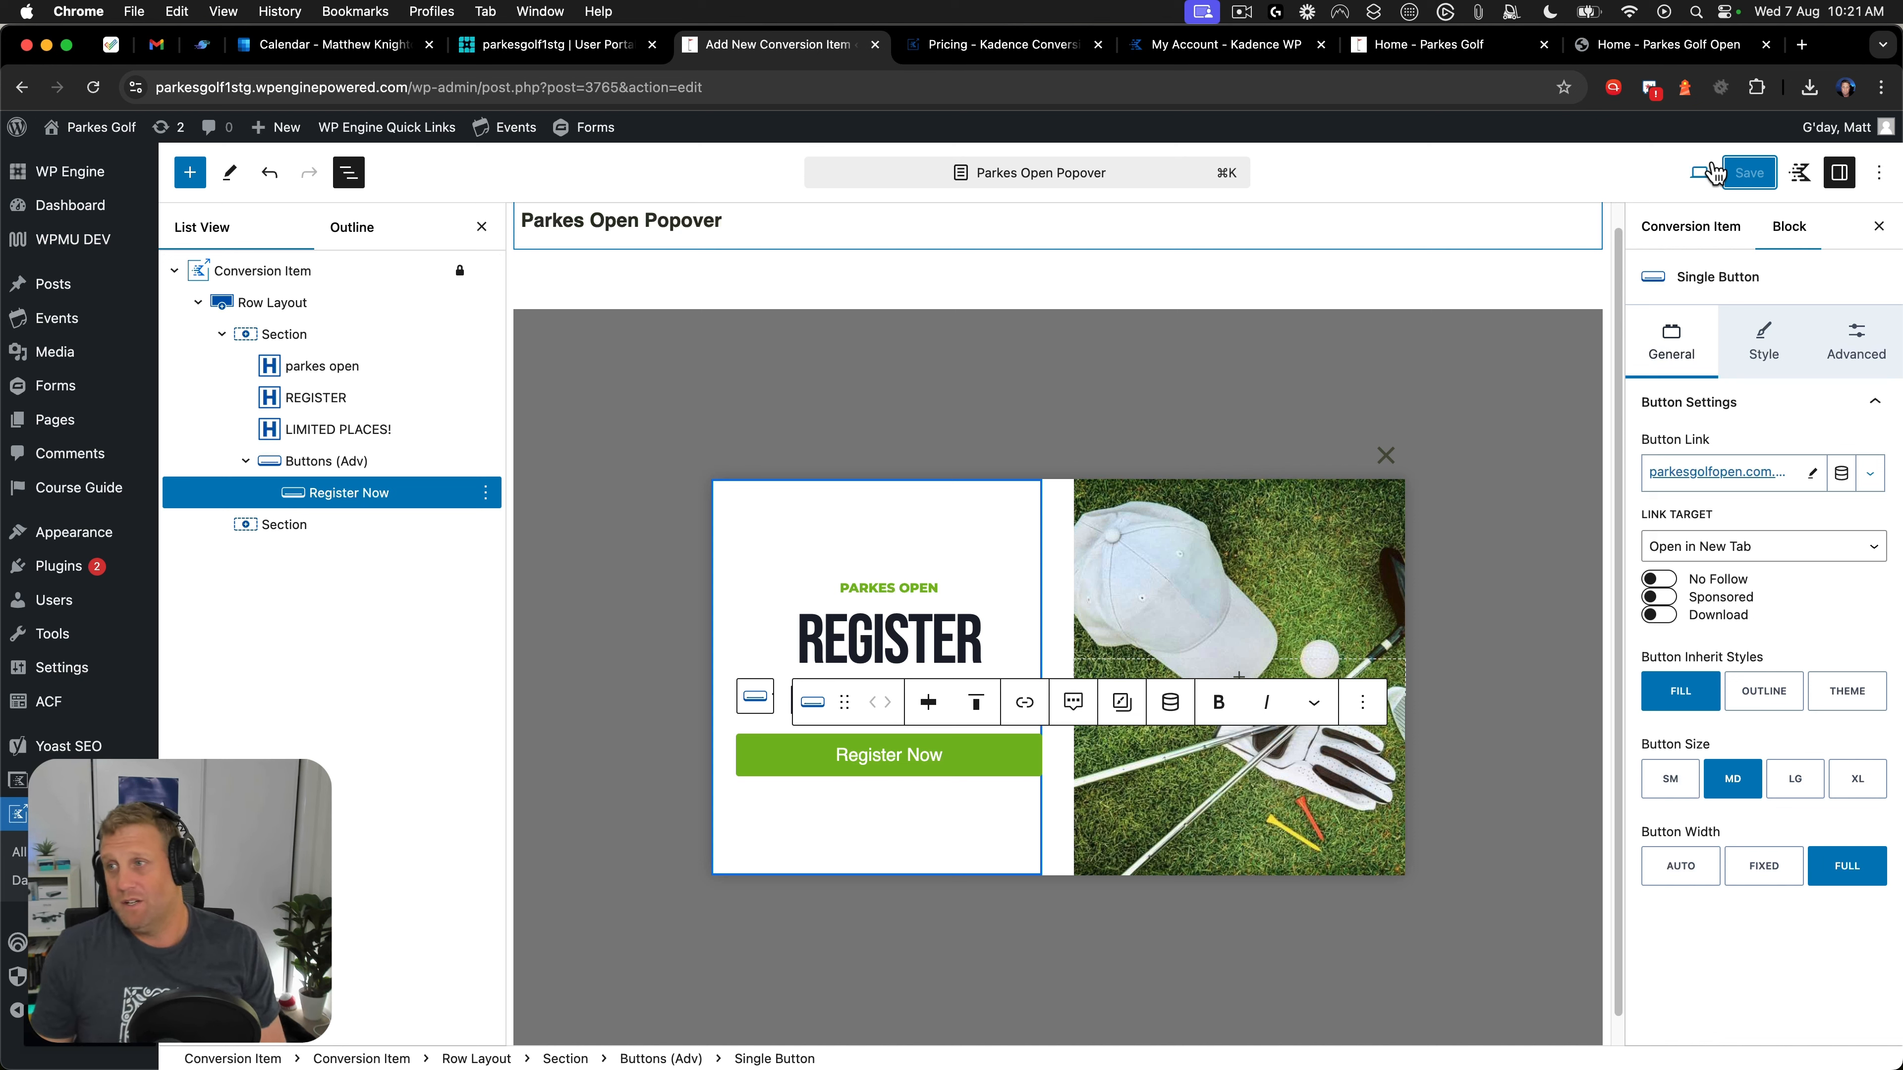
Set the conversion item's repeat control cookies to expire after 7 days on close and 7 days on goal event.
click(262, 271)
click(1691, 327)
click(1691, 328)
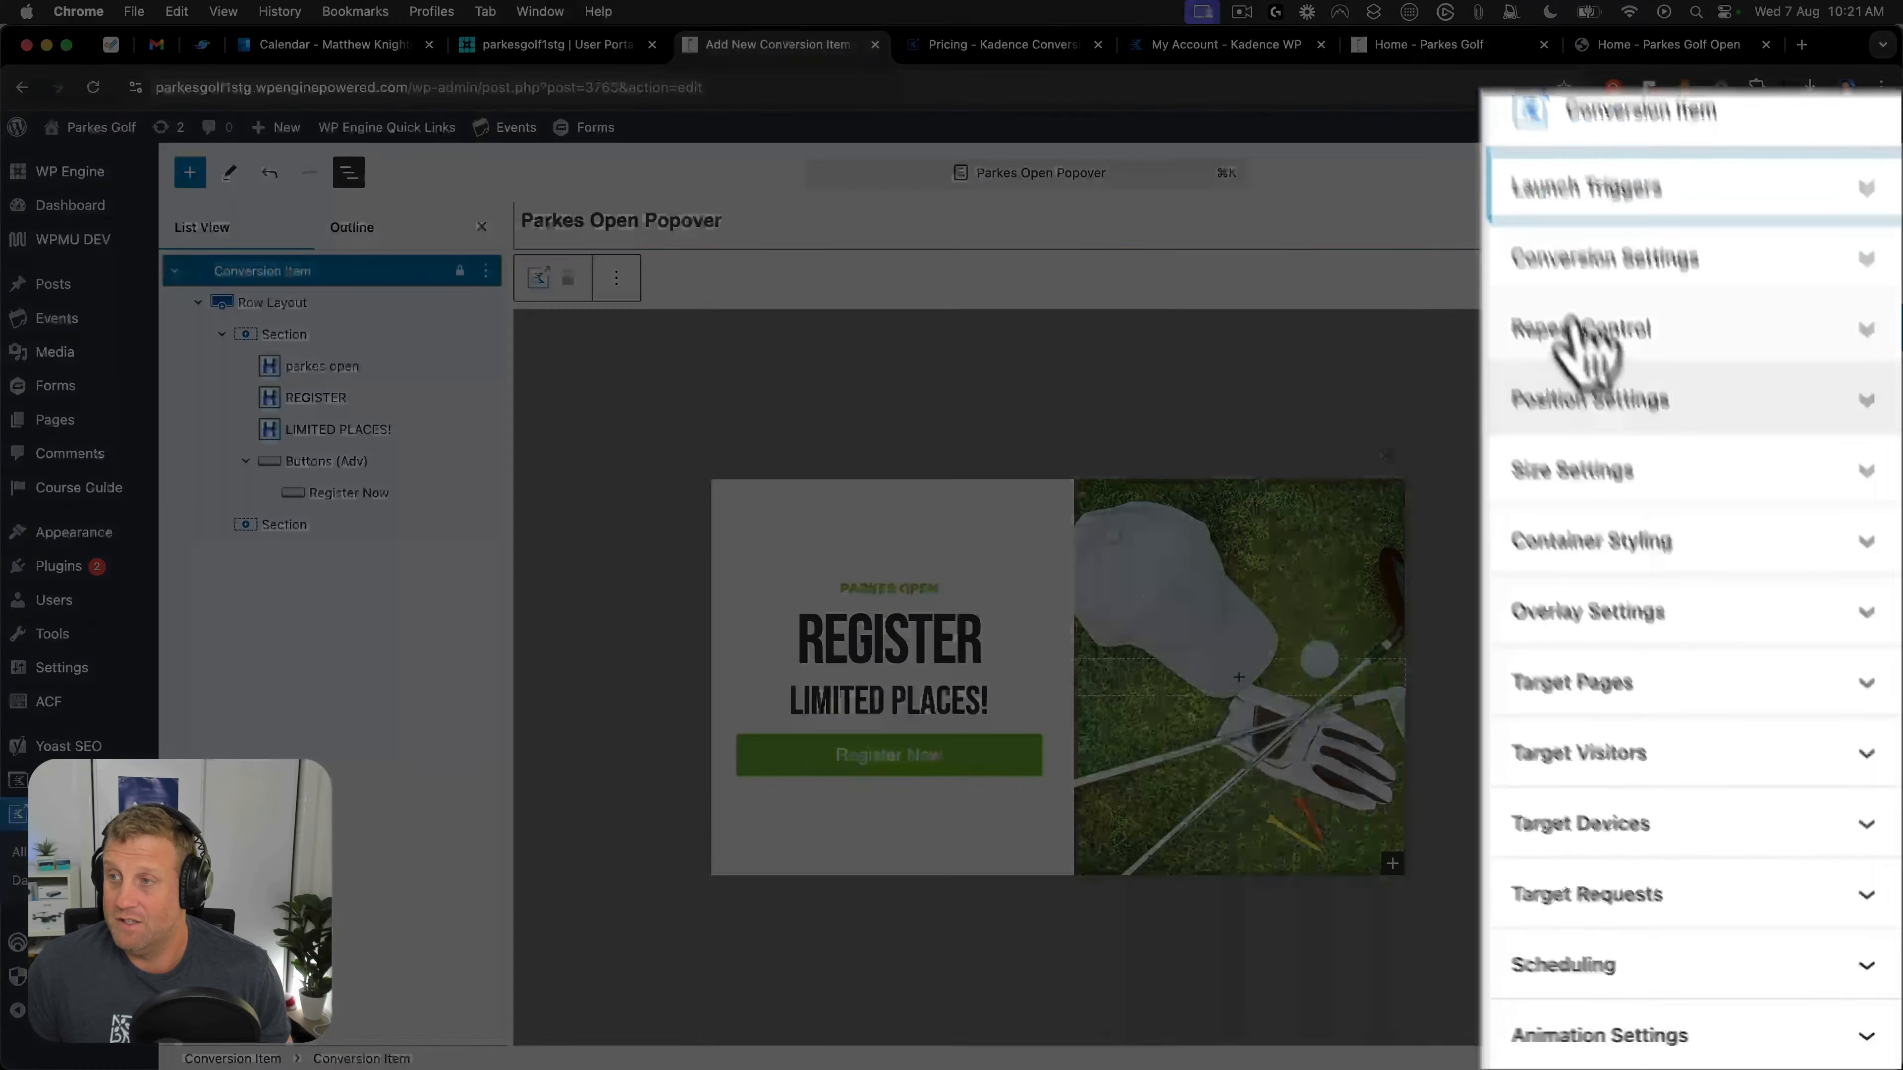
click(1521, 267)
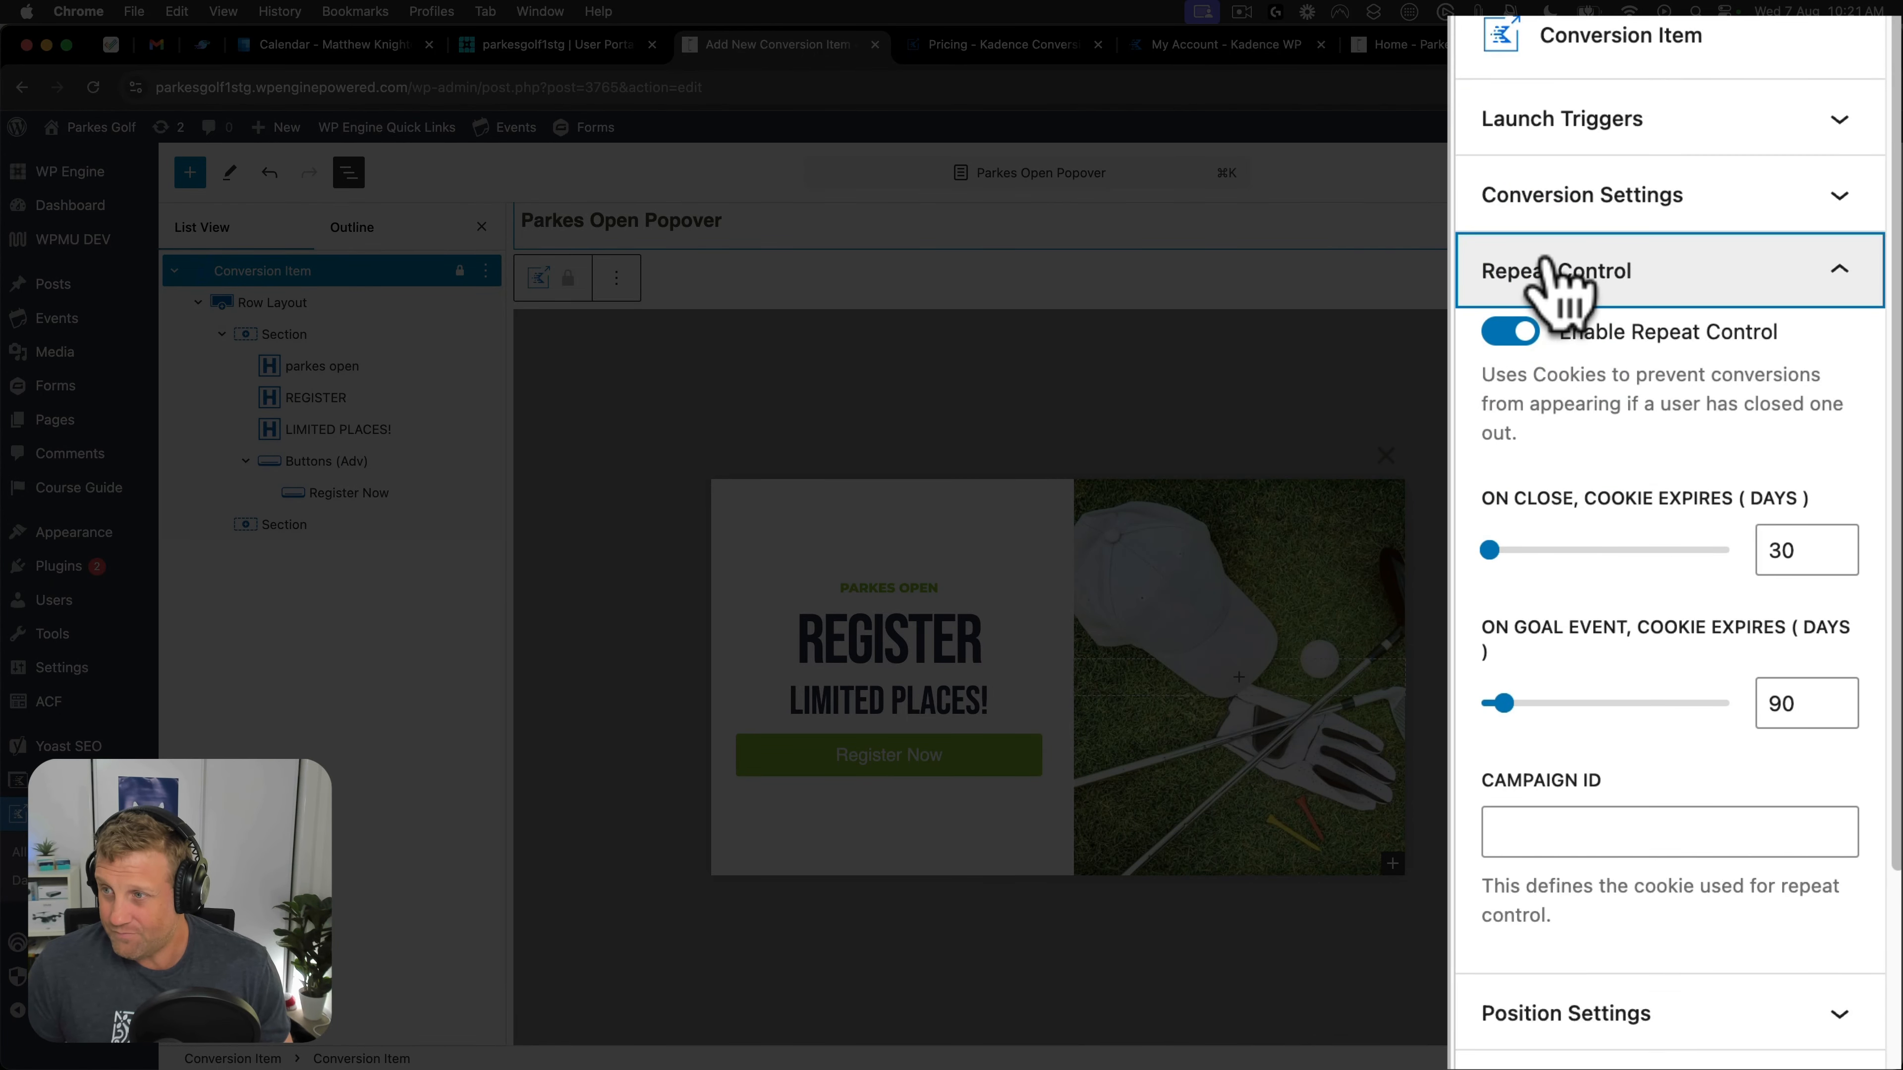
click(1514, 204)
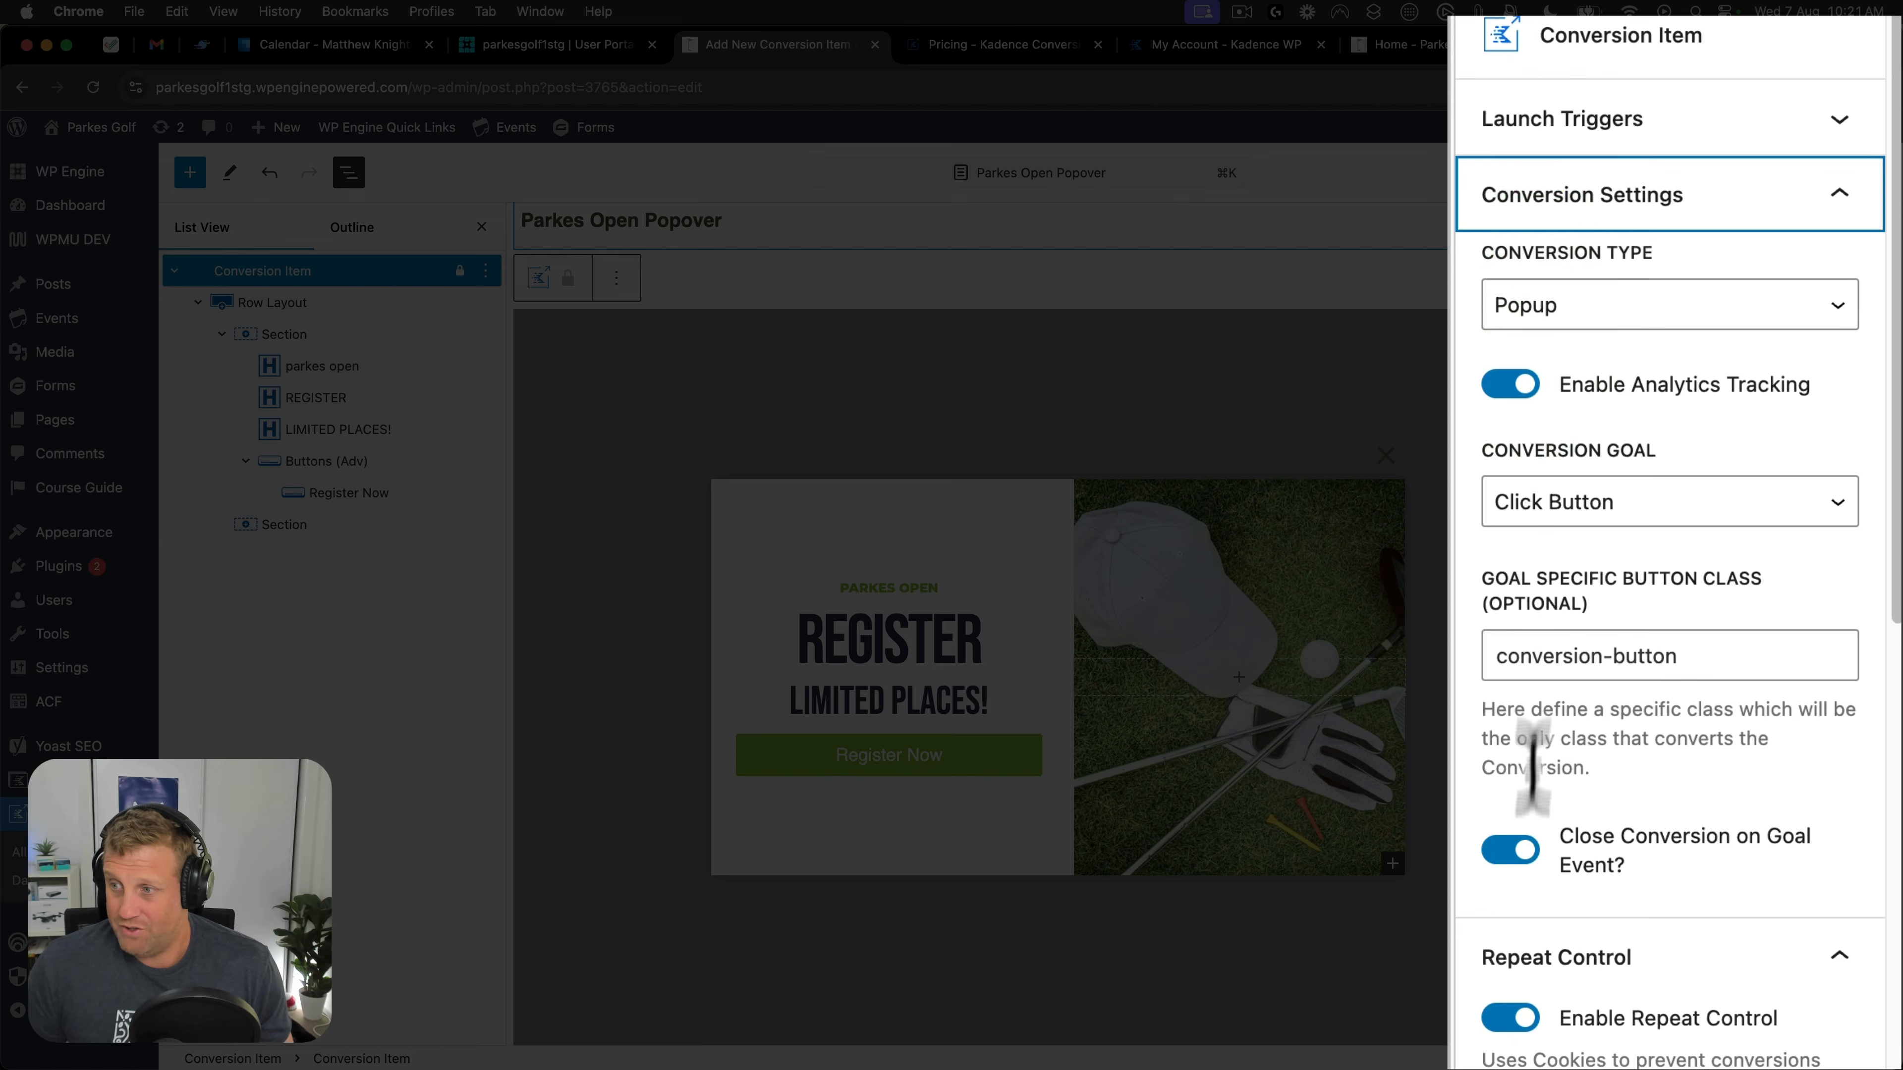
scroll(1573, 985, down, 5)
scroll(1694, 660, up, 5)
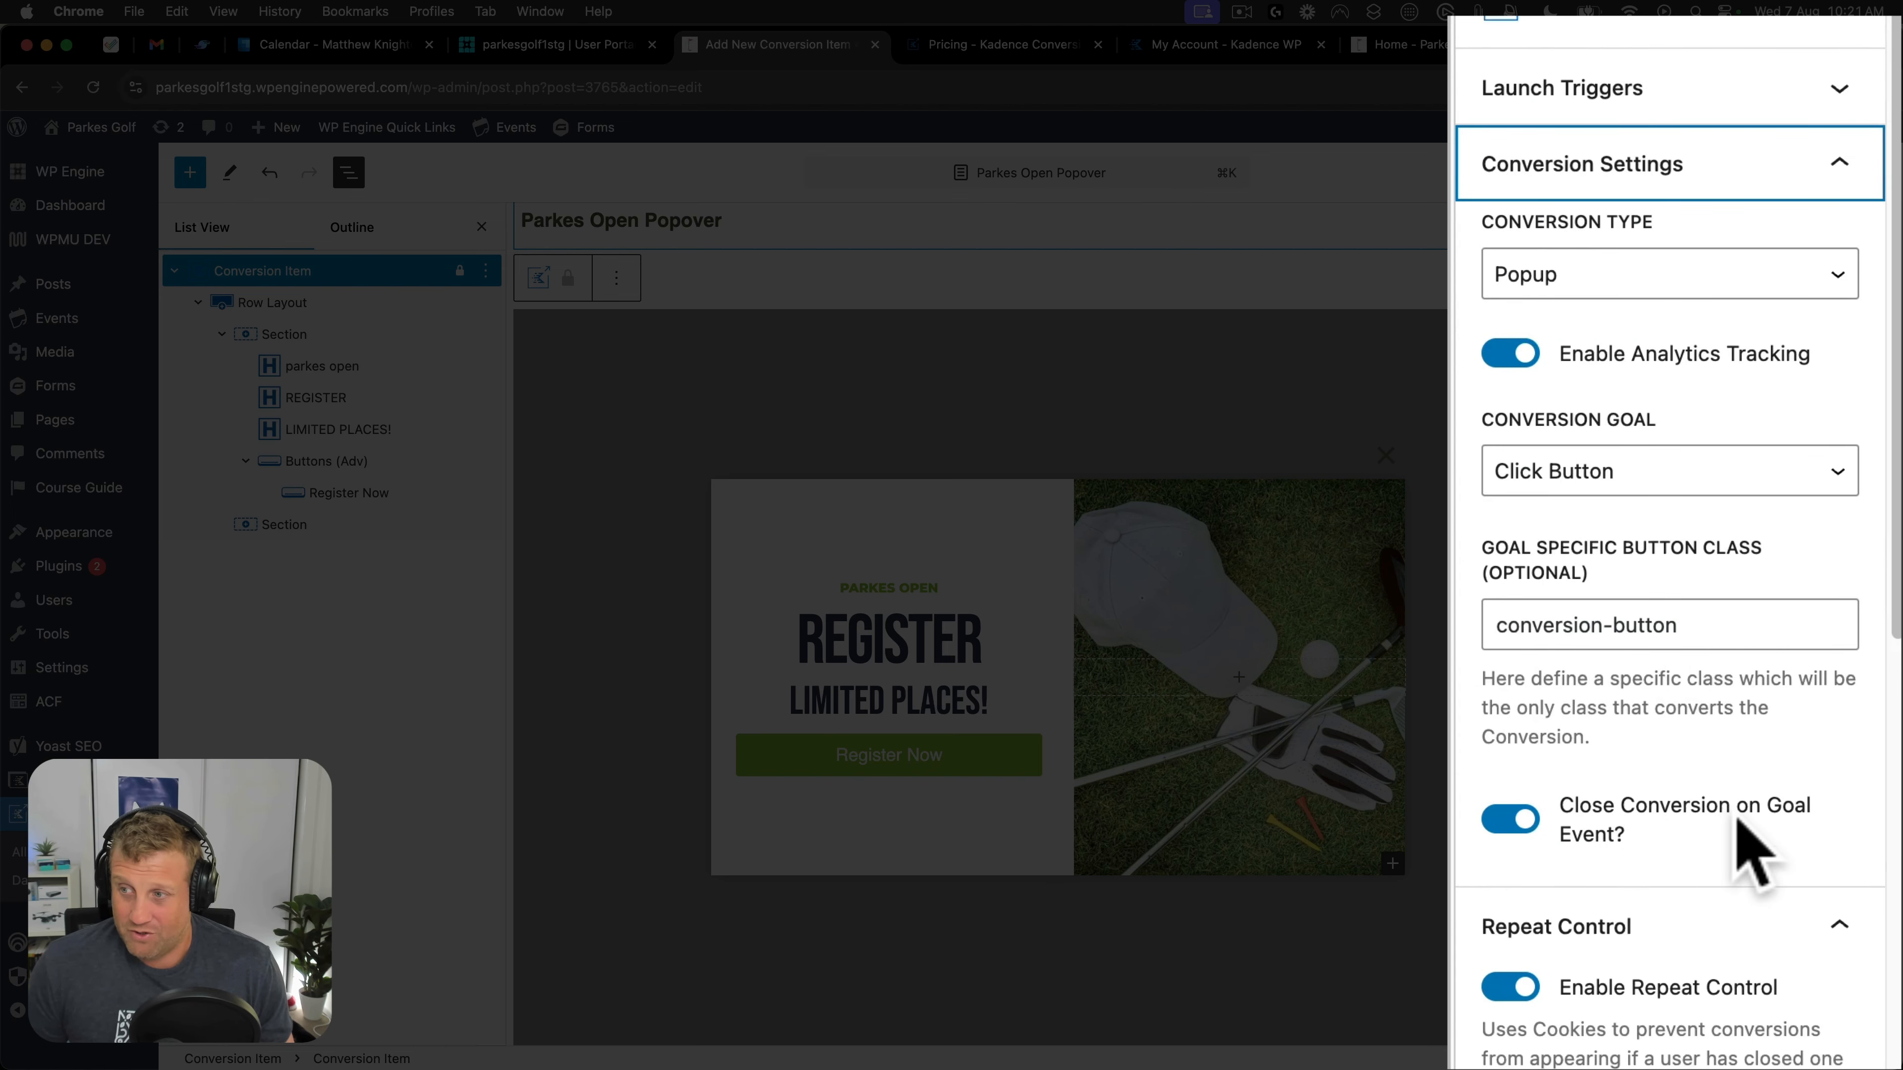
scroll(1755, 854, down, 4)
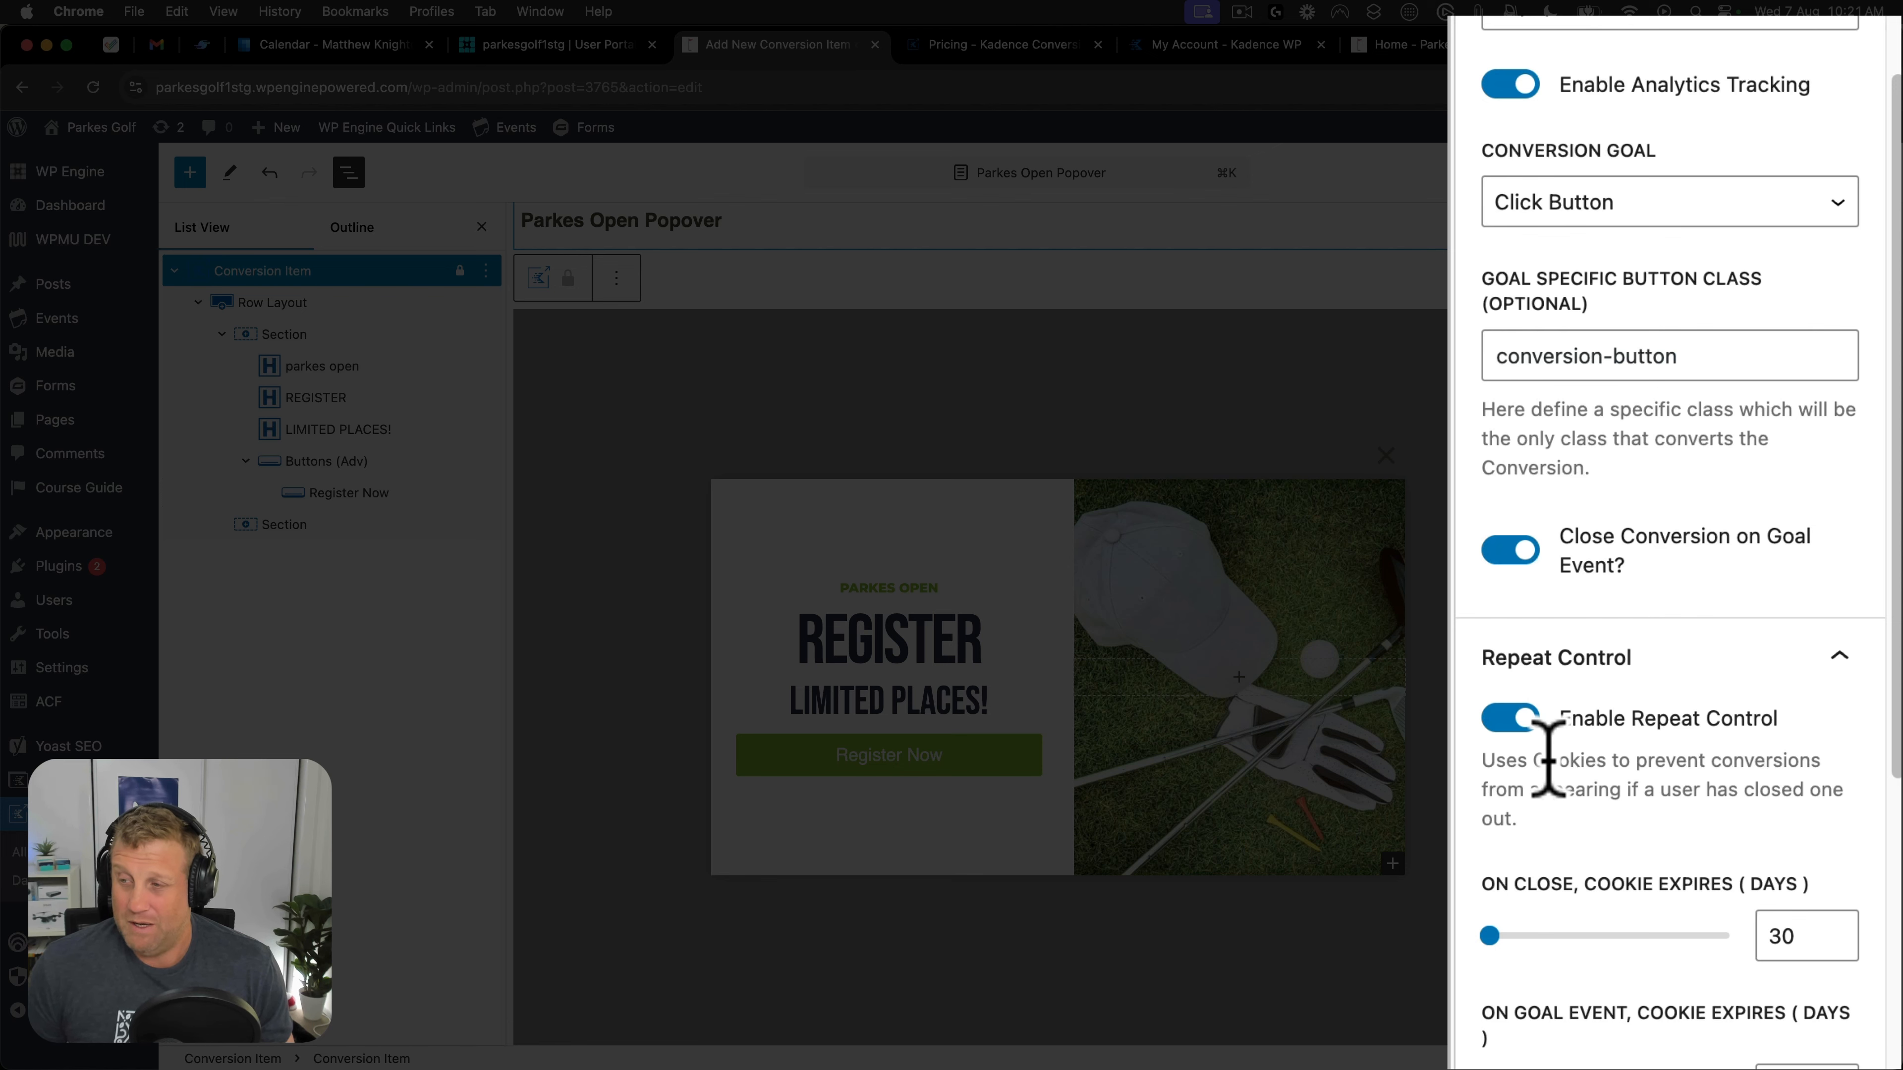
scroll(1547, 757, down, 2)
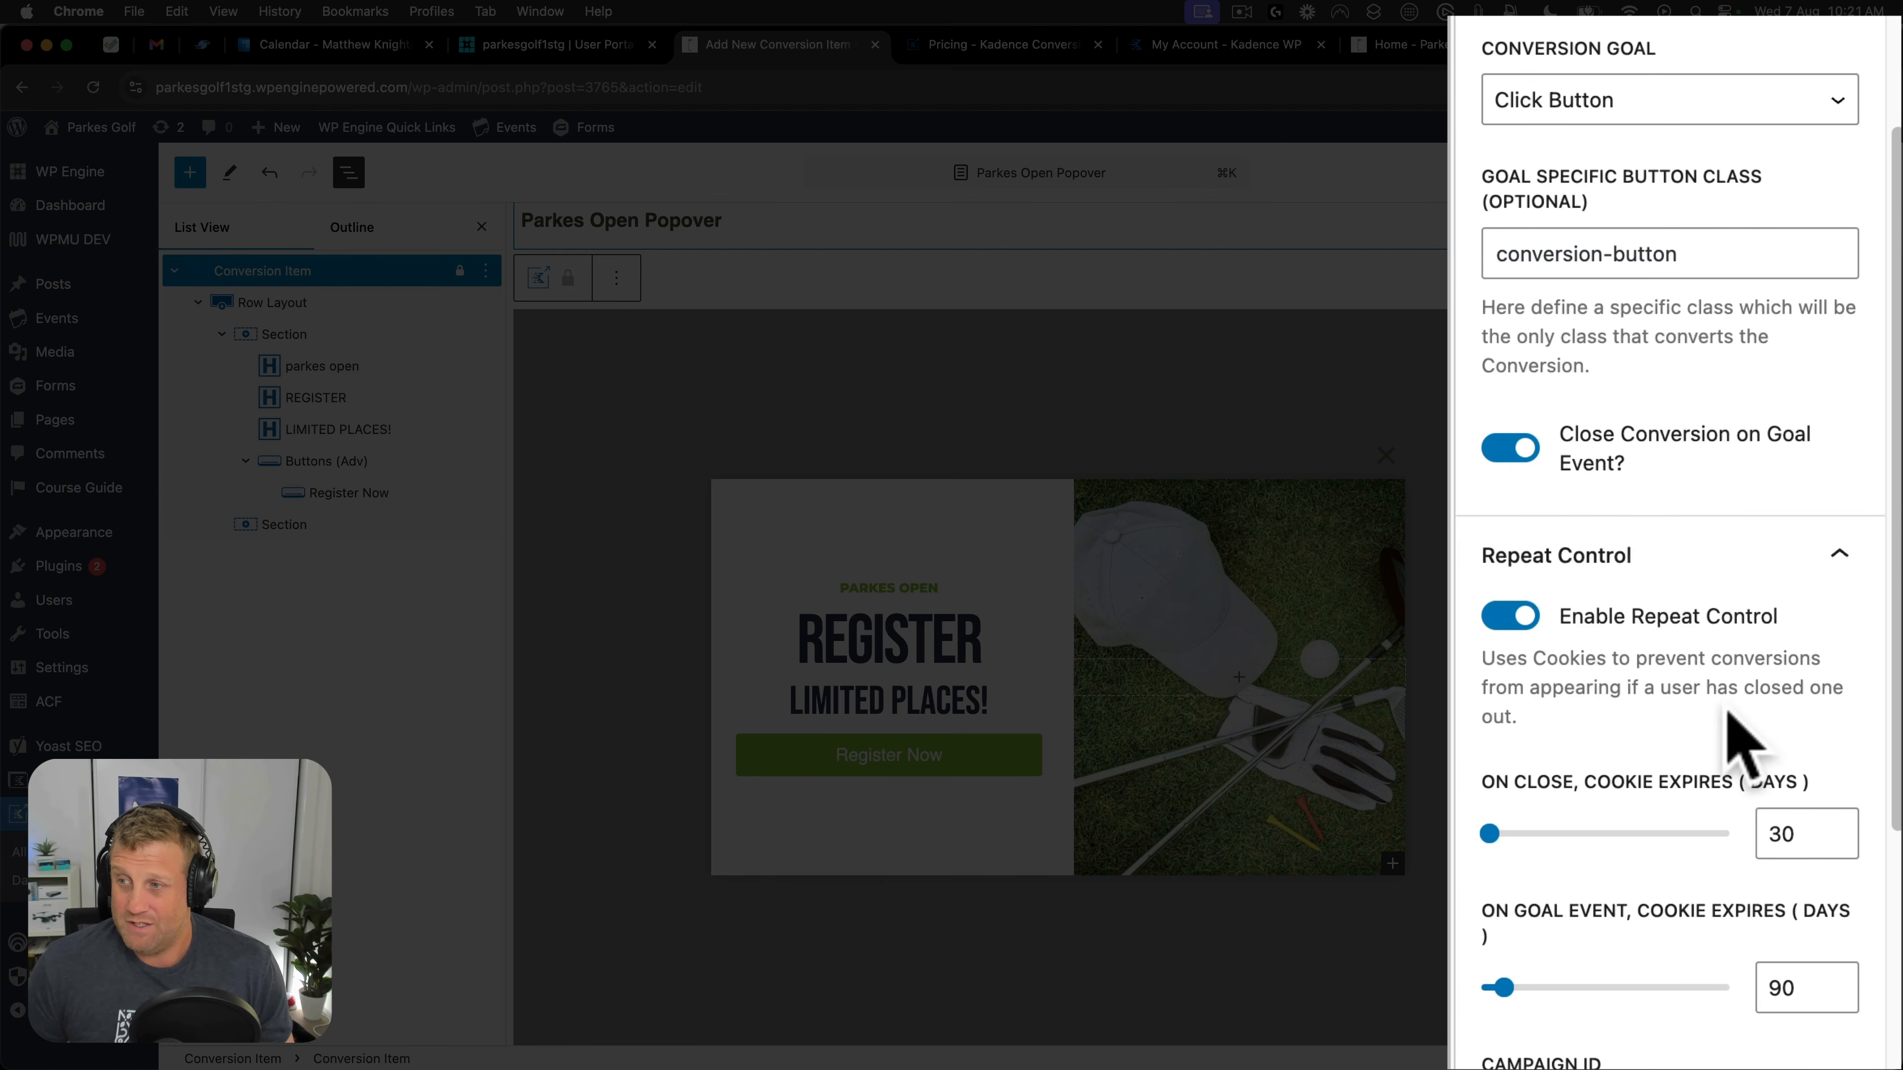
scroll(1584, 646, down, 5)
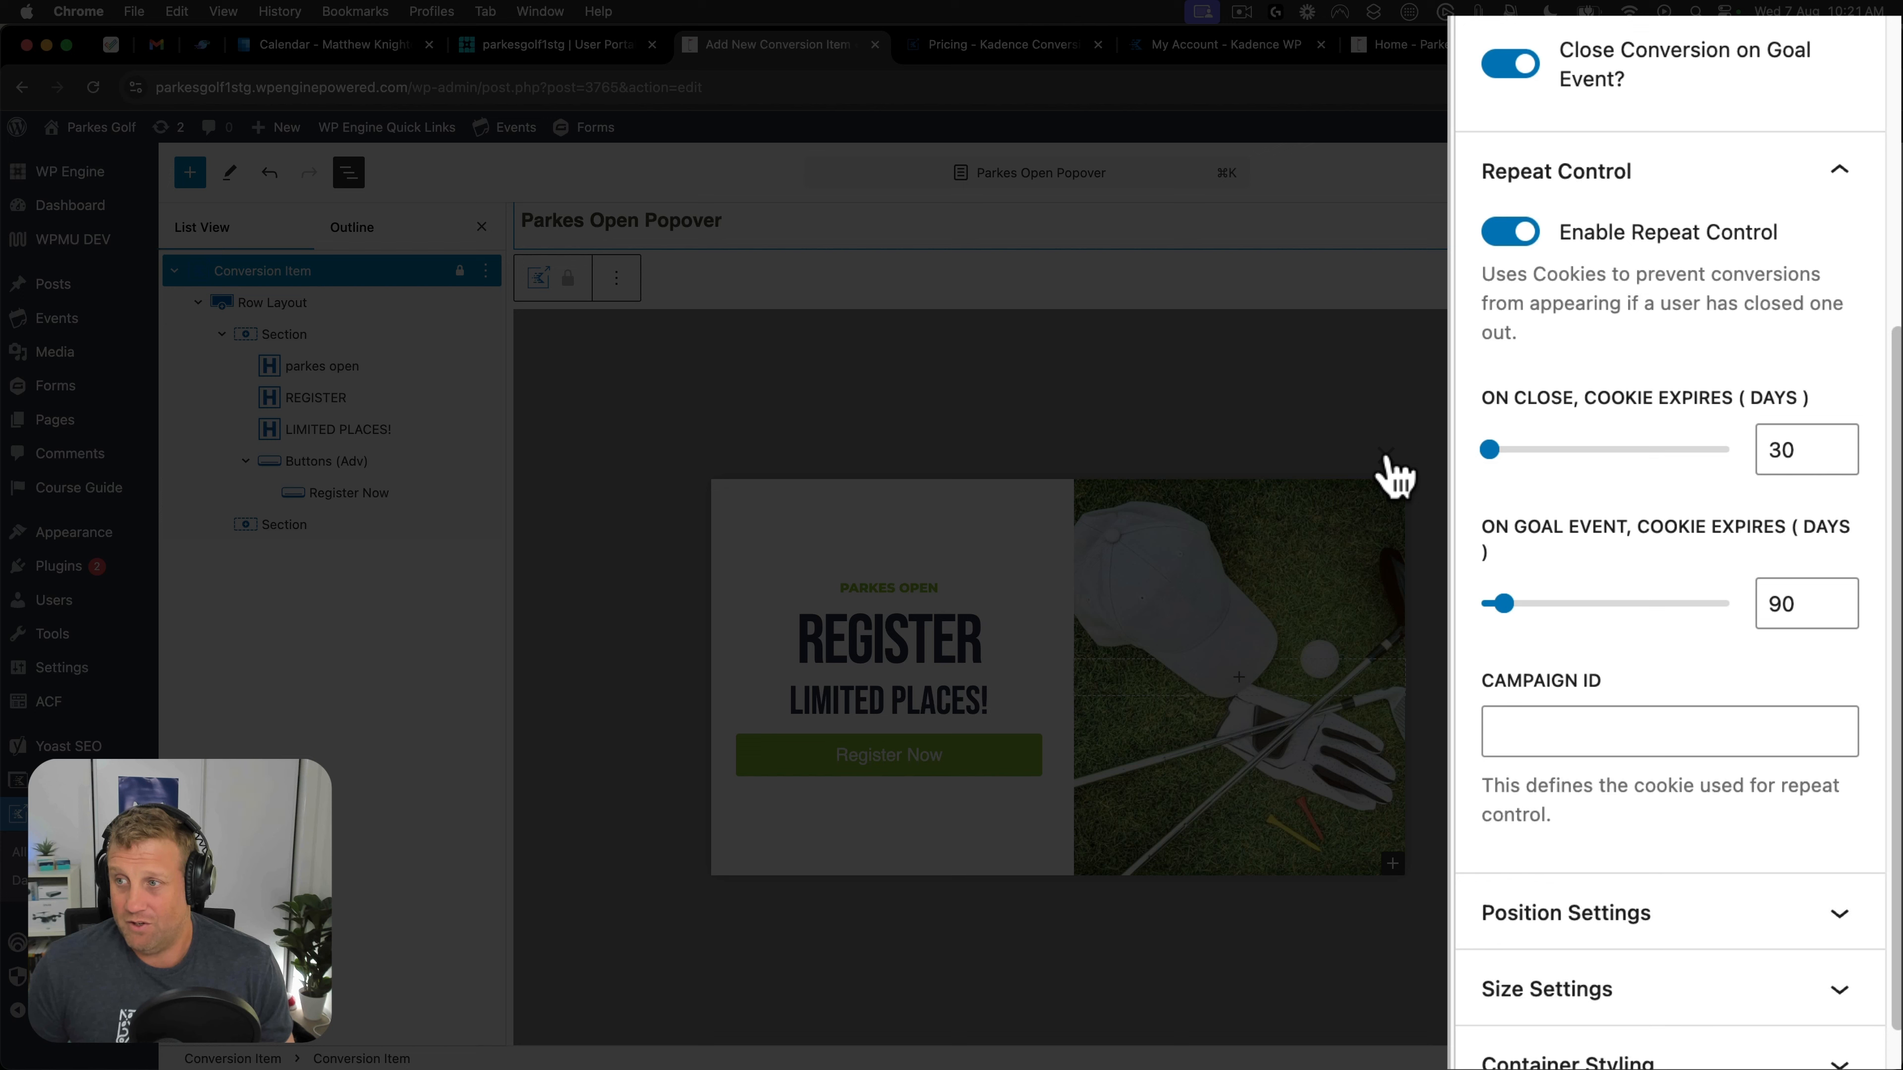
double_click(1753, 445)
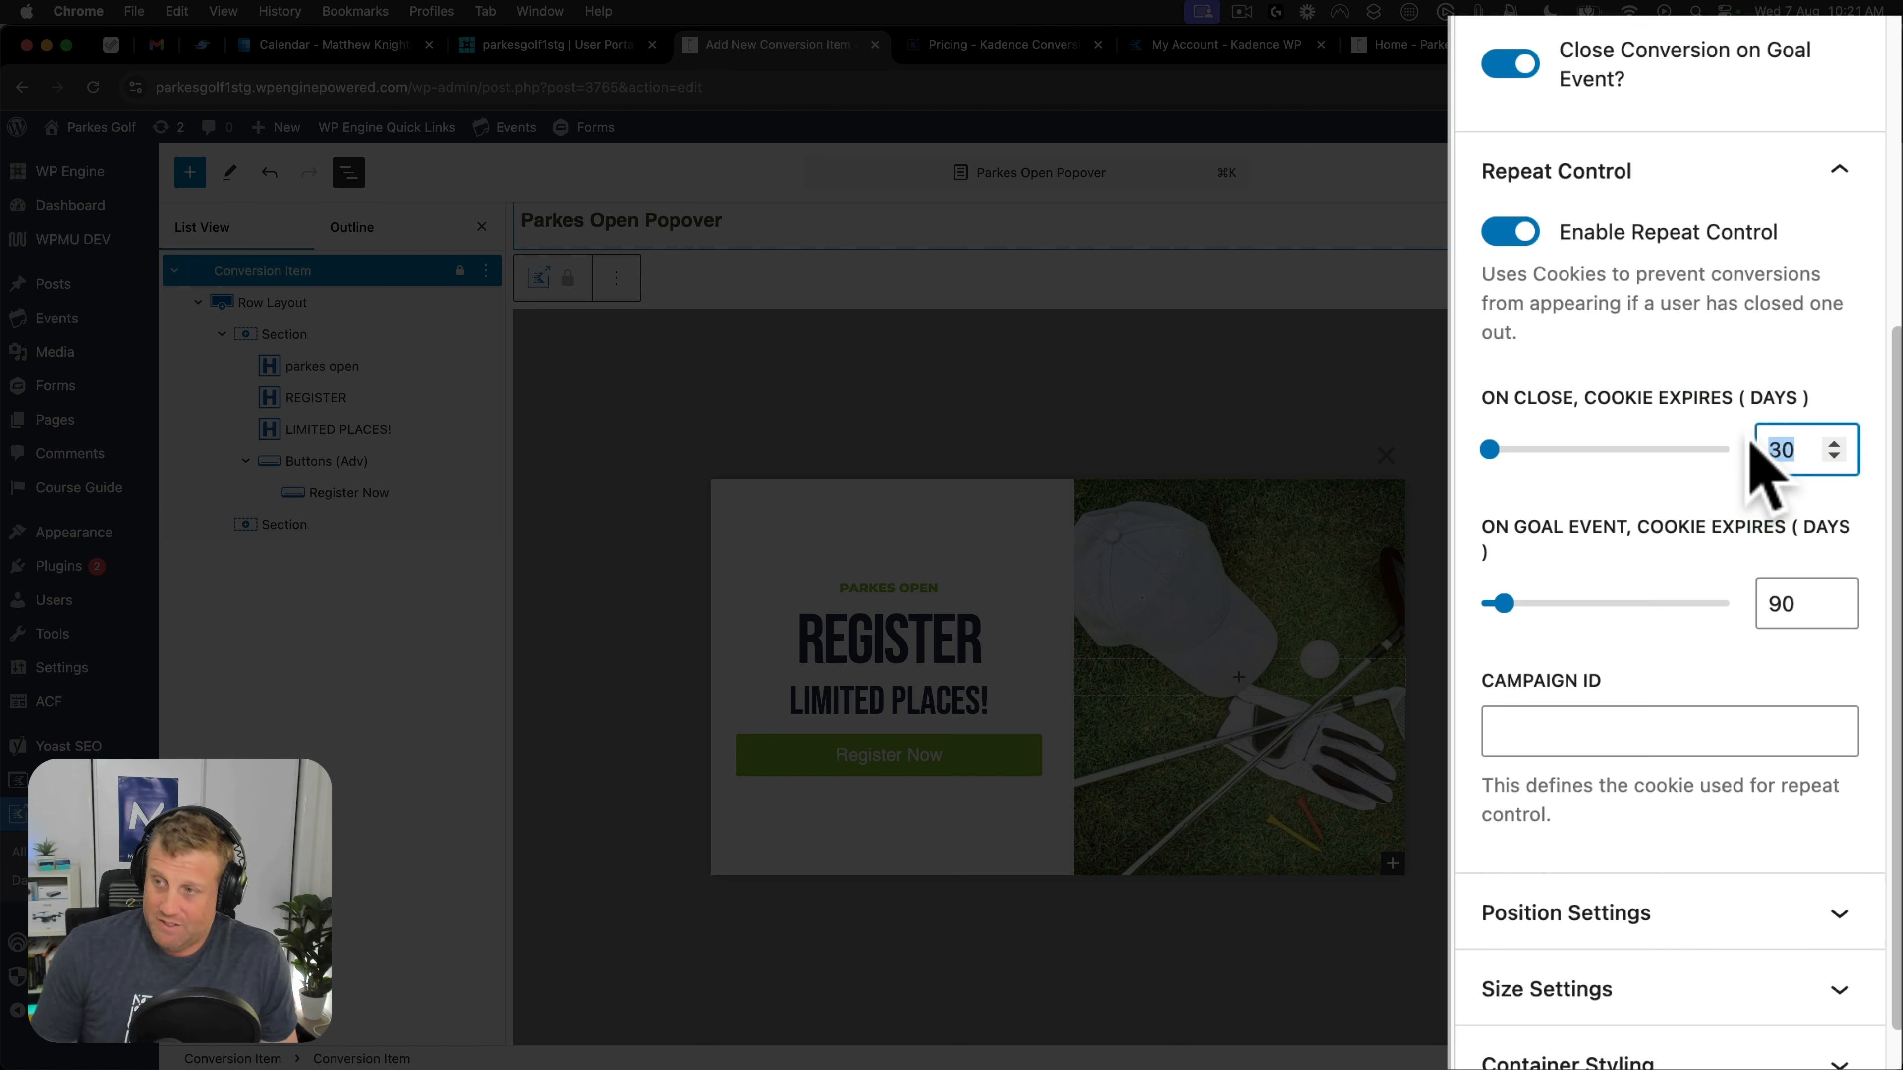
text(7)
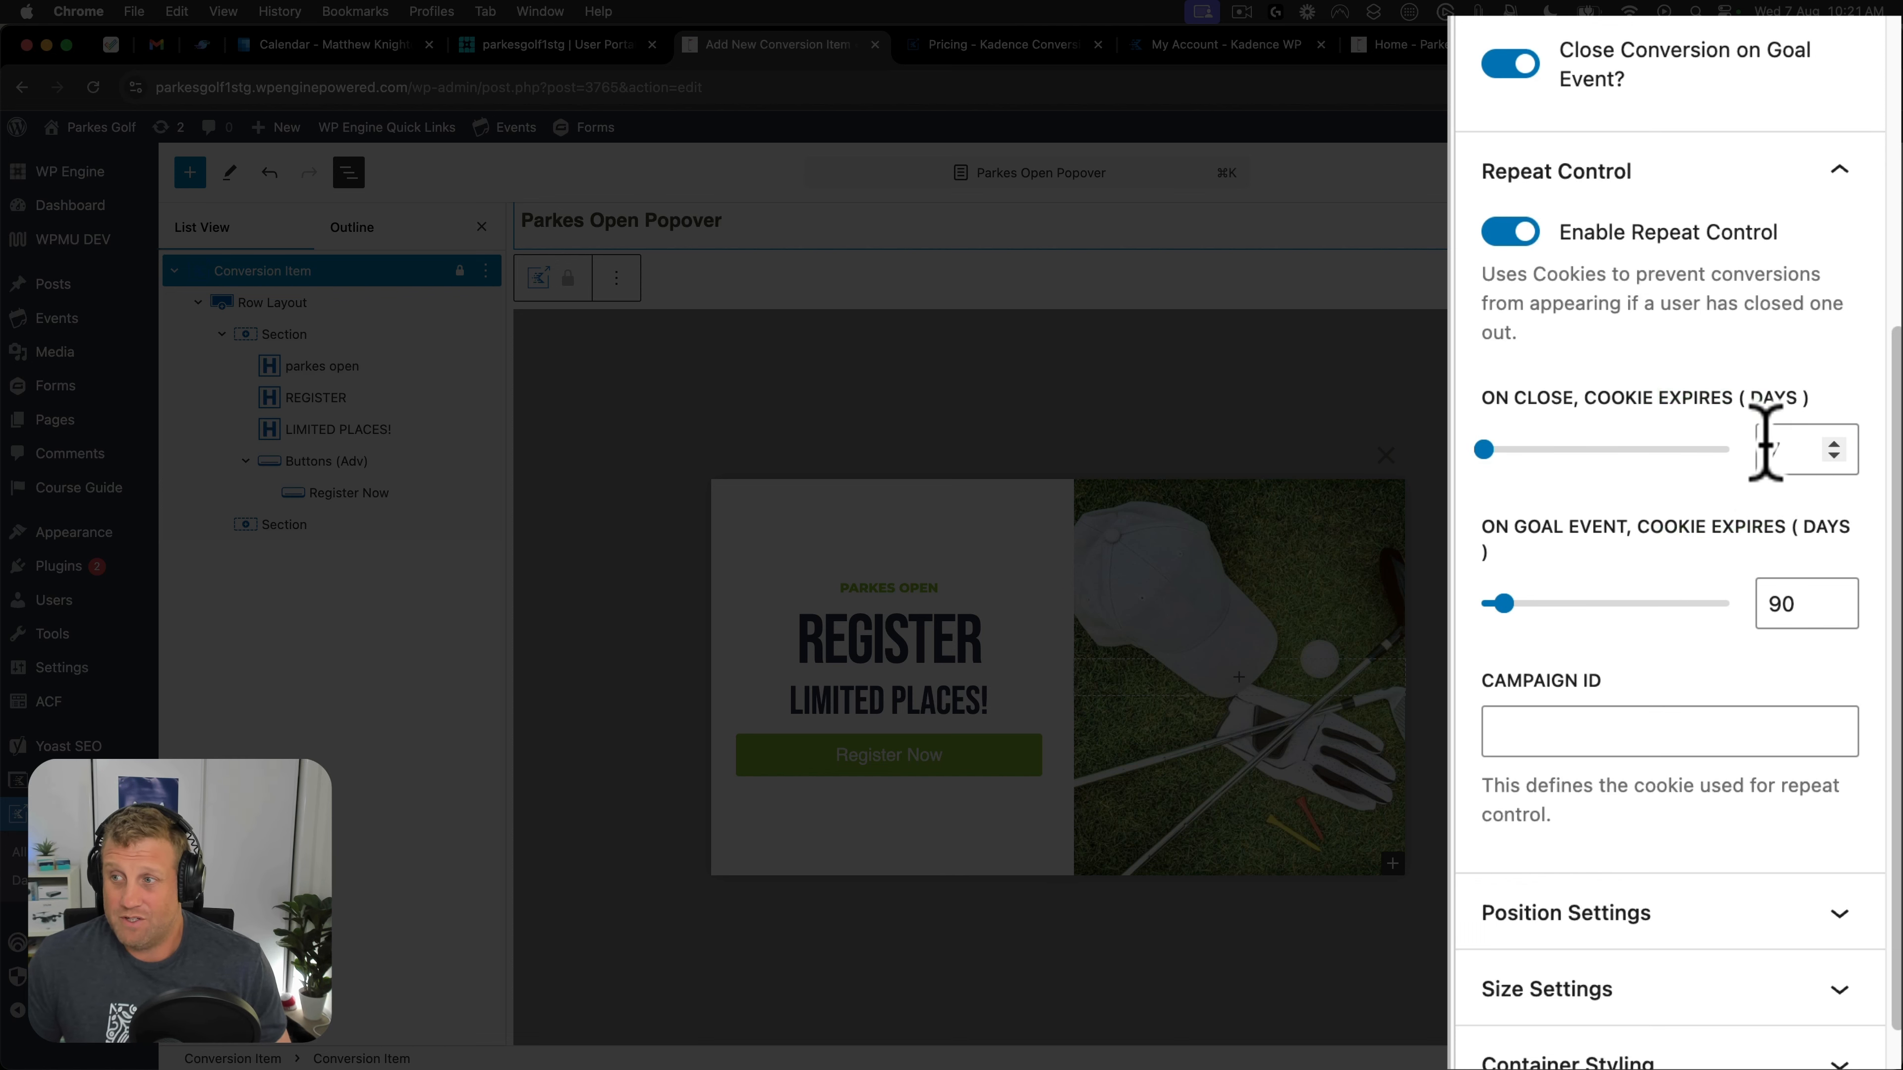
double_click(1790, 608)
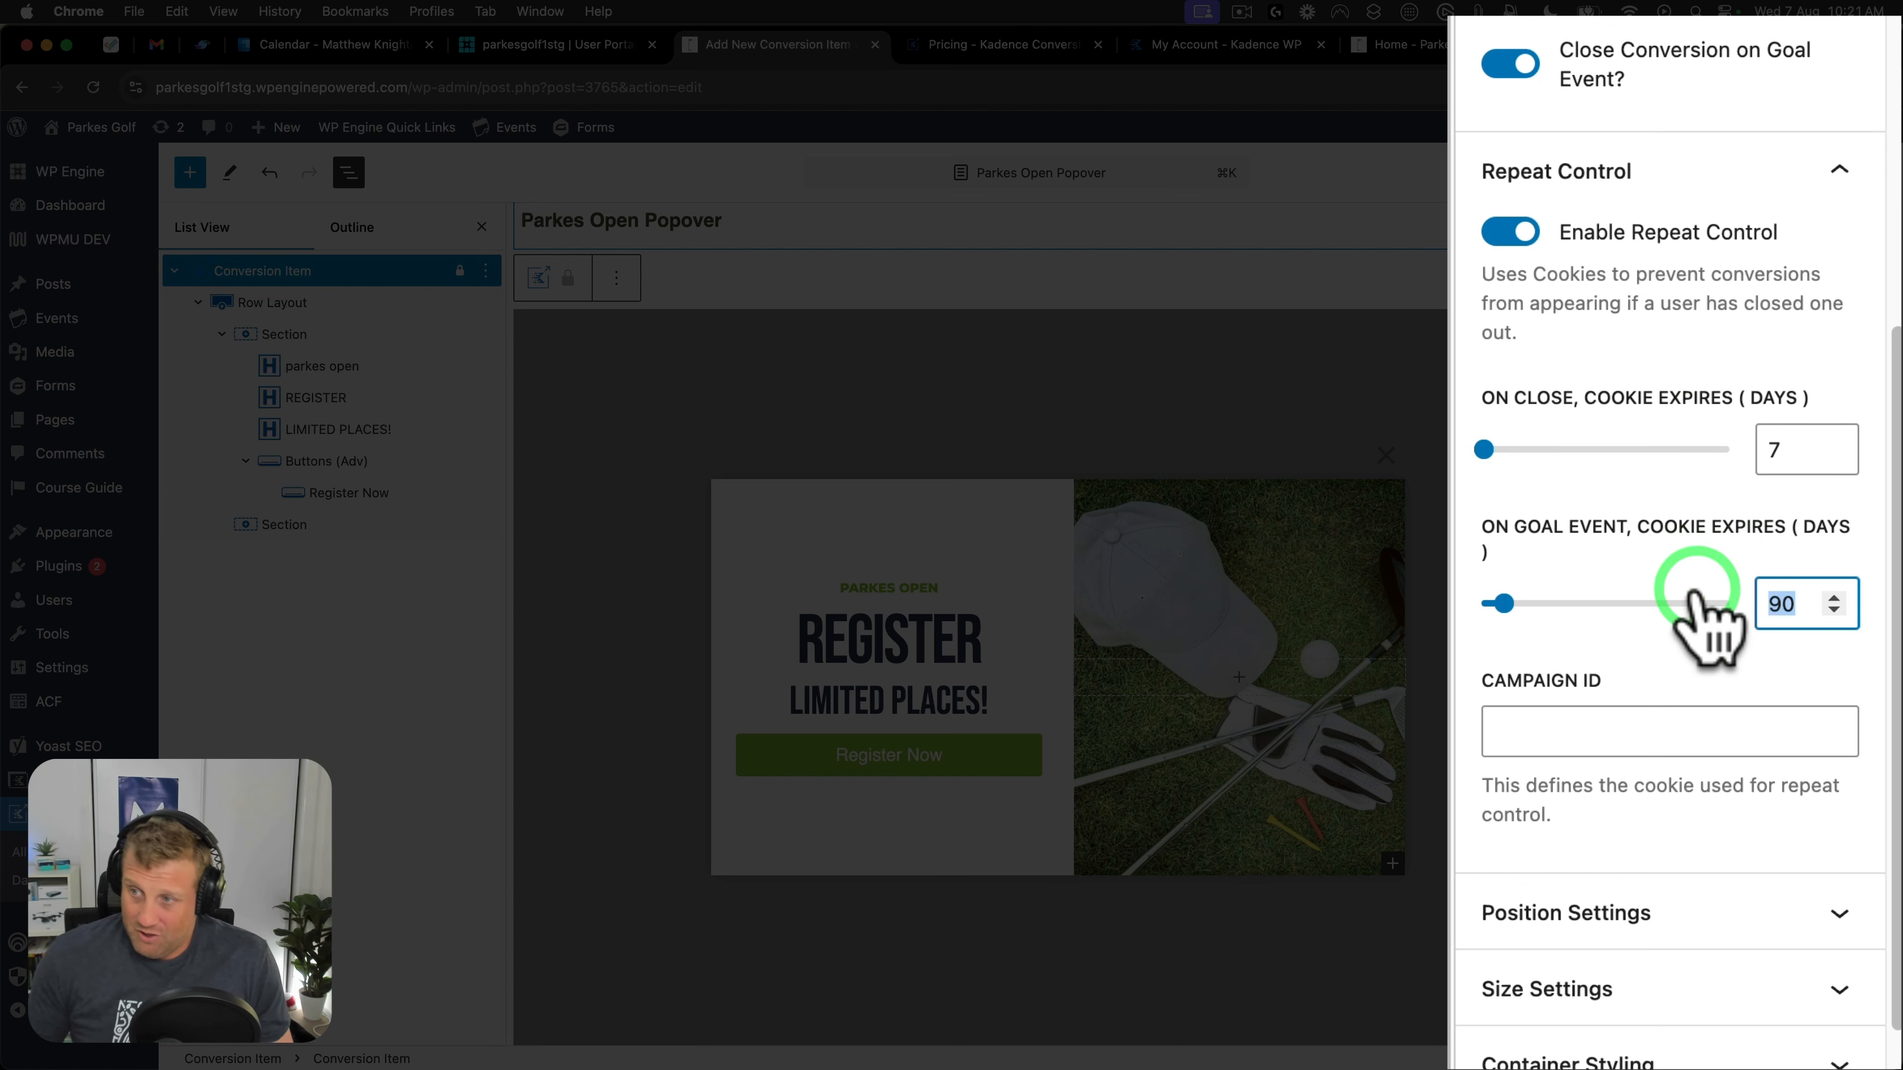
text(7)
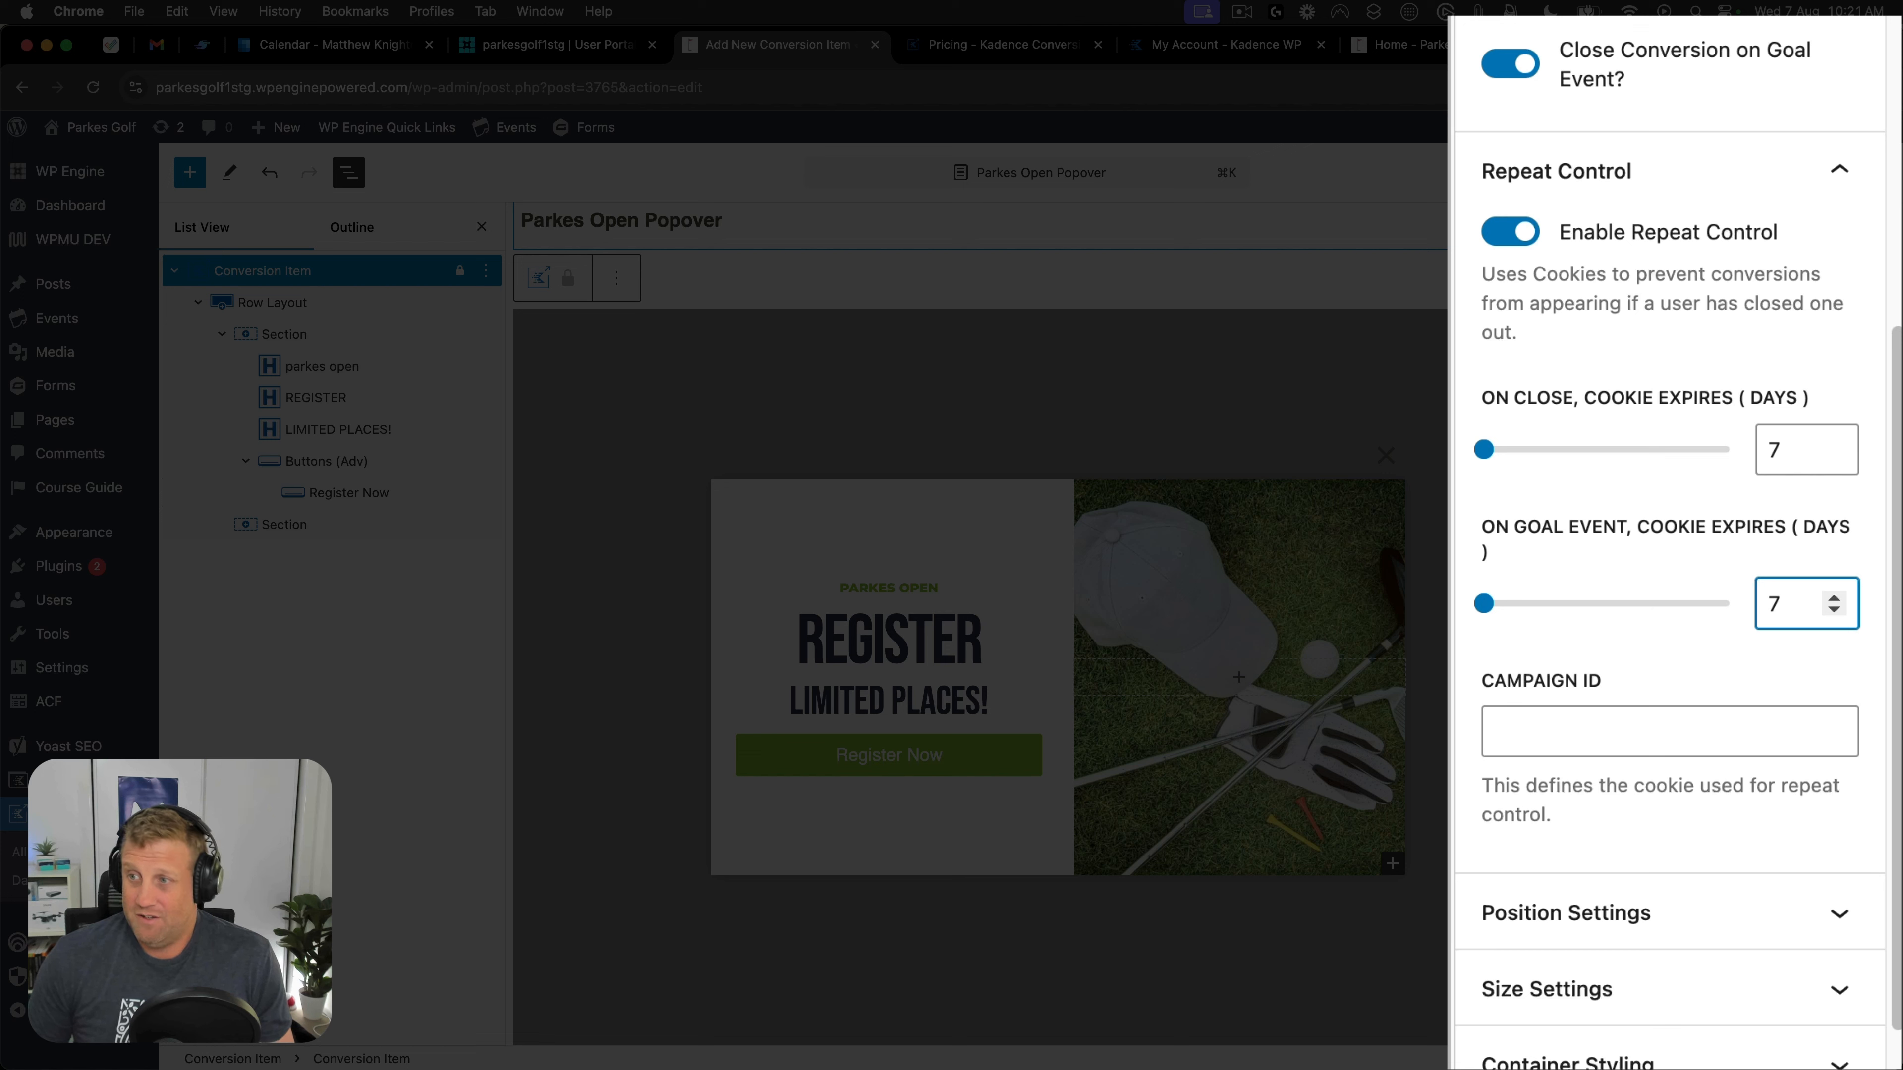
Set the repeat control campaign ID to PARKES-OPEN-PU, keep closing on goal event enabled, and save the popup.
click(1537, 730)
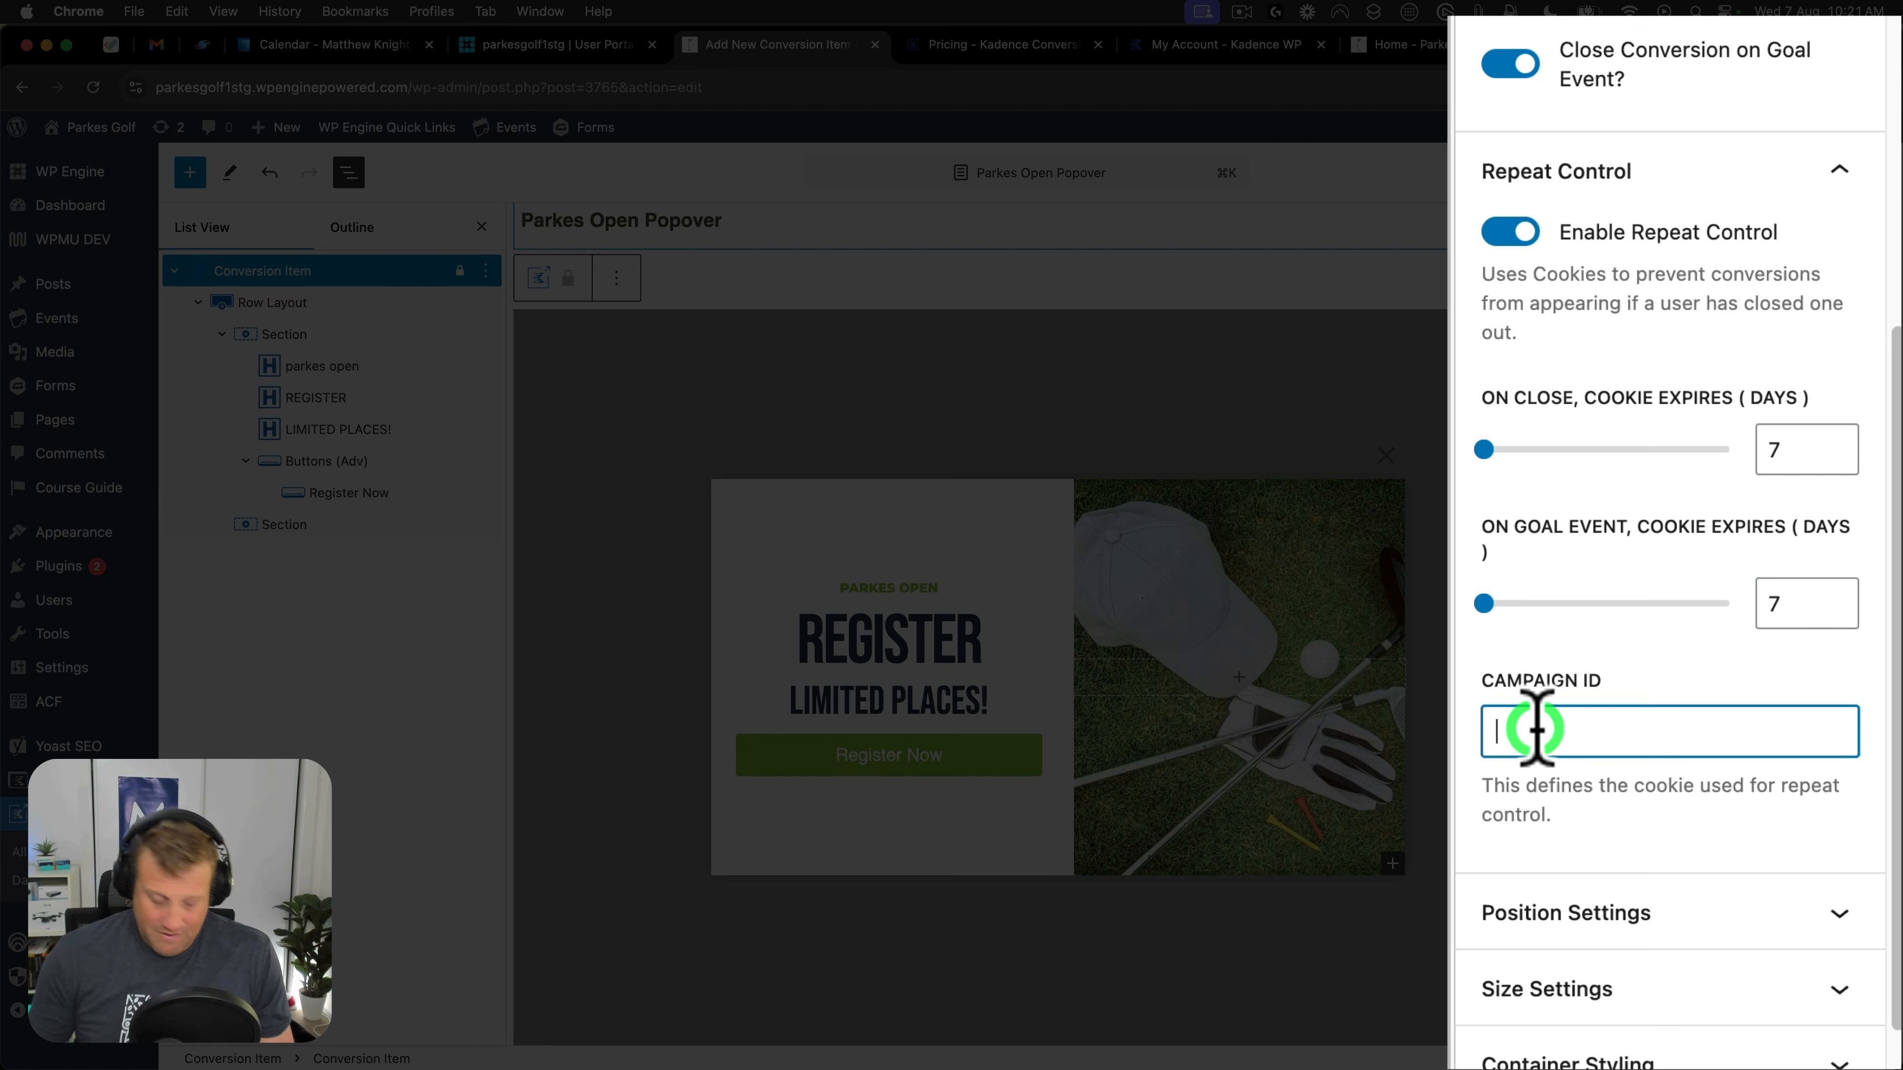
text(PA)
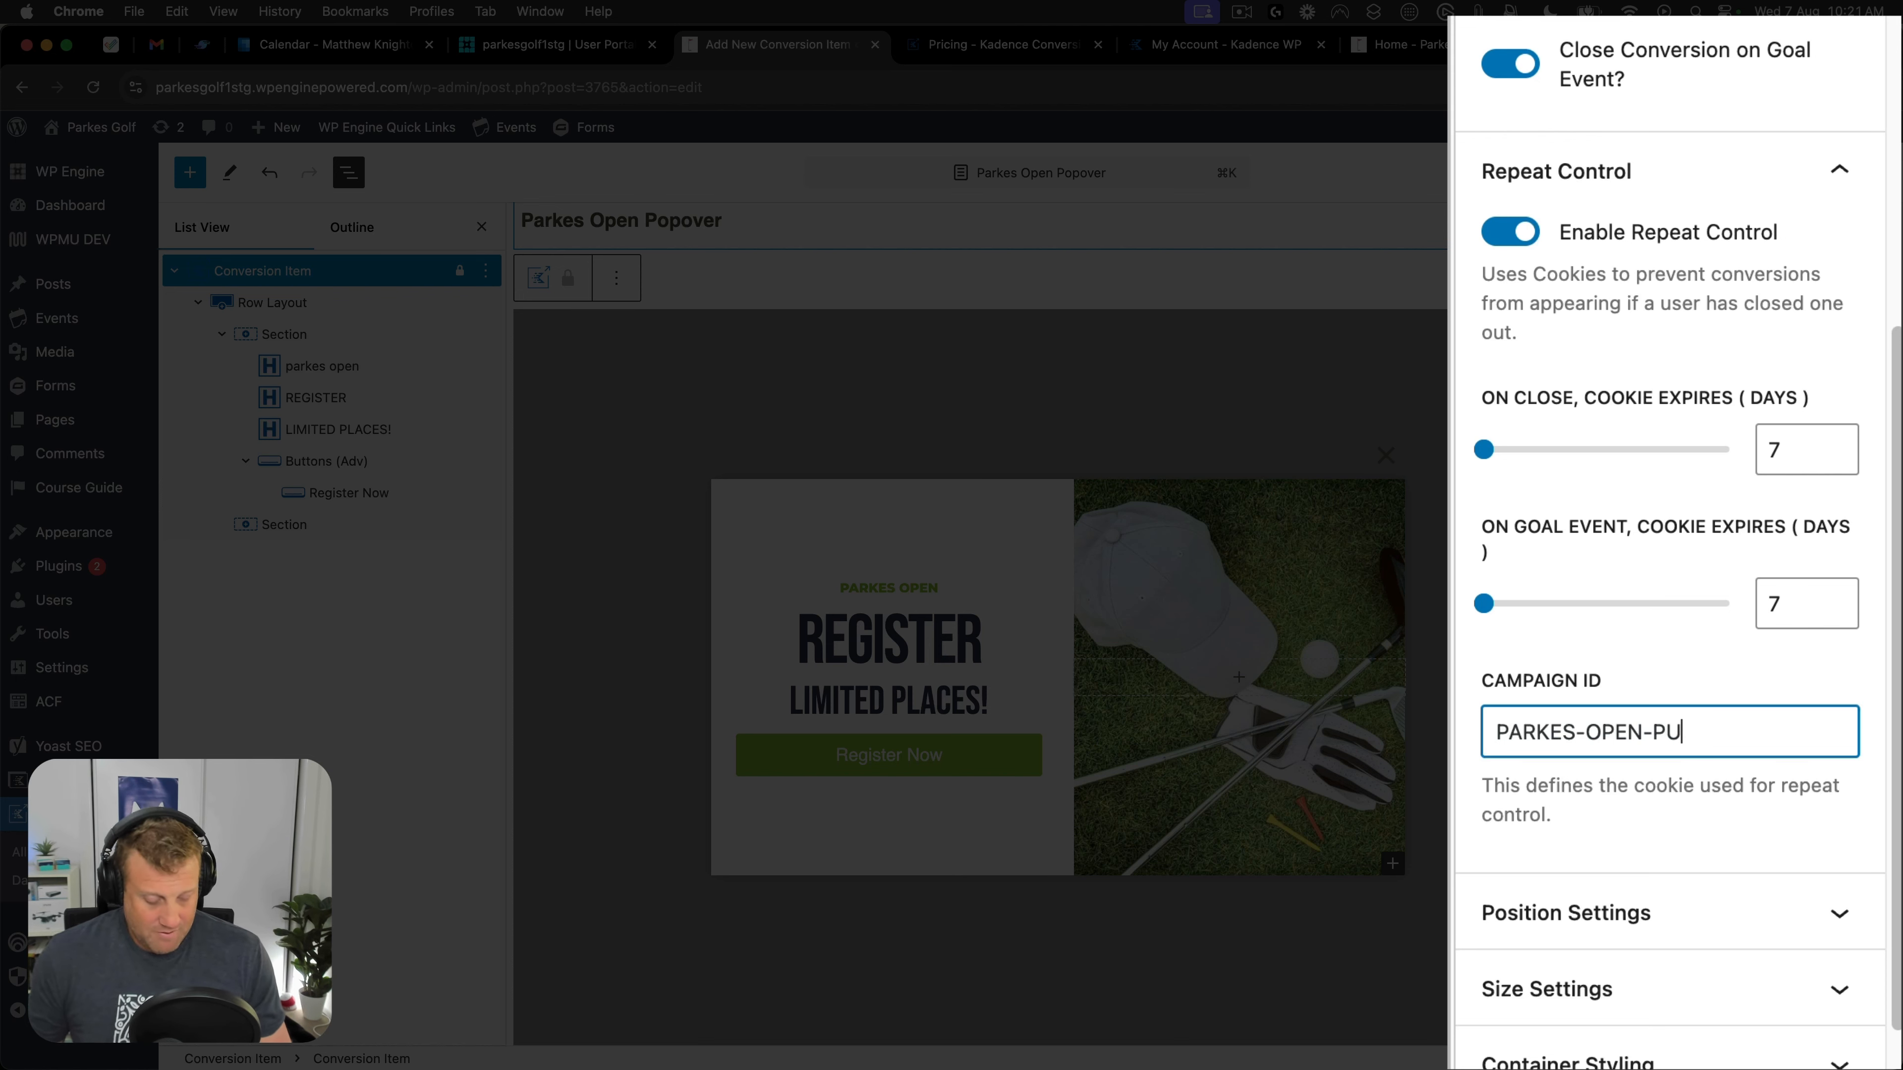
text(RKES-OPEN-PU)
key(super+a)
click(1596, 54)
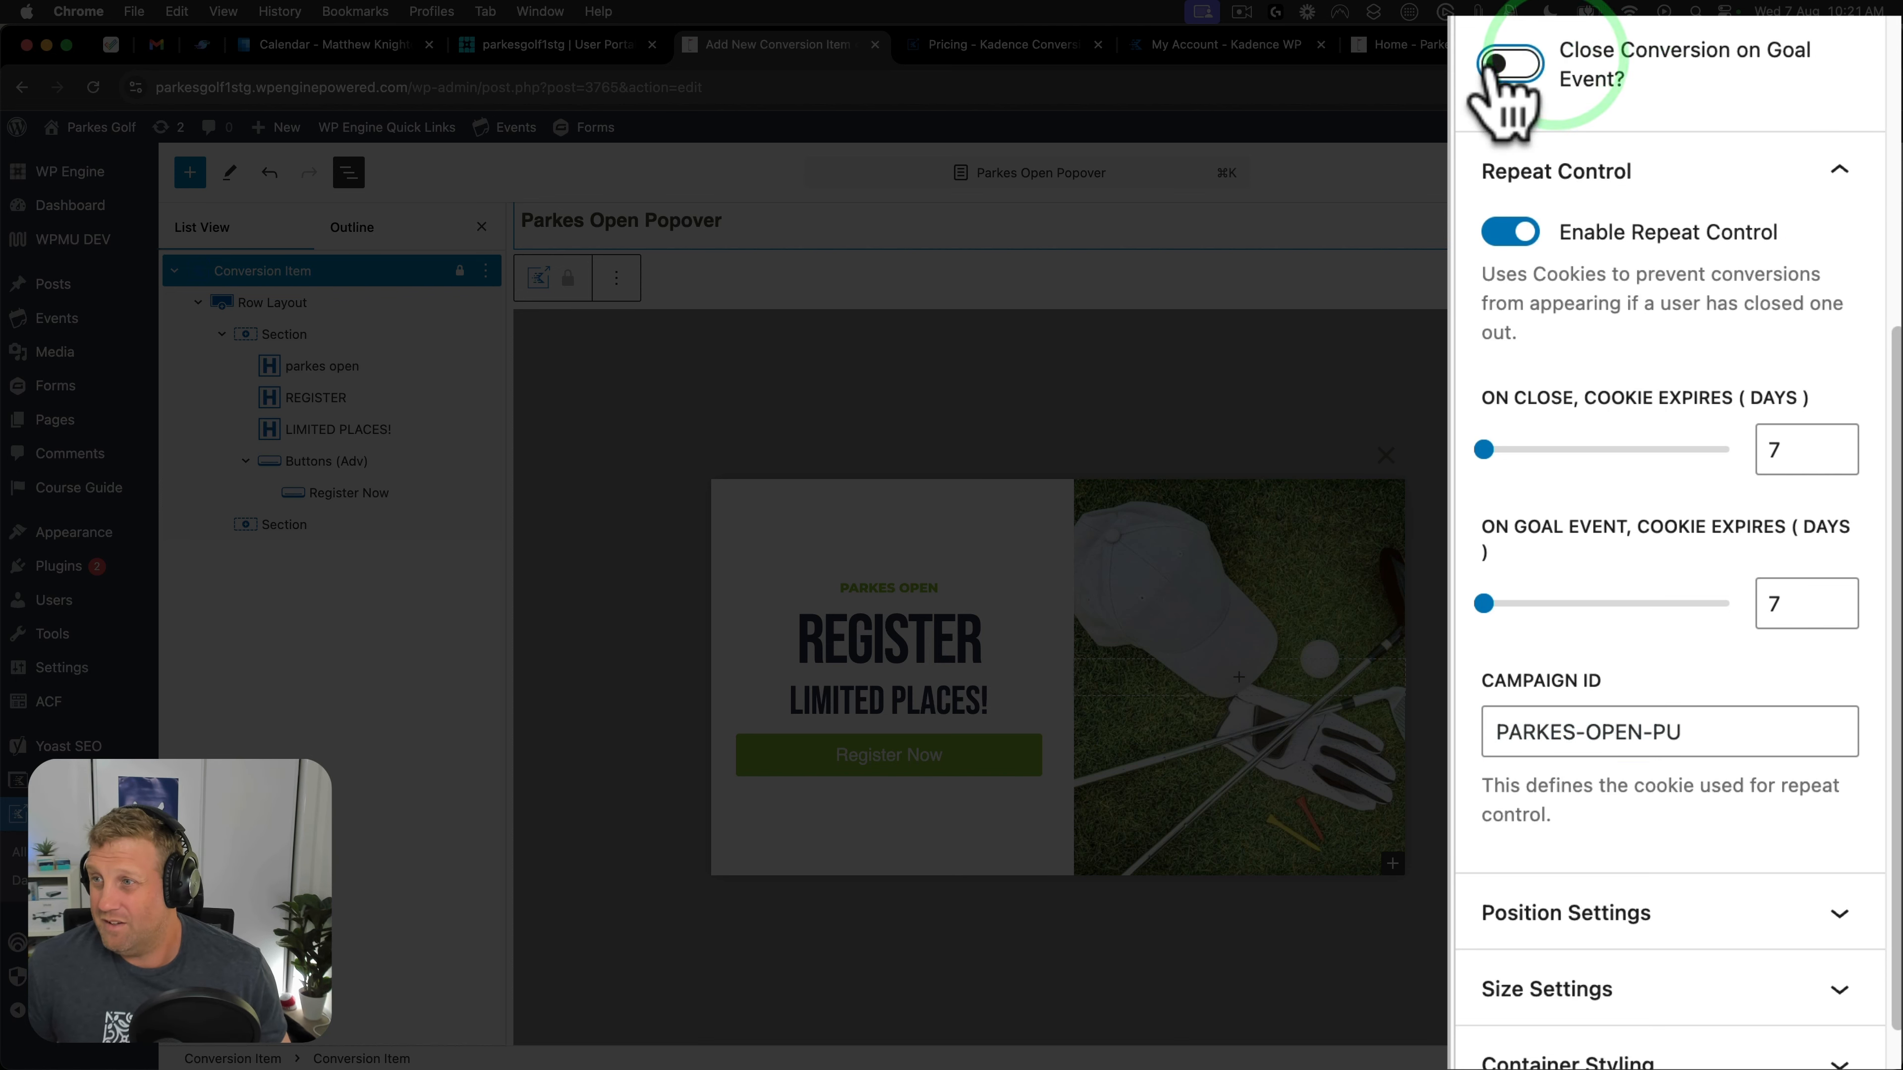
click(1843, 174)
scroll(1592, 148, up, 3)
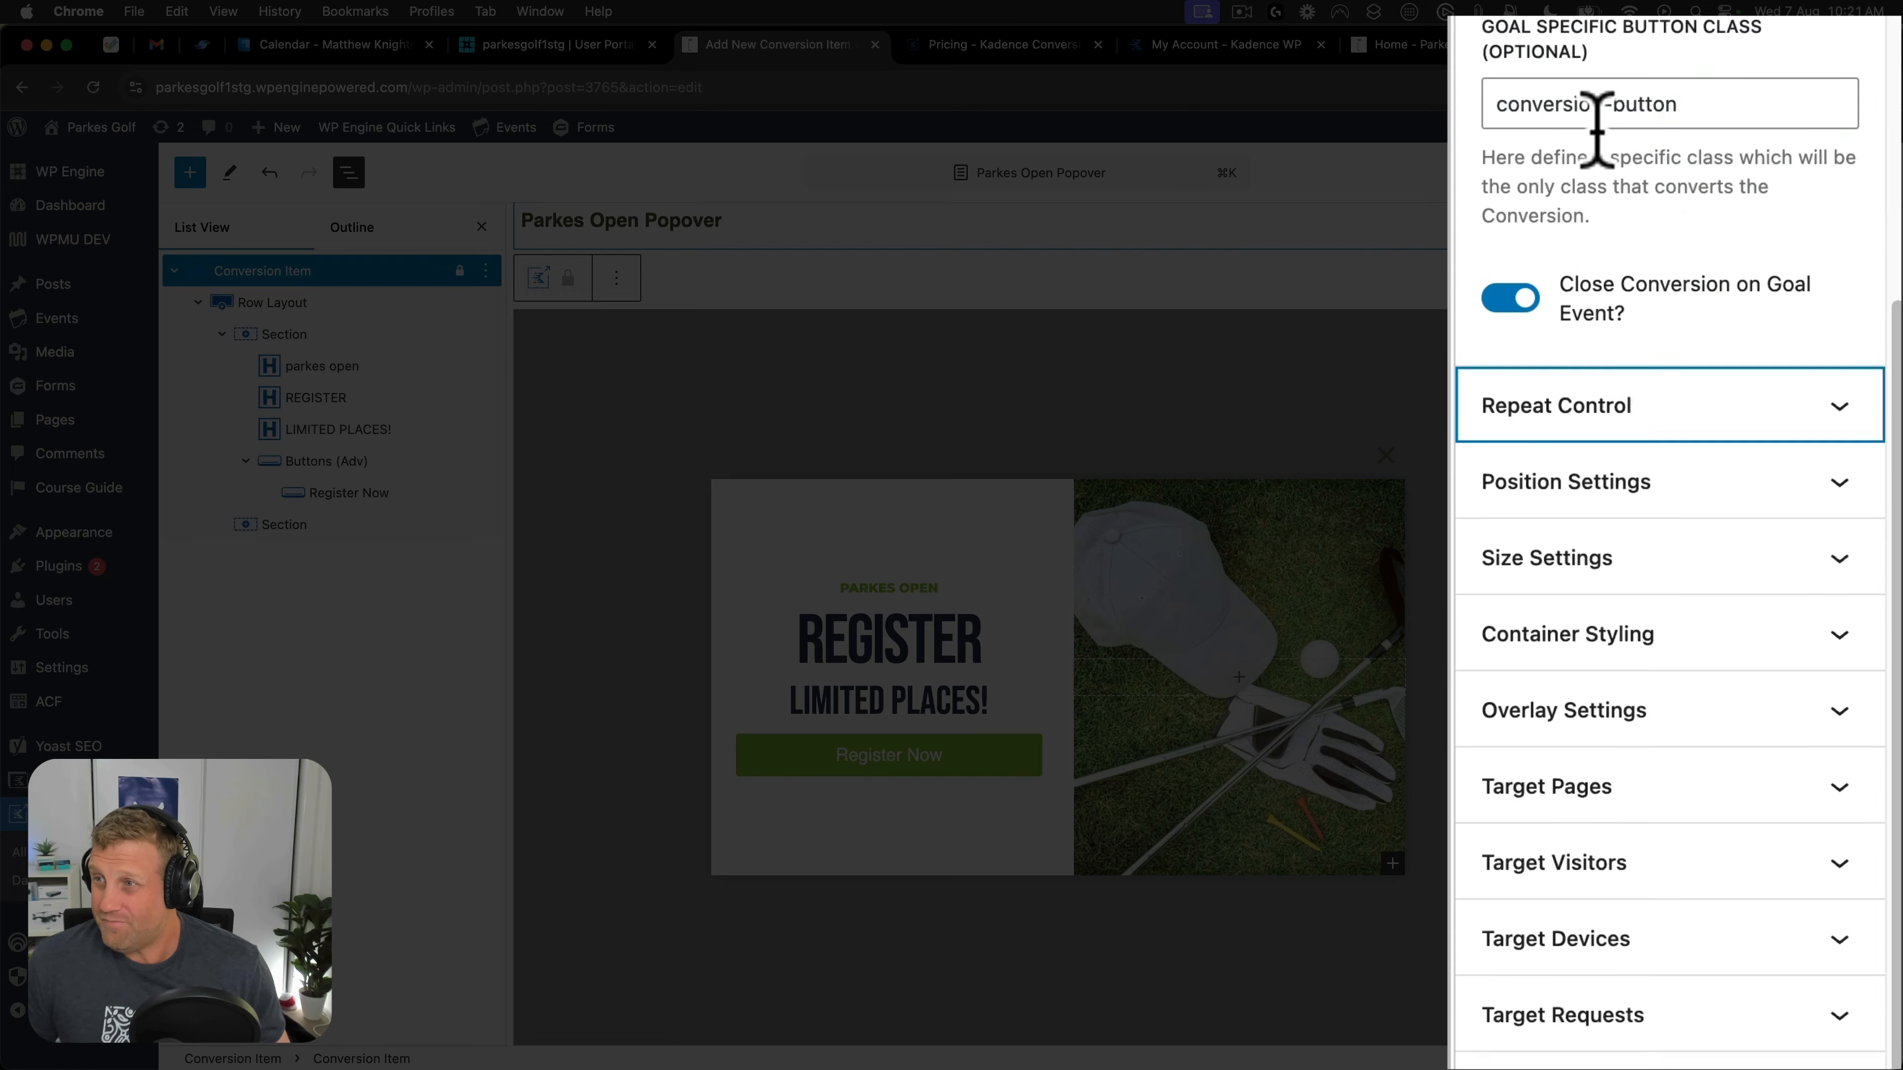
scroll(1704, 154, up, 2)
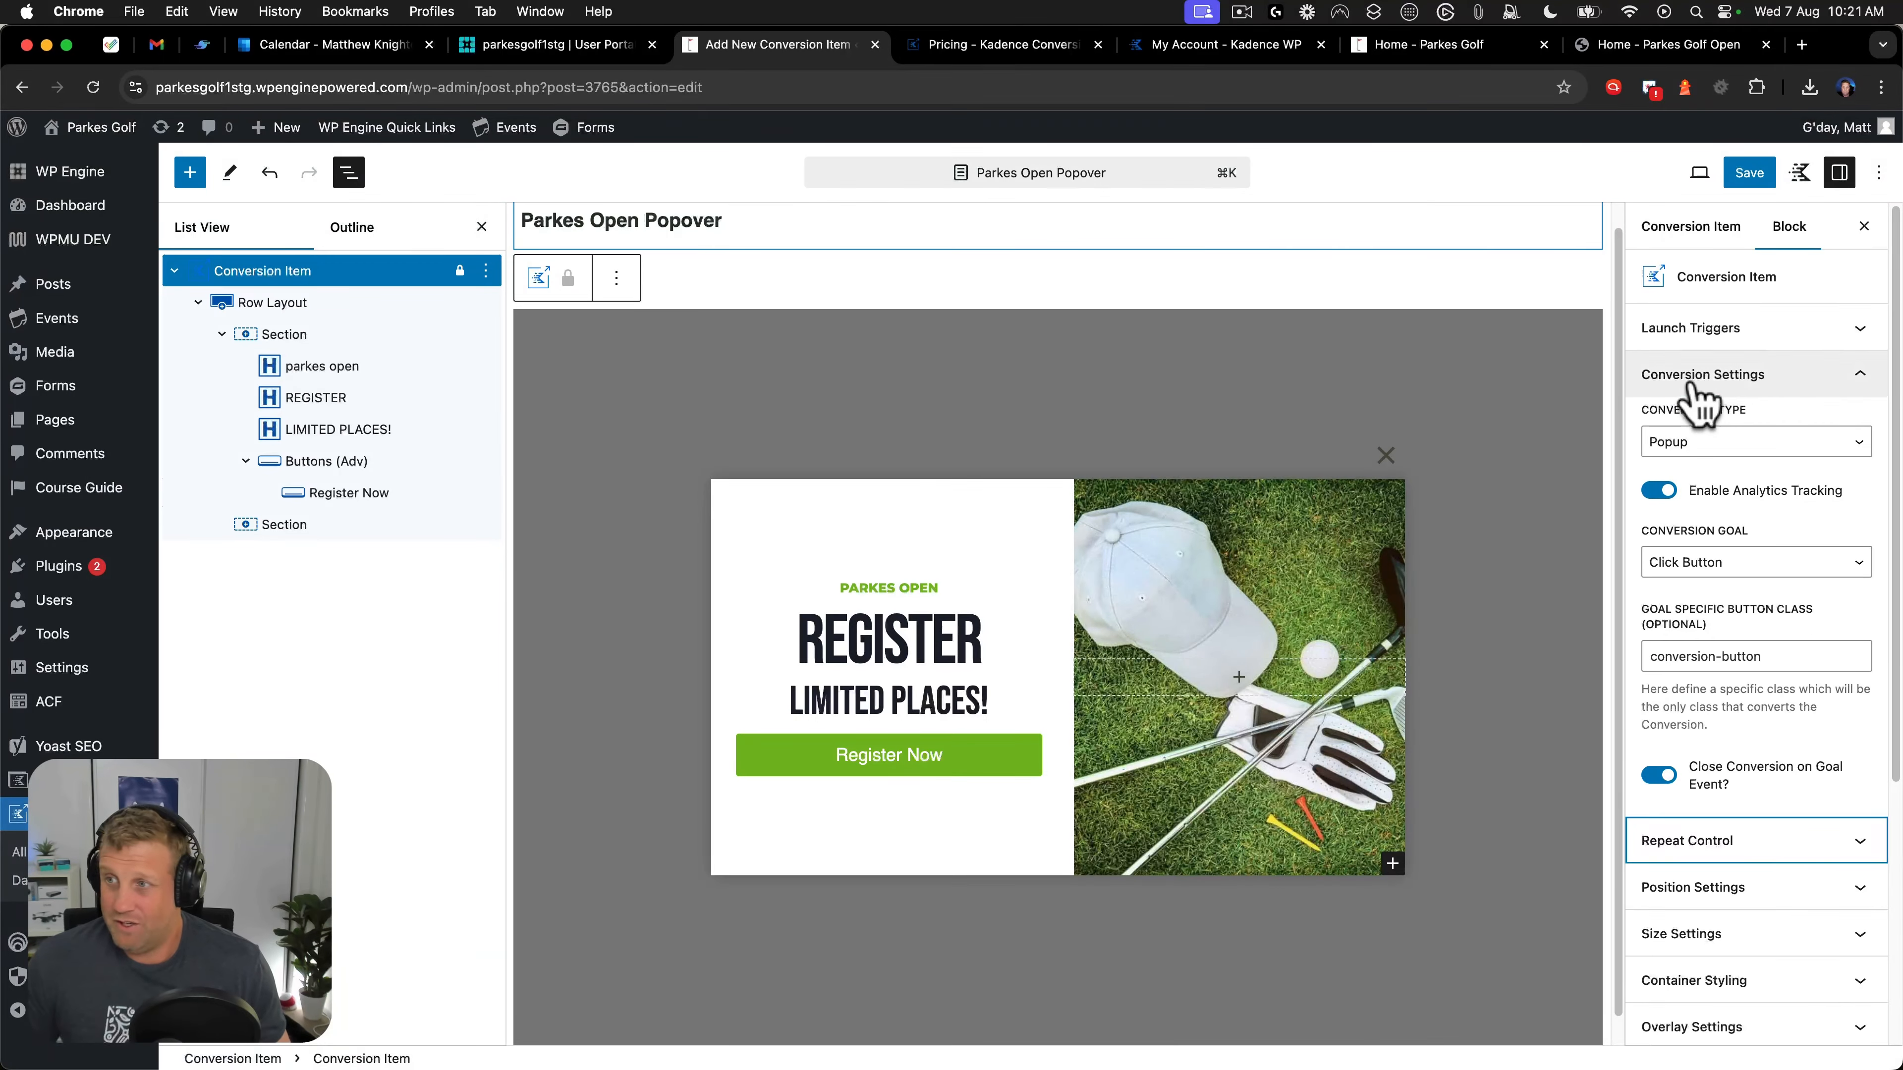
click(1691, 378)
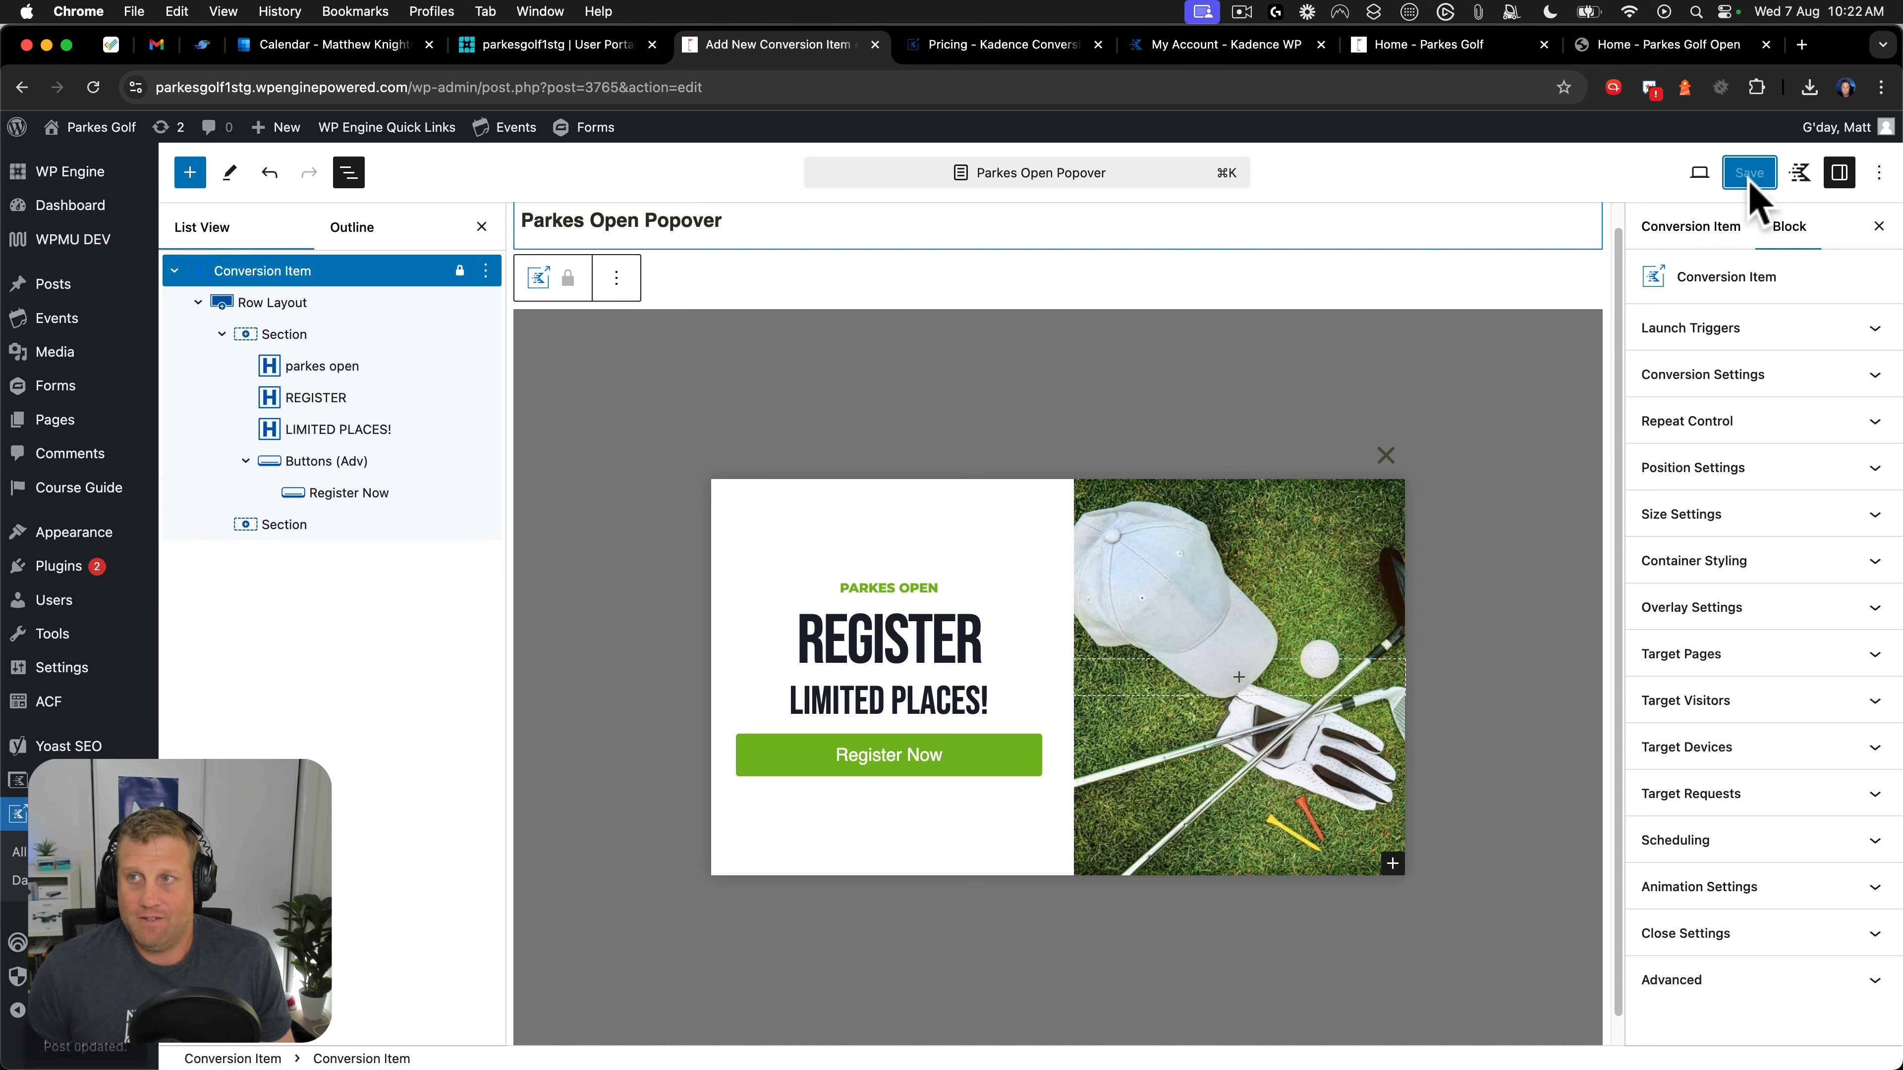
Reload the Parkes Golf staging homepage and browse through it to test the time-delayed registration popup.
click(1414, 54)
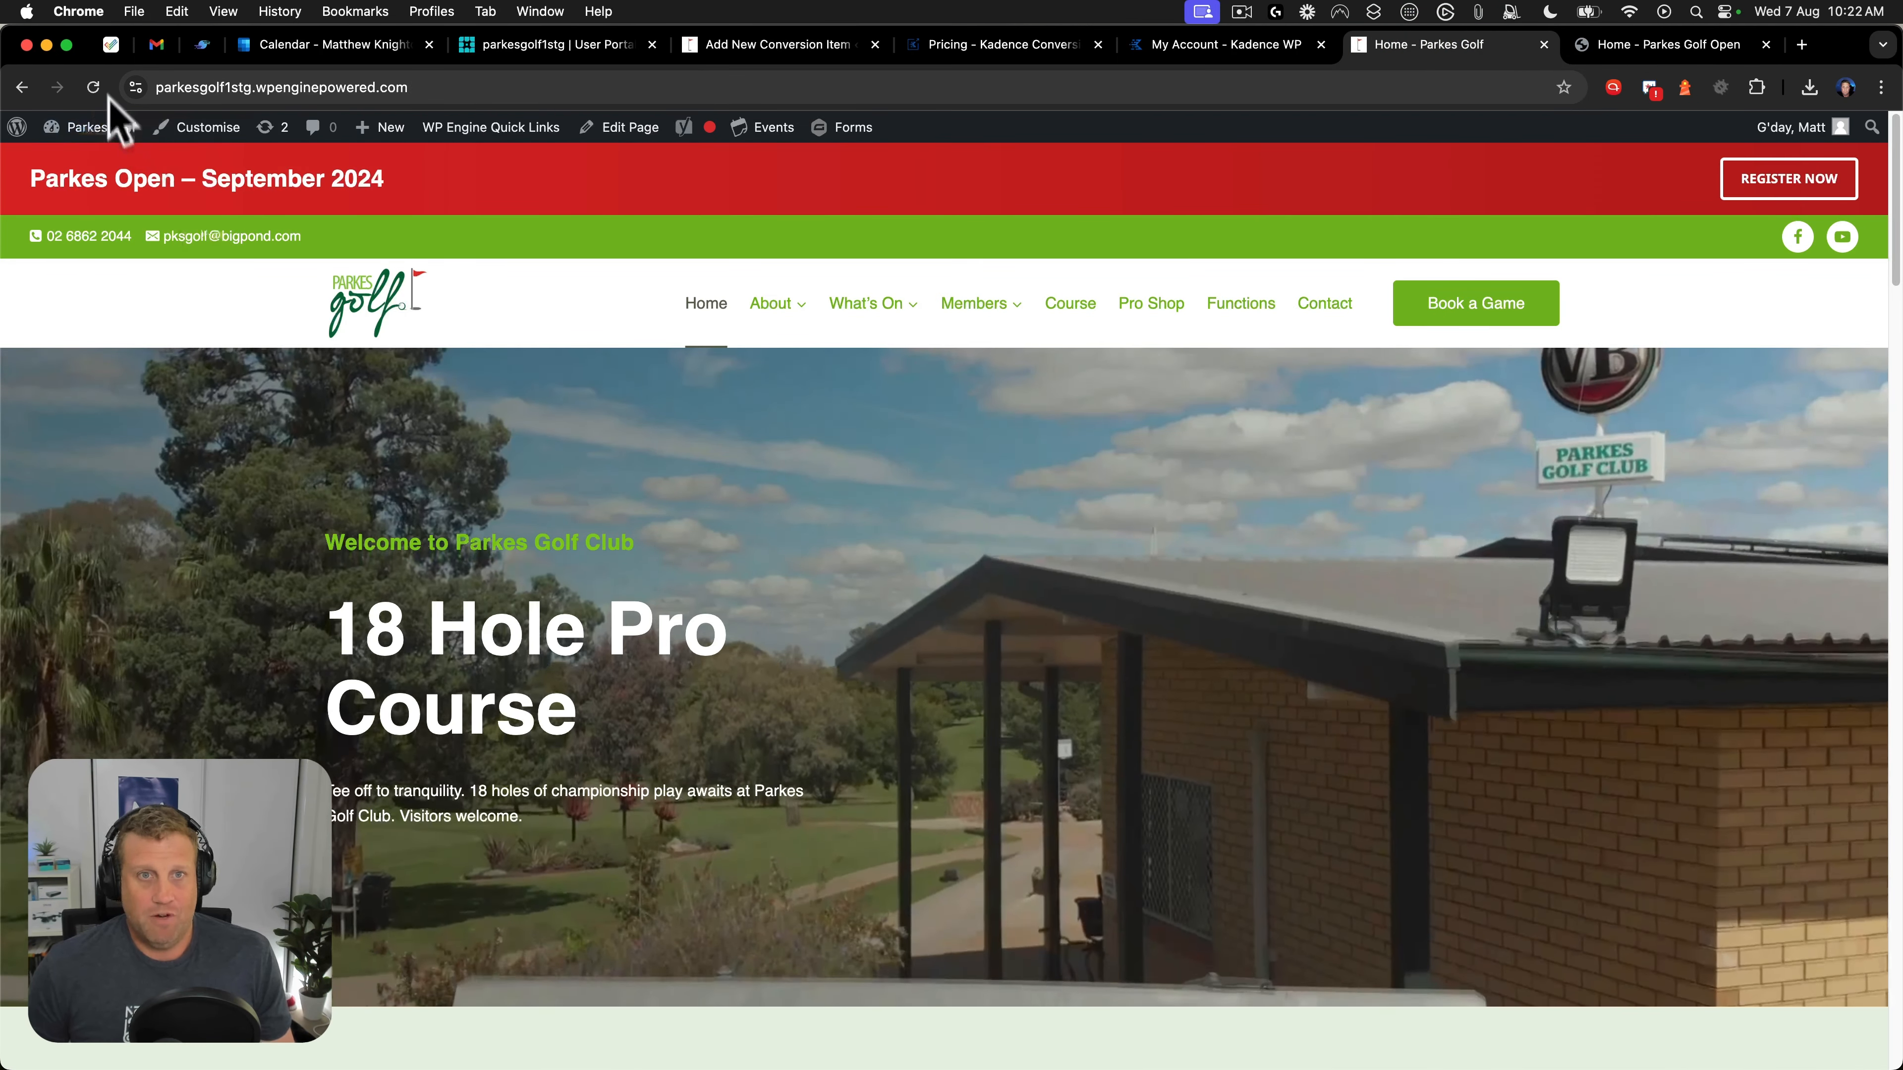
click(93, 88)
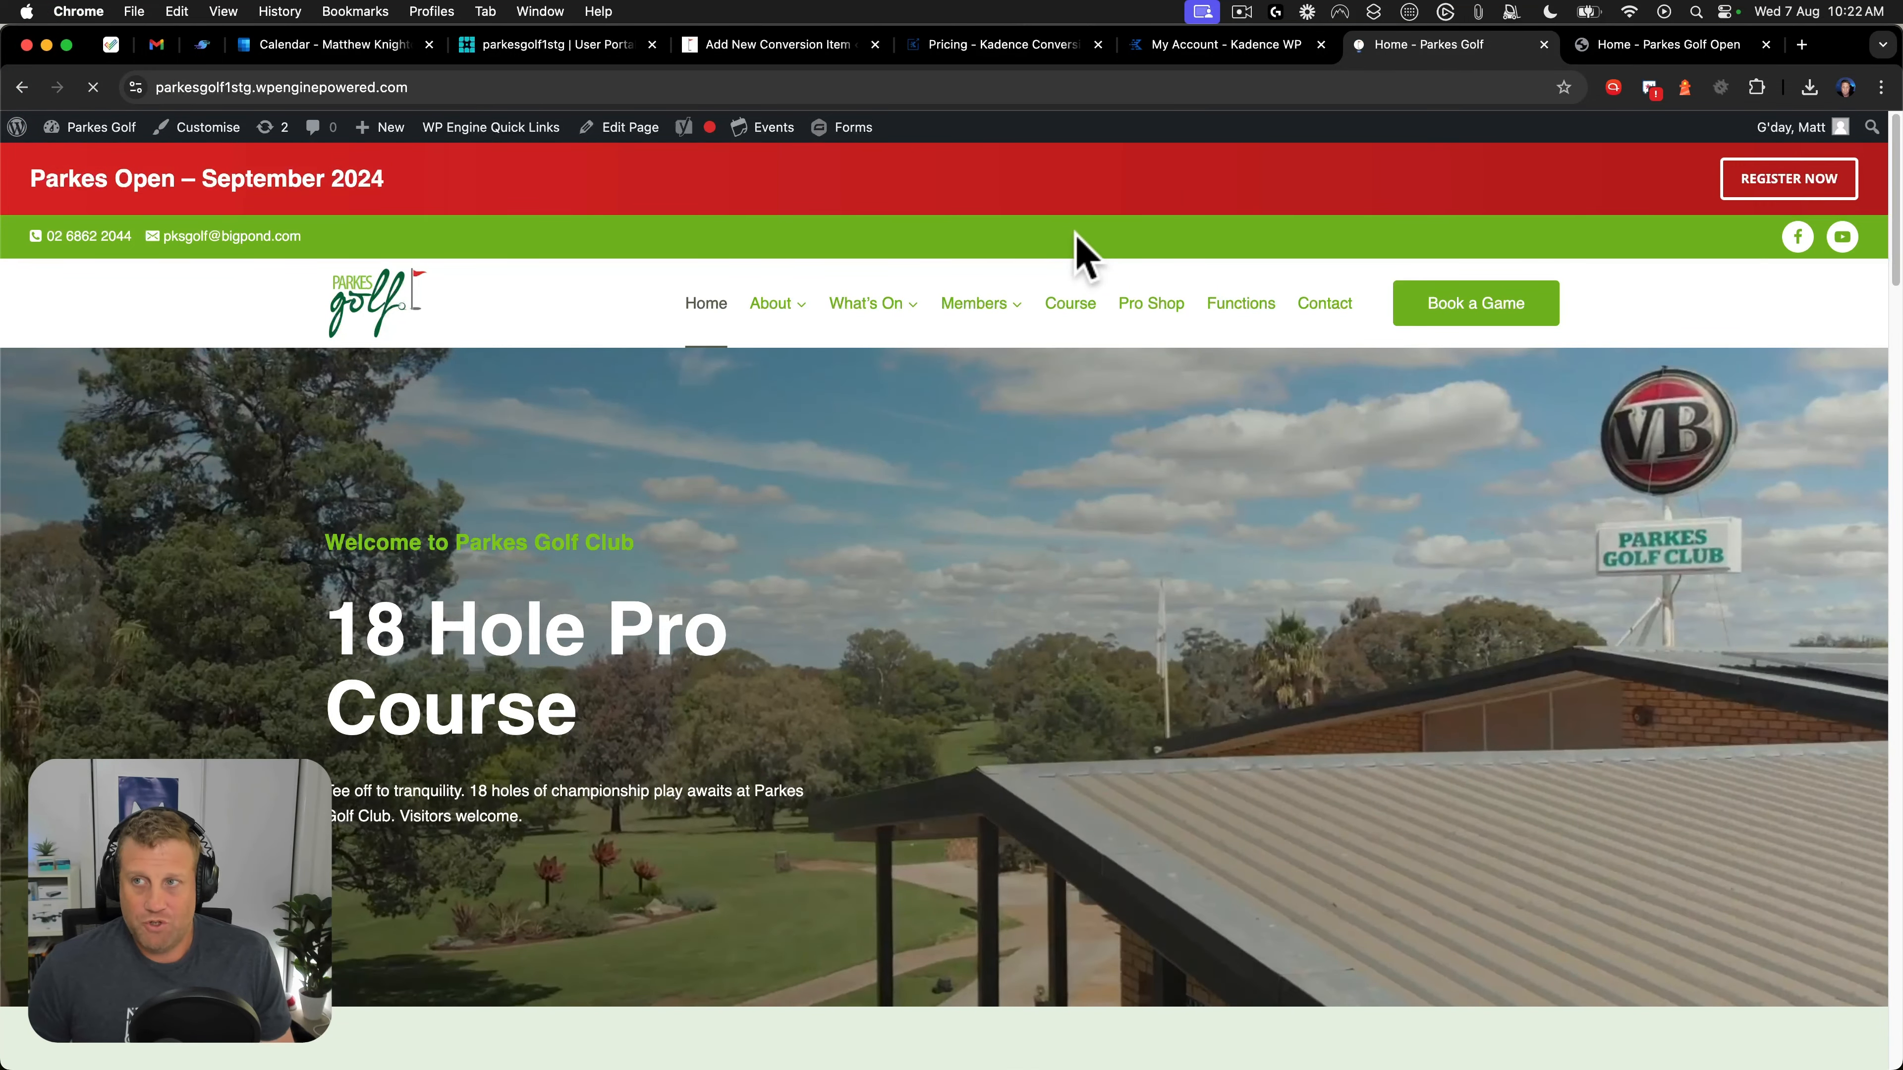
scroll(1083, 255, down, 5)
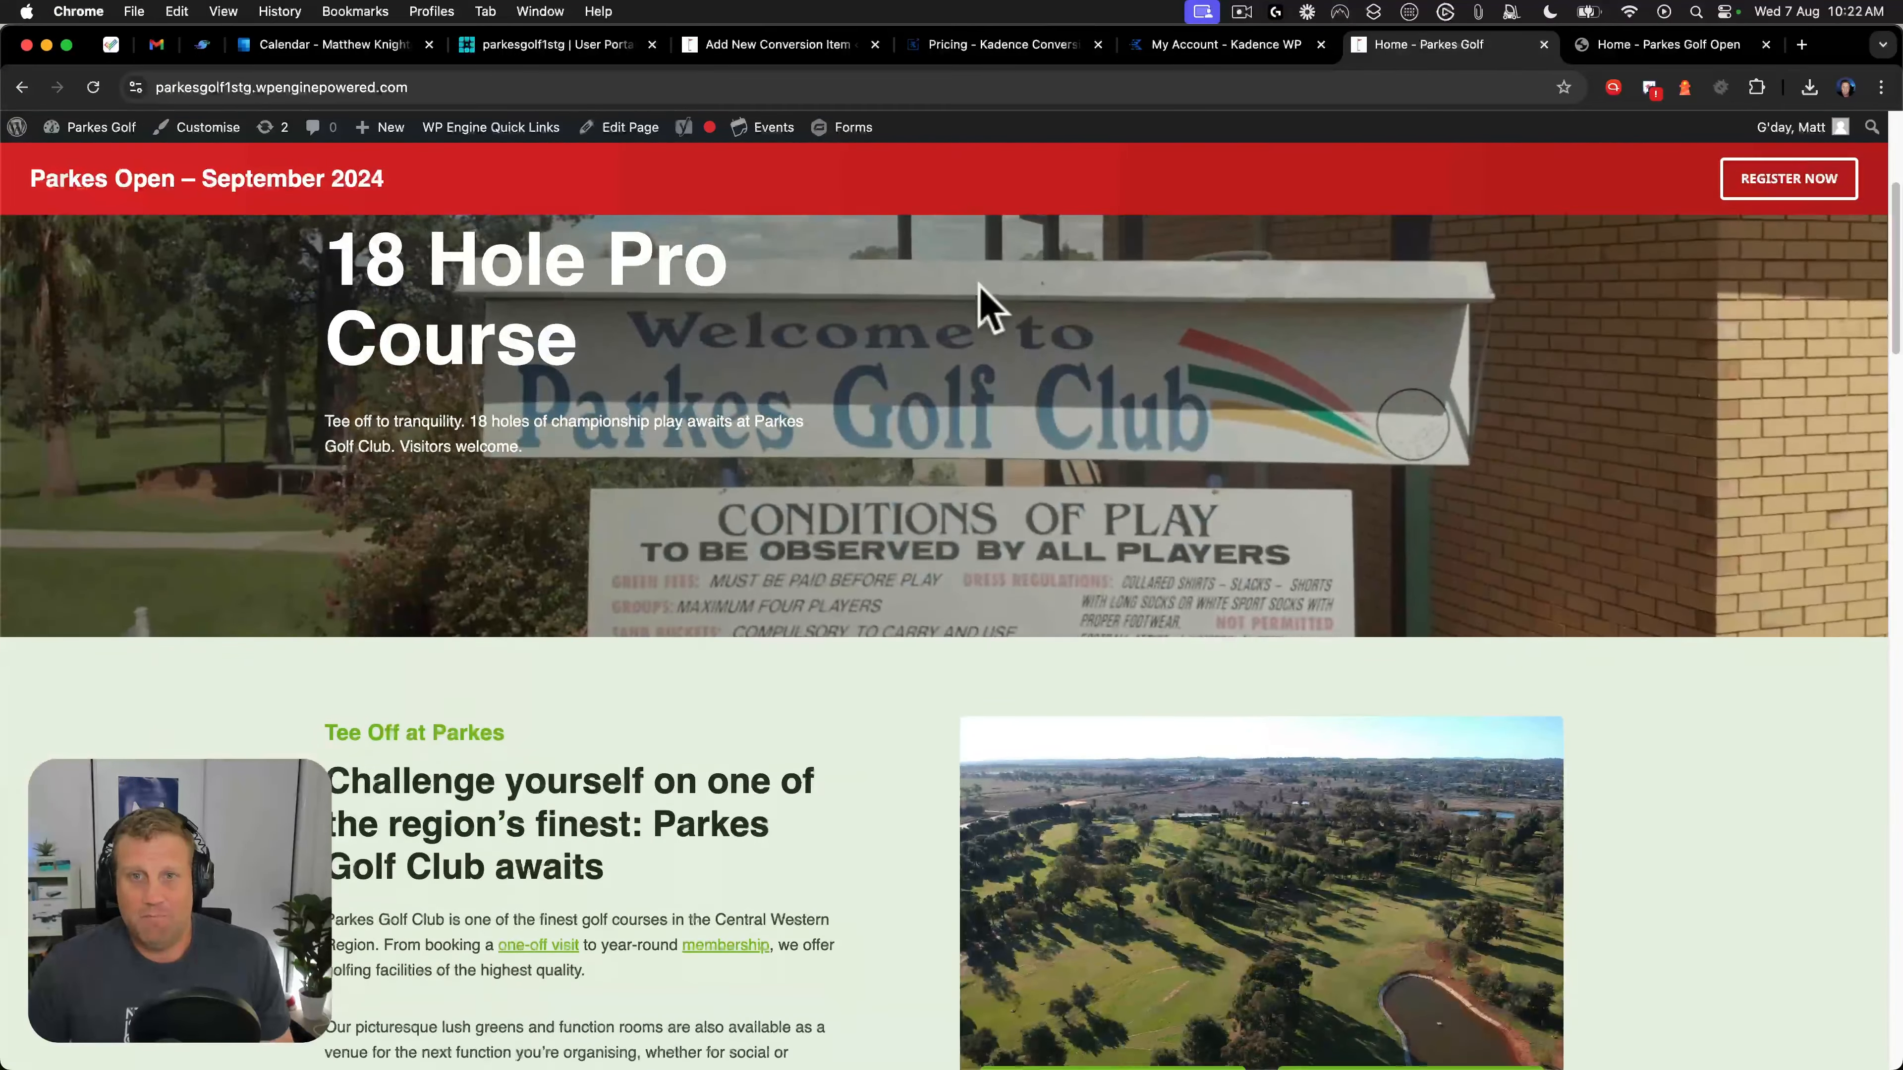
scroll(982, 306, down, 4)
scroll(959, 295, up, 9)
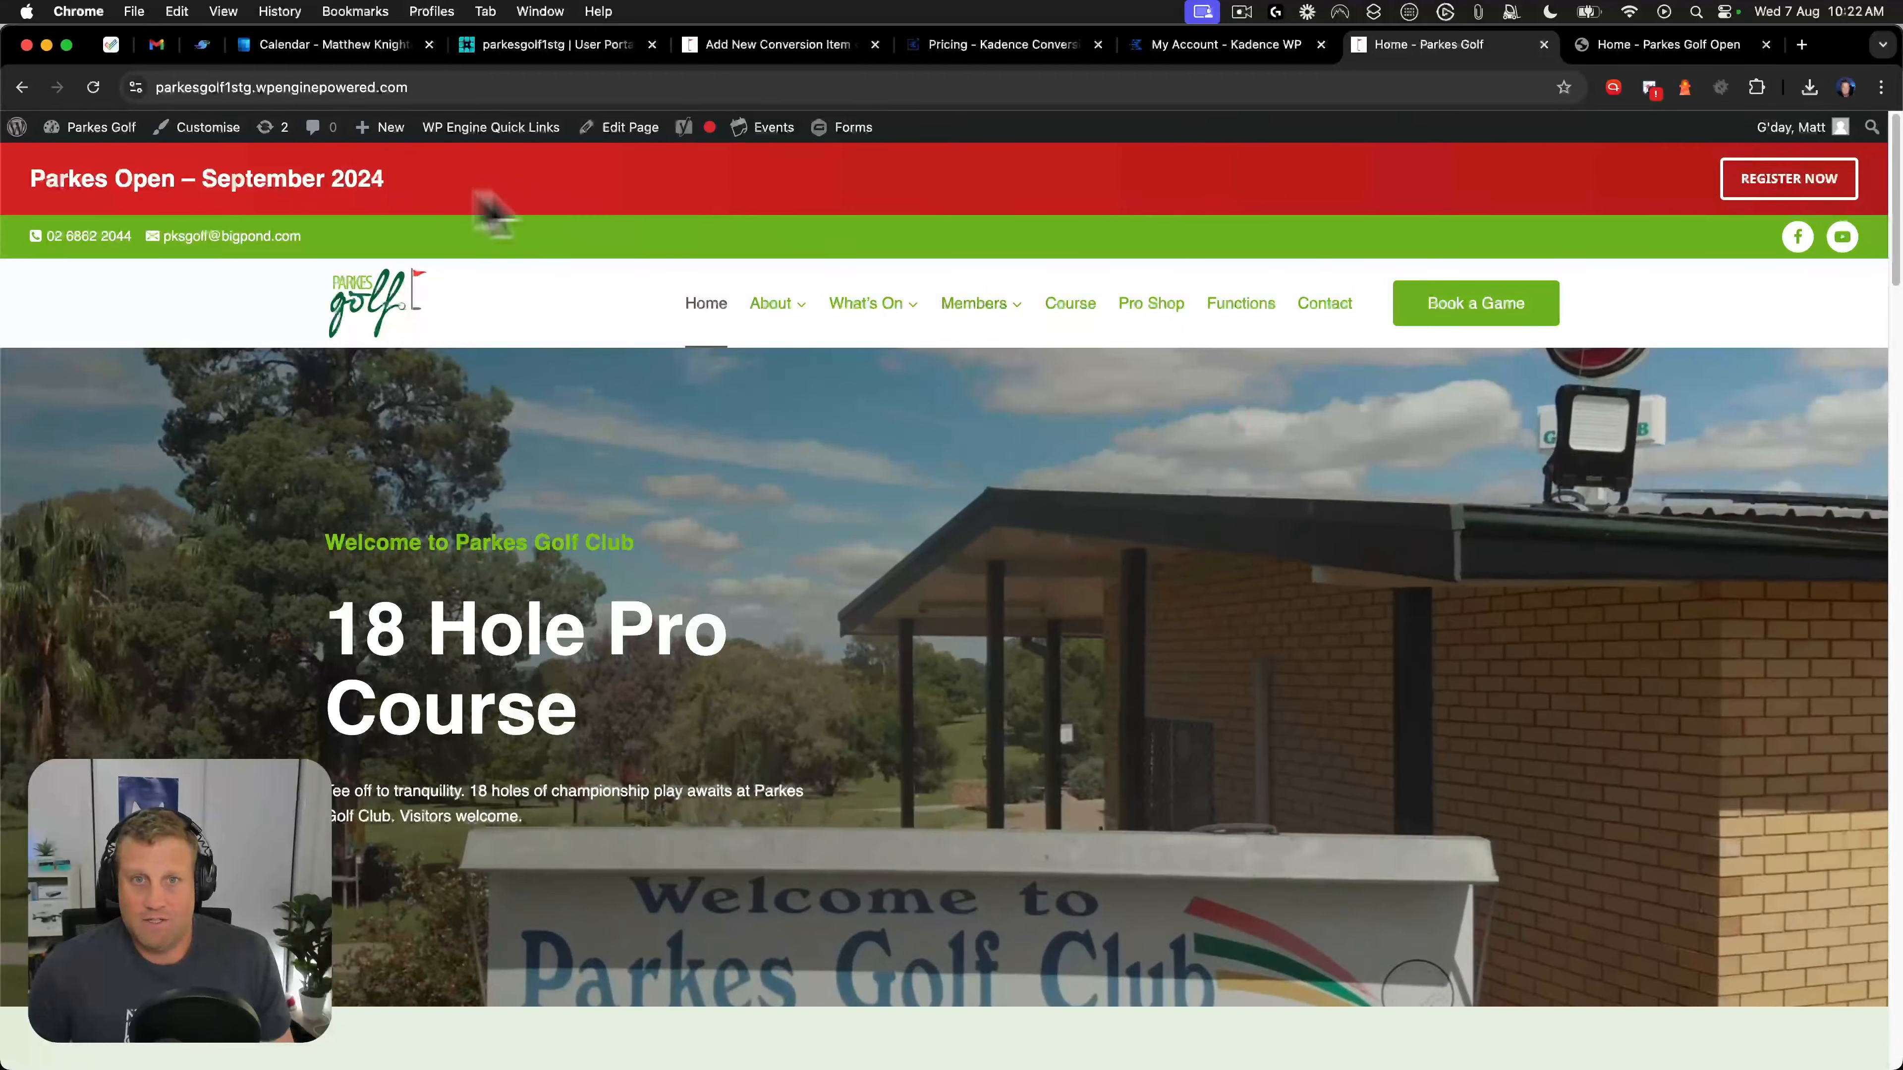
scroll(909, 364, down, 15)
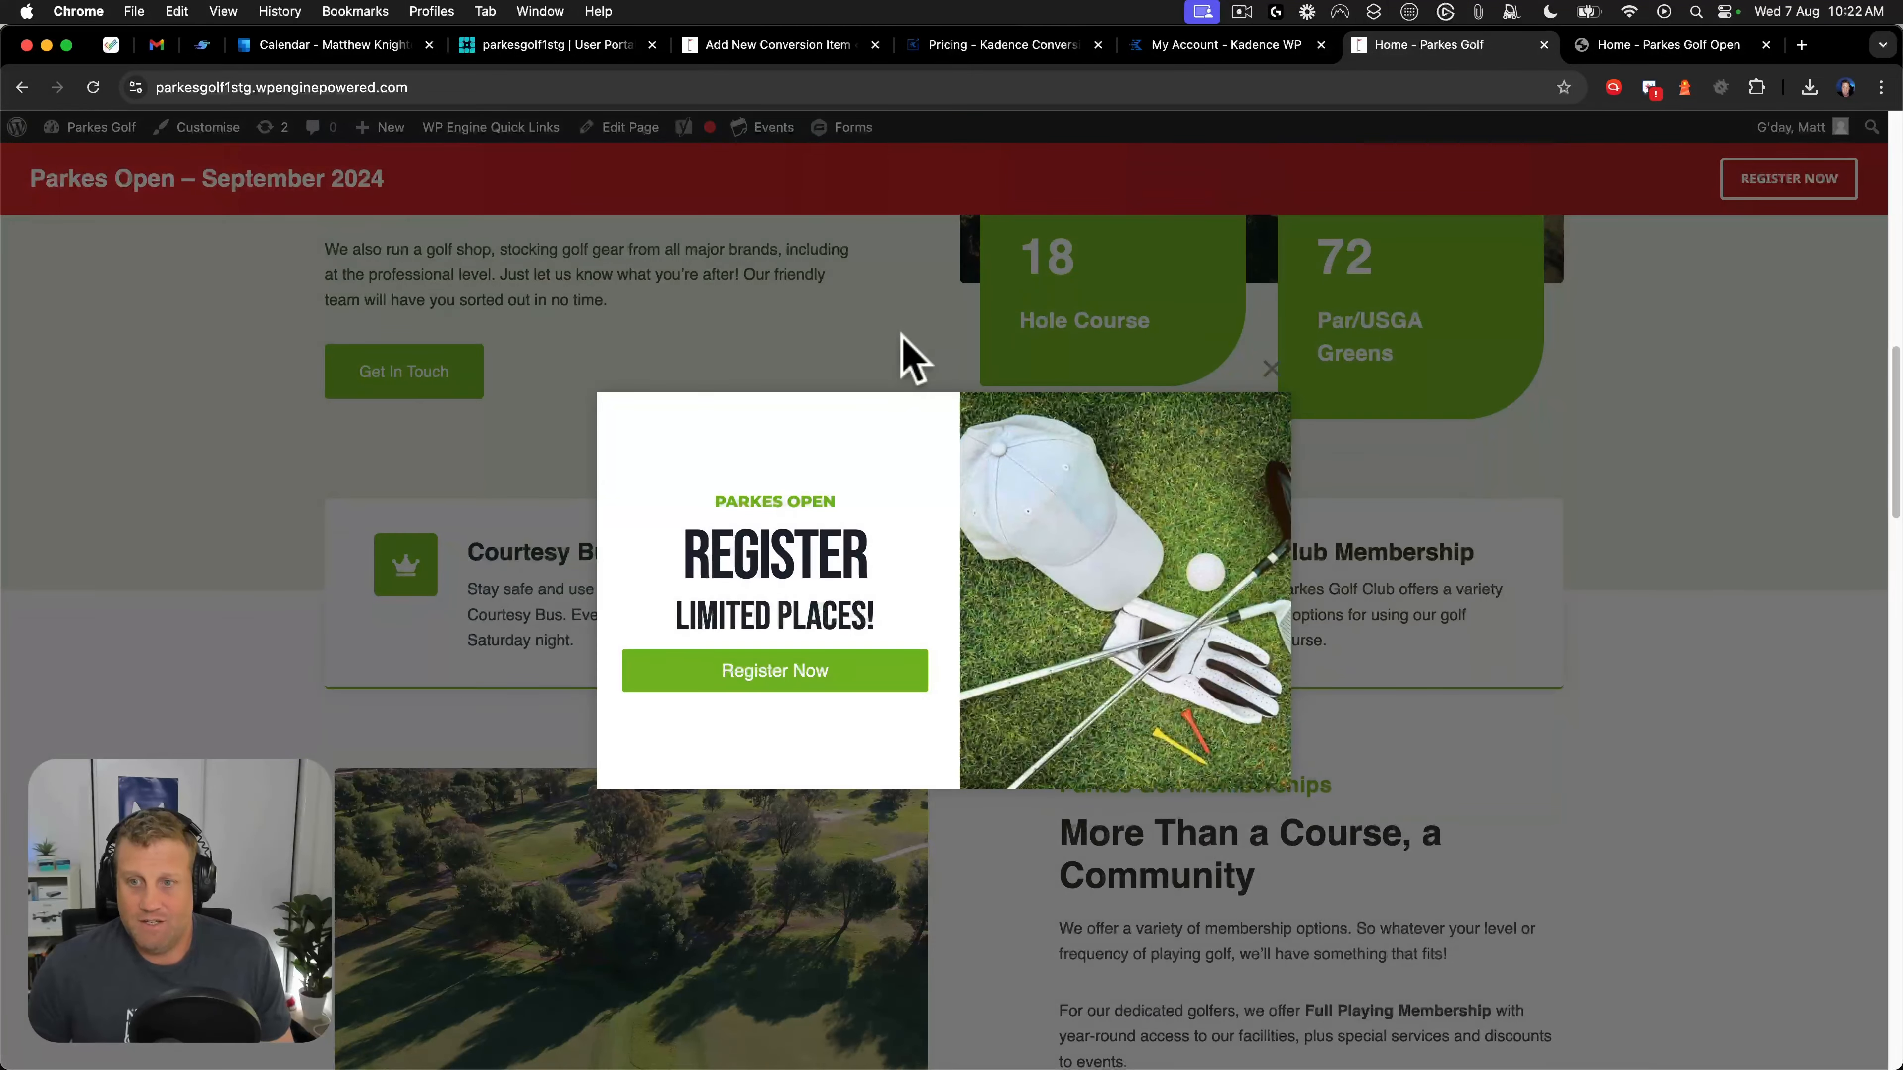
Follow the popup's Register Now link, check the Parkes Open site it opens, and return to the staging homepage to recheck the page.
click(772, 679)
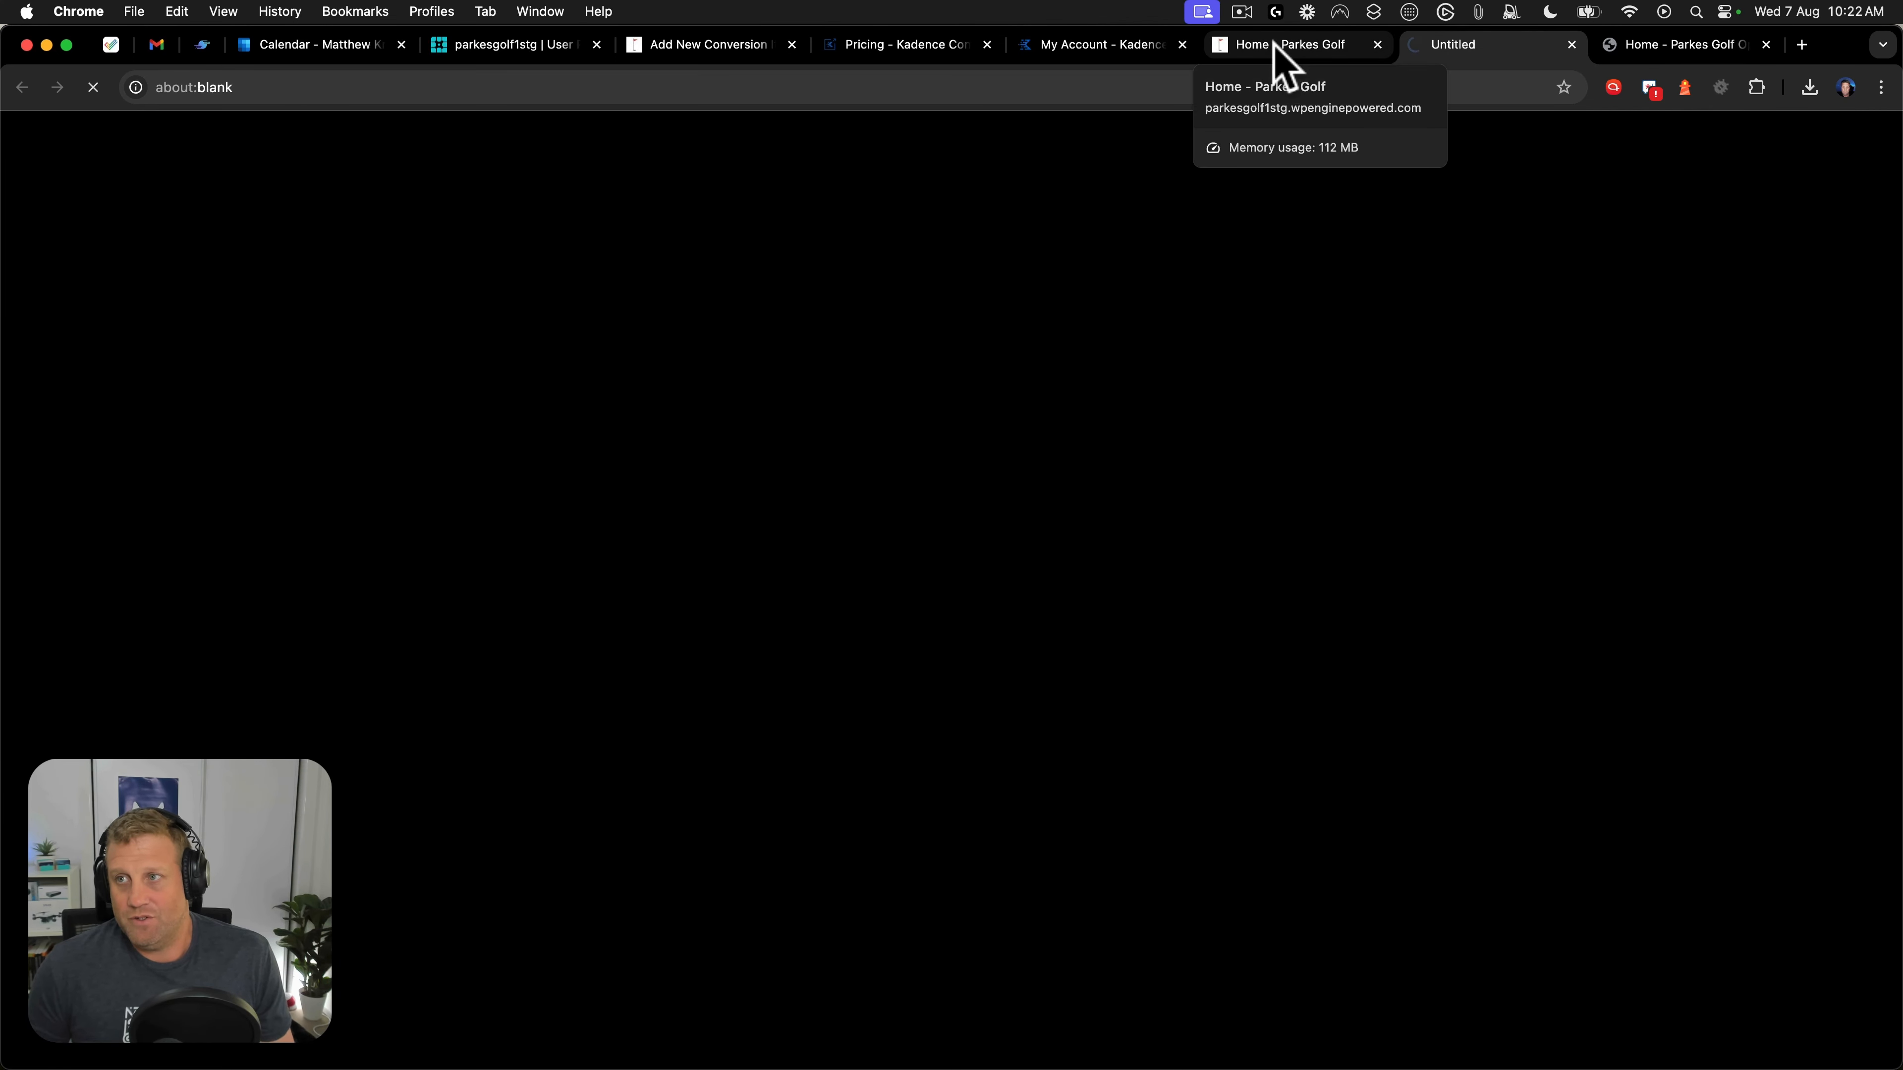
click(1273, 47)
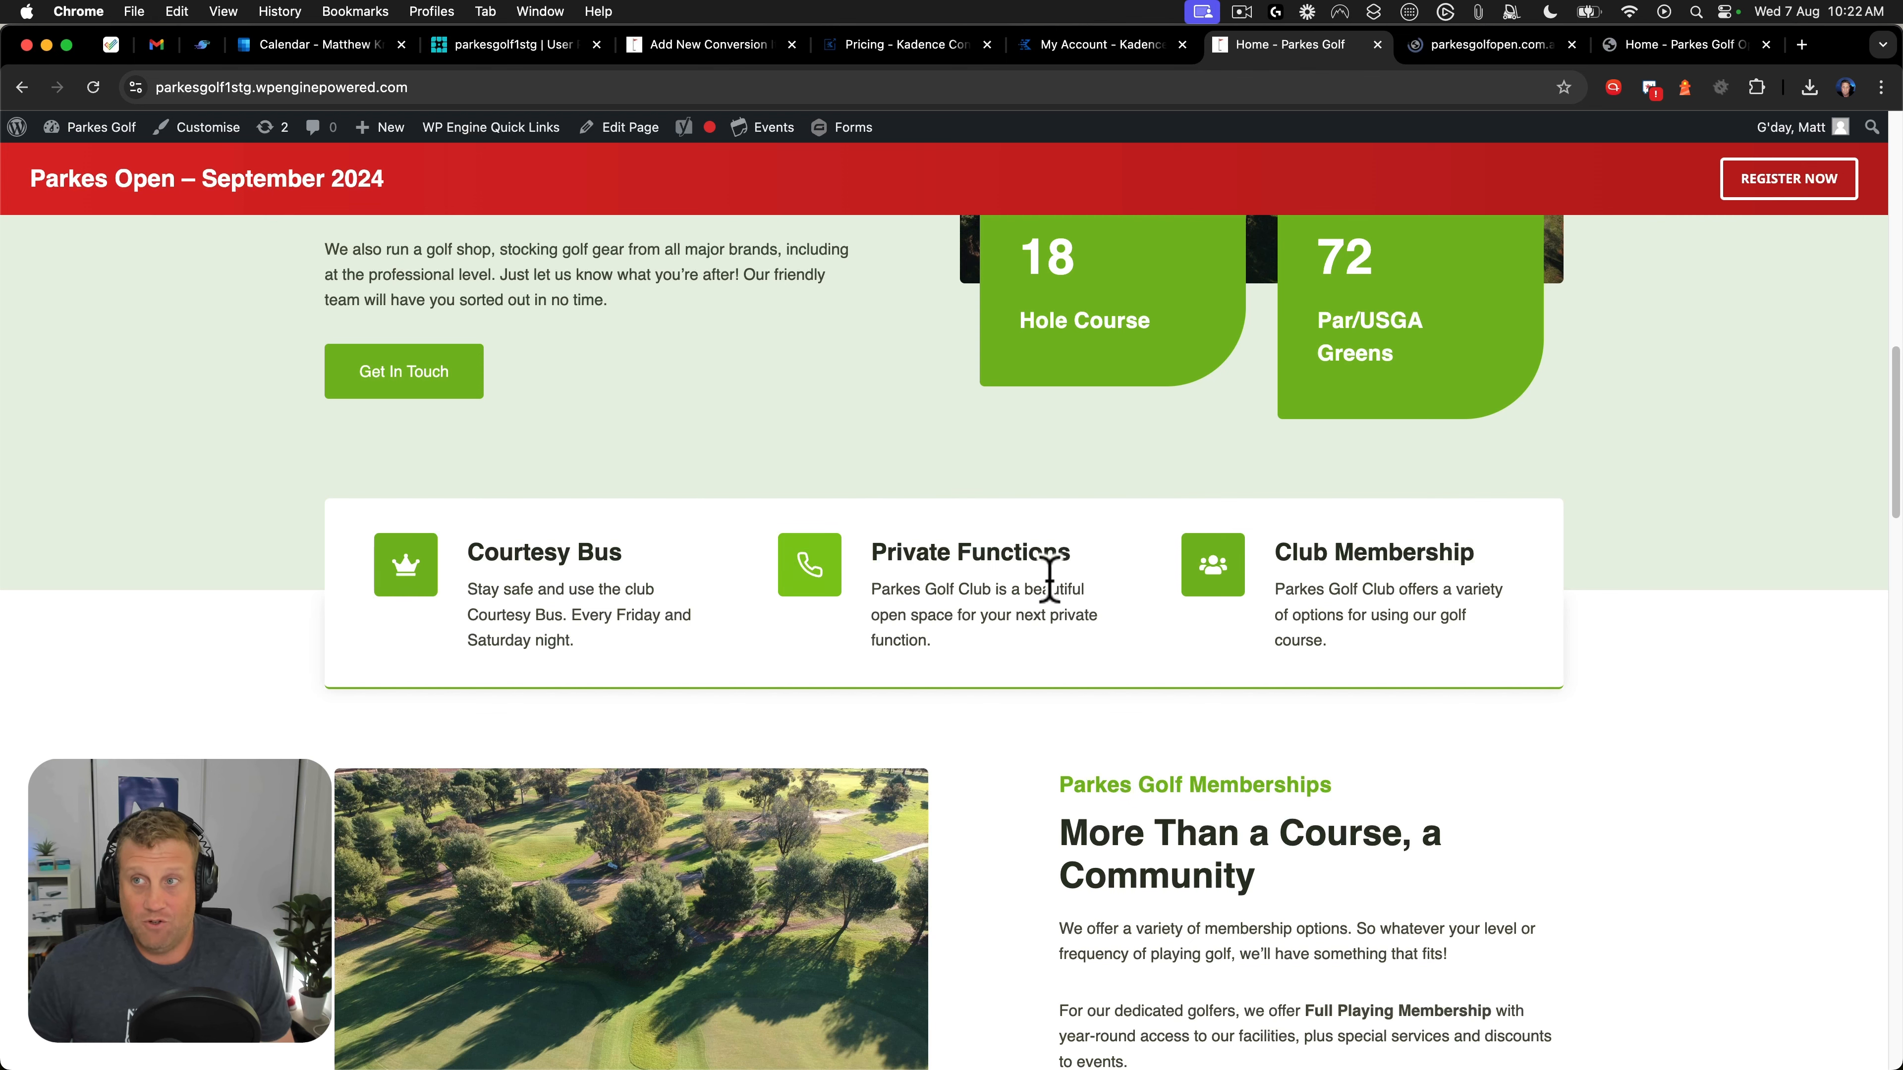
click(1468, 48)
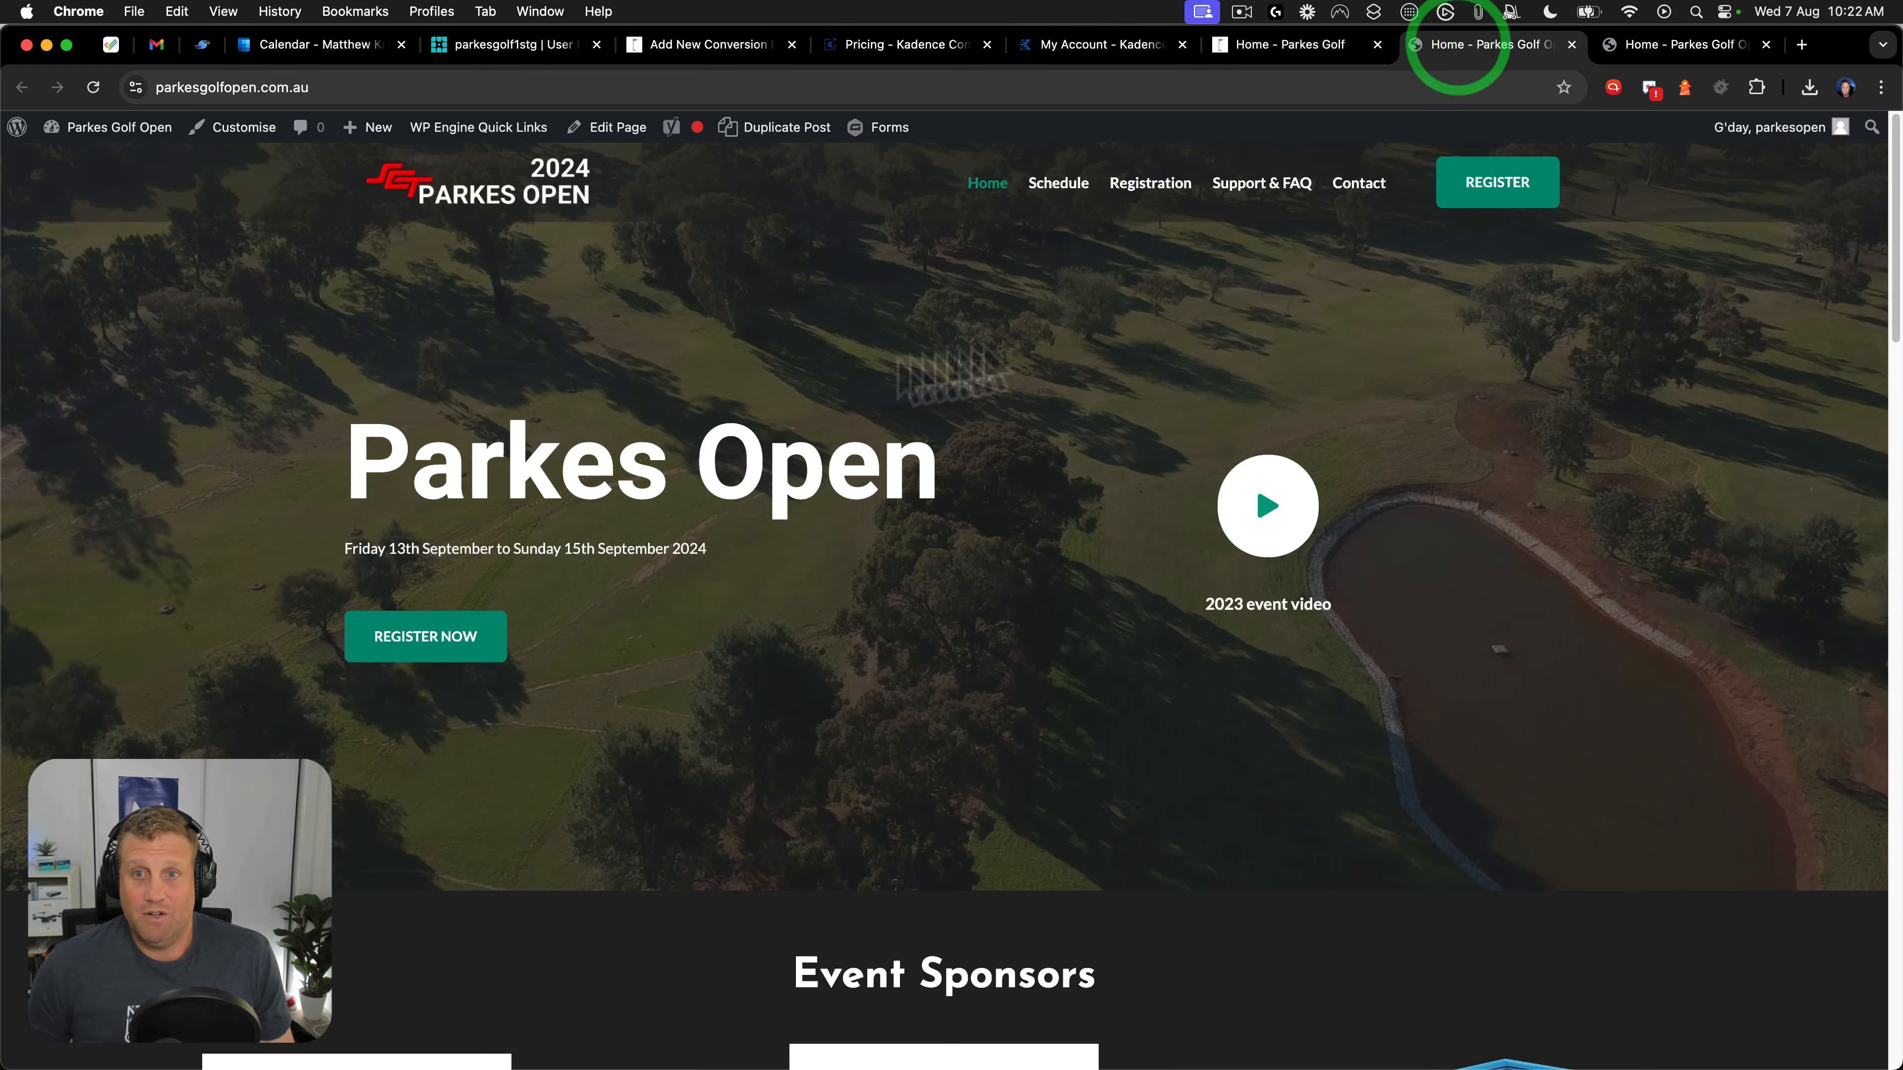
click(1323, 48)
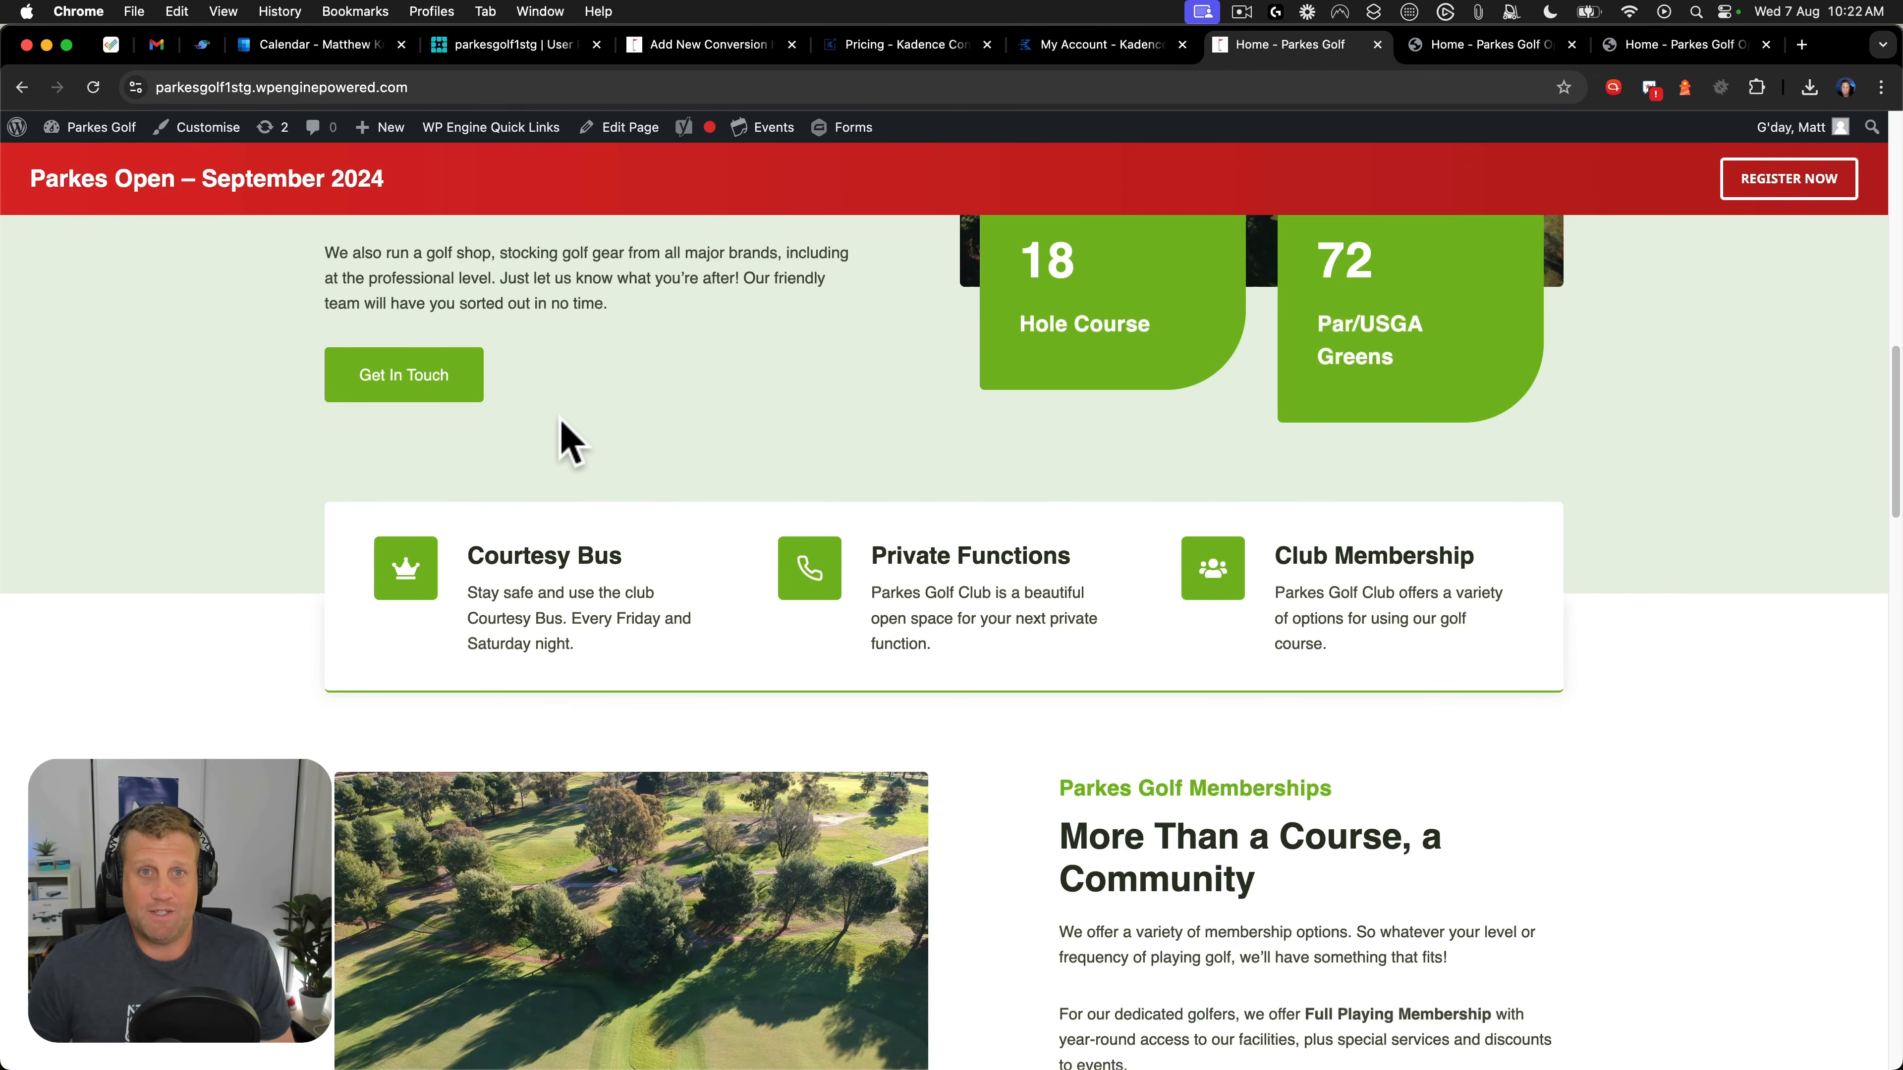
scroll(921, 419, down, 7)
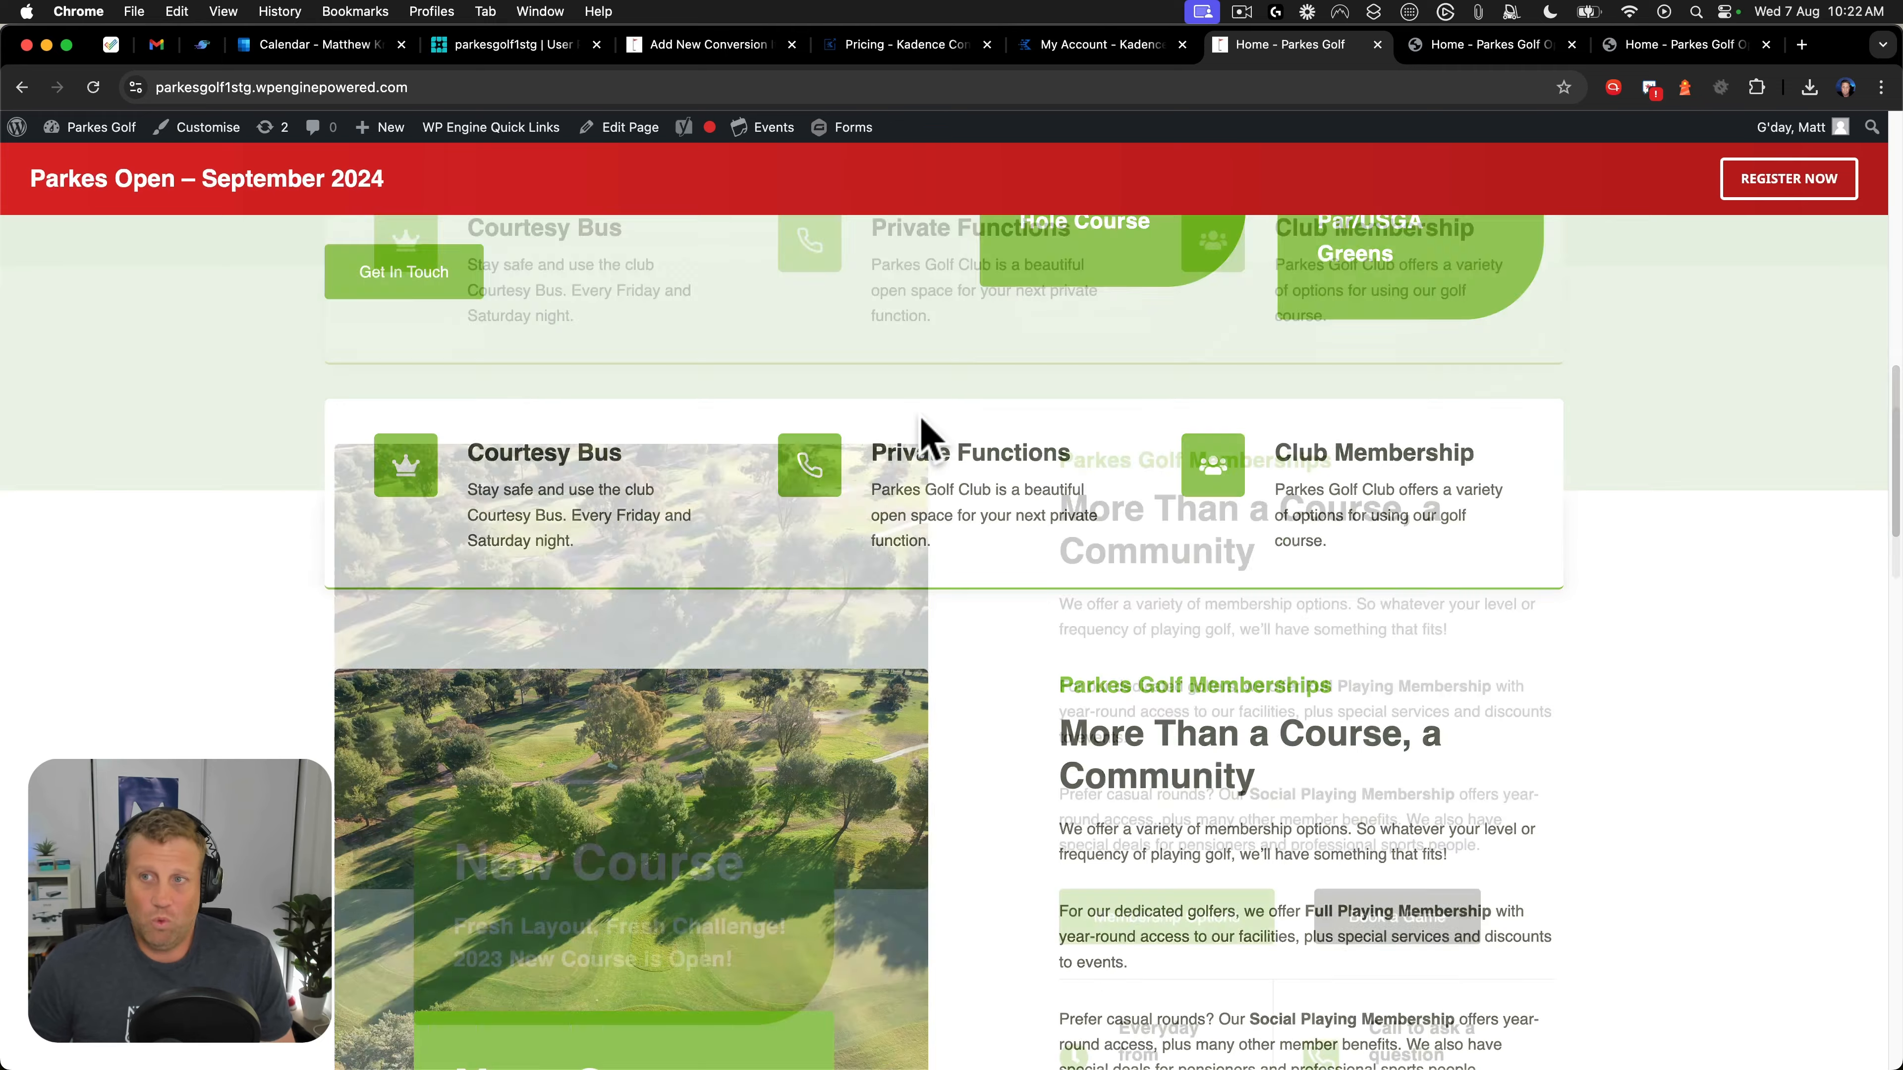
scroll(919, 411, up, 20)
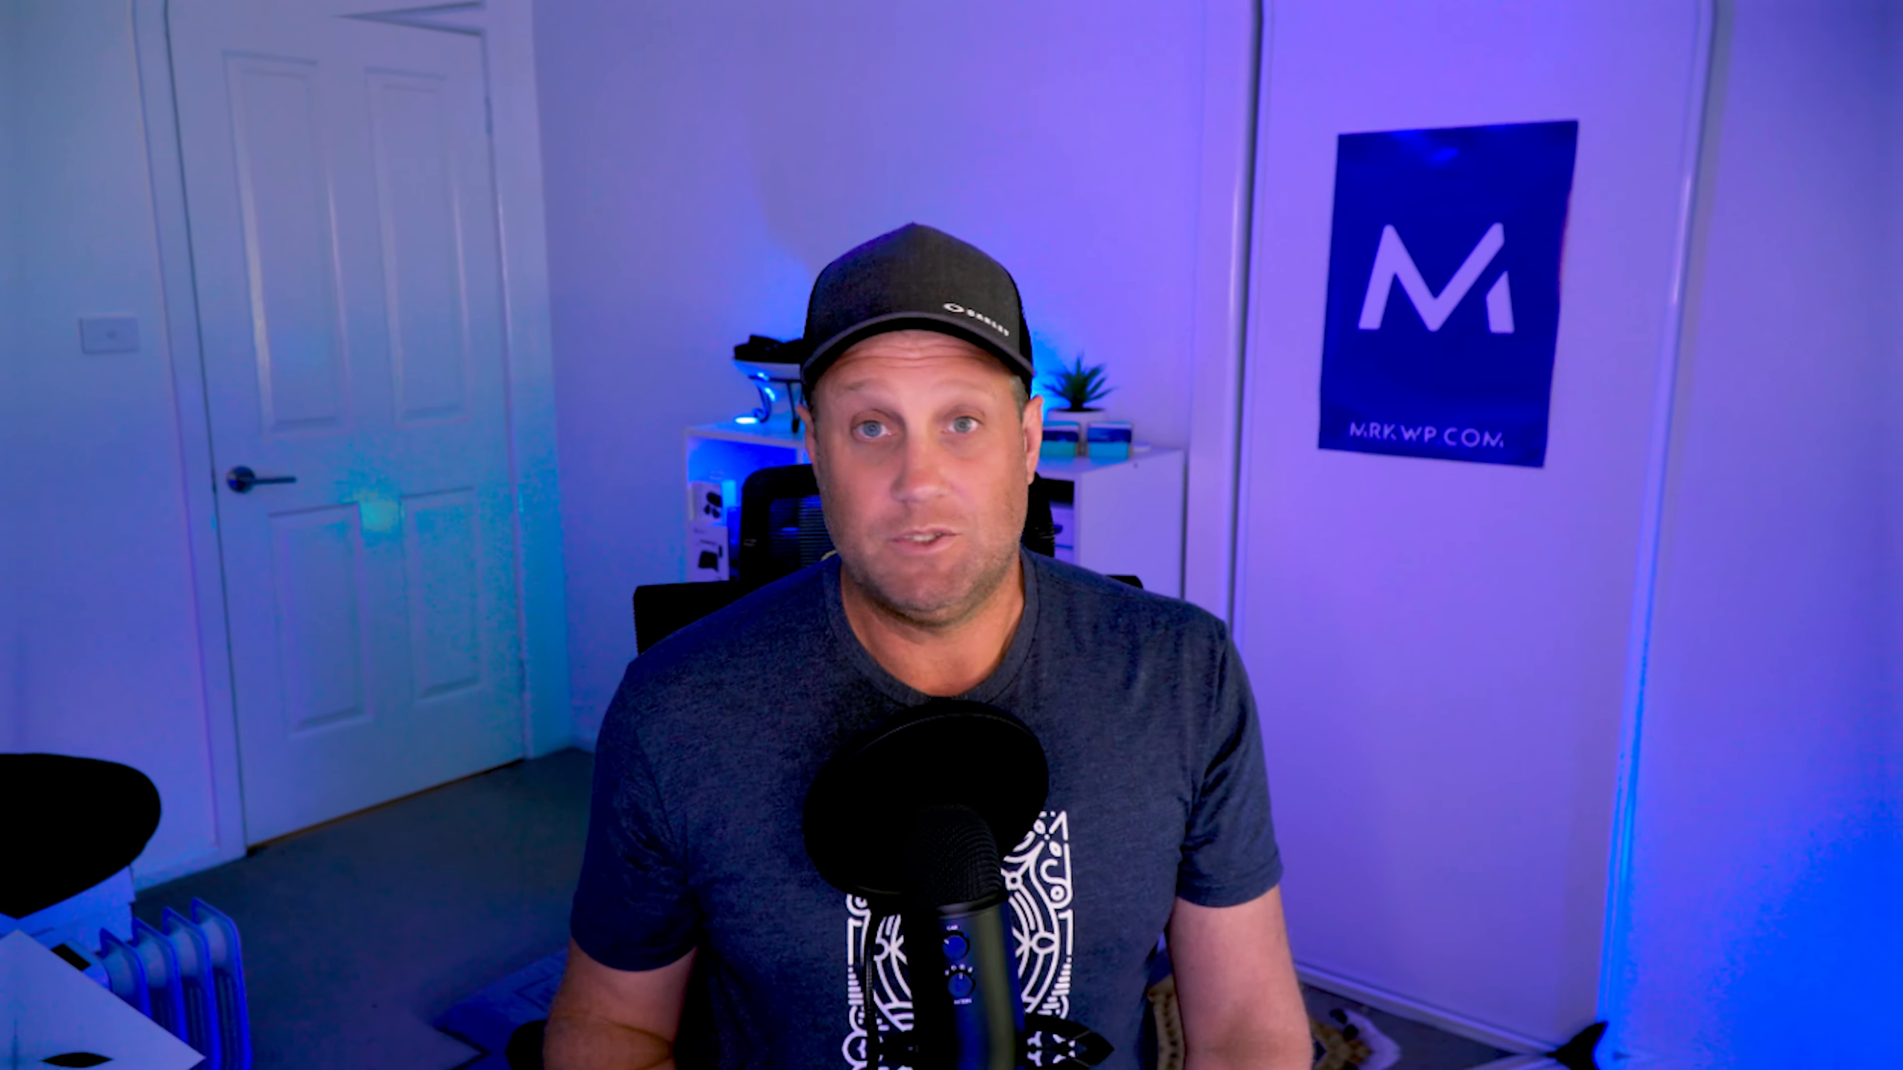